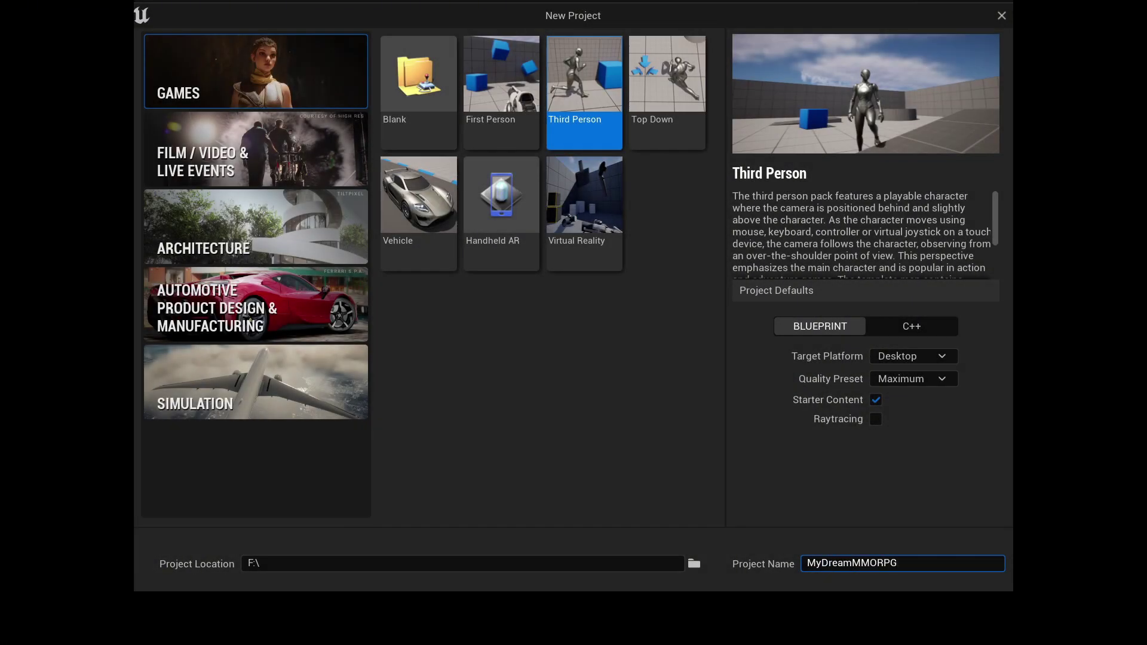
- Create the MyDreamMMORPG Third Person Blueprint project and open its Blueprints content folder
key("Return")
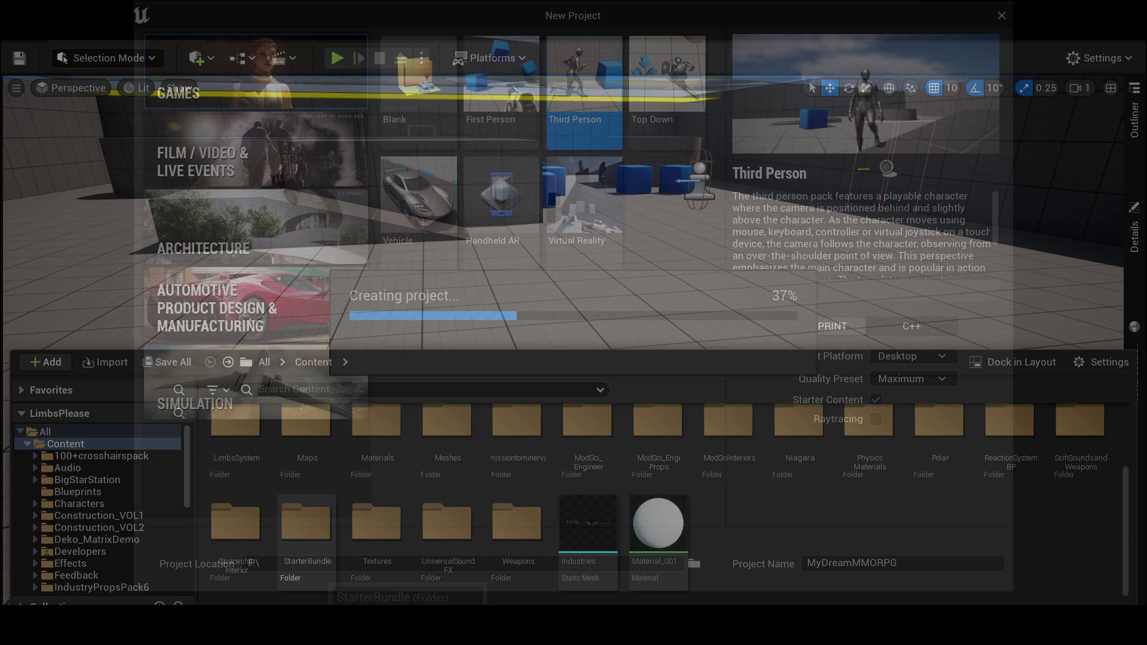
scroll(454, 556, "up", 2)
scroll(448, 556, "up", 1)
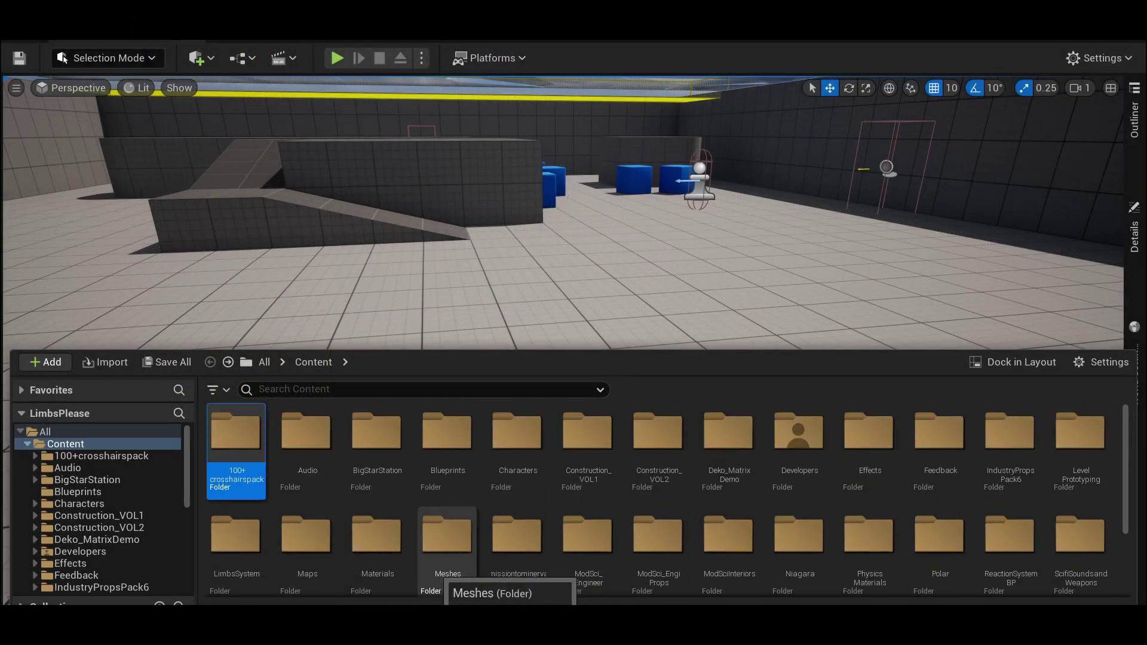
double_click(447, 430)
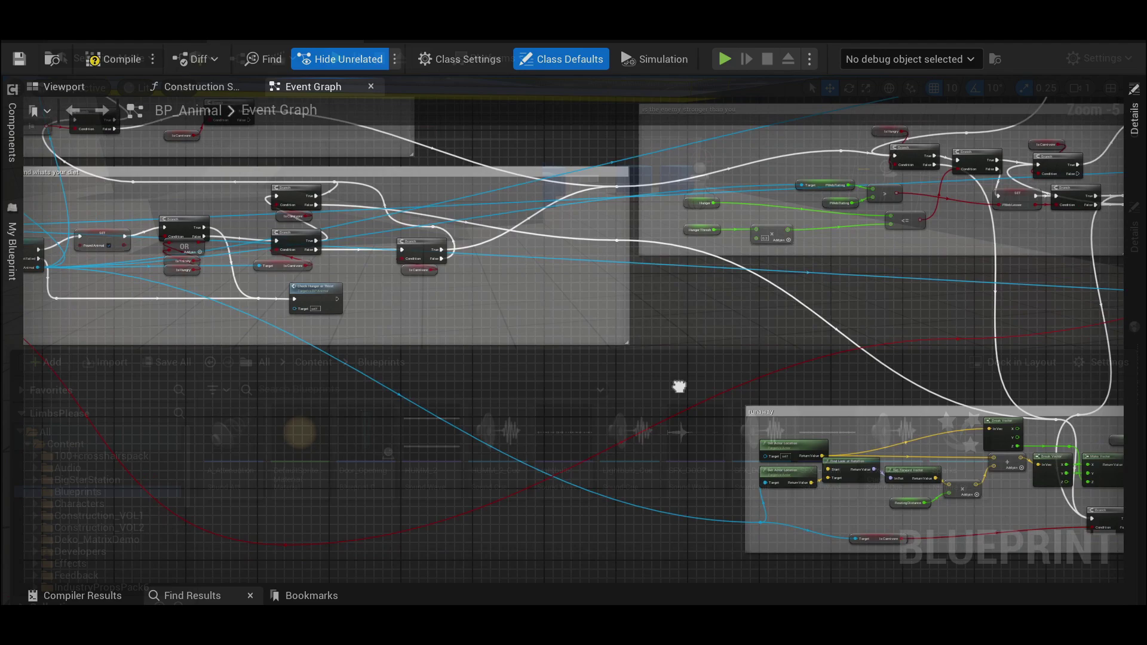
- Pan across BP_Animal's Event Graph toward the Find Drink nodes
right_click_drag(679, 385, 440, 333)
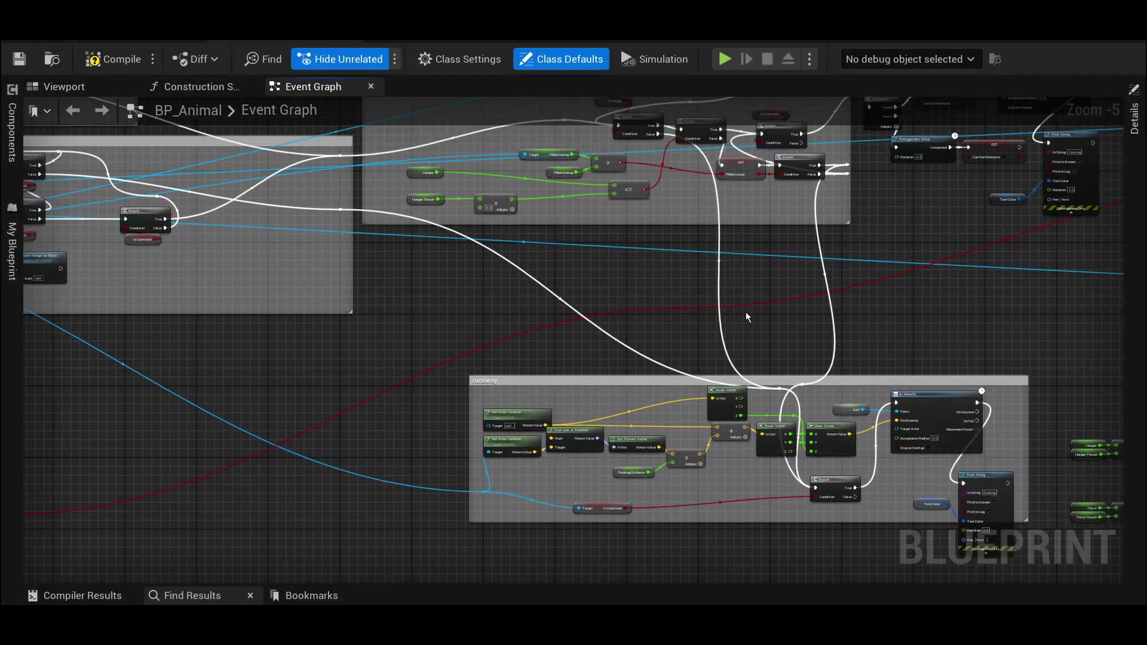
right_click_drag(894, 308, 612, 271)
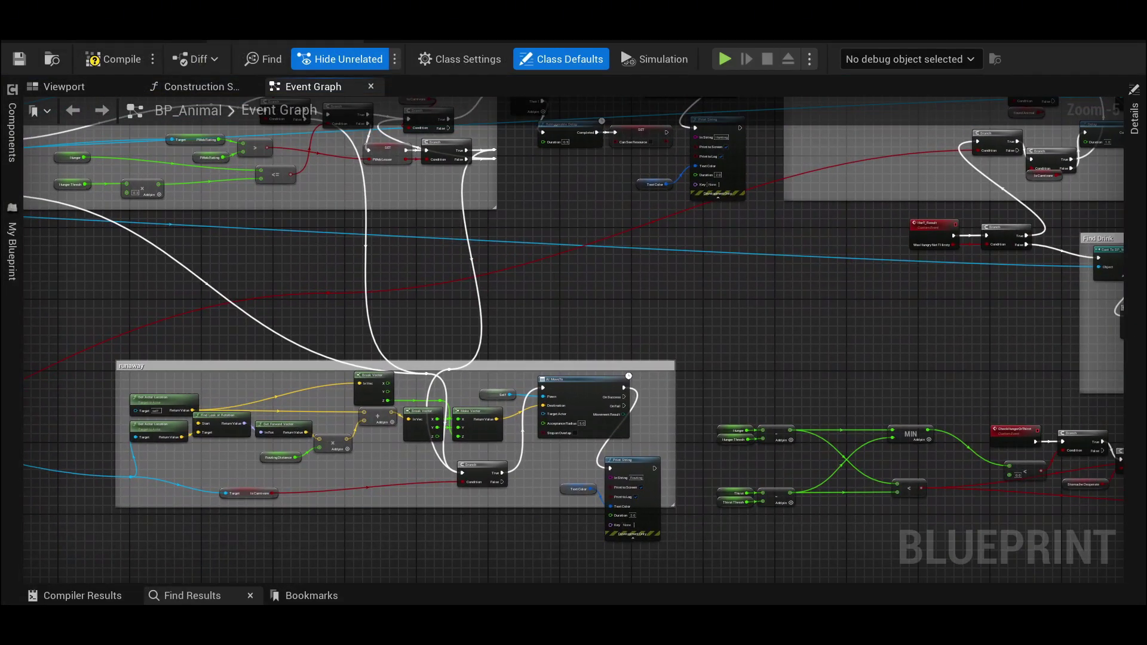
right_click_drag(1046, 294, 217, 456)
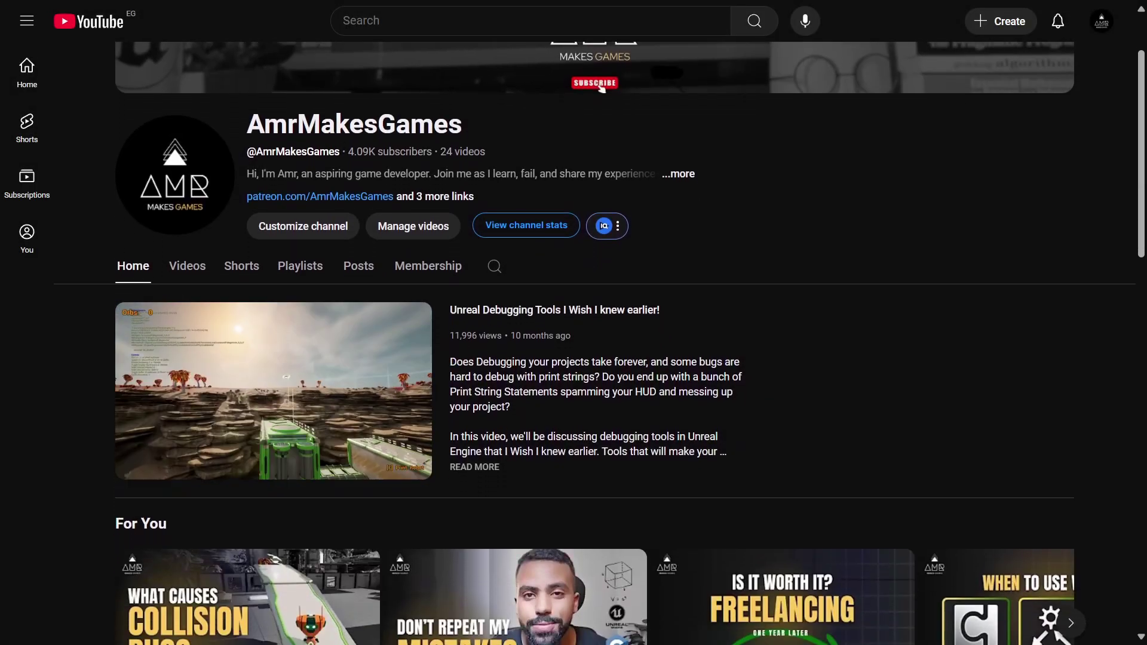
- Scroll the channel home page past the Videos row and three playlists to Popular videos
scroll(574, 359, "down", 3)
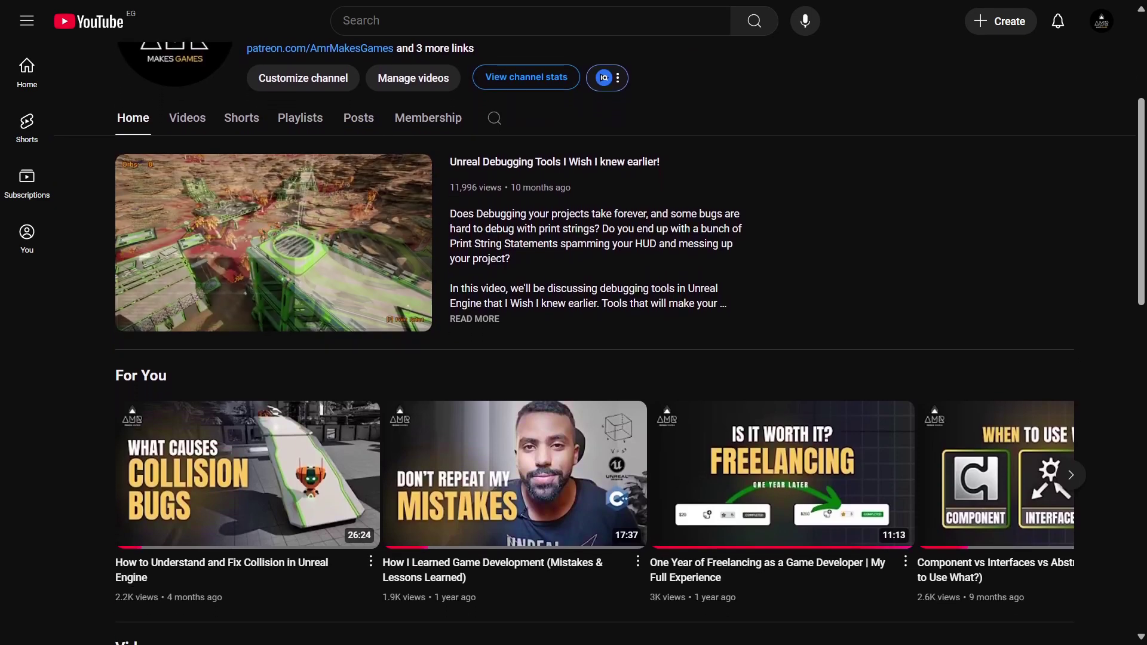
scroll(574, 358, "down", 3)
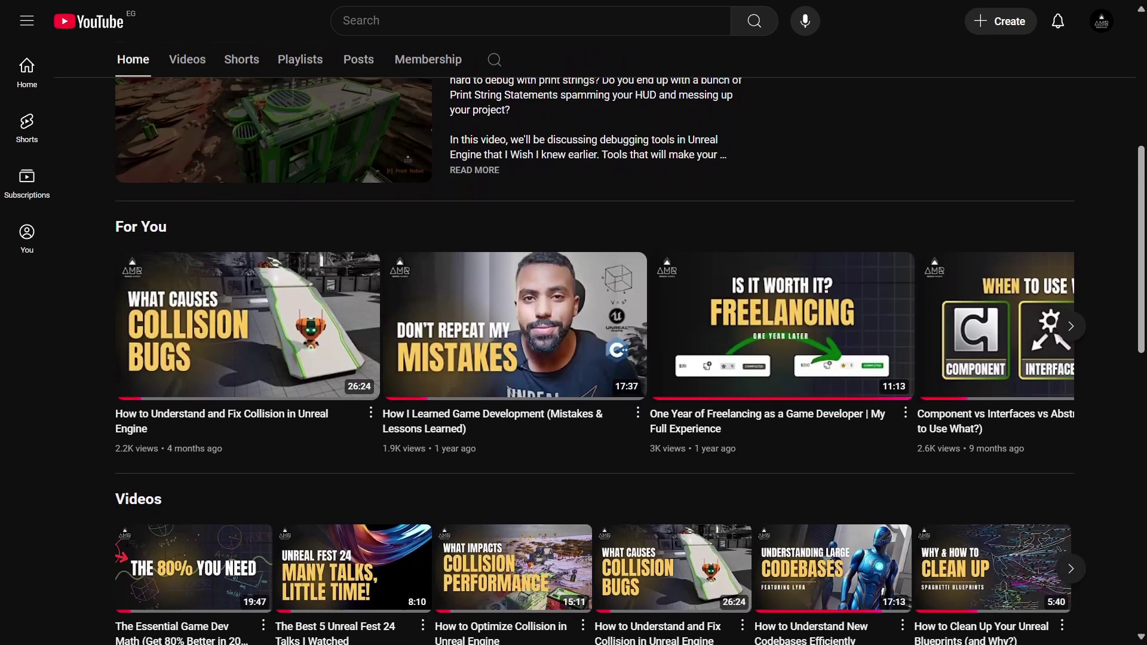
scroll(573, 358, "down", 3)
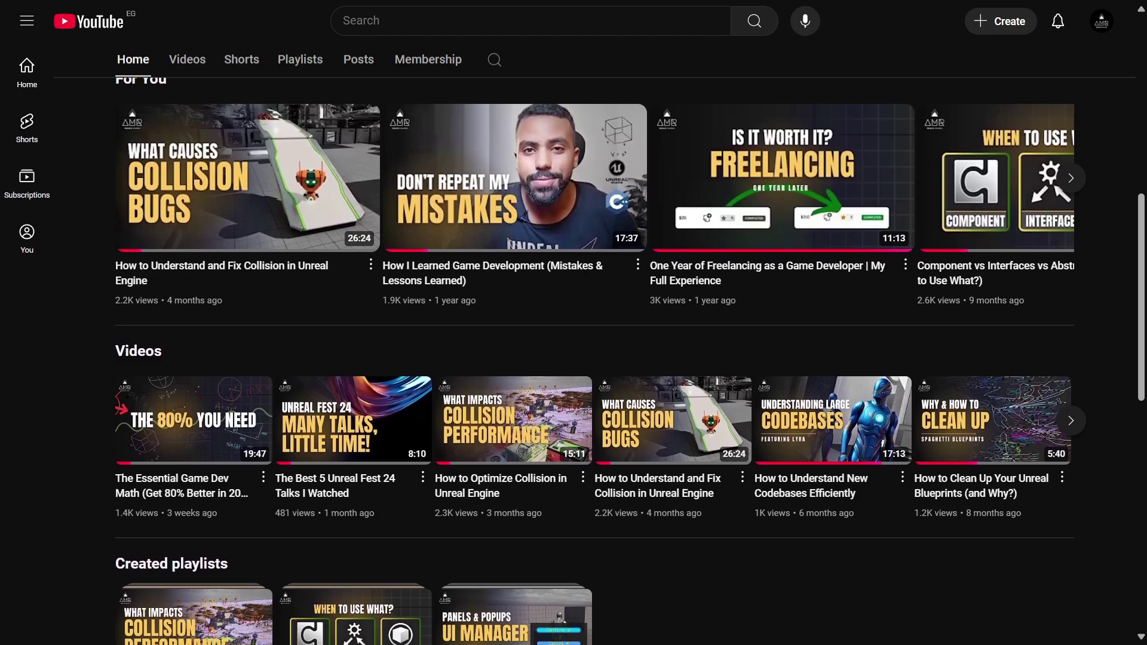
scroll(574, 359, "down", 3)
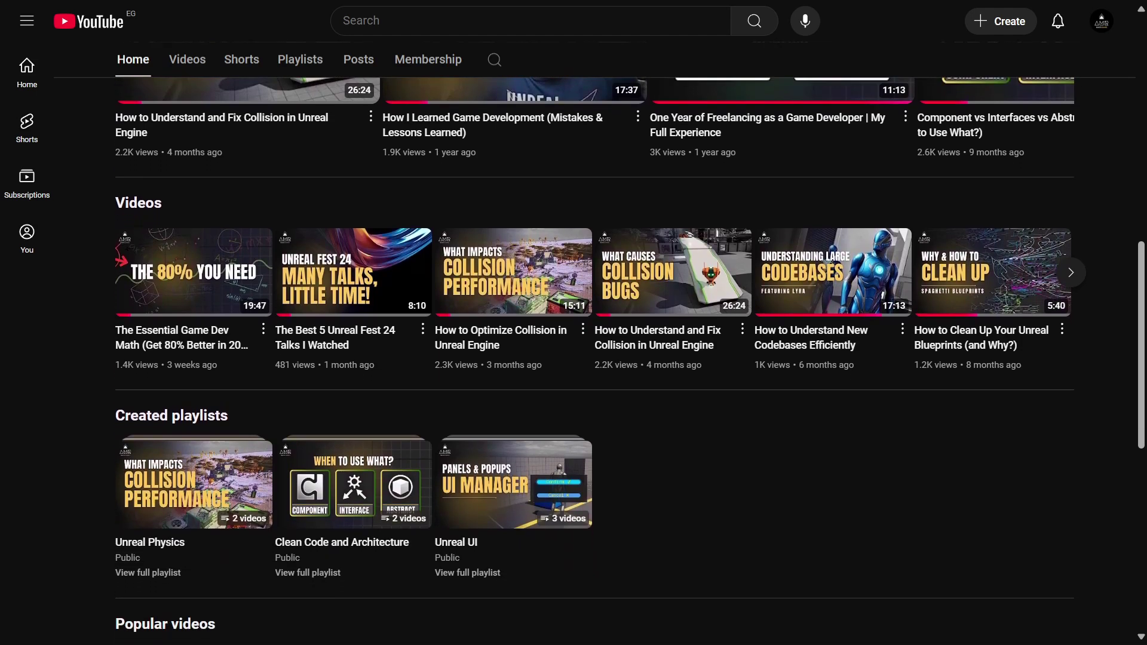
scroll(574, 359, "down", 3)
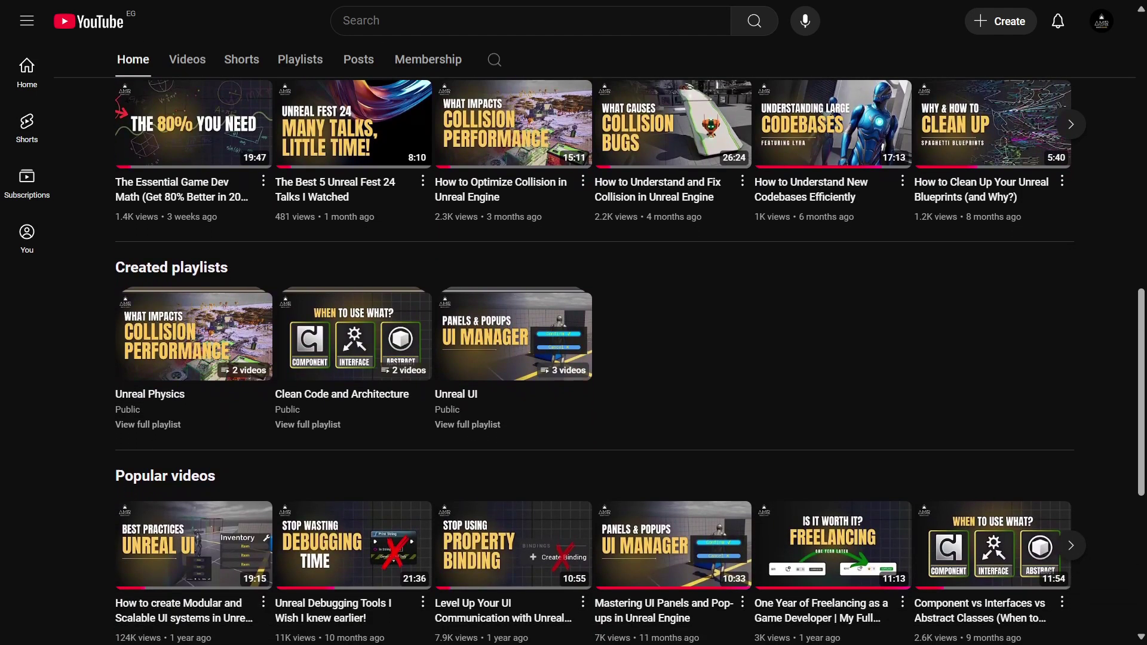
scroll(574, 358, "down", 3)
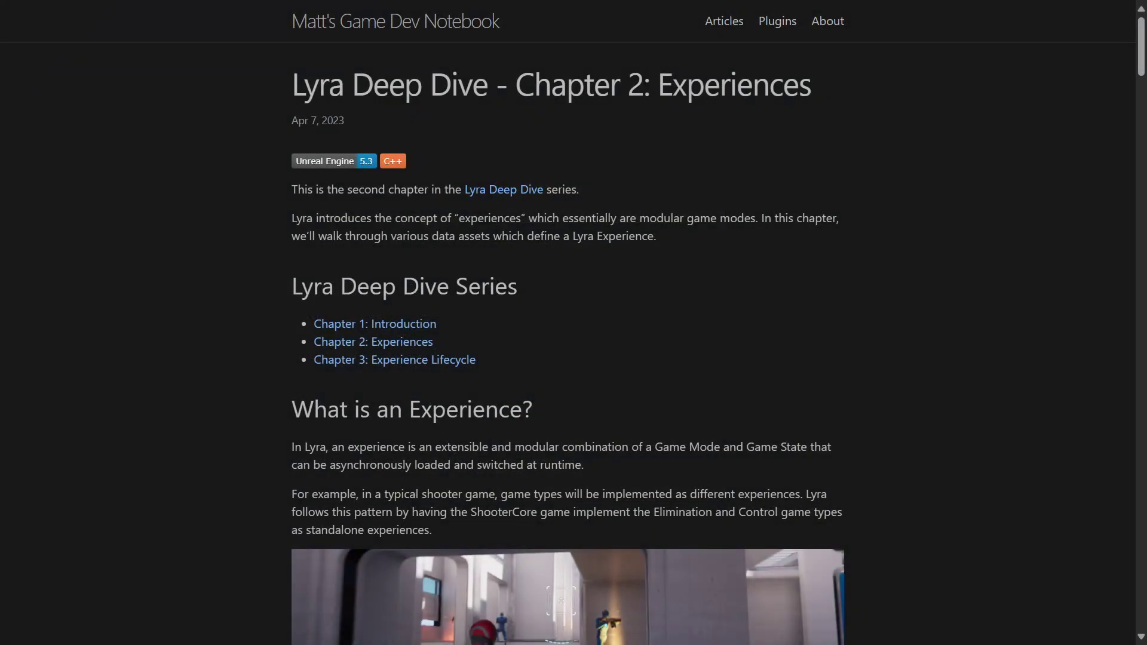
- Scroll the Lyra Experiences chapter down to the ShooterCore and Exploder examples
scroll(568, 323, "down", 2)
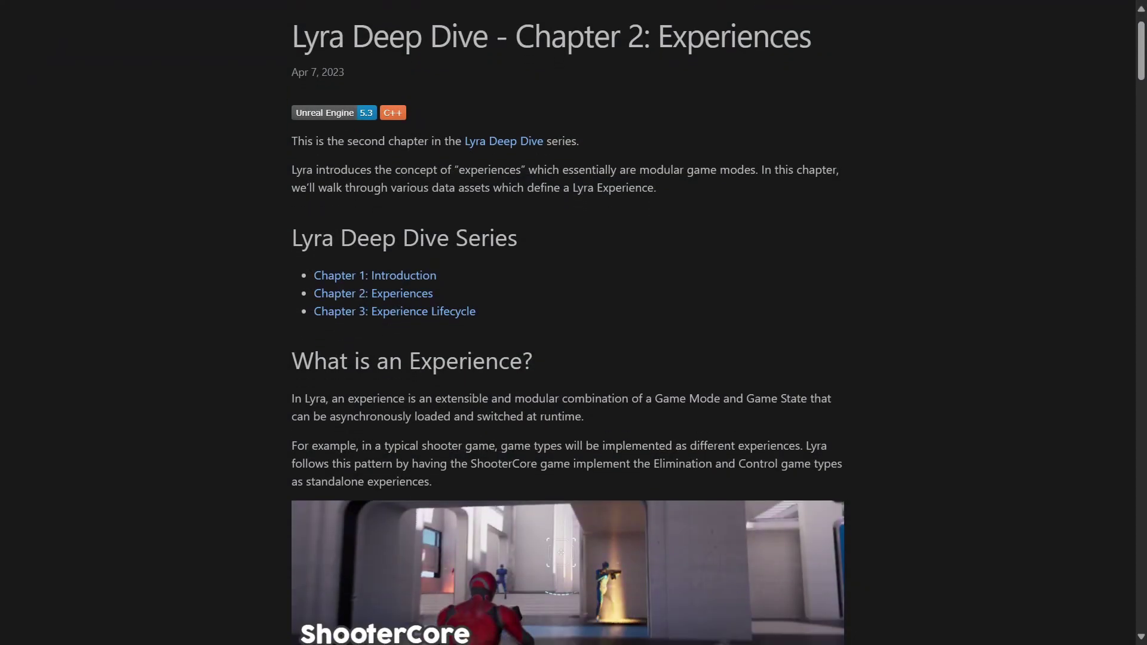
scroll(568, 323, "down", 2)
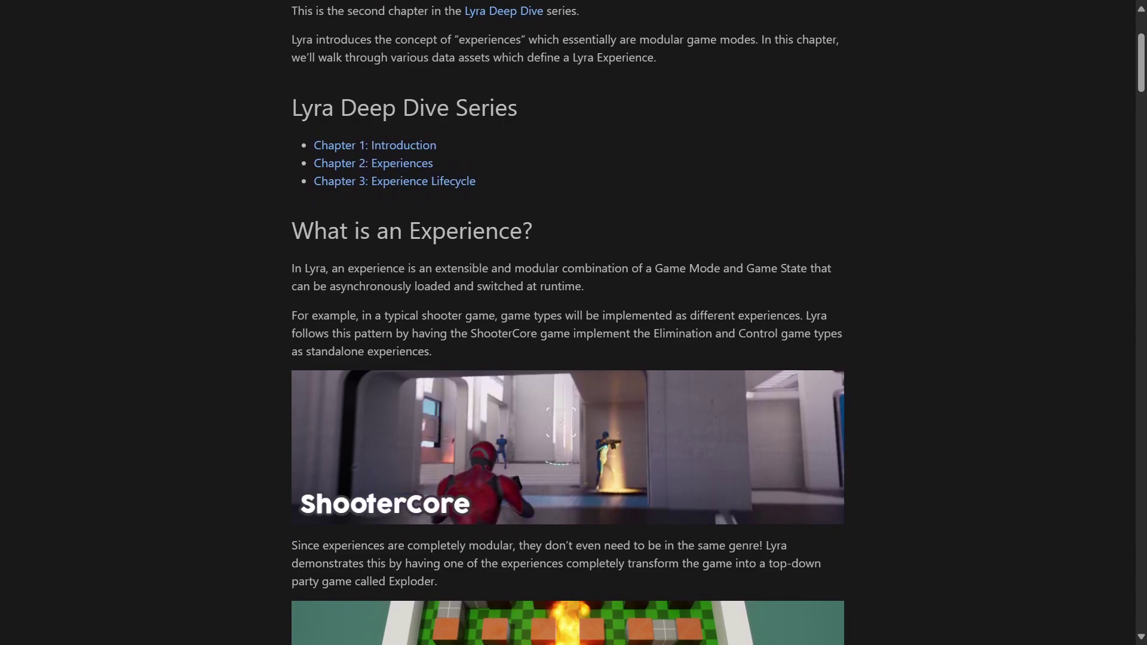
scroll(568, 322, "down", 2)
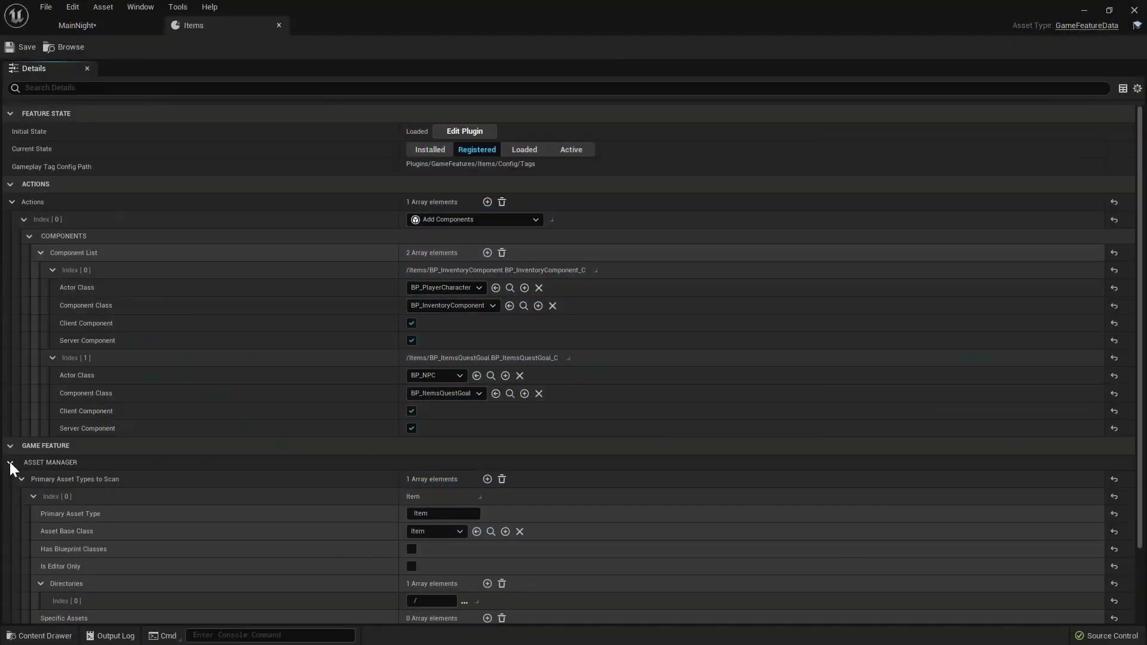
- Scroll the Items GameFeatureData Details panel down to the Asset Manager scan rules
scroll(9, 462, "down", 3)
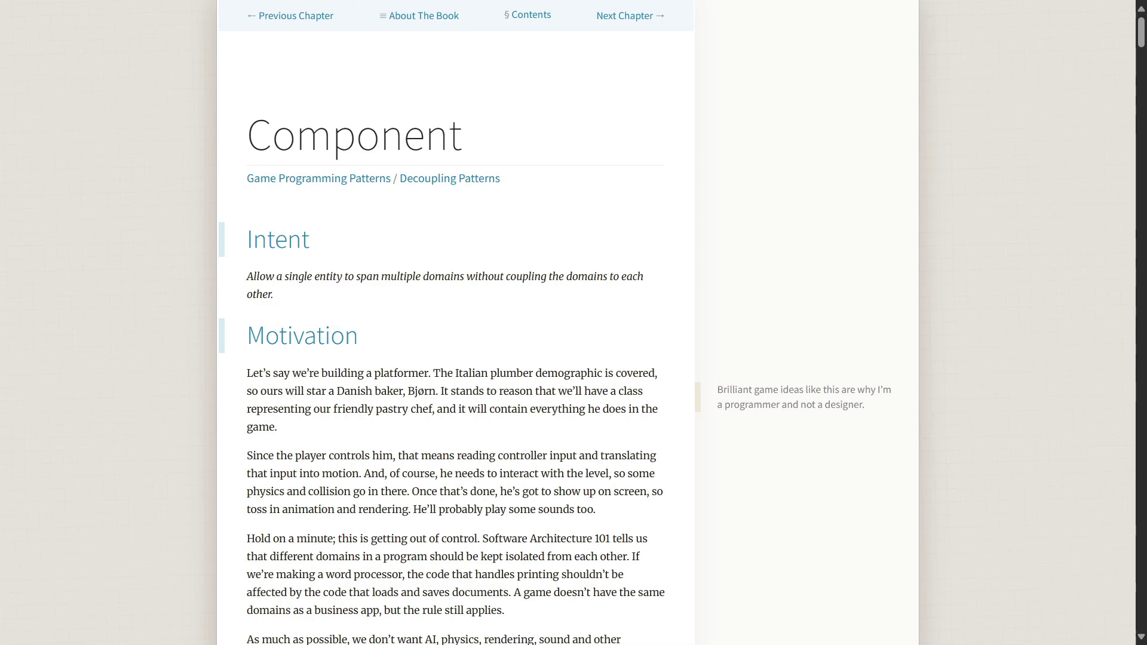
- Scroll the Component chapter from Intent and Motivation past the ZONE, DECORATION and PROP diagram
scroll(567, 323, "down", 4)
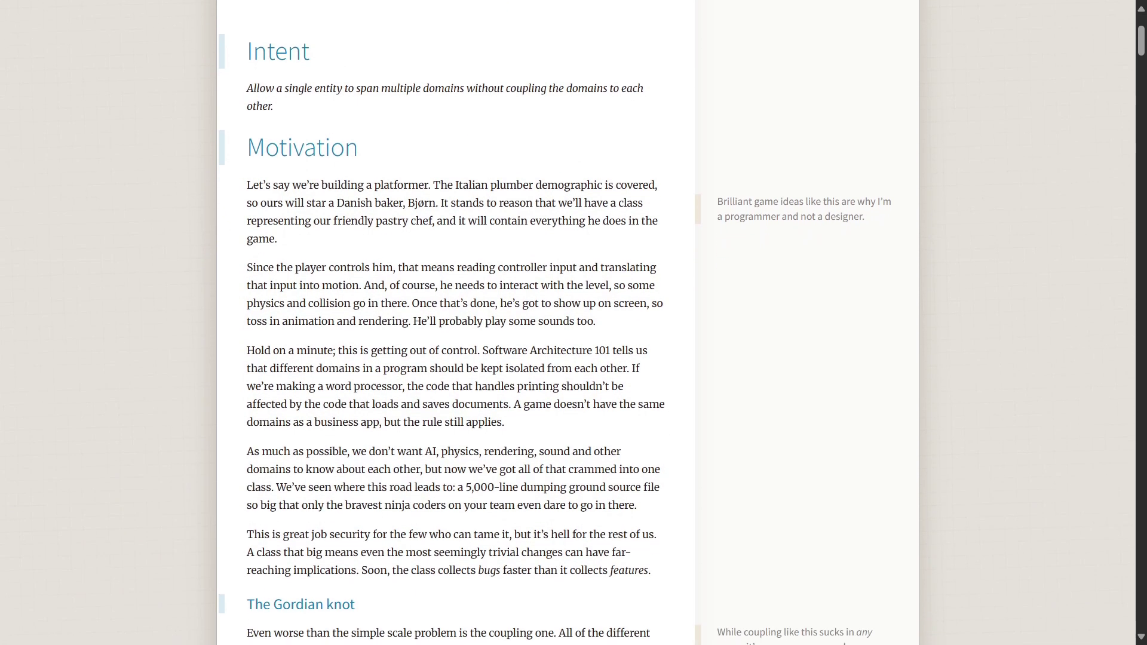
scroll(455, 322, "down", 4)
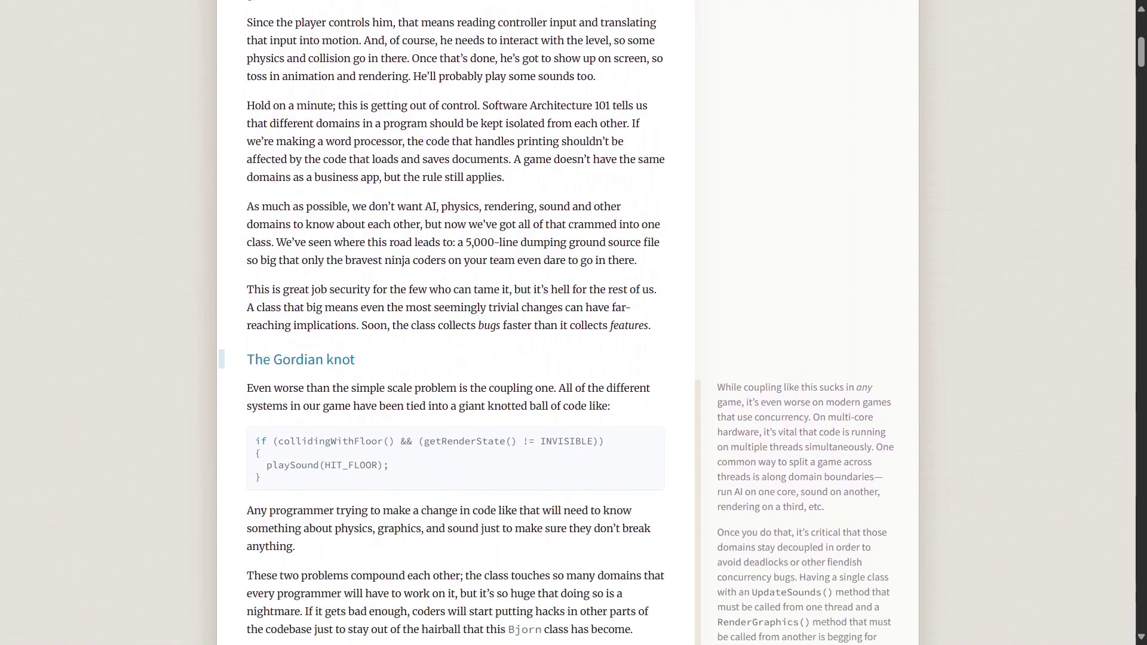
scroll(455, 323, "down", 4)
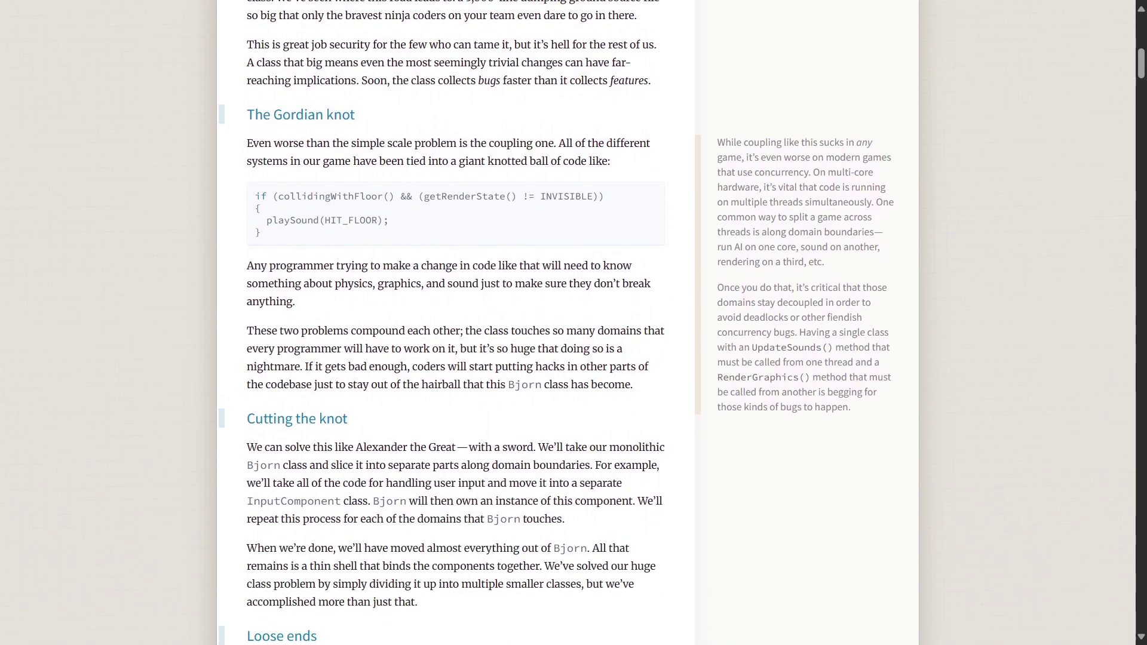
scroll(455, 322, "down", 4)
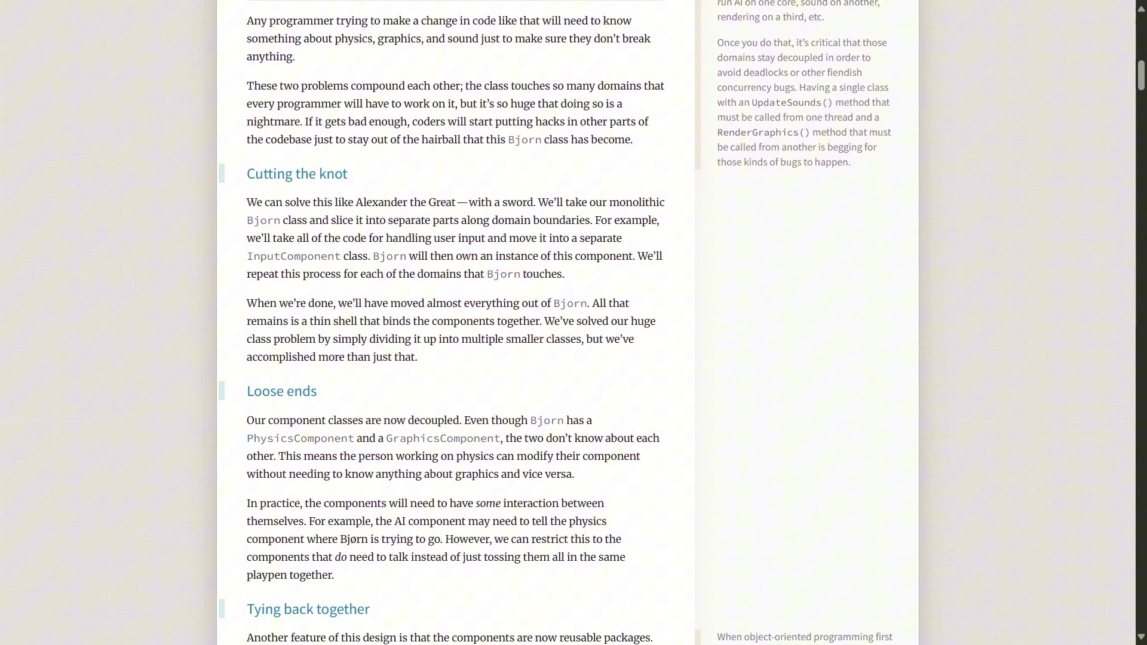
scroll(454, 323, "down", 4)
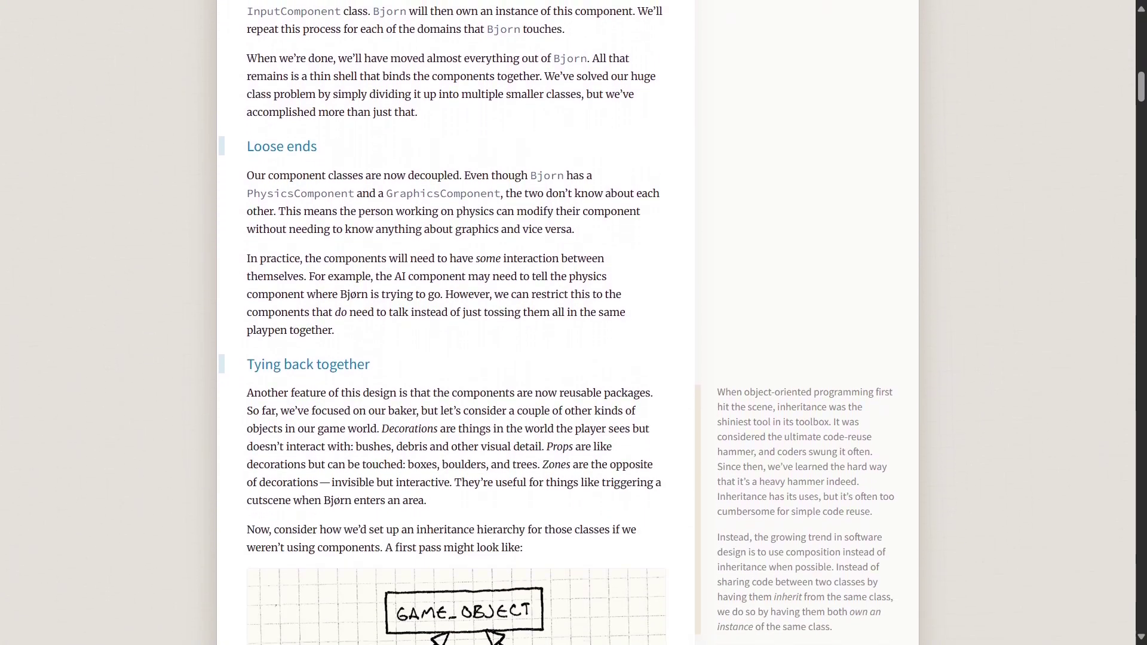
scroll(454, 323, "down", 4)
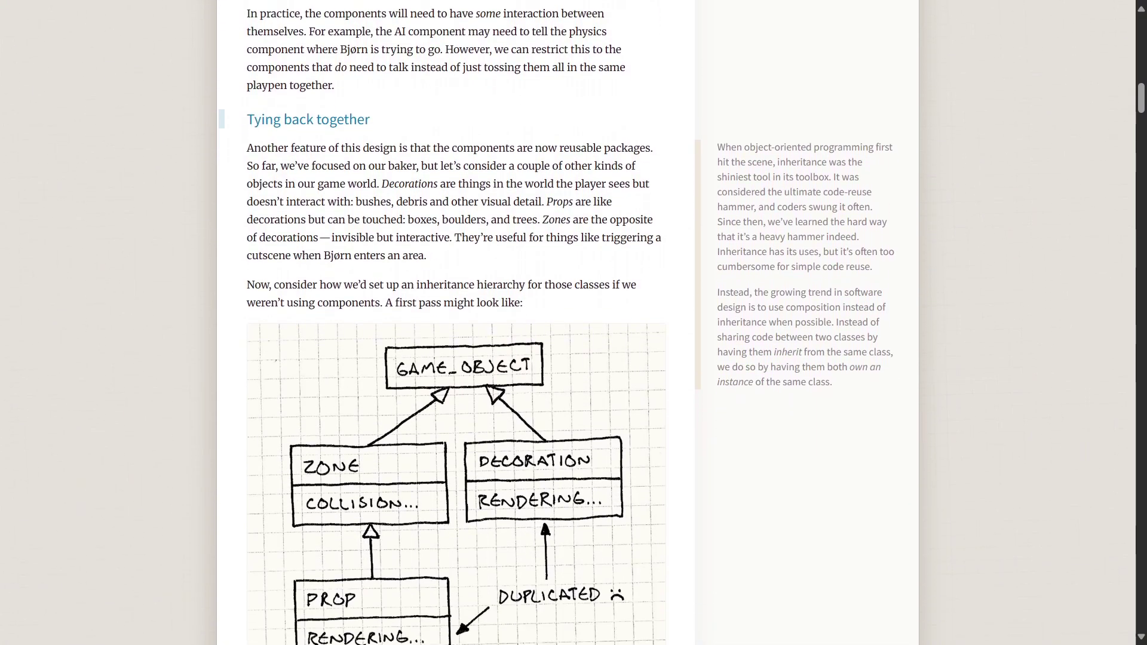
scroll(454, 322, "down", 4)
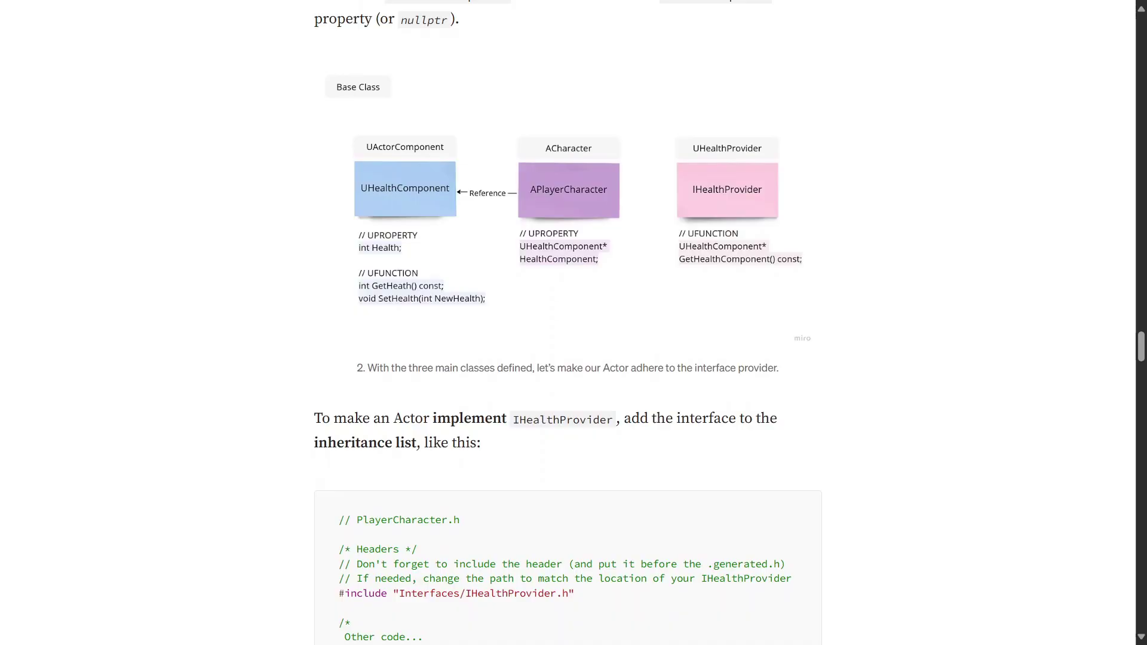
scroll(568, 323, "down", 7)
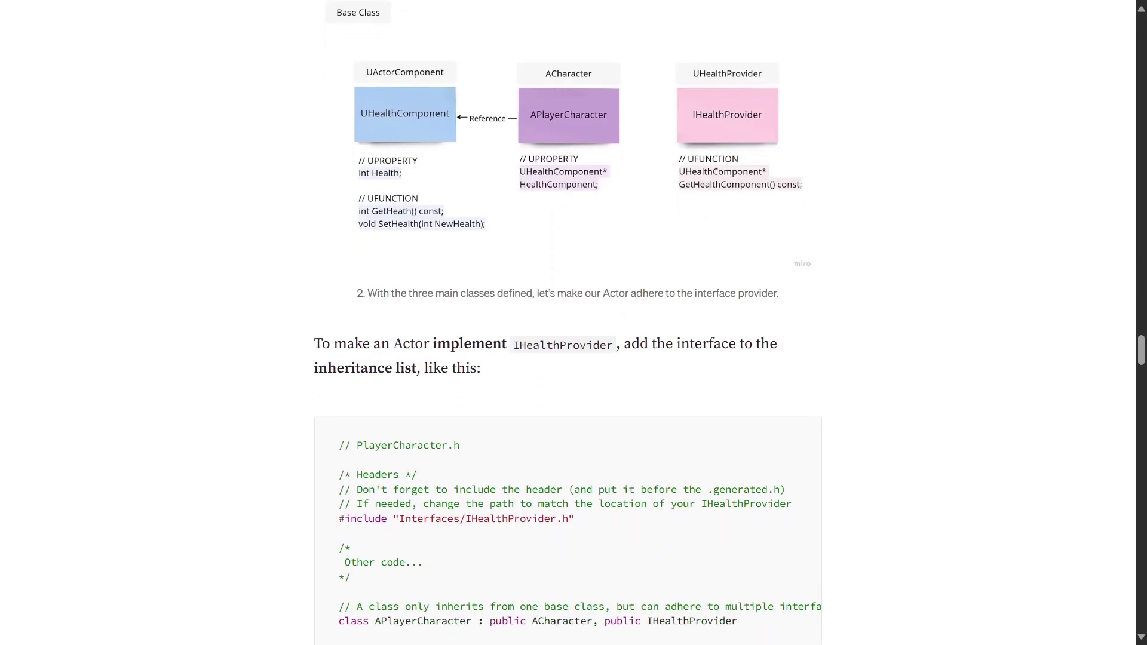
scroll(568, 323, "down", 10)
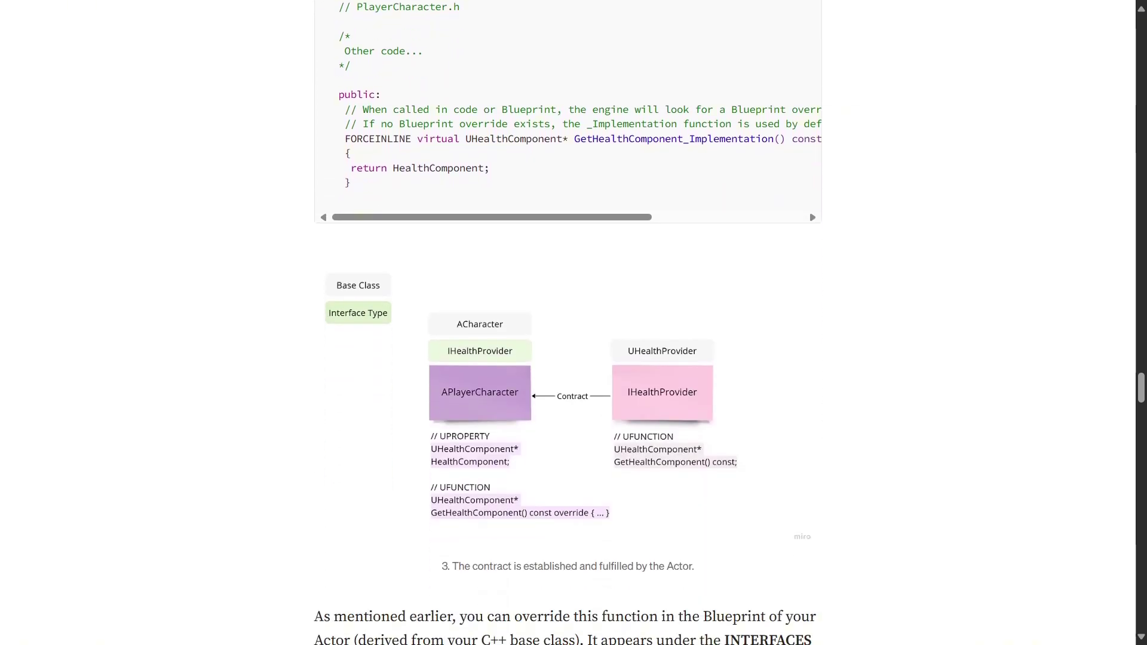
- Select BP_Character's Character Movement component and set Gravity Scale to 2.4
scroll(568, 322, "down", 1)
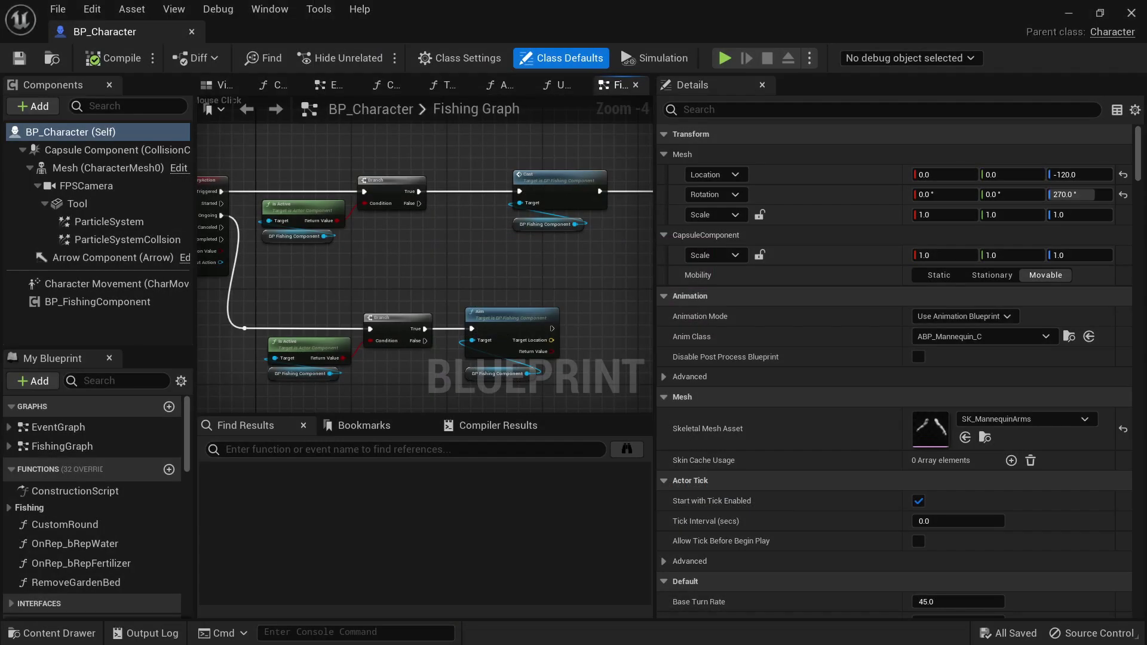
left_click(116, 284)
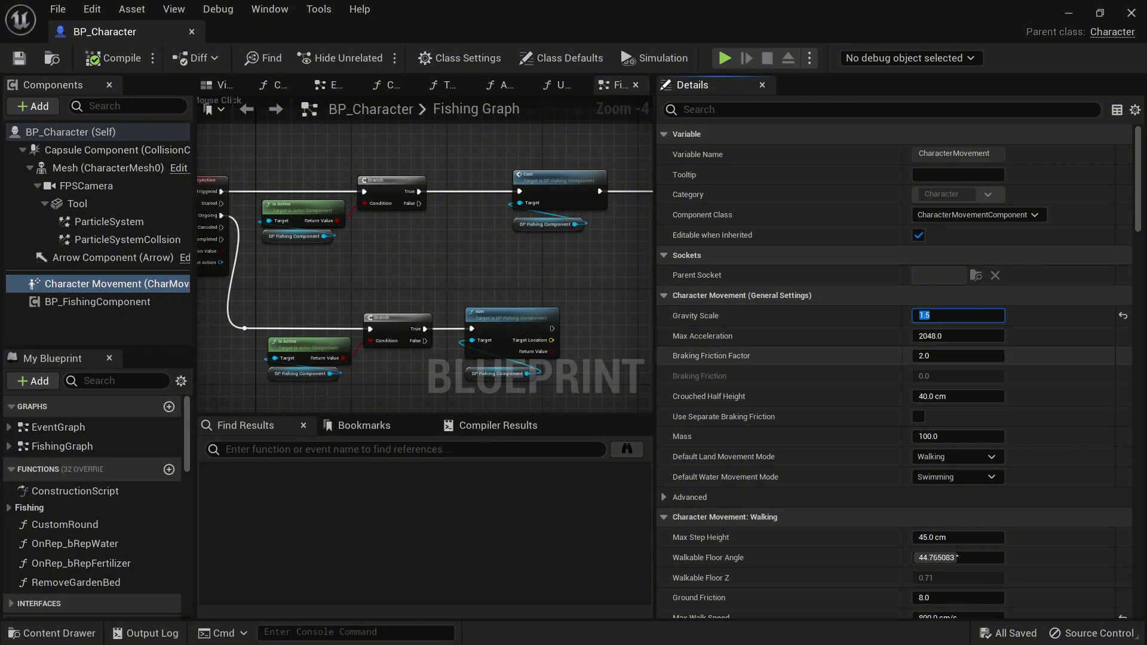
type("2.4")
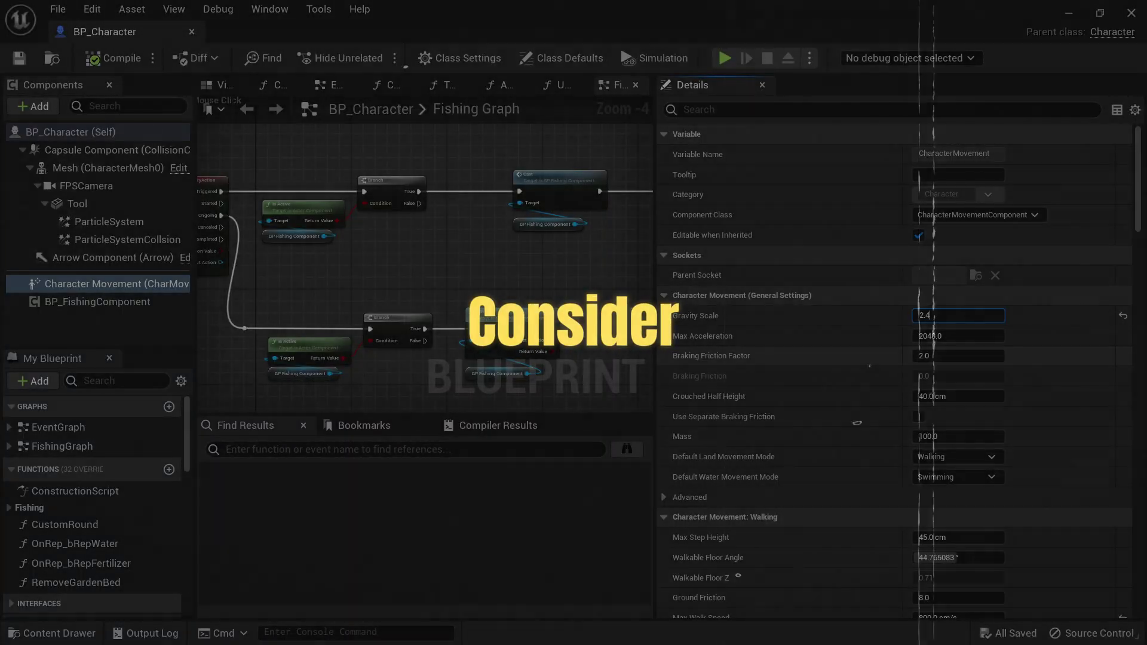
key("Return")
key("Tab")
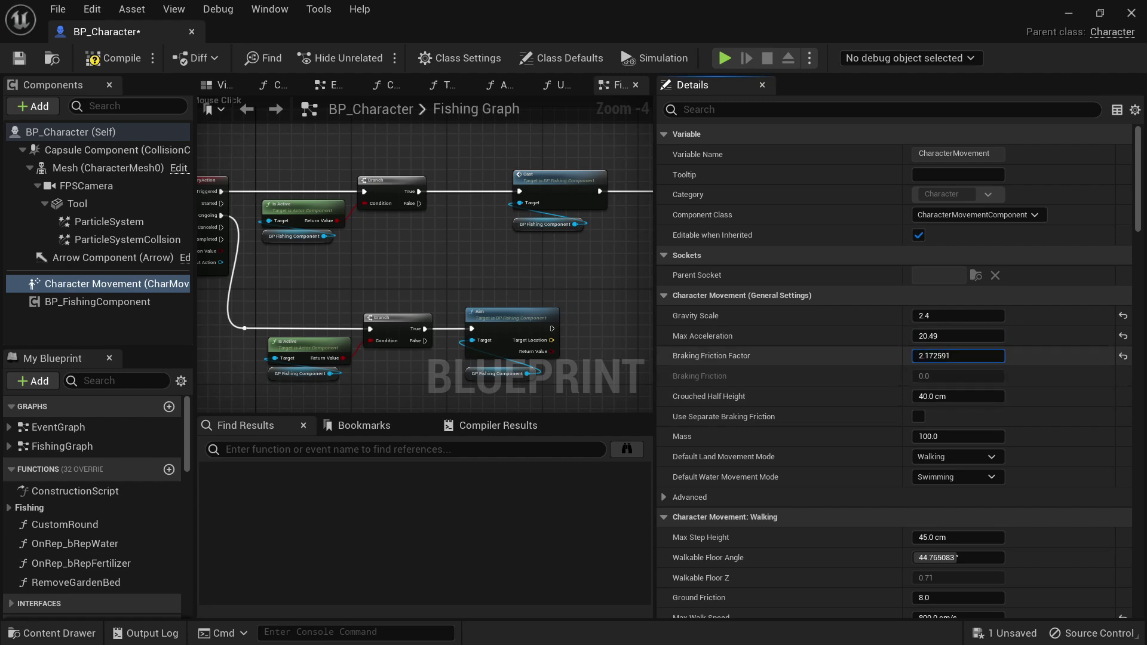
- Lower Max Walk Speed to about 572 cm/s and begin editing Jump Z Velocity
scroll(896, 476, "down", 5)
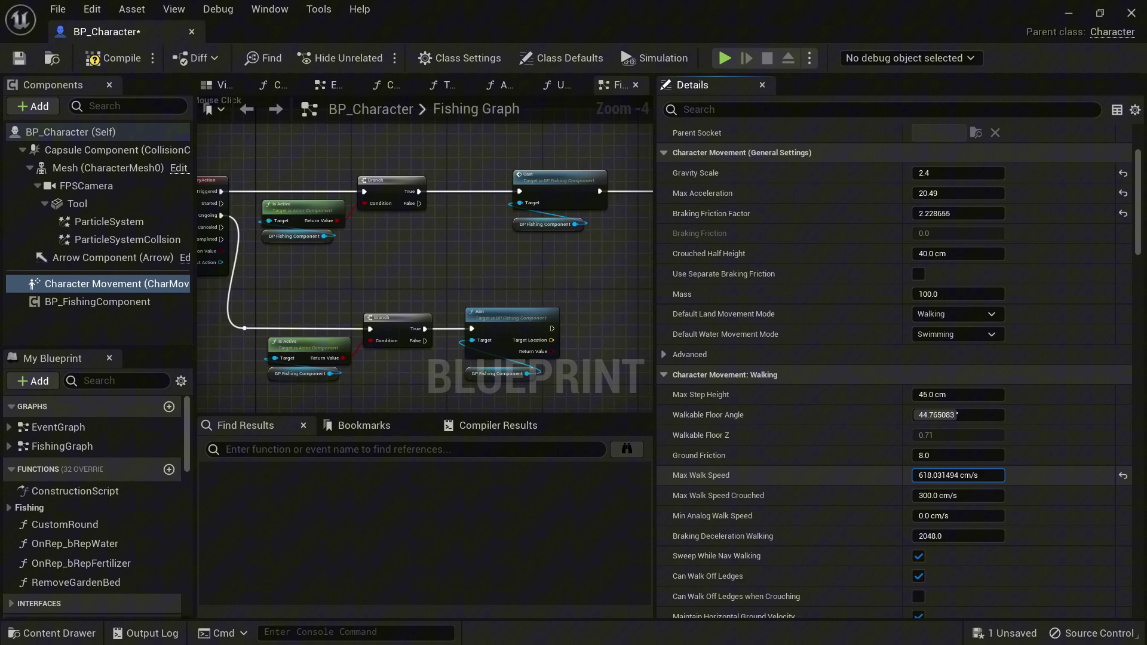
left_click_drag(958, 475, 939, 475)
scroll(896, 371, "down", 8)
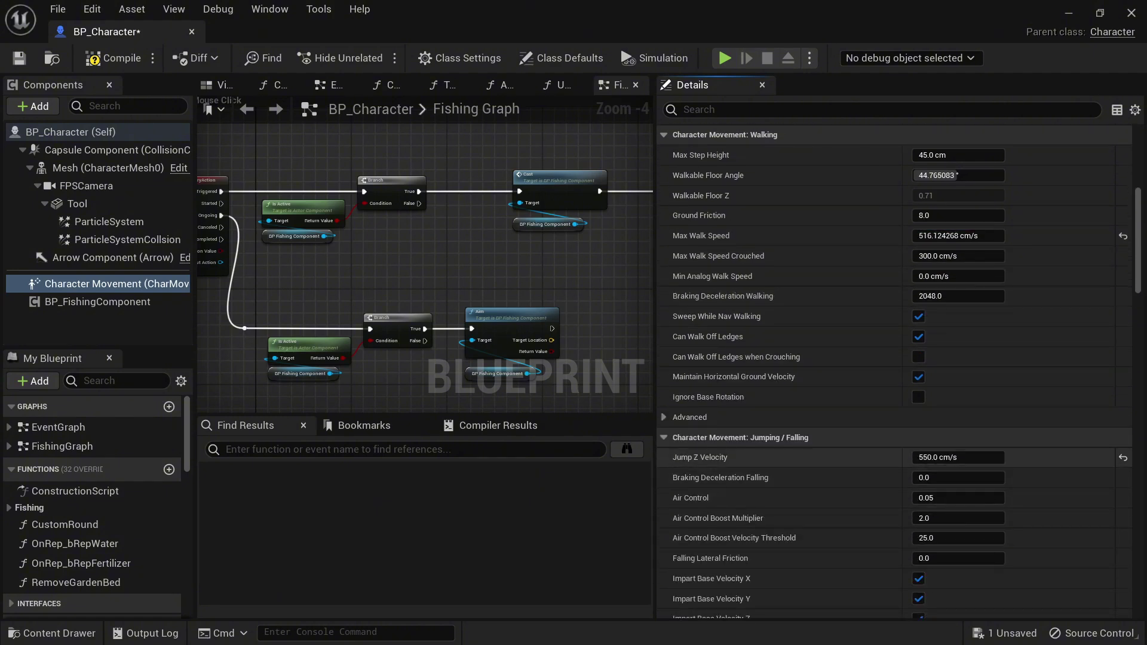
left_click(958, 457)
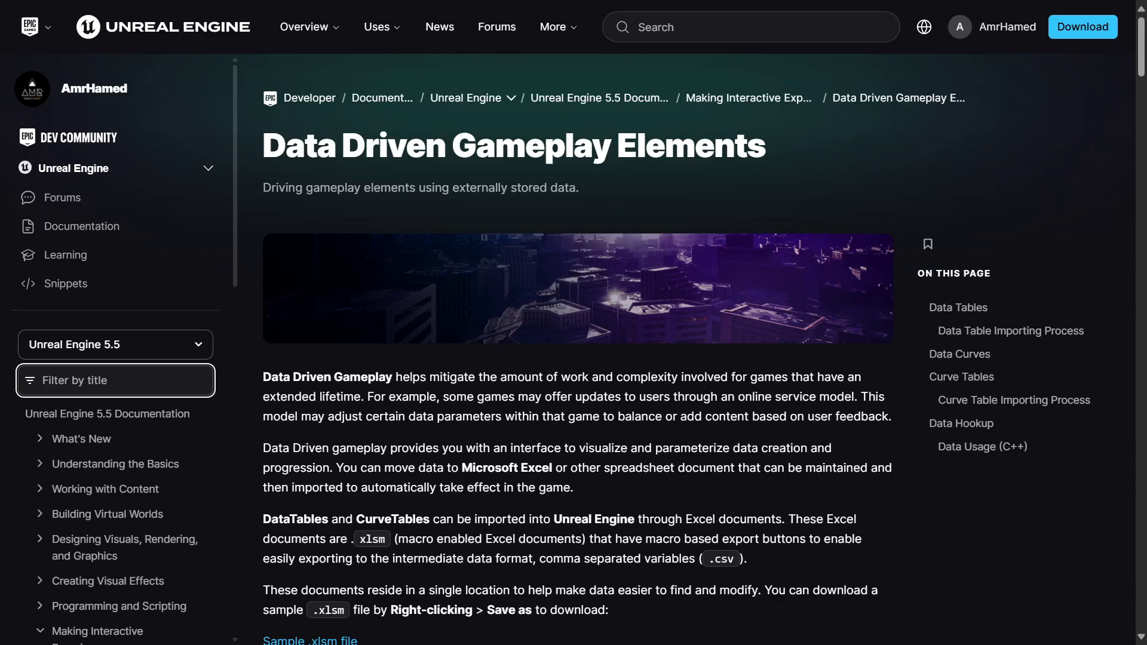
- Scroll the Data Driven Gameplay Elements page down to Data Tables and the FLevelUpData example
scroll(678, 337, "down", 1)
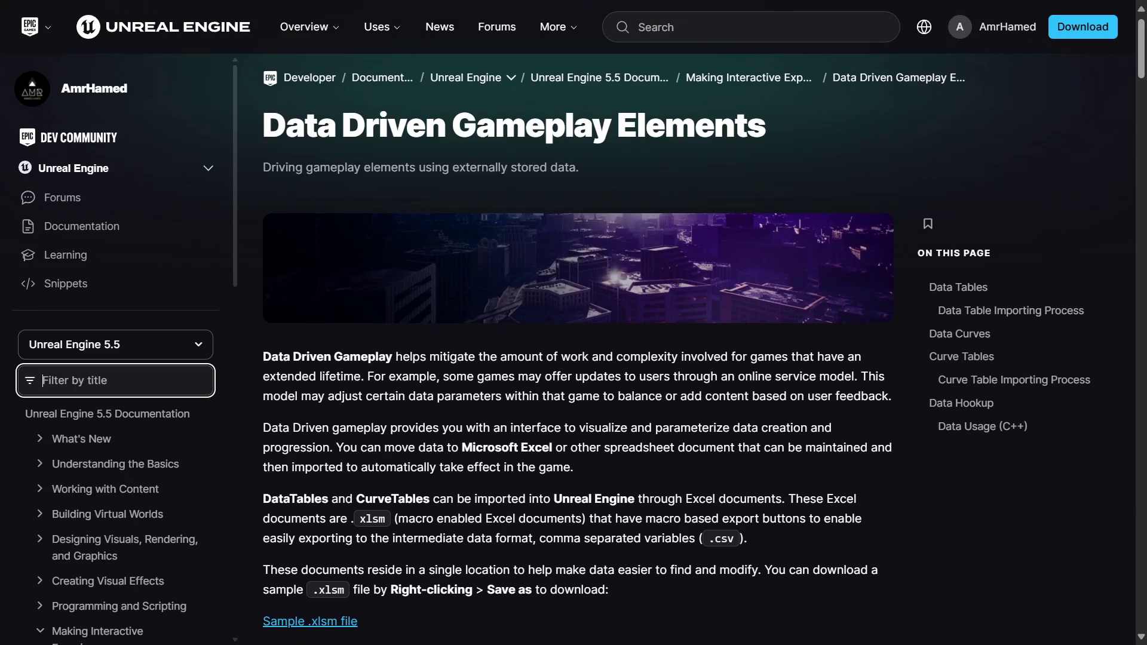
scroll(677, 337, "down", 1)
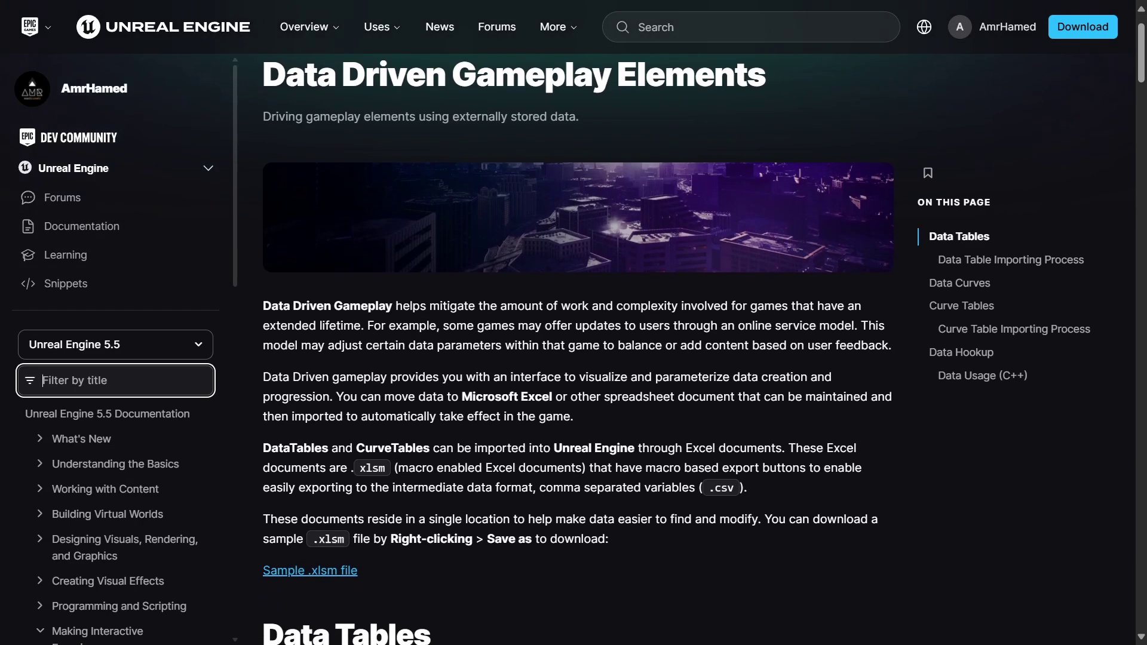
scroll(678, 337, "down", 1)
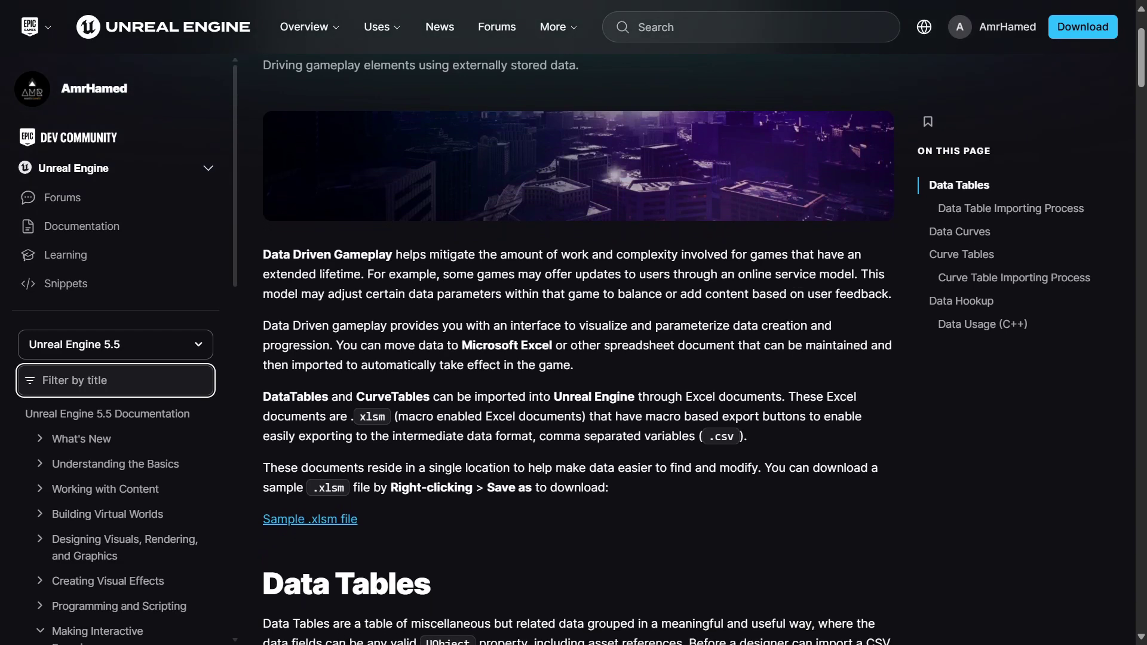
scroll(678, 337, "down", 1)
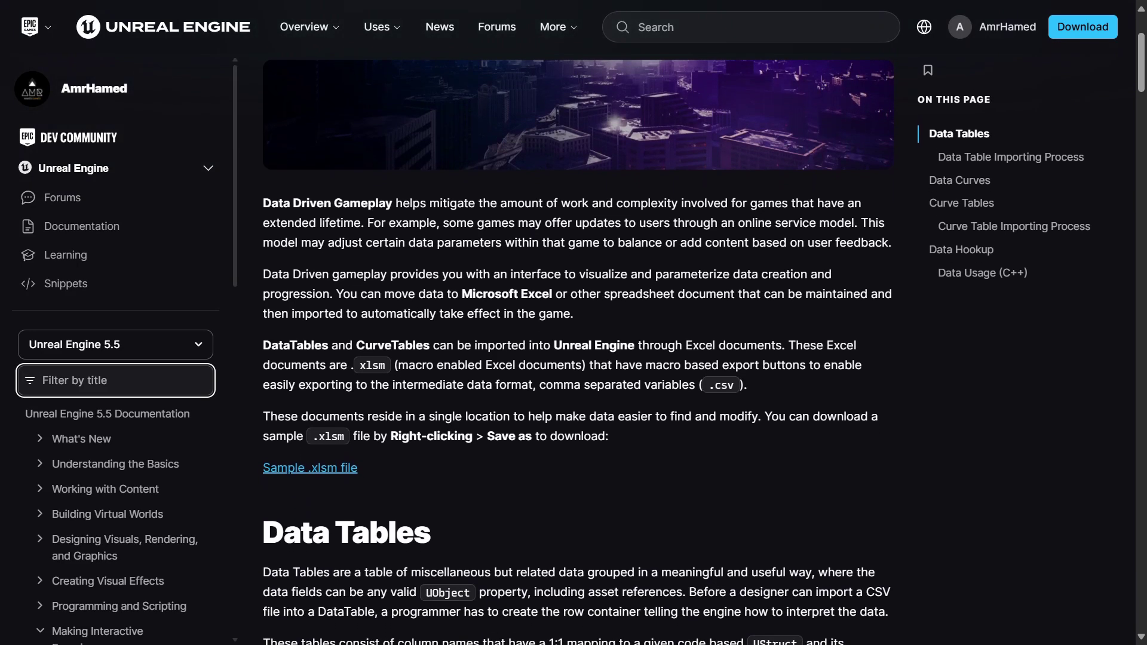
scroll(678, 337, "down", 1)
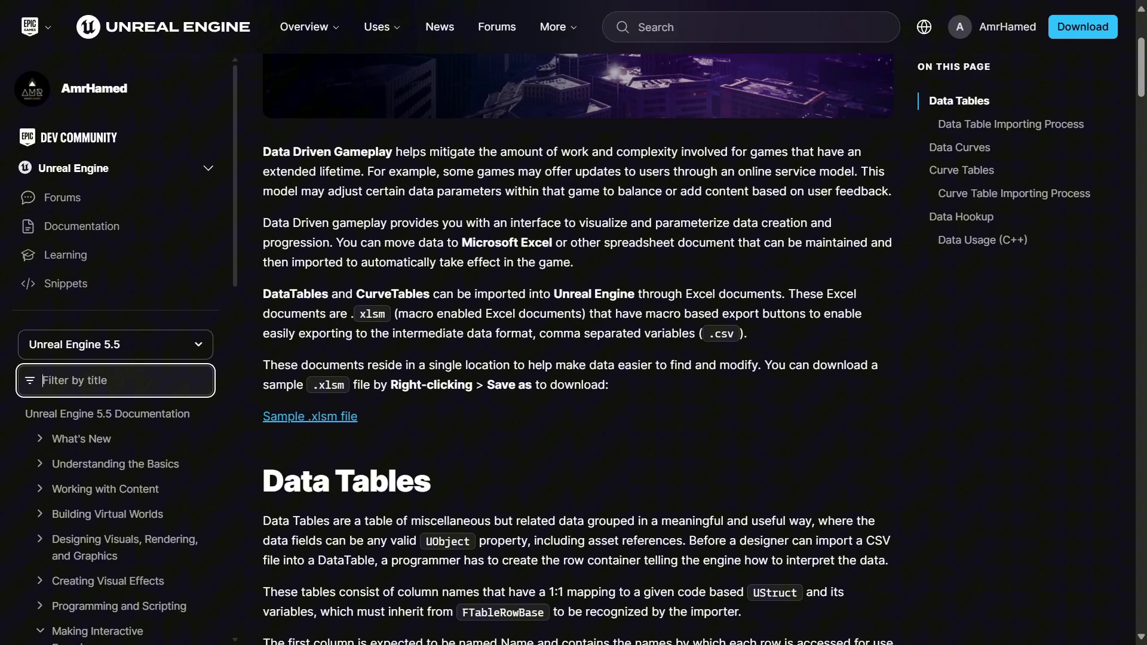
scroll(678, 337, "down", 1)
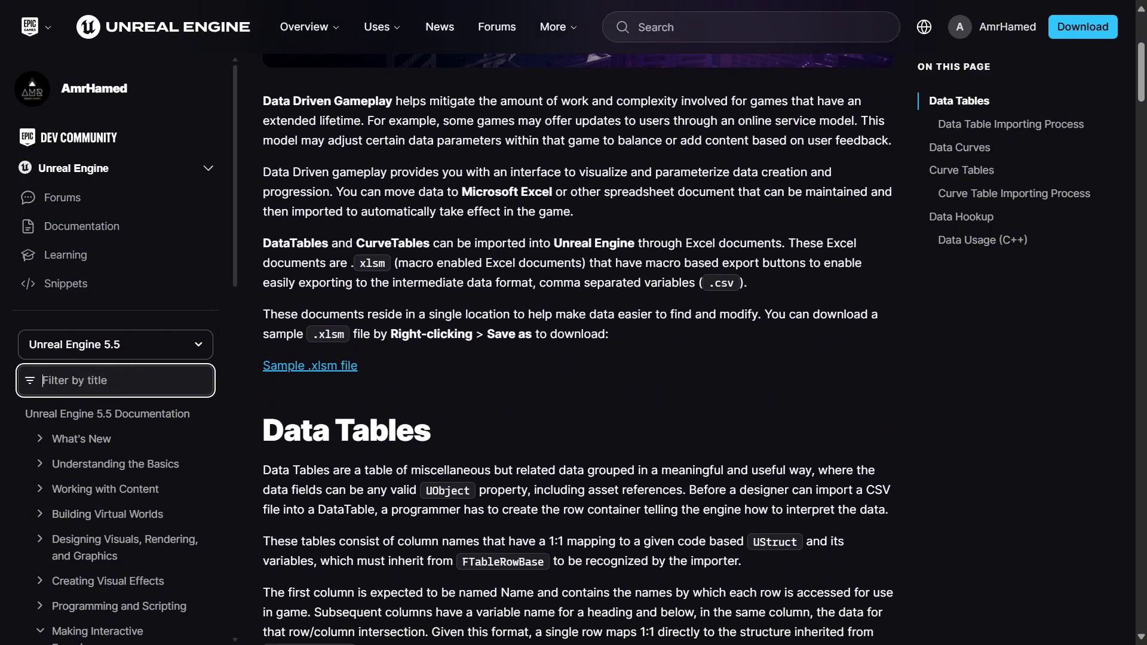
scroll(678, 337, "down", 1)
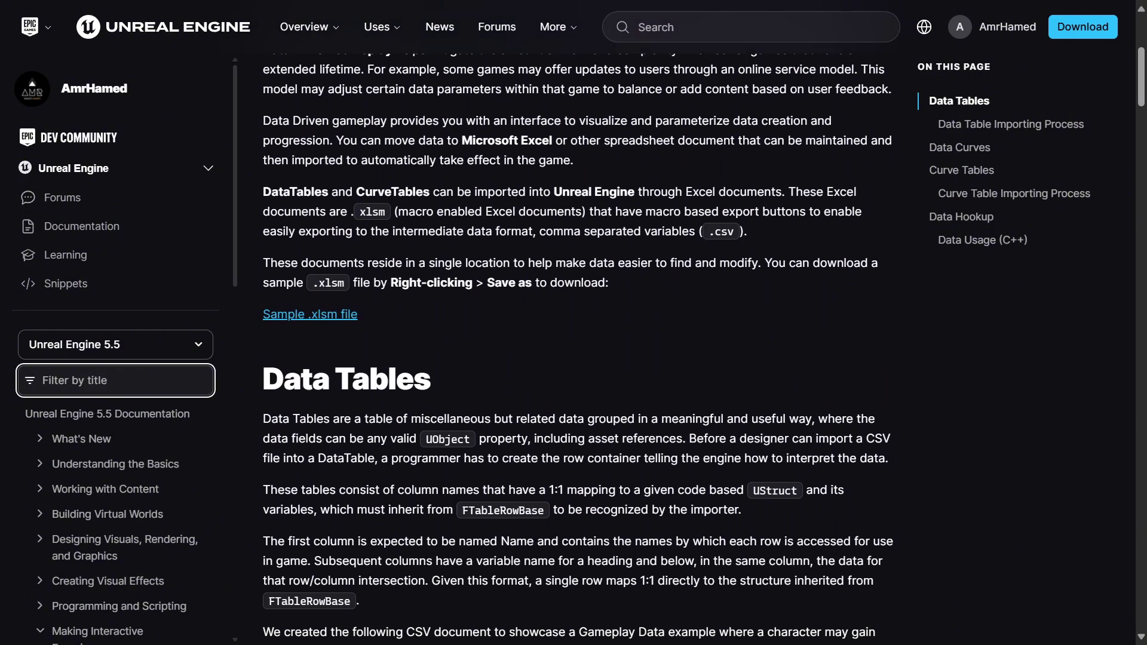
scroll(678, 337, "down", 1)
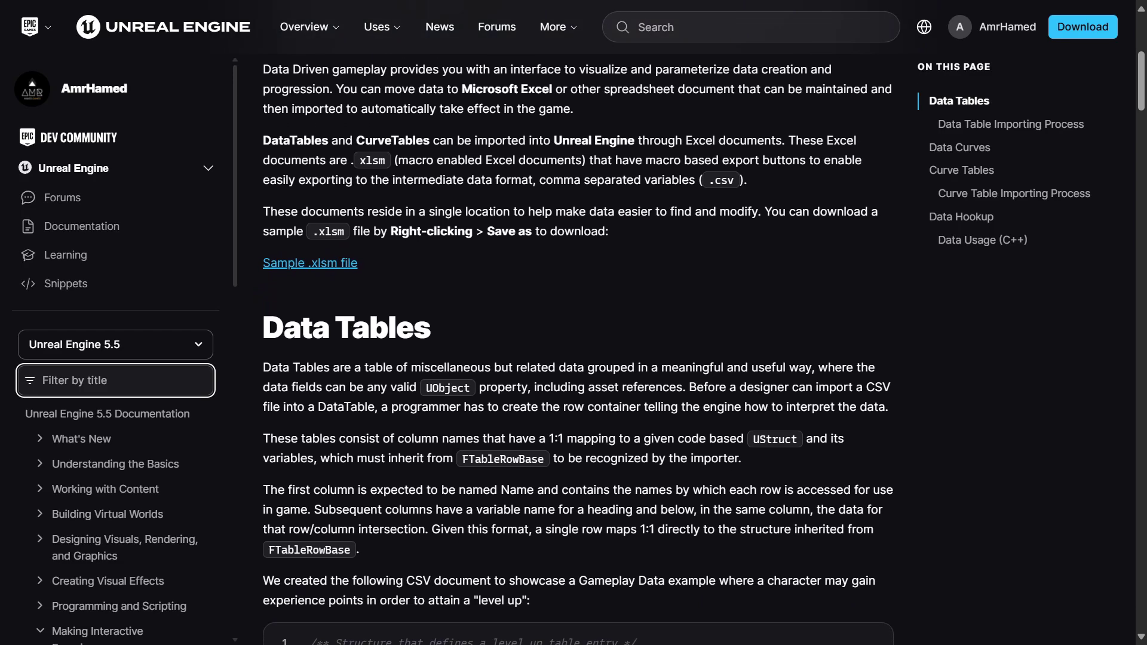
scroll(677, 337, "down", 1)
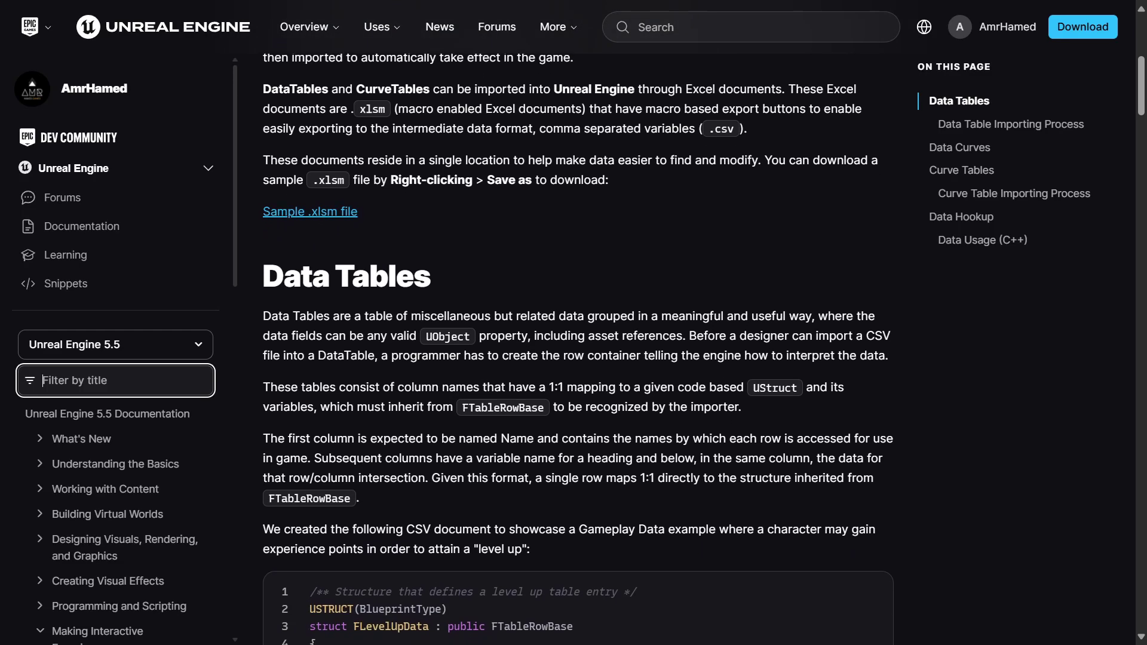
scroll(678, 337, "down", 1)
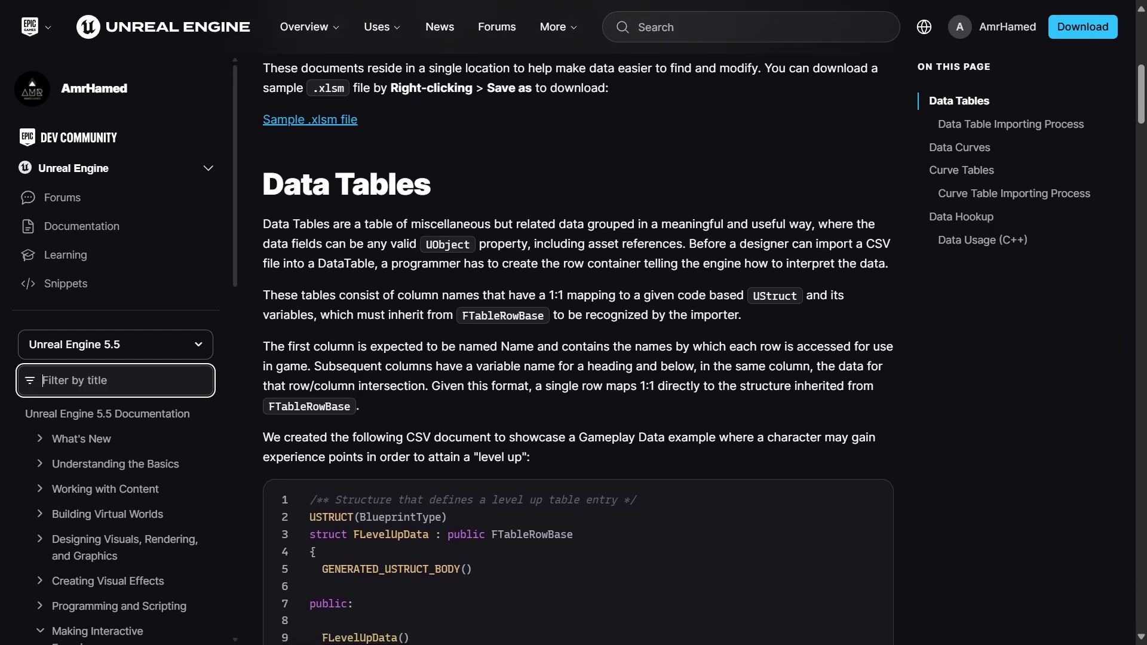
scroll(677, 337, "down", 1)
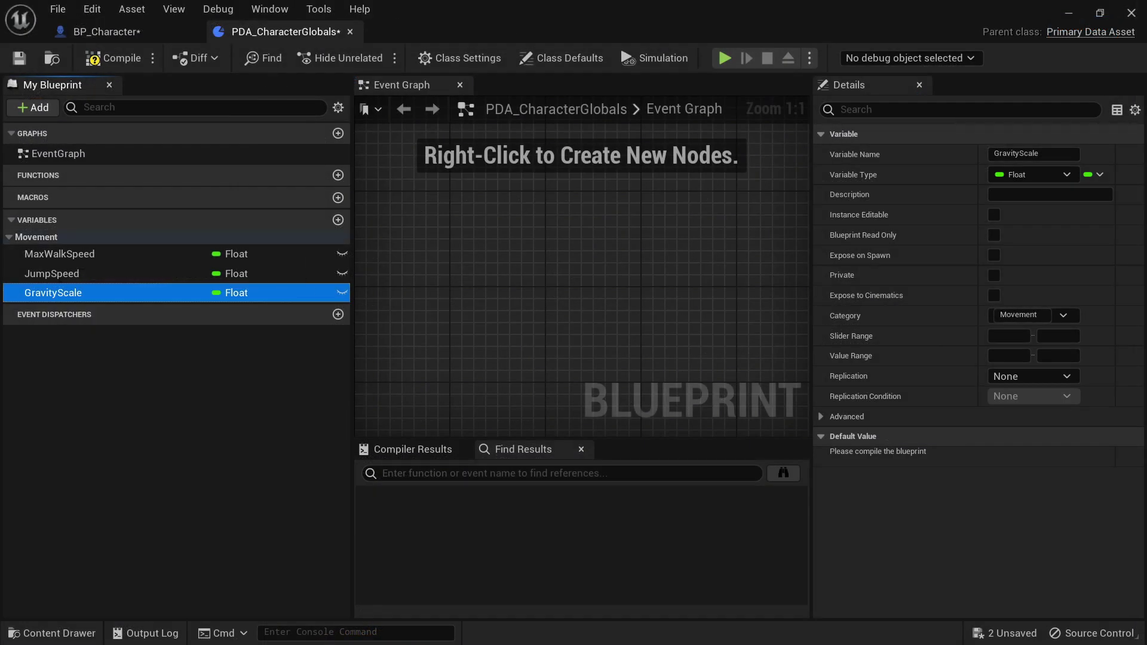
- Create a DA_Player data asset based on the PDA_CharacterGlobals class
key("ctrl+space")
right_click(677, 526)
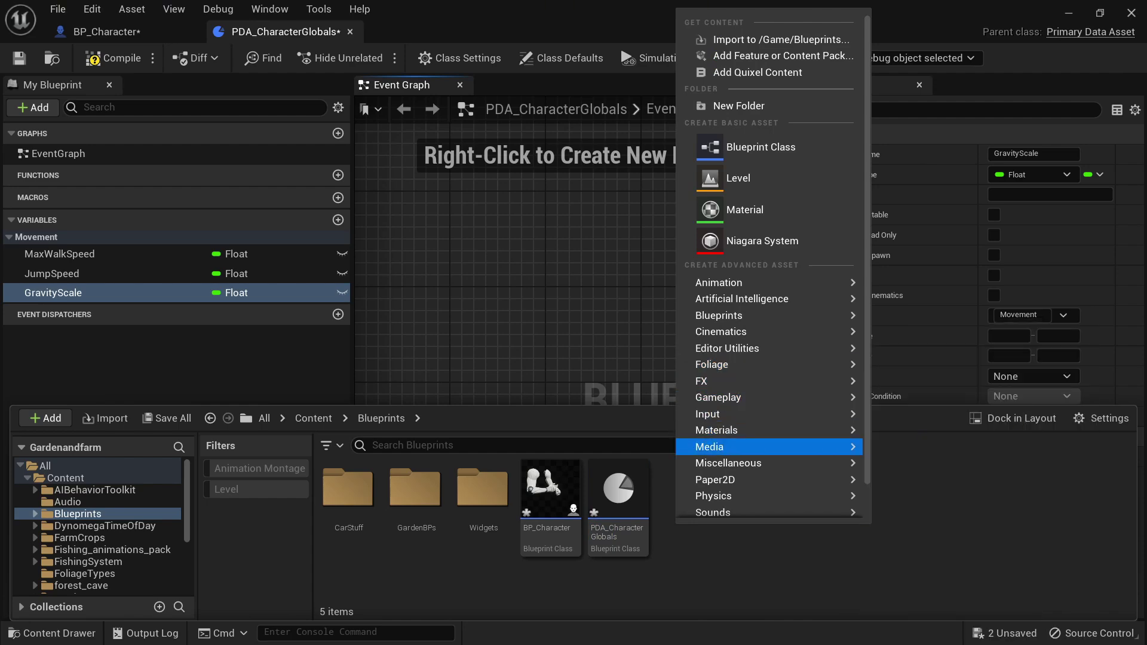
mouse_move(729, 463)
left_click(947, 366)
type("character")
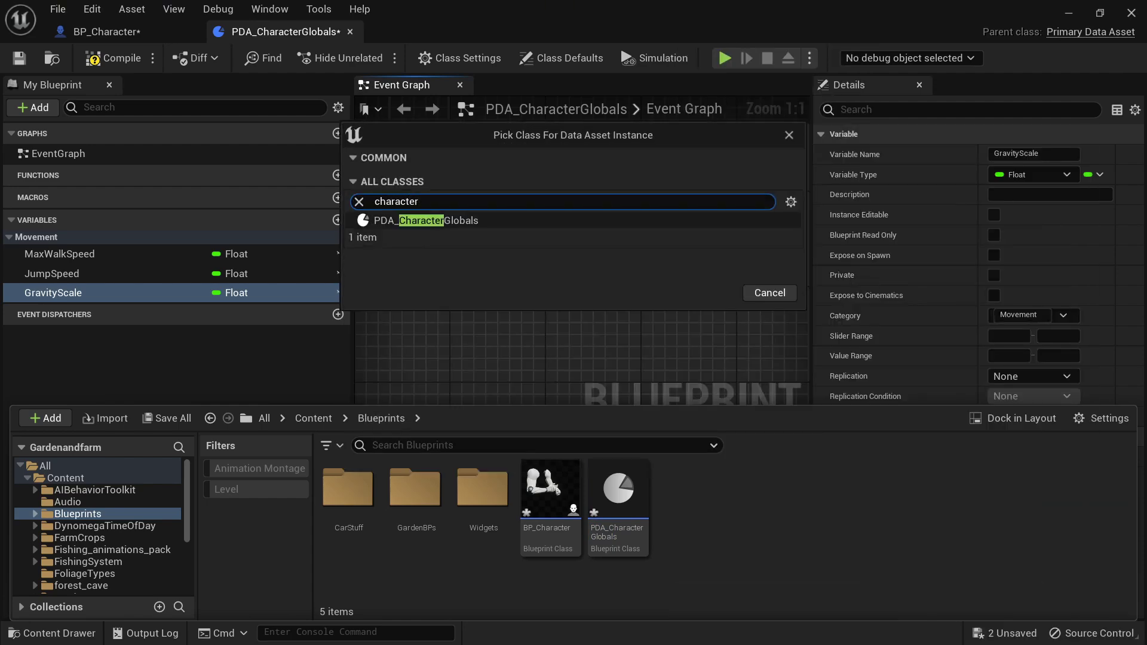
left_click(426, 220)
left_click(710, 293)
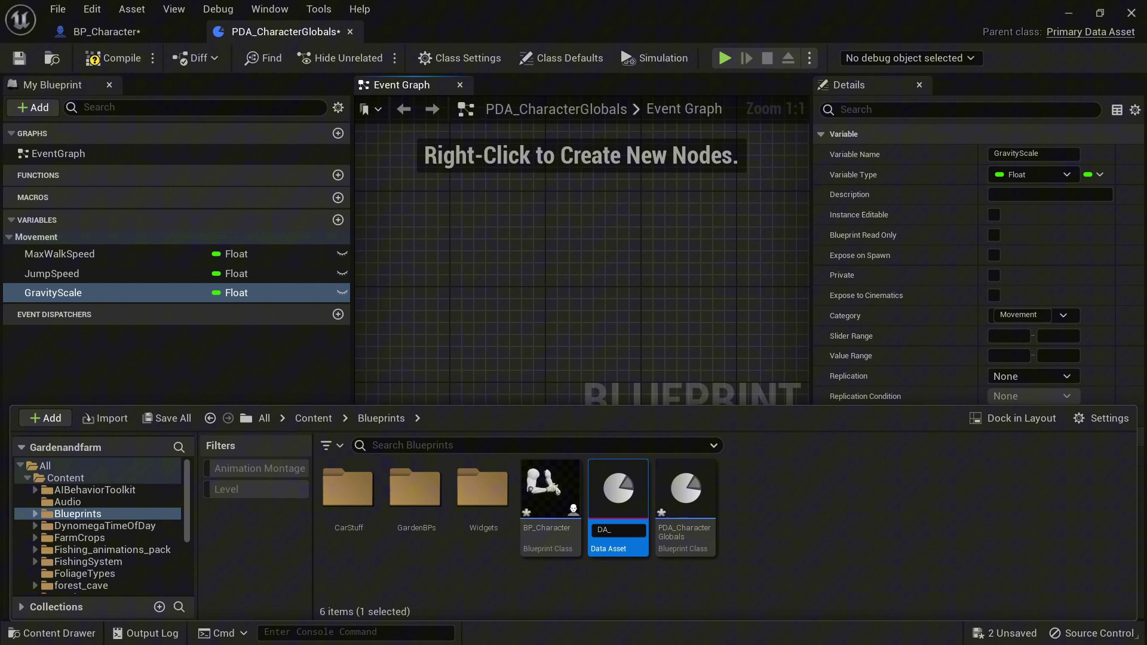
- Open DA_Player and set its Max Walk Speed to 600
key("Return")
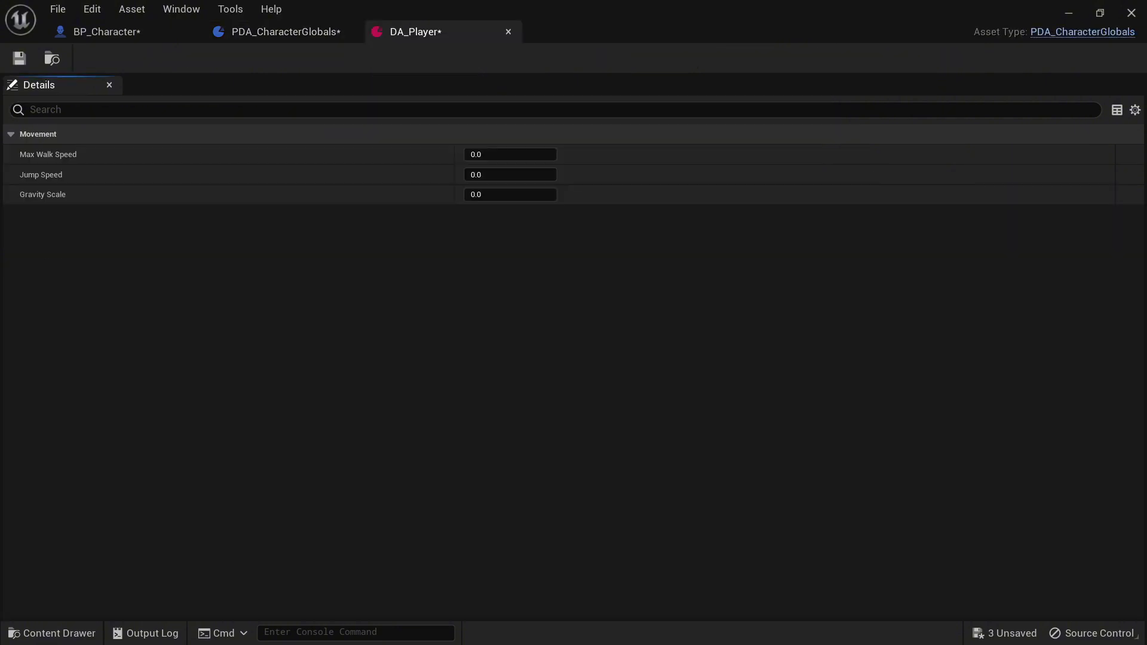
left_click(510, 154)
type("600")
key("Return")
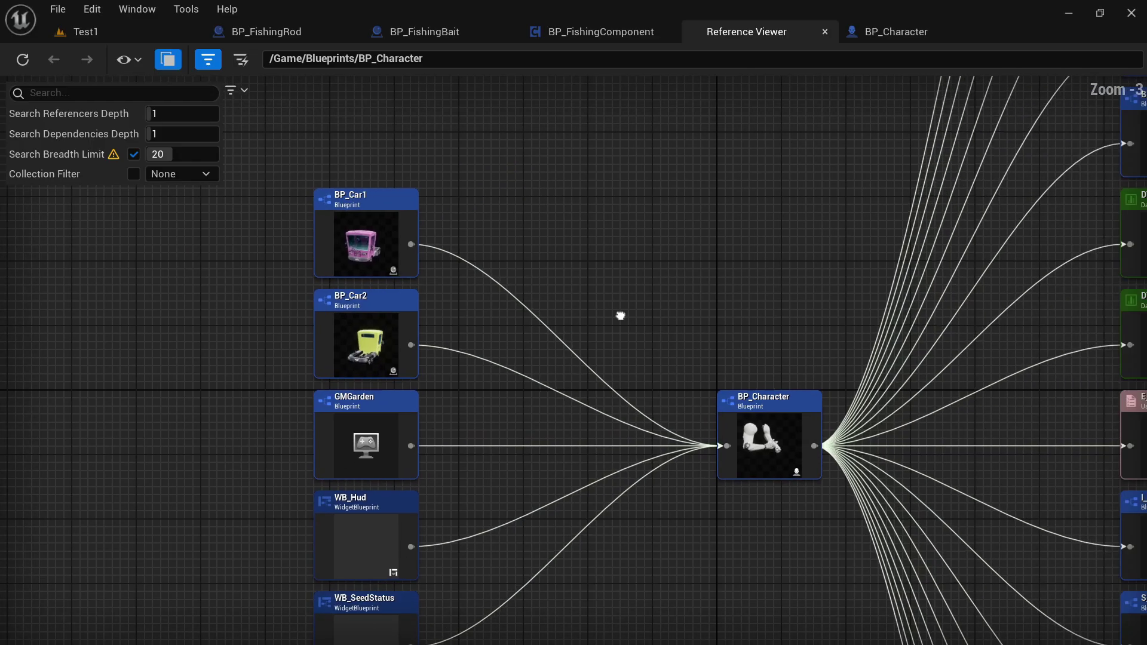
- Set the Reference Viewer's referencer search depth to 2 for BP_Character
scroll(621, 316, "down", 4)
right_click_drag(538, 290, 588, 209)
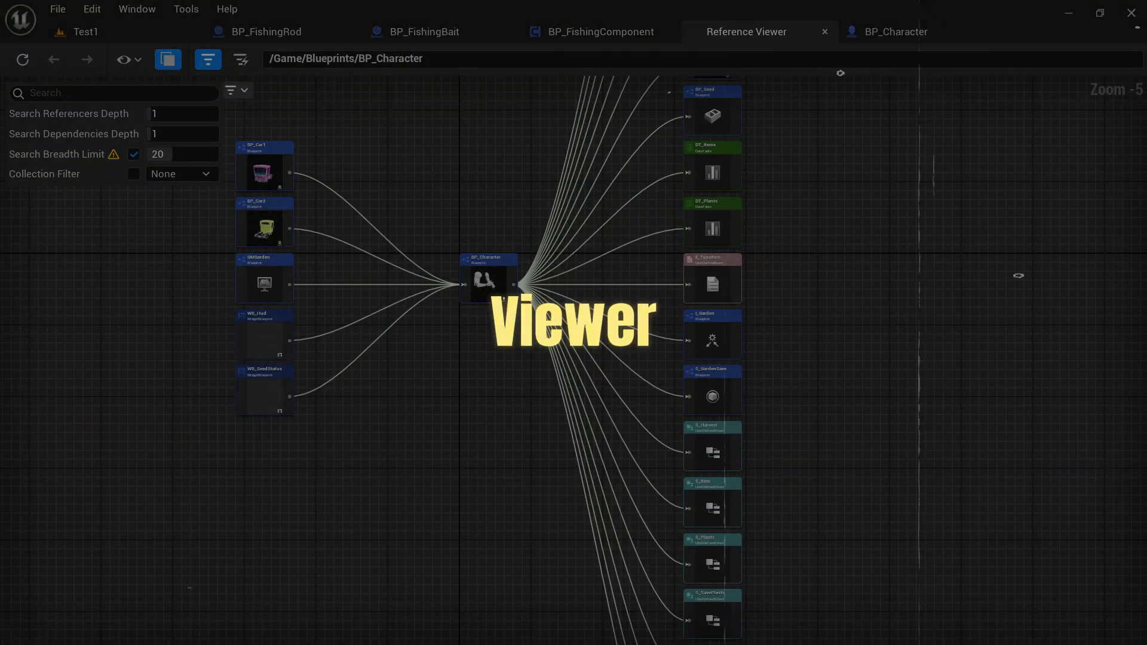
left_click(235, 90)
key("Escape")
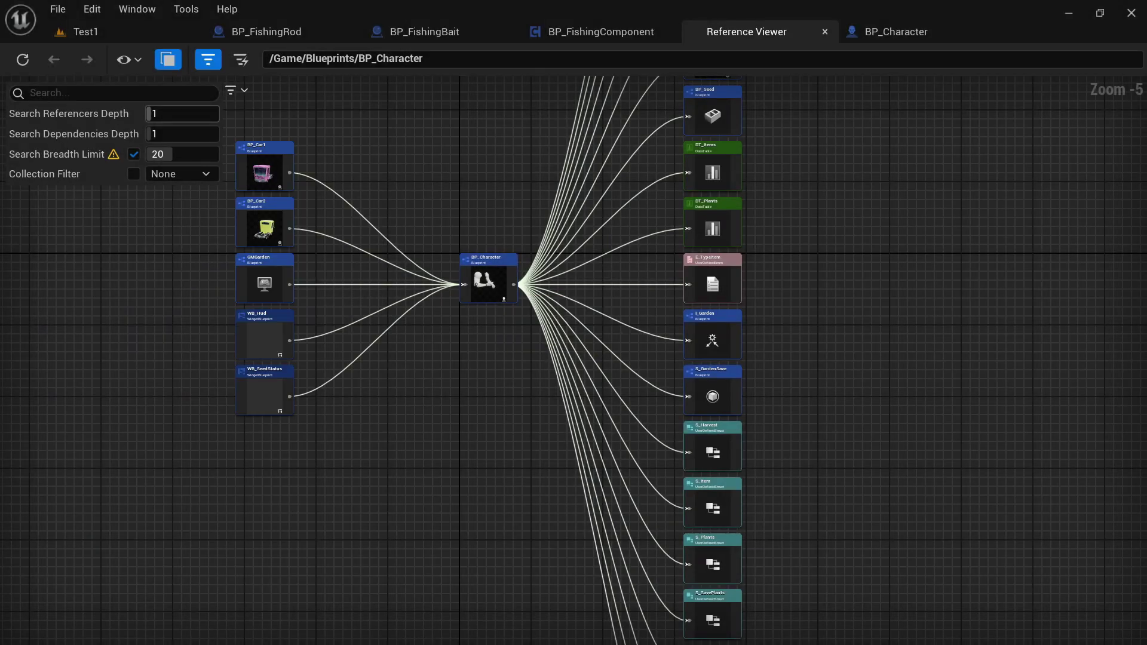
type("2")
key("Return")
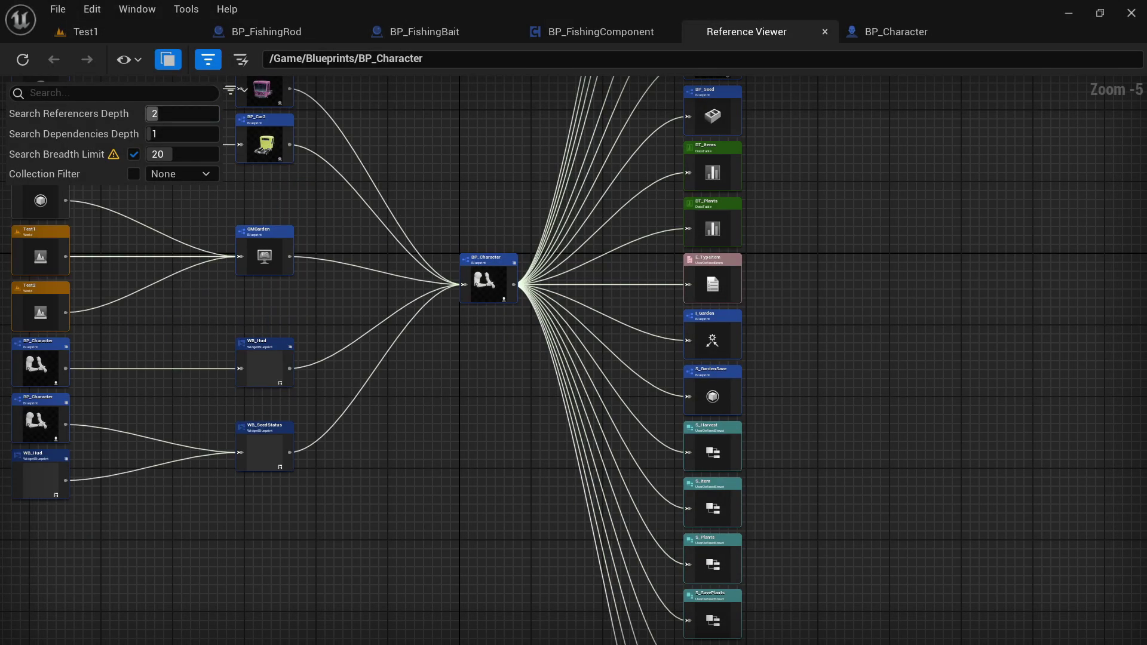
- Open BP_Character's Size Map and drill into the 189.9 MB DT_Plants data table
scroll(479, 259, "down", 2)
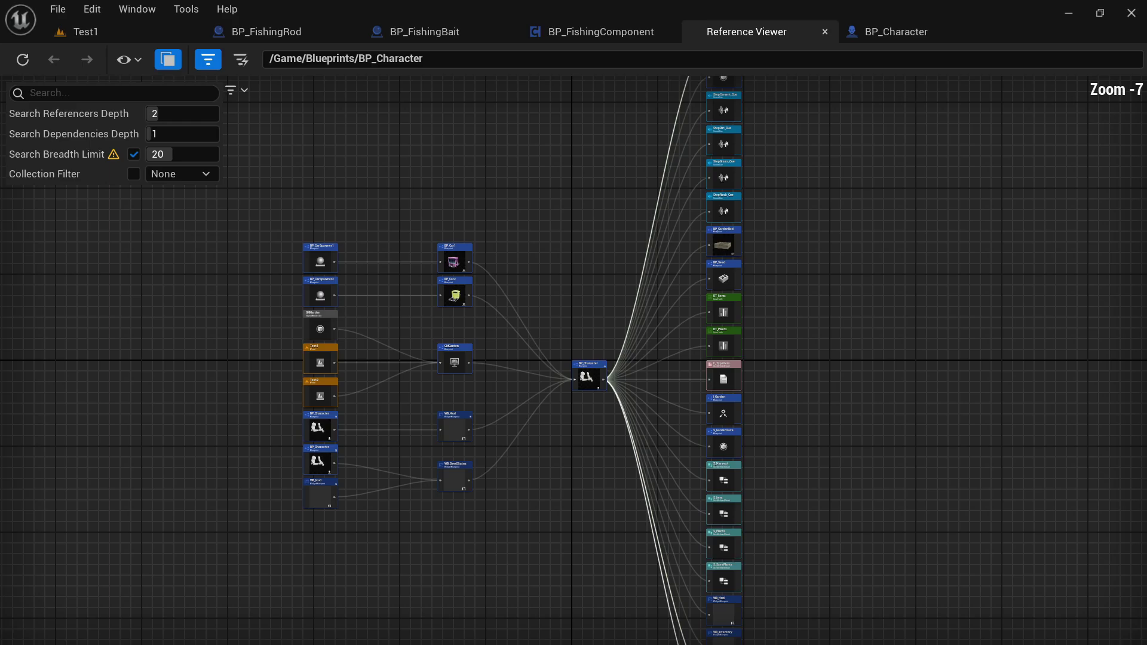
key("alt+shift+m")
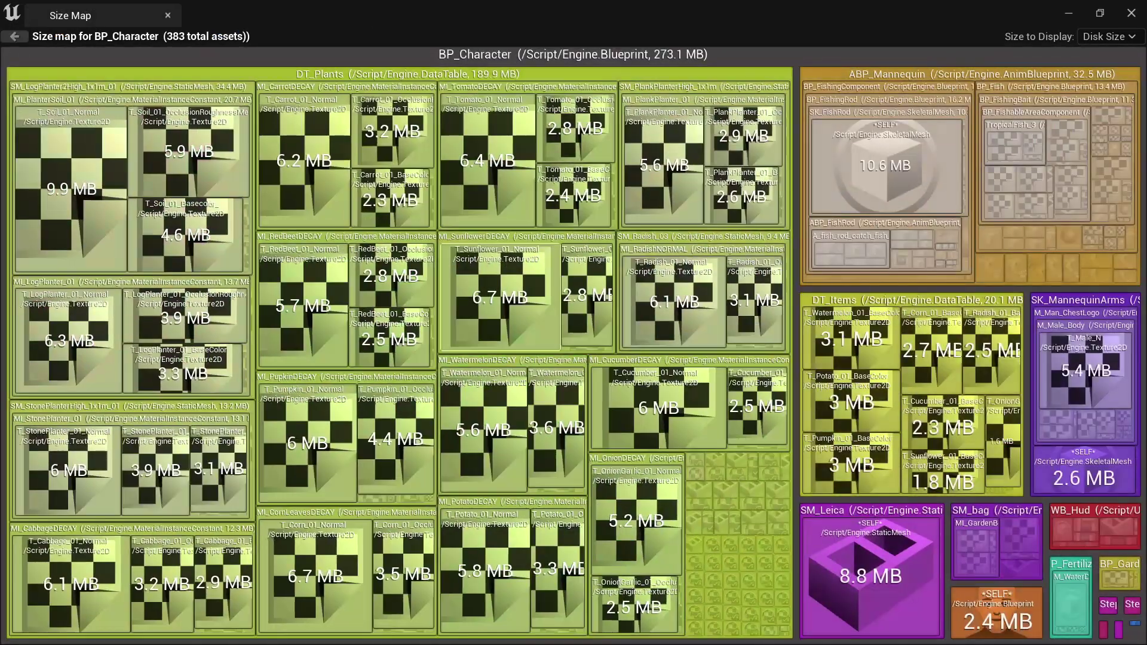
double_click(501, 297)
scroll(1075, 334, "up", 1)
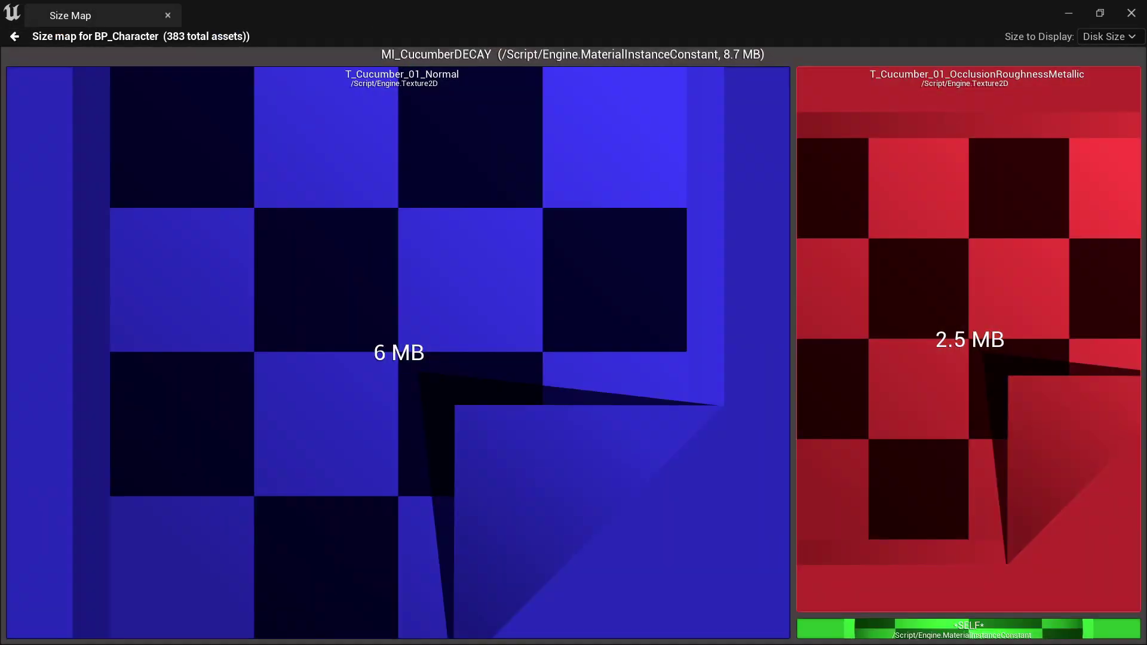
scroll(1074, 335, "down", 2)
scroll(132, 179, "up", 2)
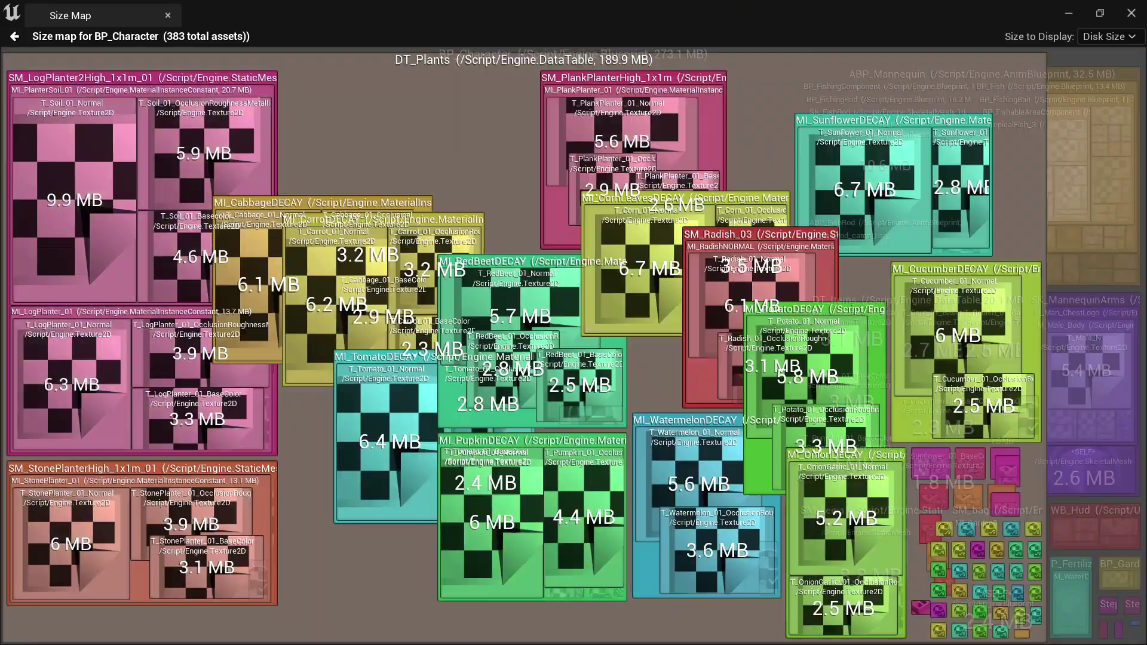
- Scroll through the Reference Viewer docs into the Wikiful ACF Class Diagrams page
scroll(574, 322, "down", 1)
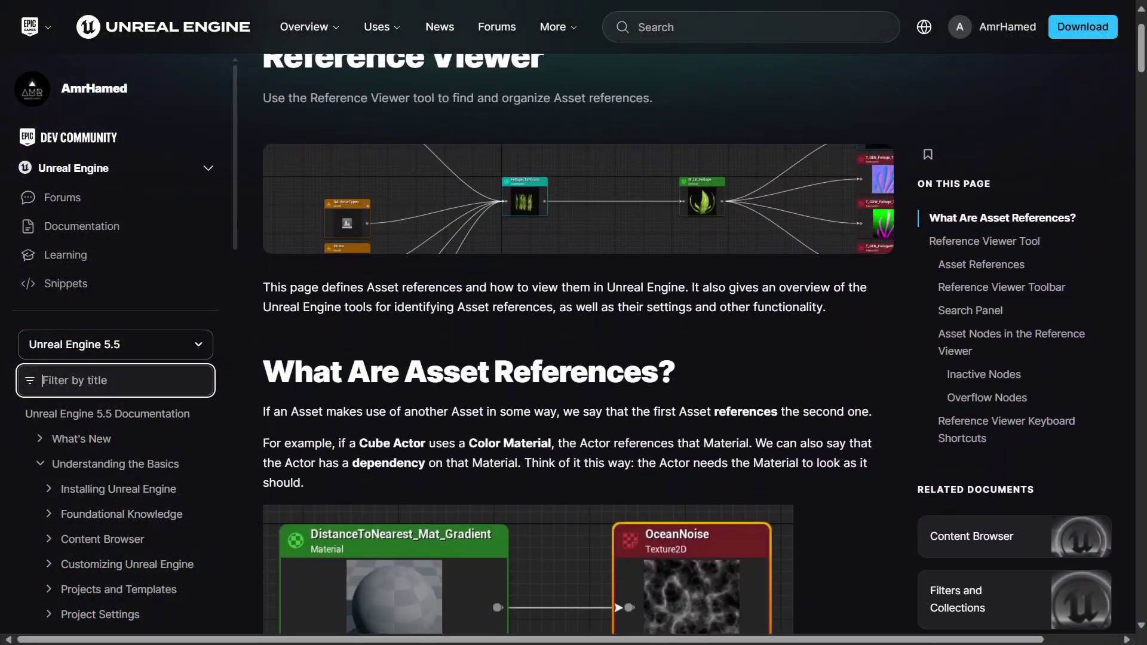
scroll(574, 335, "down", 1)
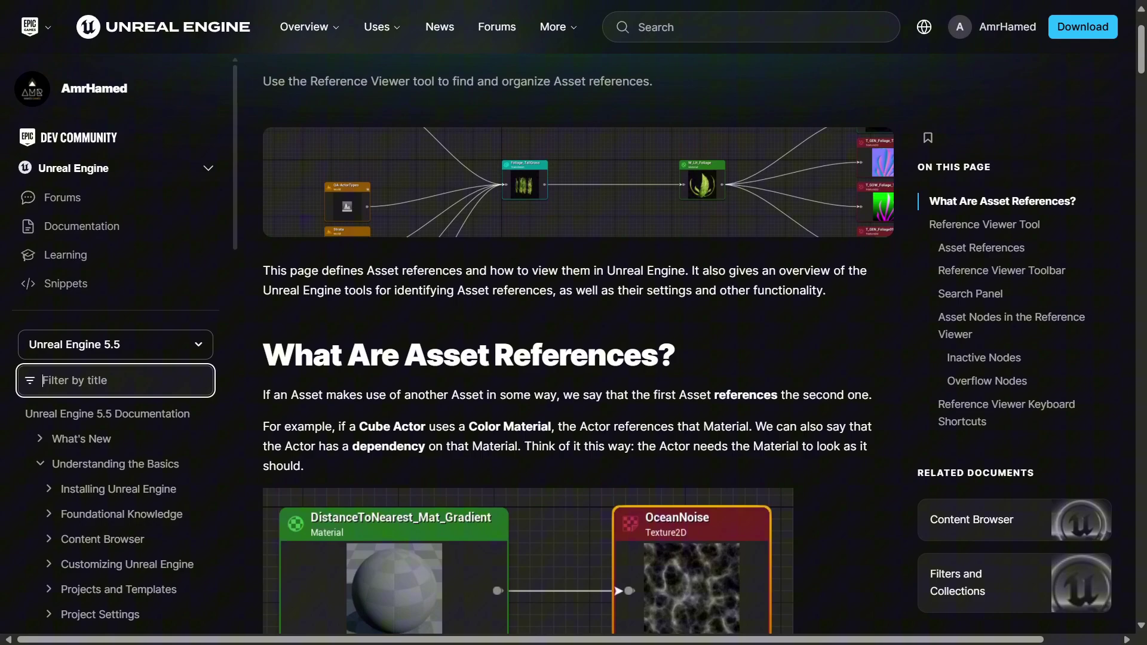
scroll(578, 335, "down", 1)
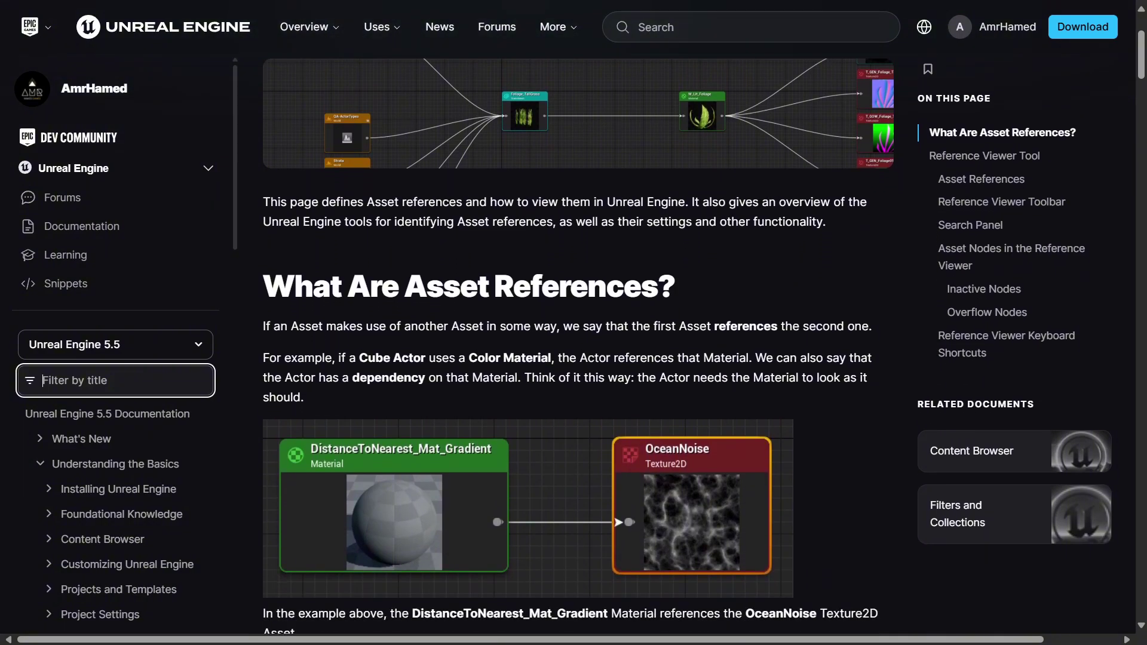
scroll(578, 335, "down", 1)
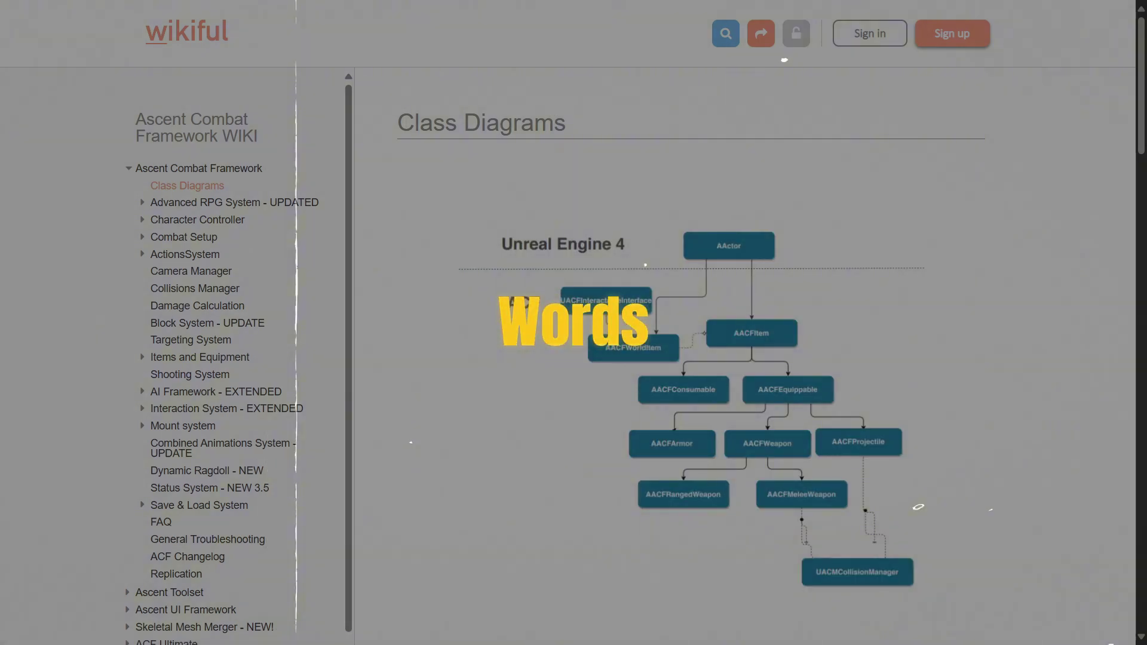
scroll(747, 358, "down", 1)
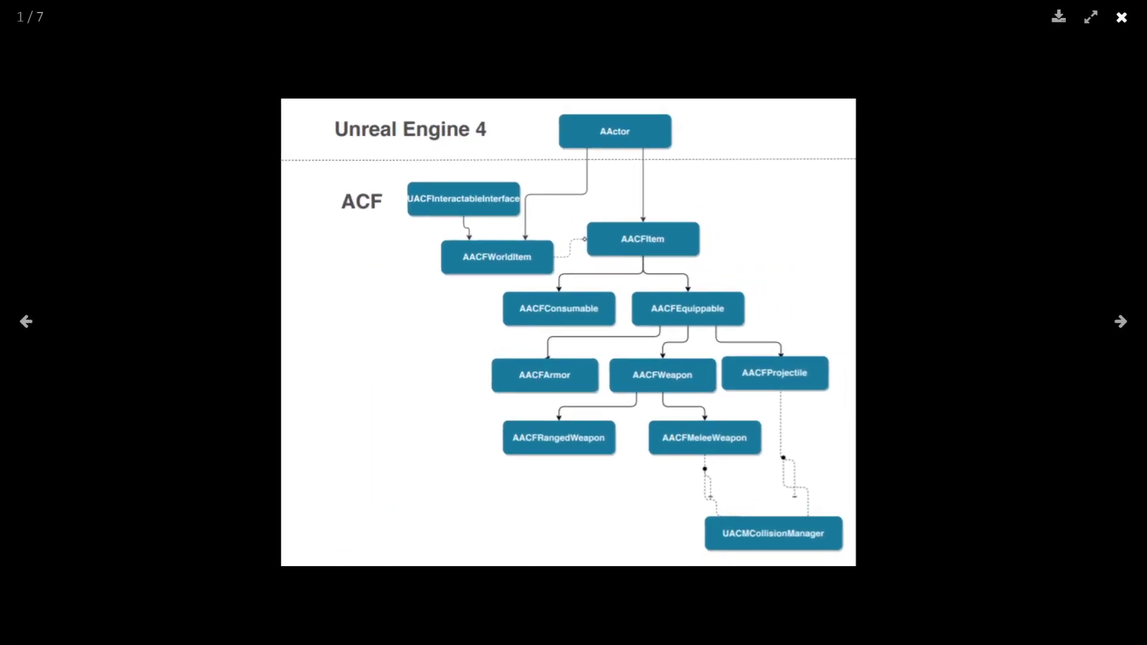
- Close the enlarged class diagram and scroll down to the ACF character class hierarchy
key("Escape")
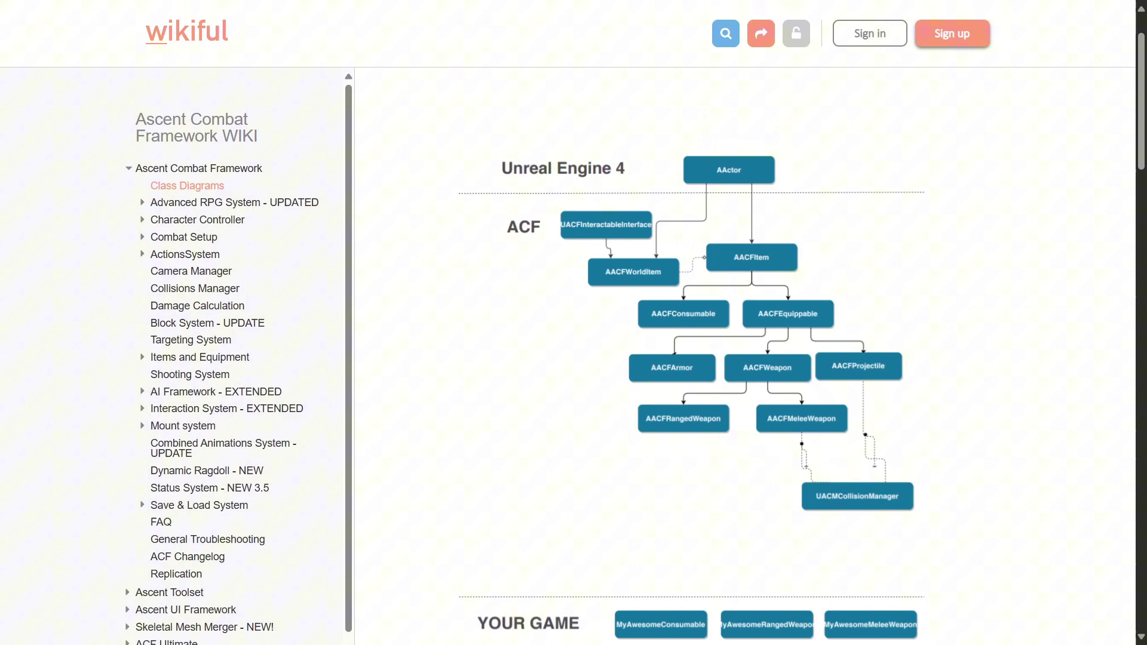
scroll(747, 359, "down", 4)
scroll(747, 359, "down", 5)
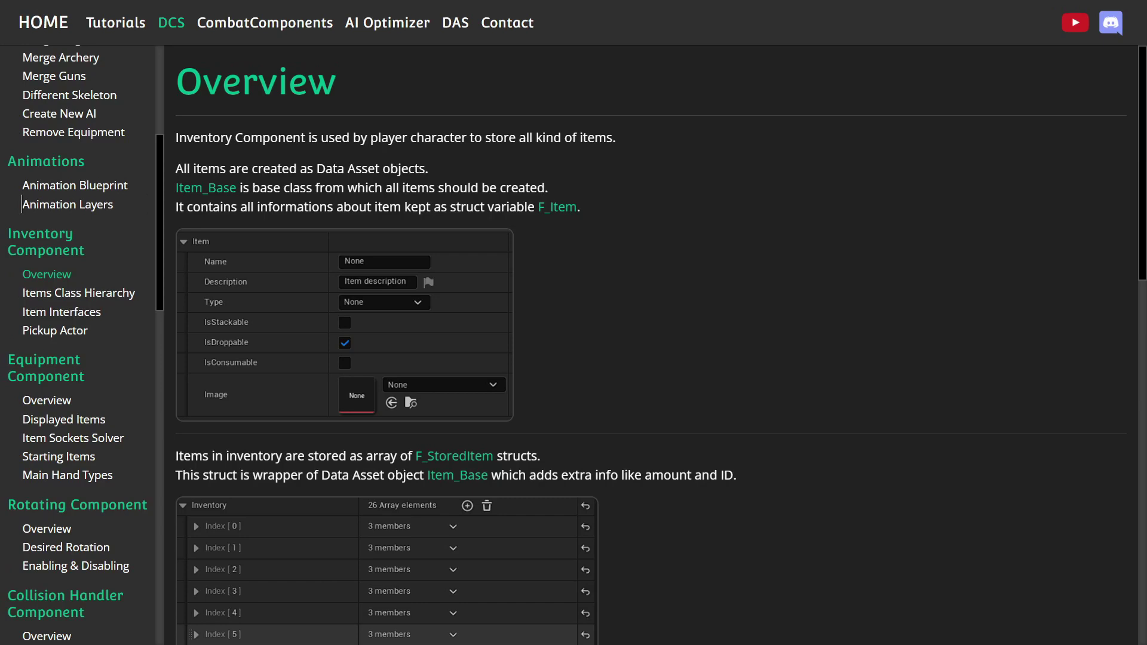
- Scroll past the inventory array example to the Add Item and Remove Item function nodes
scroll(657, 346, "down", 1)
scroll(657, 347, "down", 2)
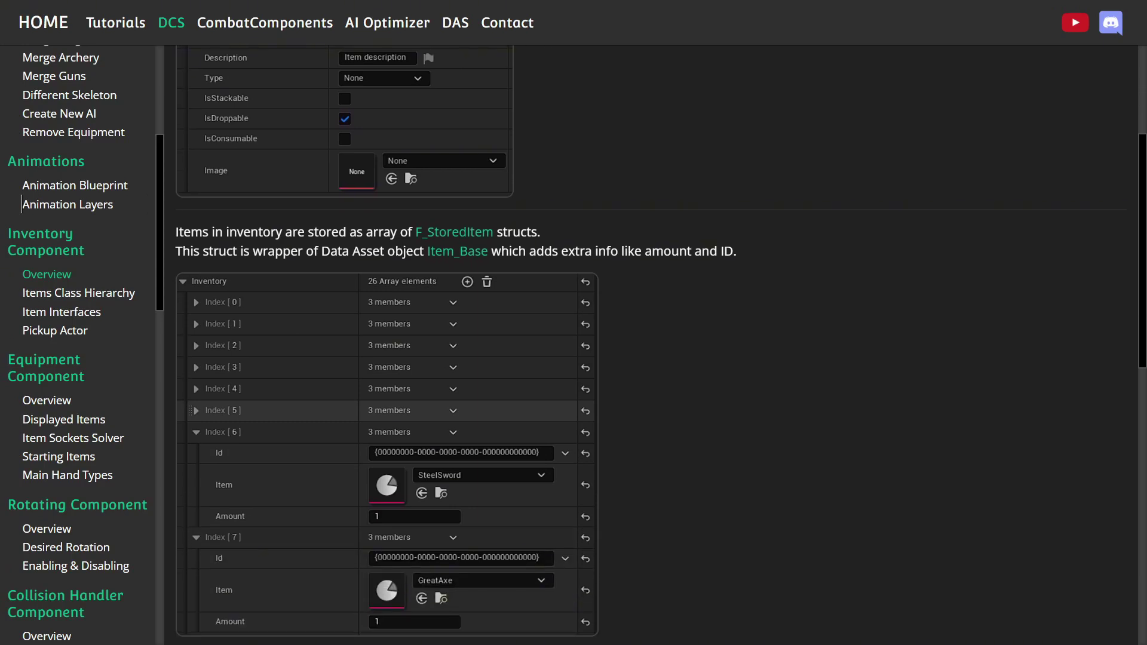
scroll(657, 347, "down", 3)
scroll(657, 347, "down", 2)
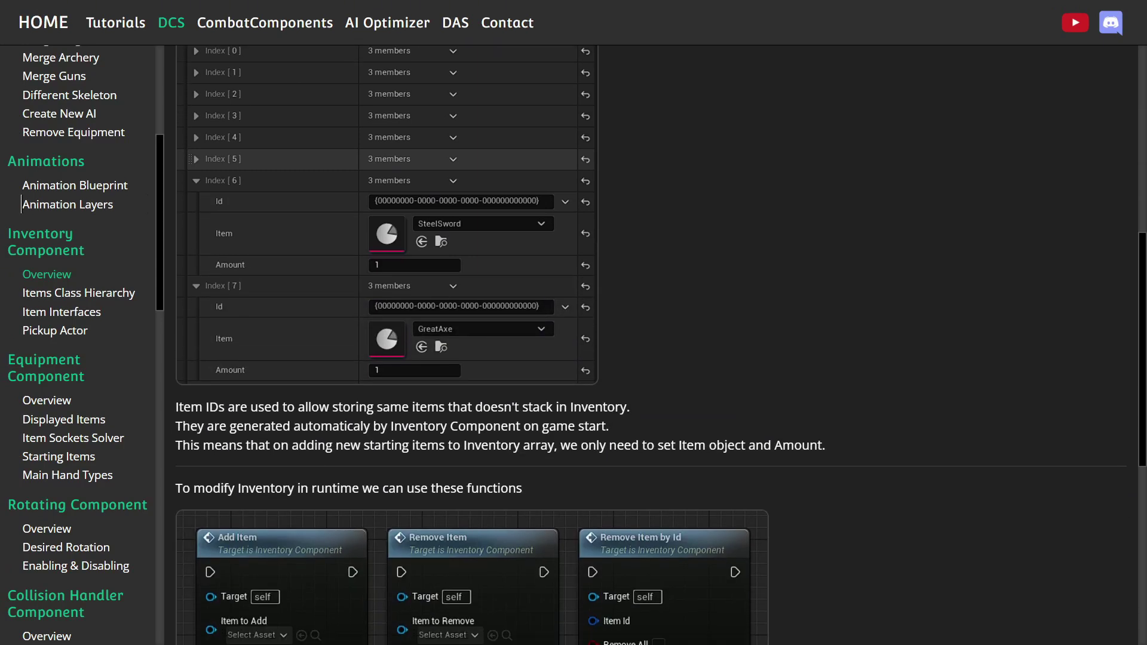
scroll(658, 346, "down", 1)
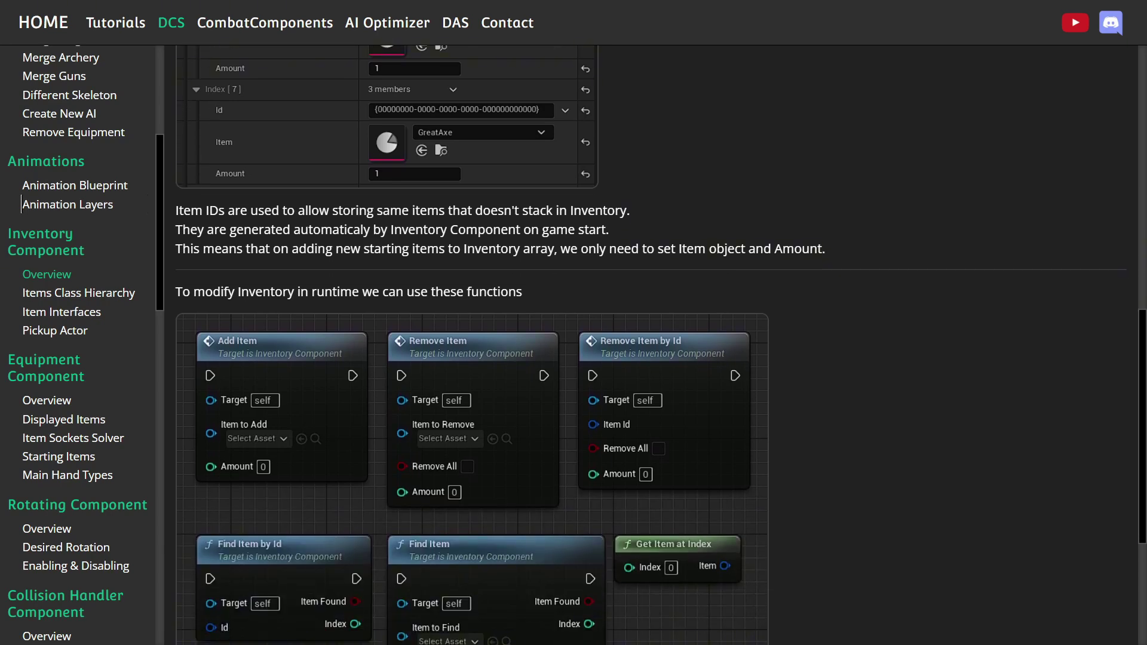
scroll(658, 347, "down", 2)
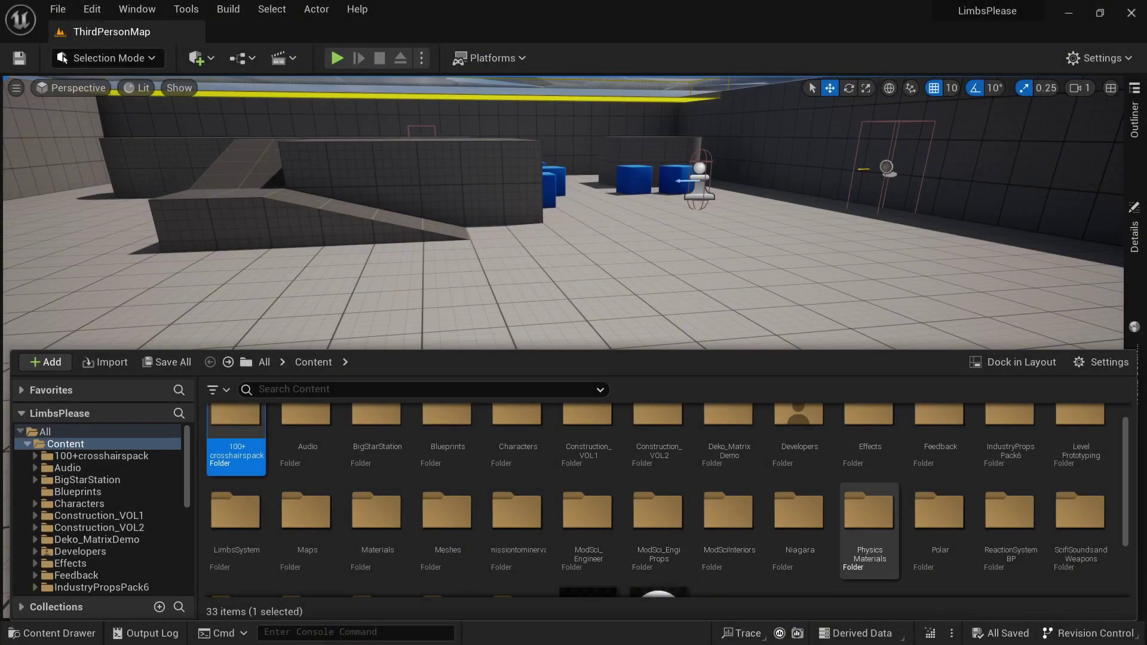
- Pan BP_Animal's Event Graph past SET, Random Float, MIN and CheckHungerOrThirst to the Get Food and Find Drink groups
scroll(873, 532, "down", 1)
scroll(668, 501, "down", 3)
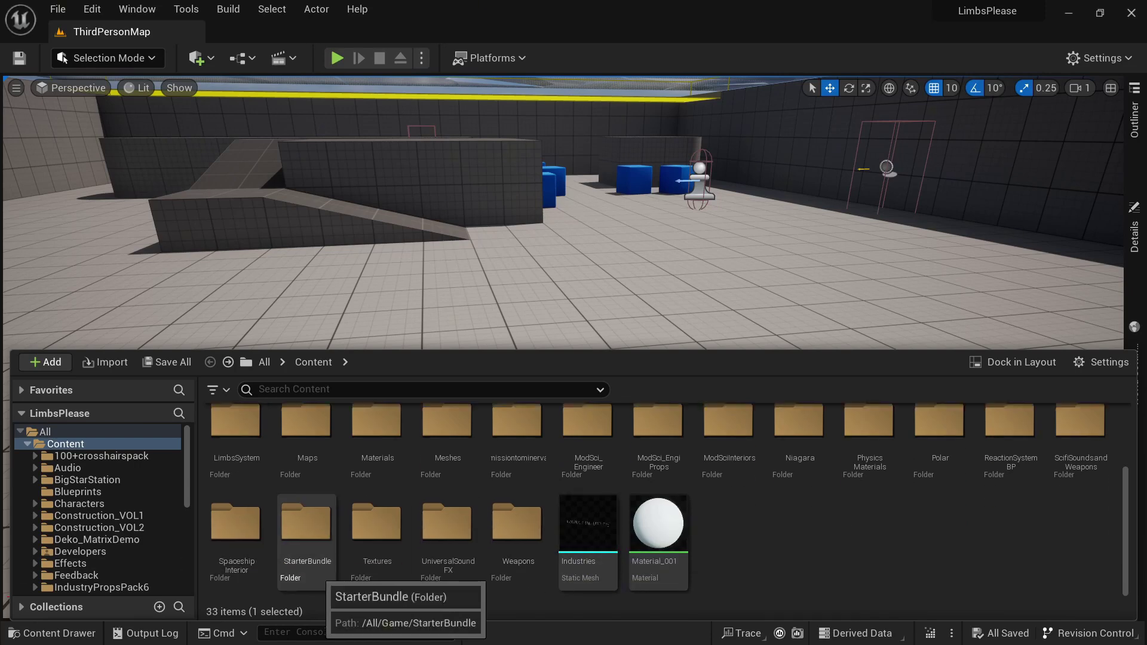
scroll(478, 538, "up", 3)
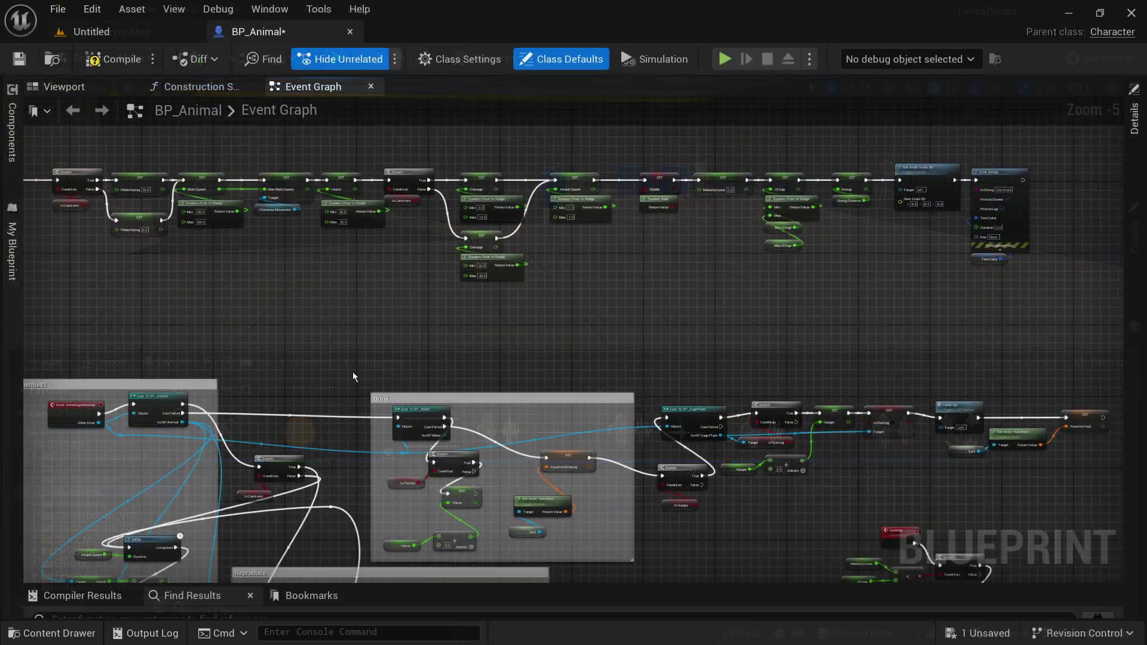
right_click_drag(352, 371, 431, 177)
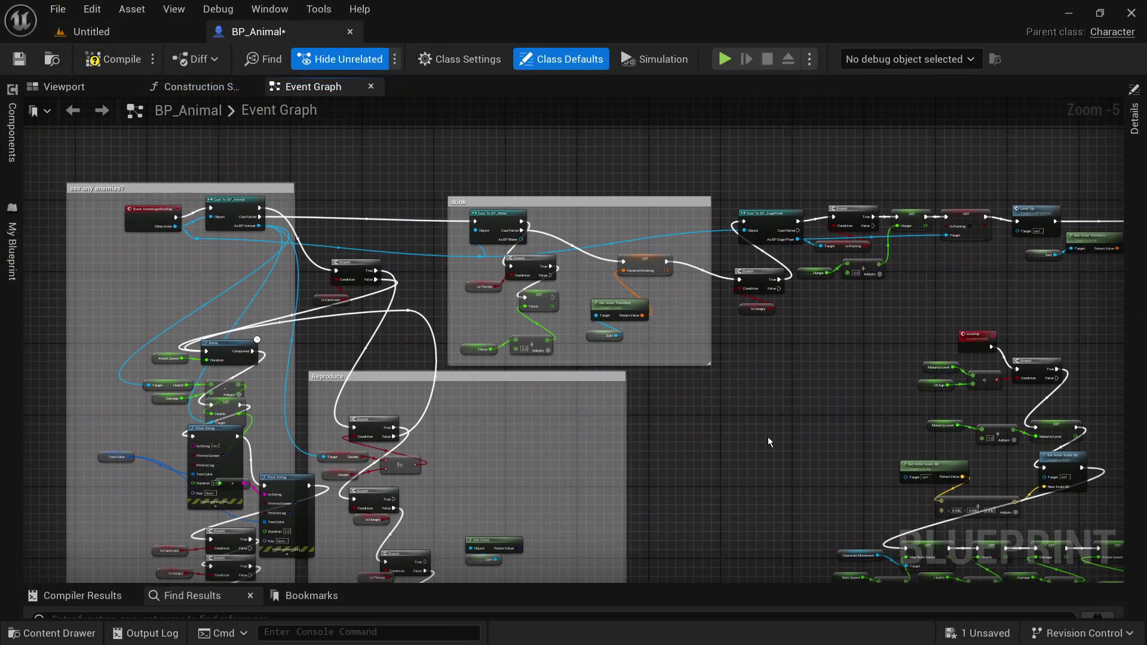
right_click_drag(769, 442, 400, 349)
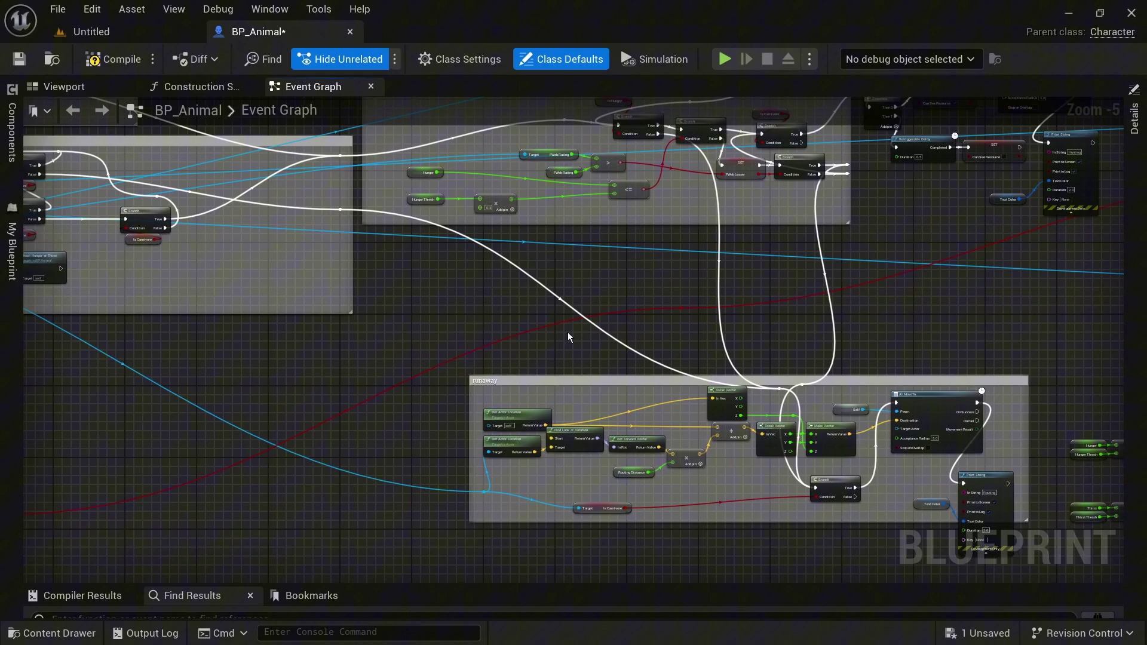
right_click_drag(913, 302, 554, 274)
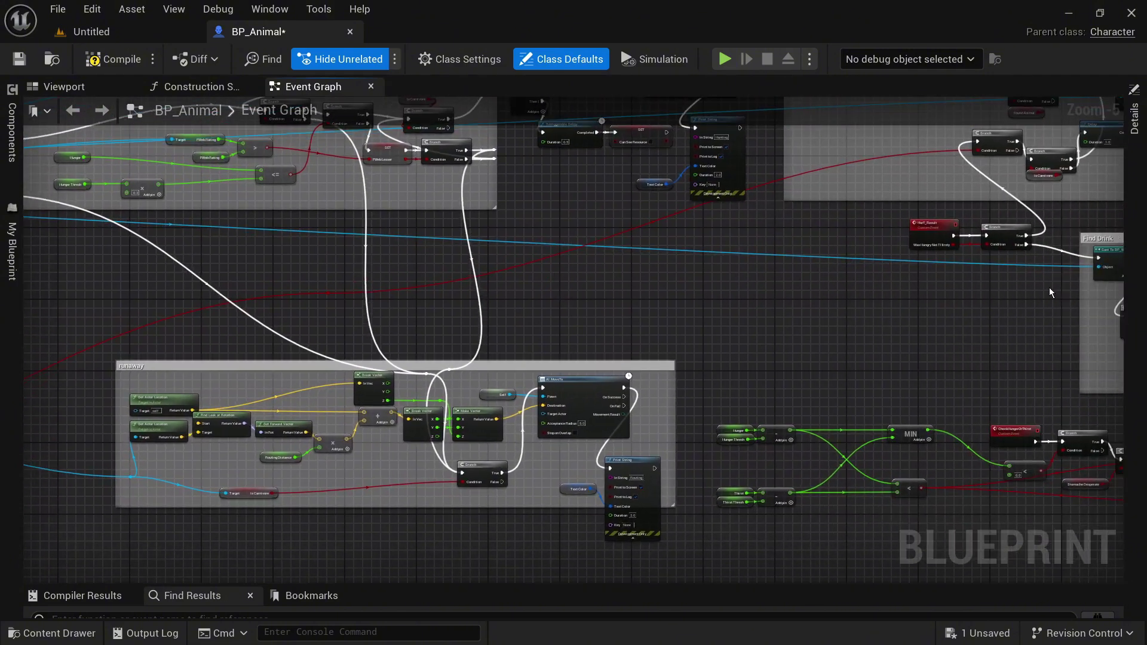
right_click_drag(1050, 293, 366, 463)
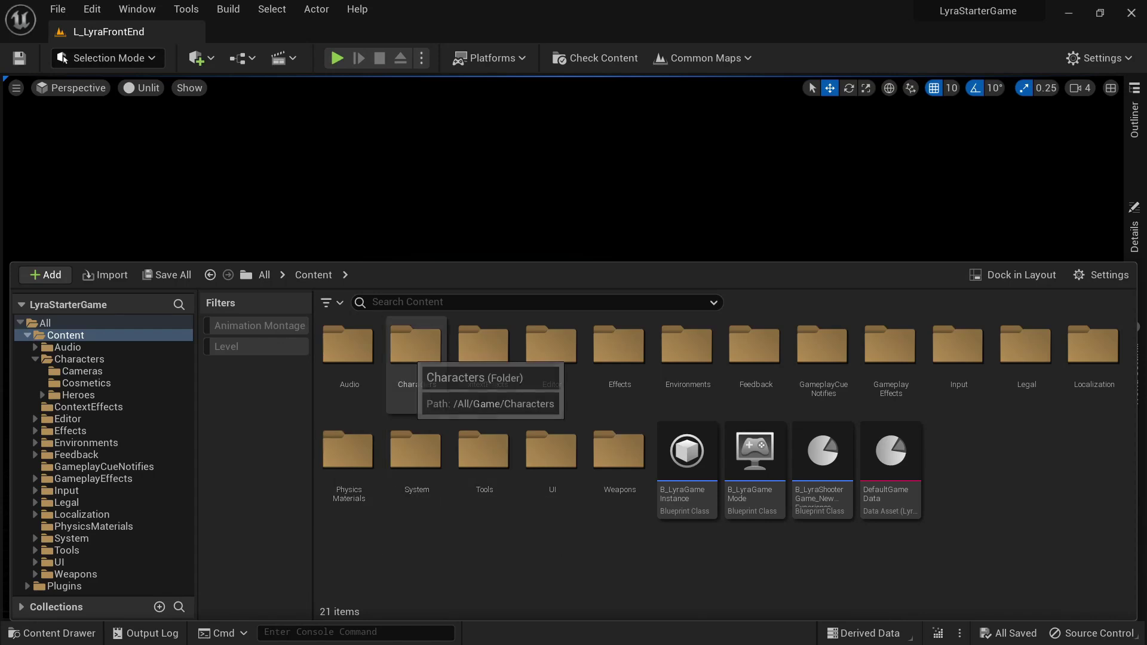
- Browse the Characters > Heroes and UI > Hud folders, returning to Content between them
double_click(412, 346)
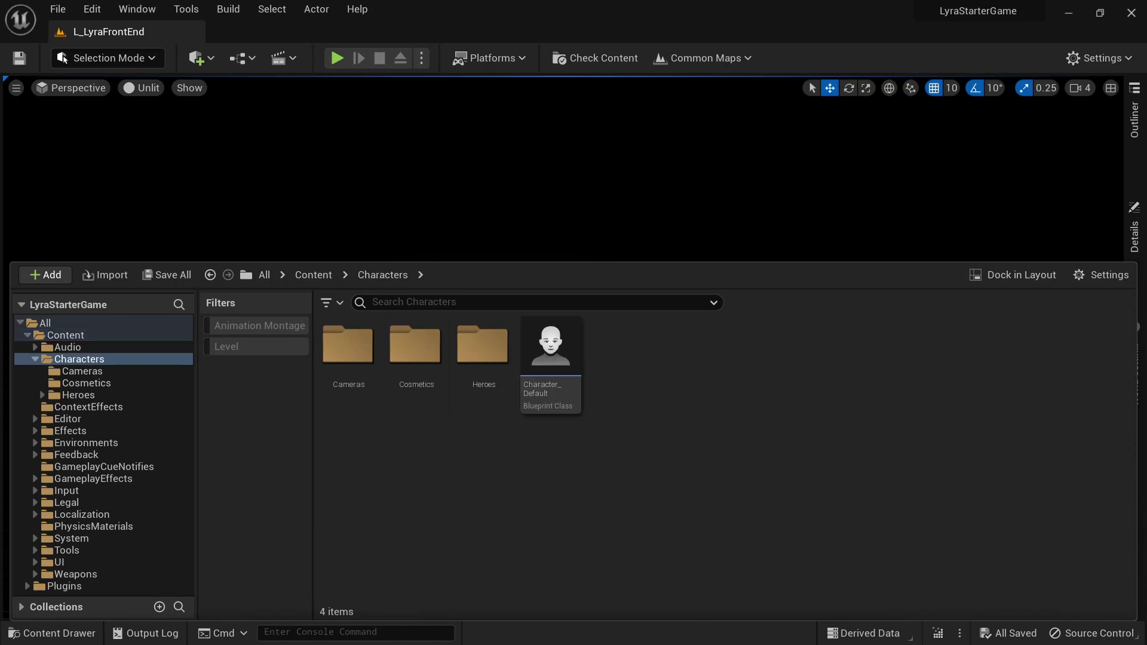
double_click(482, 347)
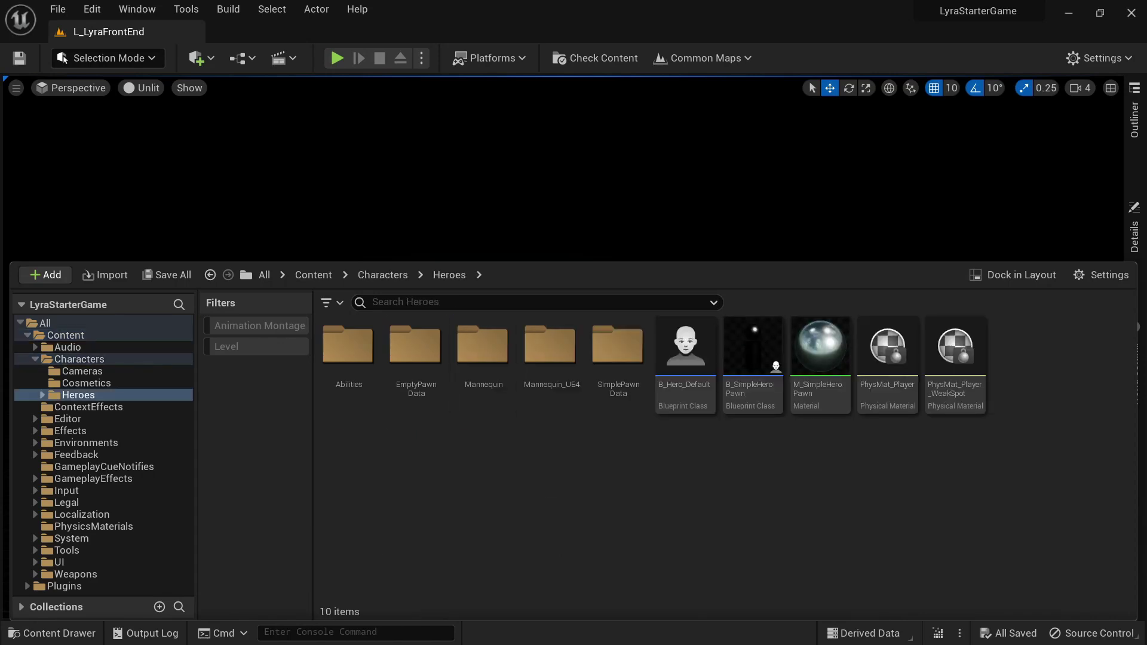
key("alt+Left")
key("alt+Left")
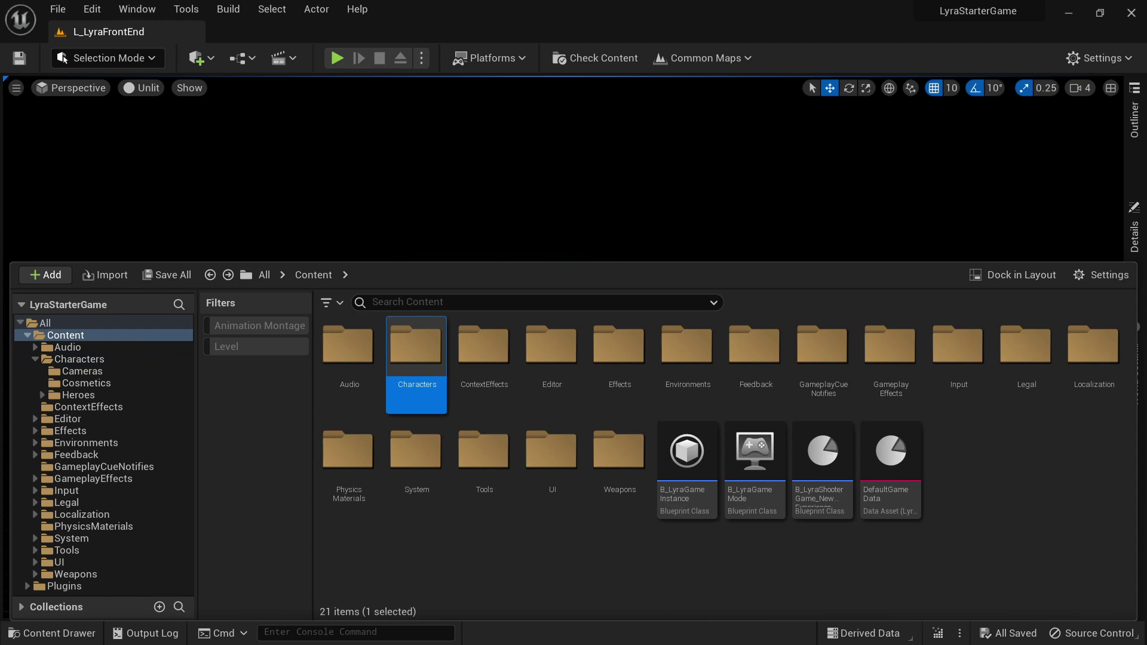
double_click(551, 454)
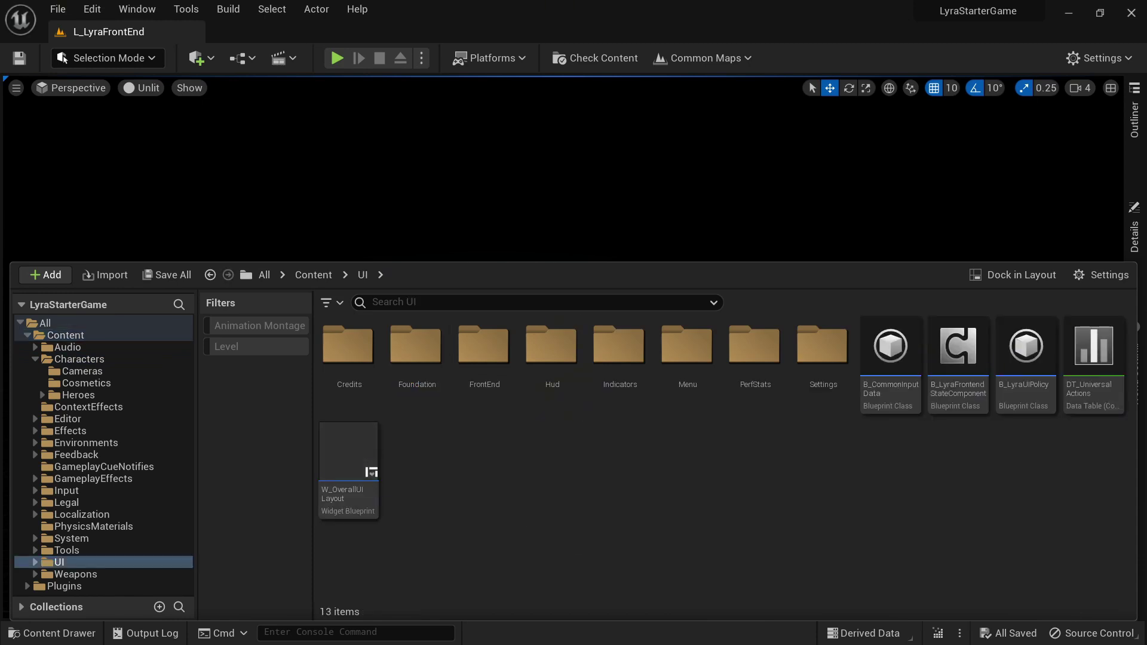
double_click(551, 352)
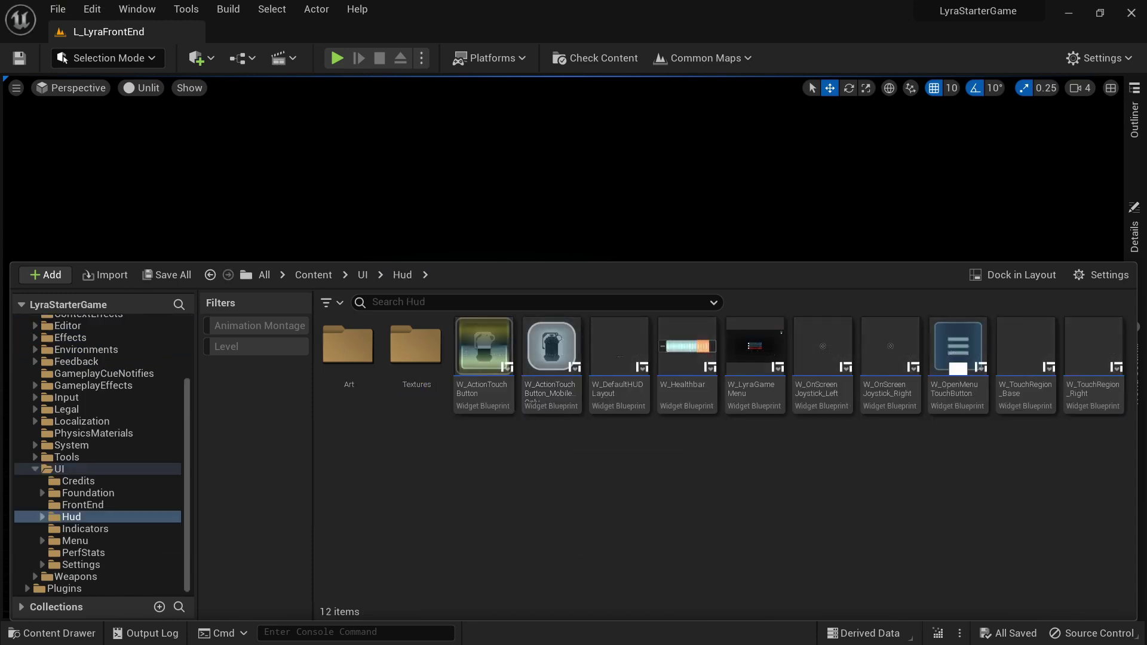
key("alt+Left")
- Browse the Feedback and GameplayEffects folders, then open Legal > ThirdParty
key("alt+Left")
double_click(755, 347)
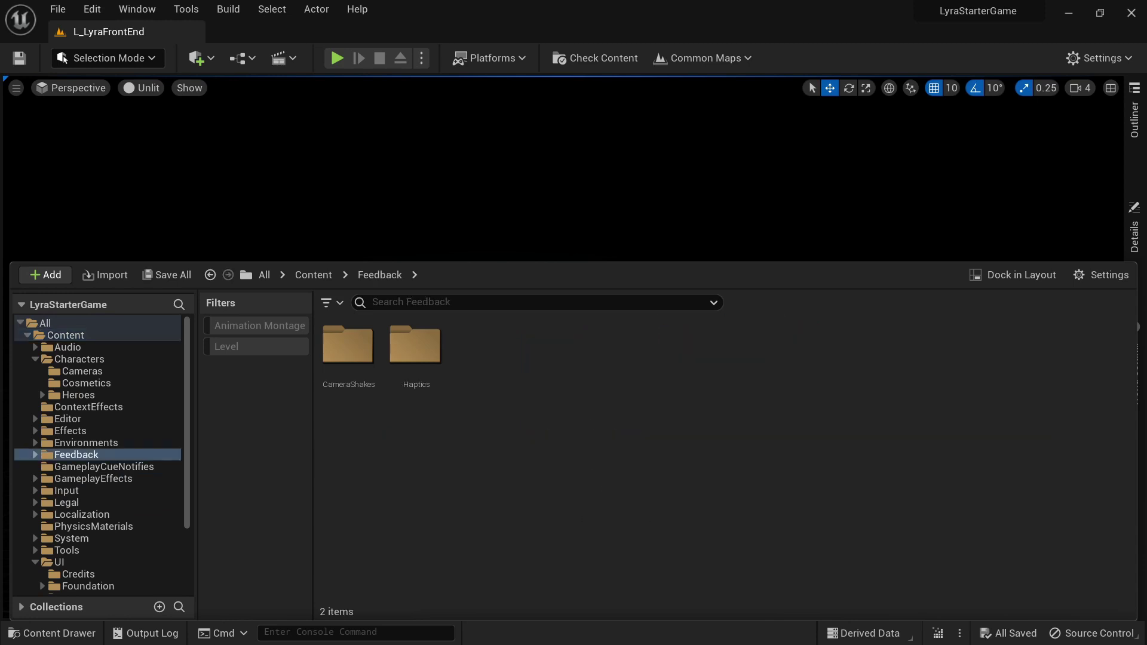
key("alt+Left")
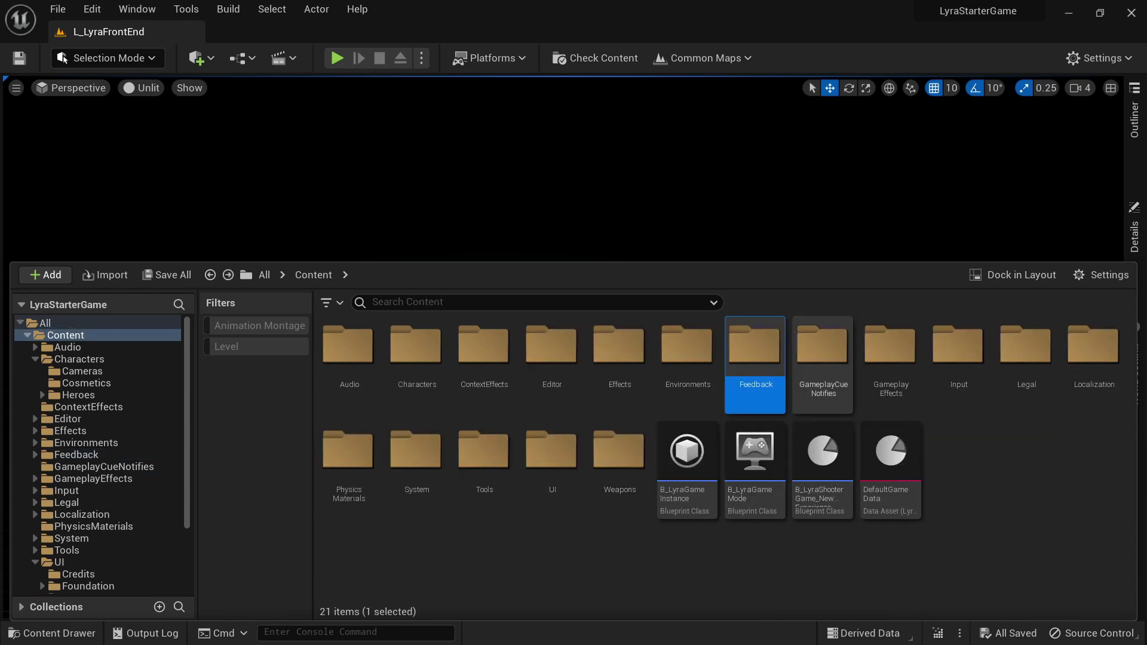
double_click(890, 346)
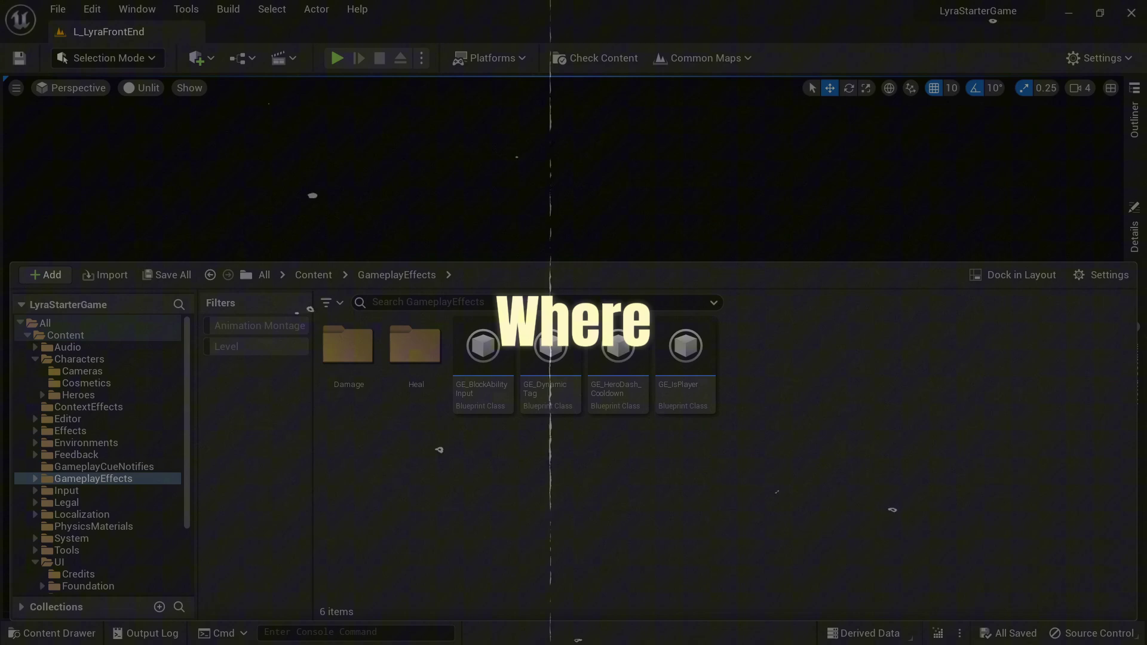
key("alt+Left")
double_click(1026, 345)
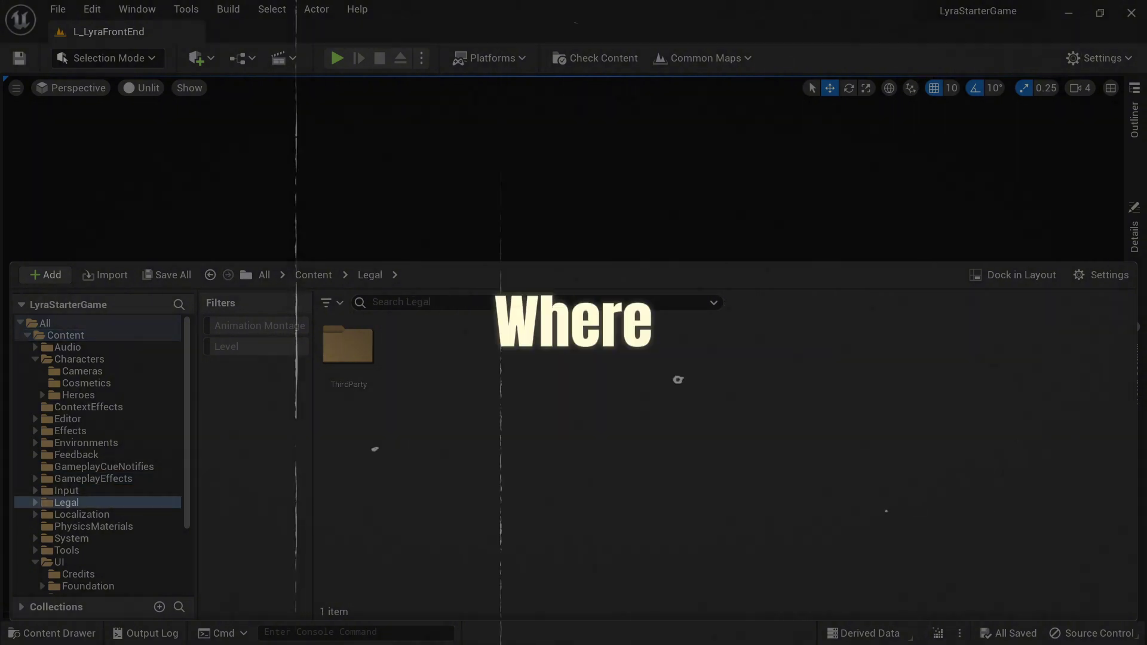
double_click(348, 344)
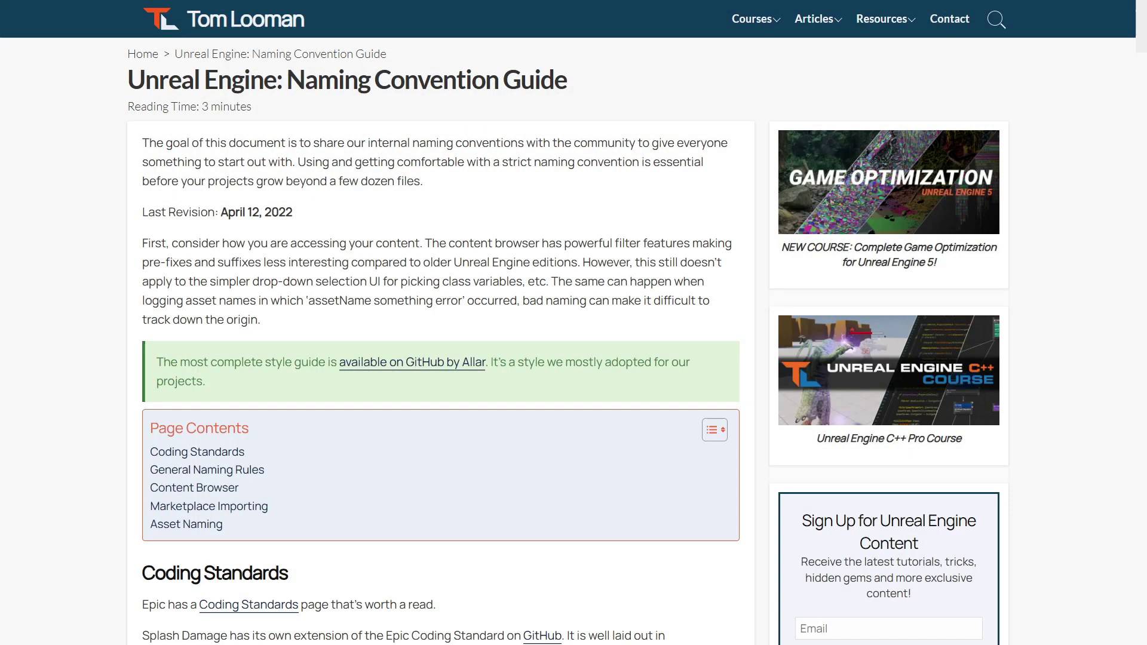
- Scroll through the 'Unreal Engine: Naming Convention Guide' article
scroll(574, 341, "down", 3)
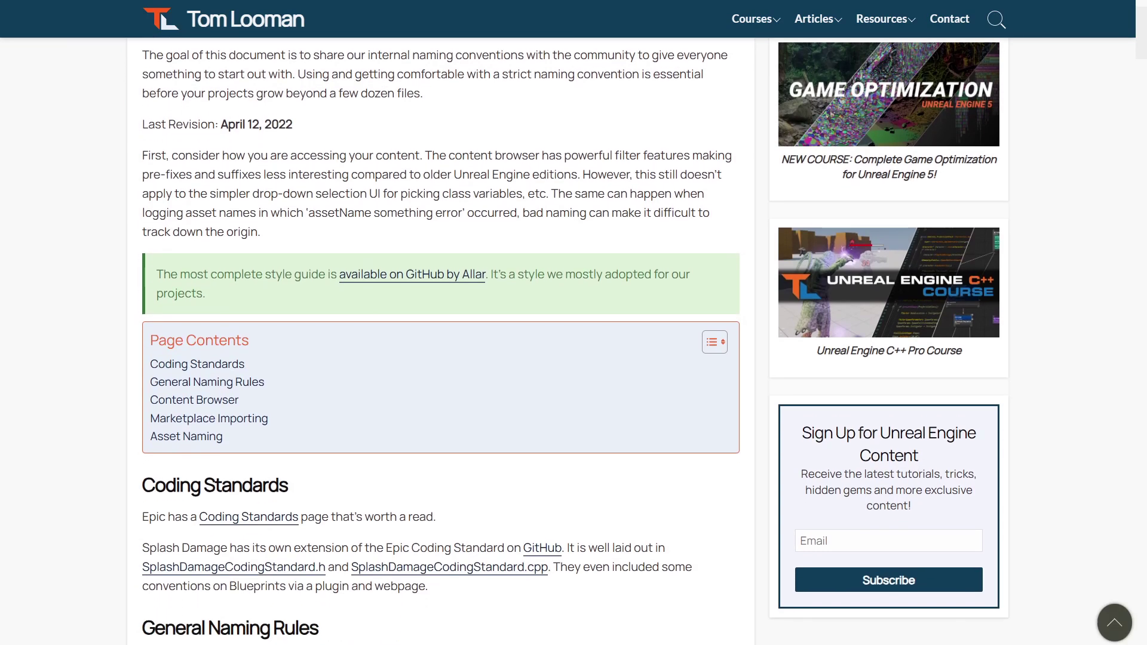
scroll(574, 340, "down", 4)
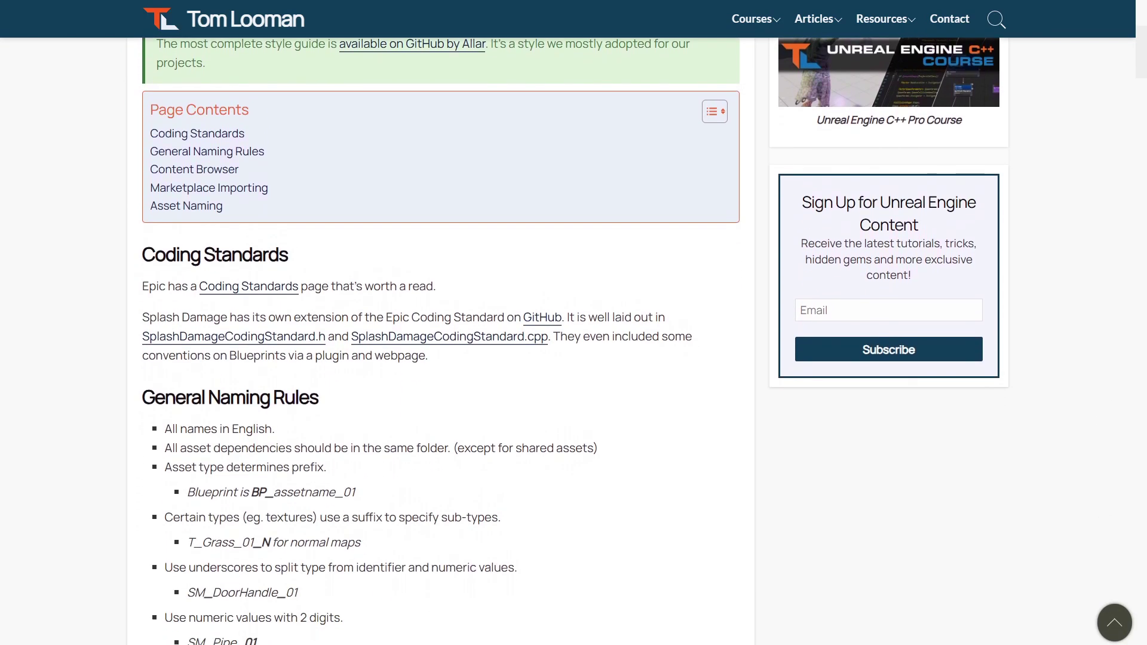
scroll(574, 341, "down", 4)
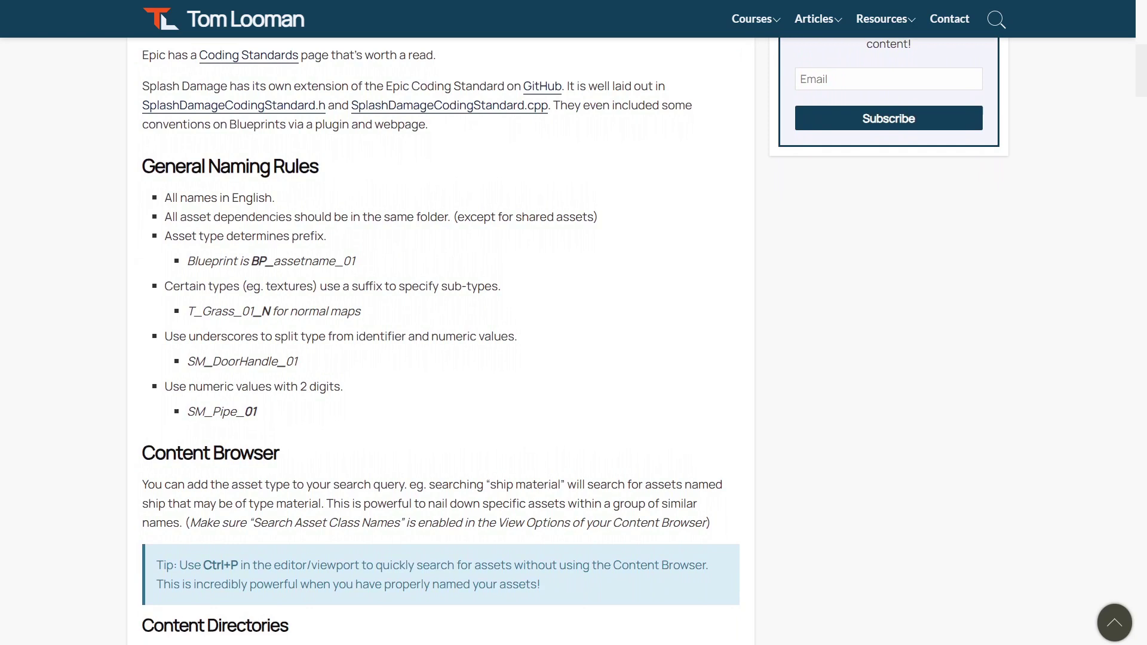
scroll(574, 341, "down", 4)
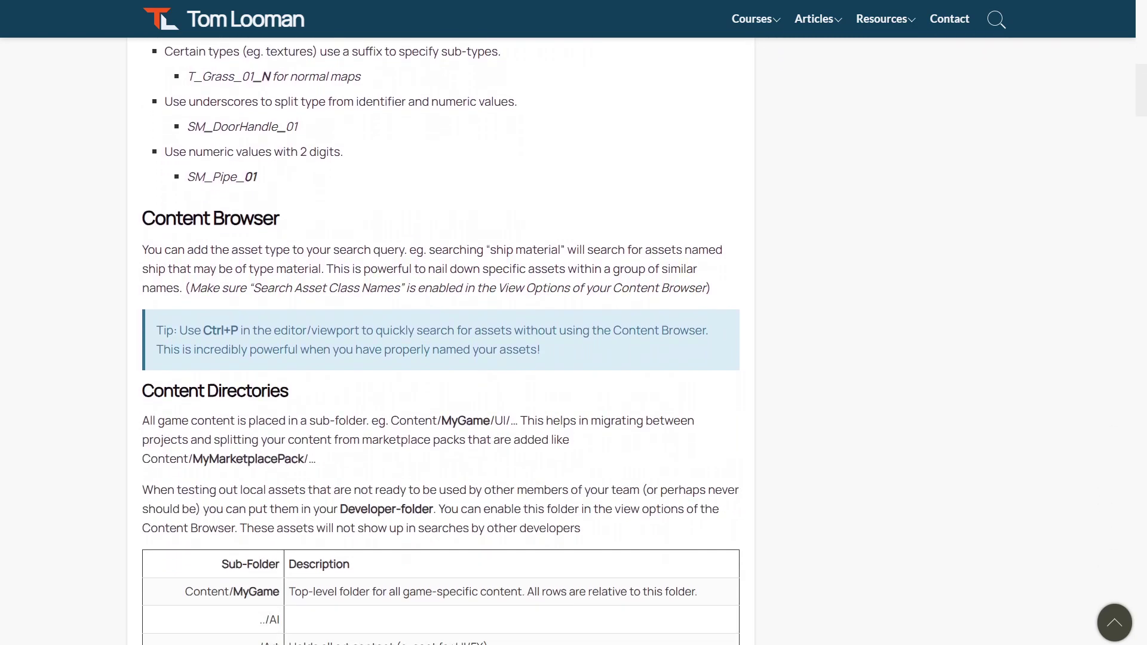
scroll(573, 340, "down", 5)
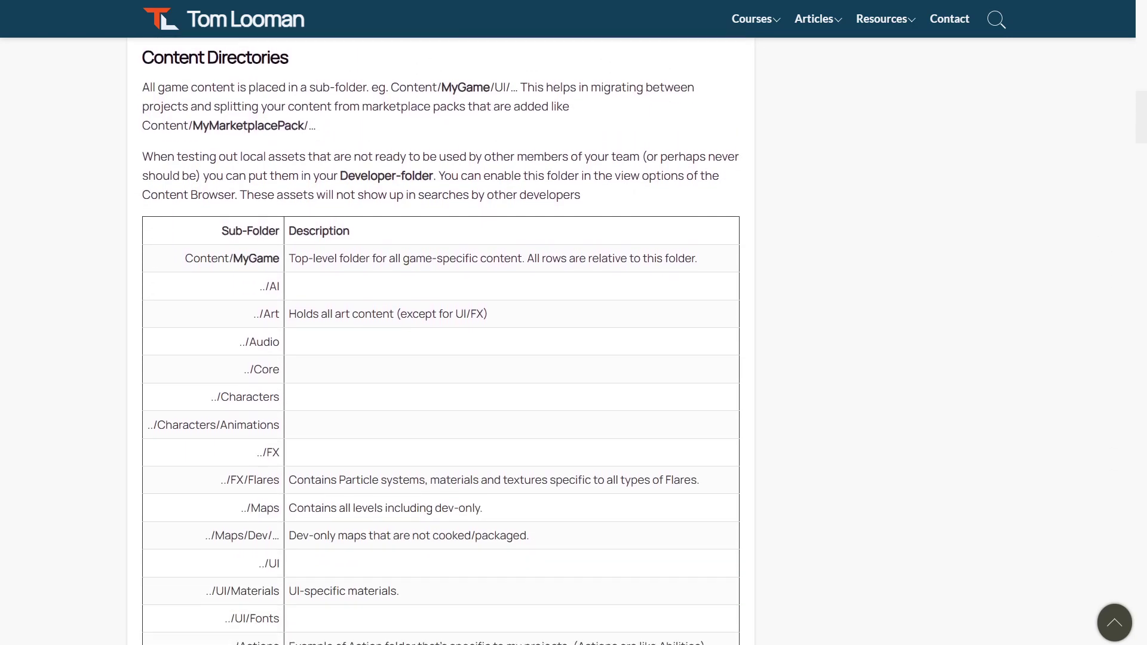
scroll(573, 341, "down", 5)
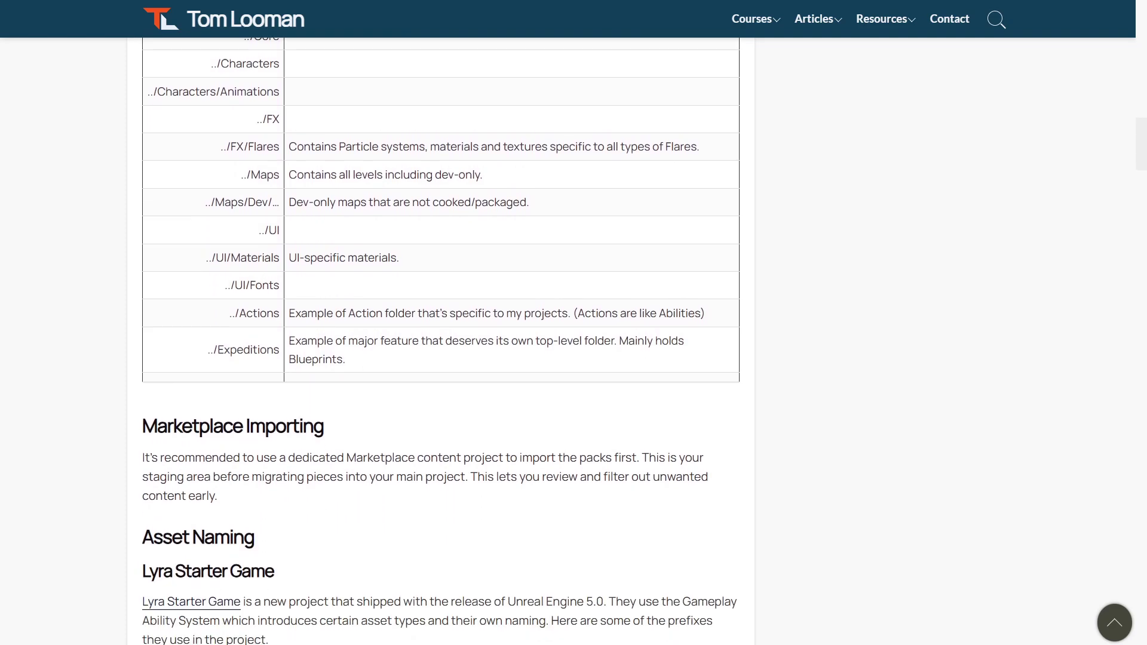
- Scroll the ue5-style-guide README down to its Repo Notice about the new location
scroll(573, 341, "down", 5)
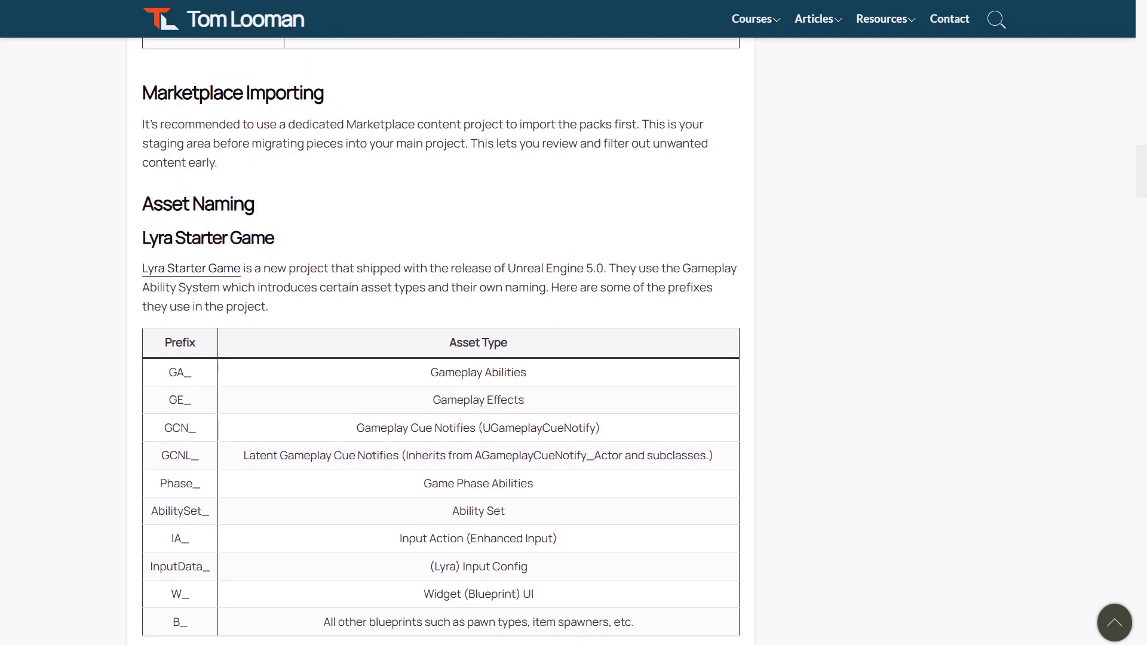
scroll(574, 341, "down", 5)
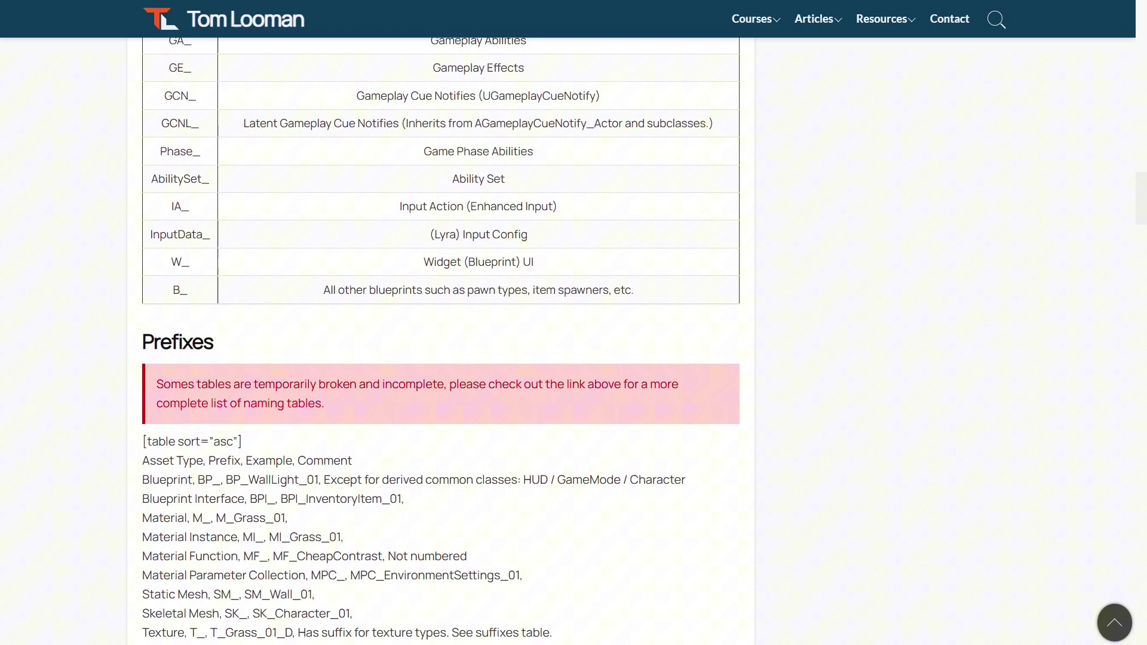
scroll(574, 341, "down", 5)
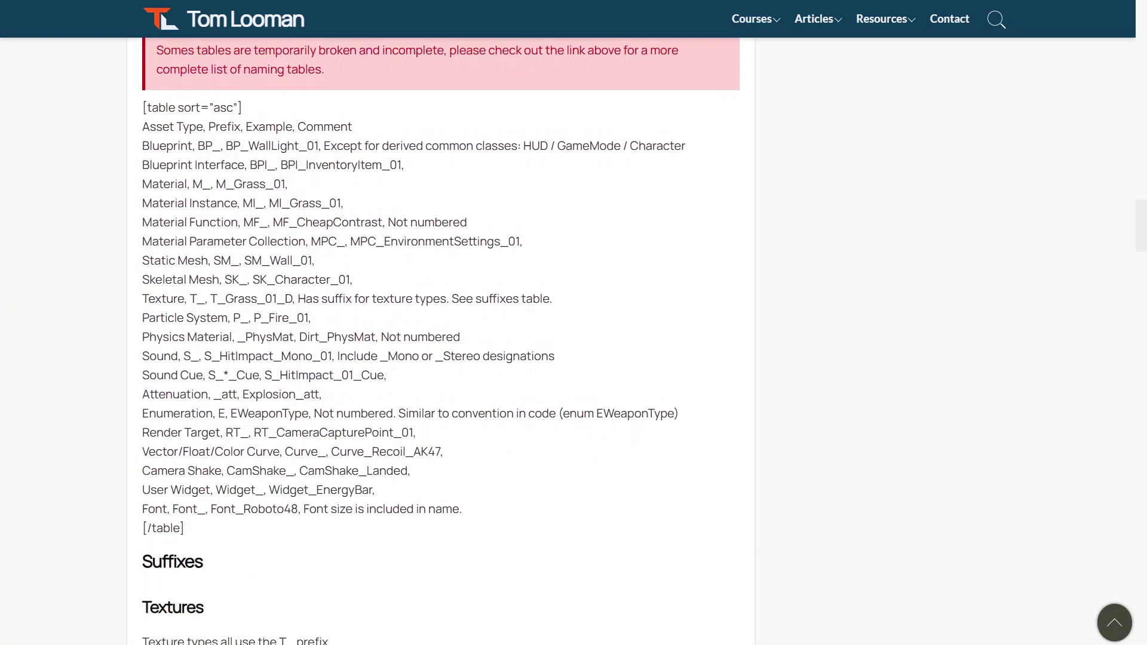
scroll(573, 340, "down", 5)
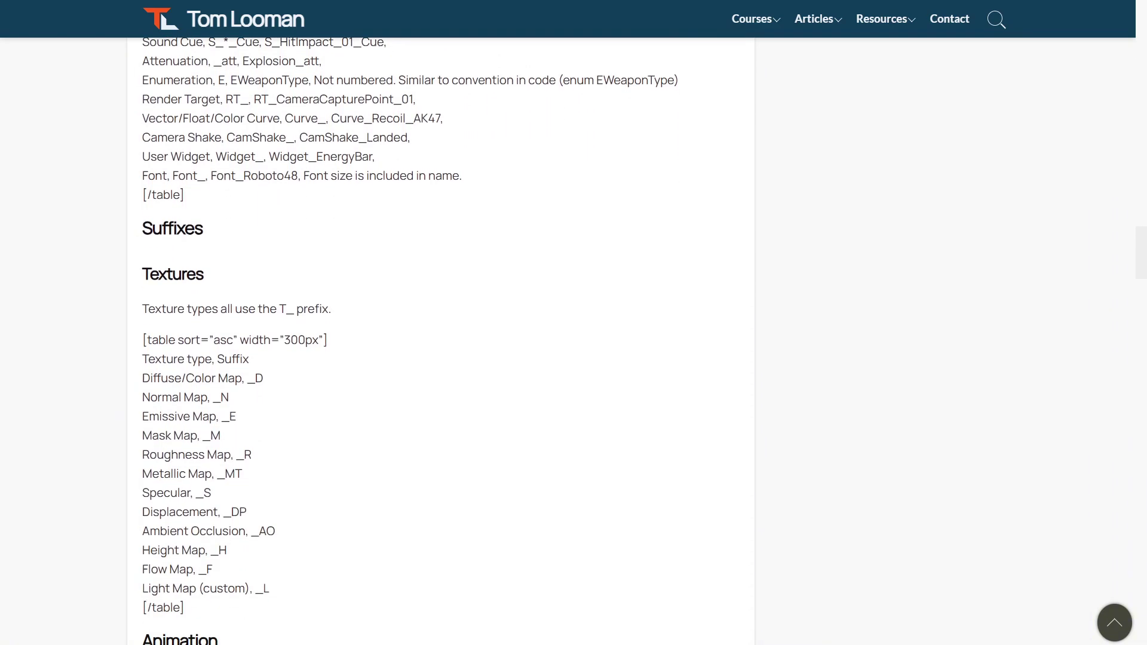
scroll(574, 341, "down", 2)
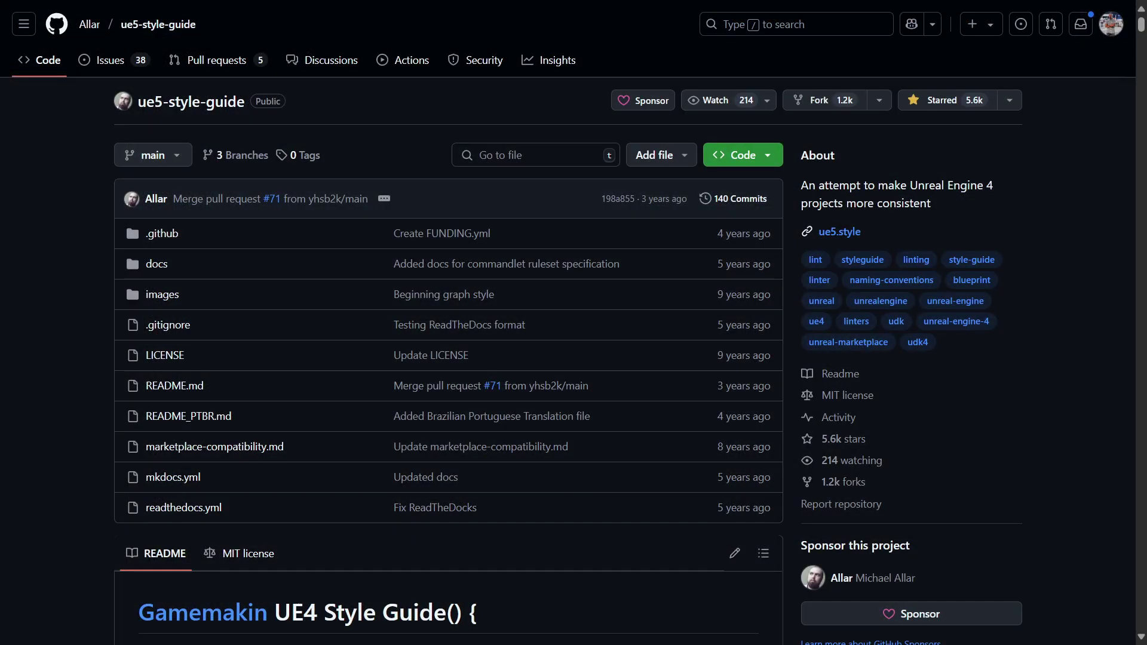
scroll(574, 322, "down", 4)
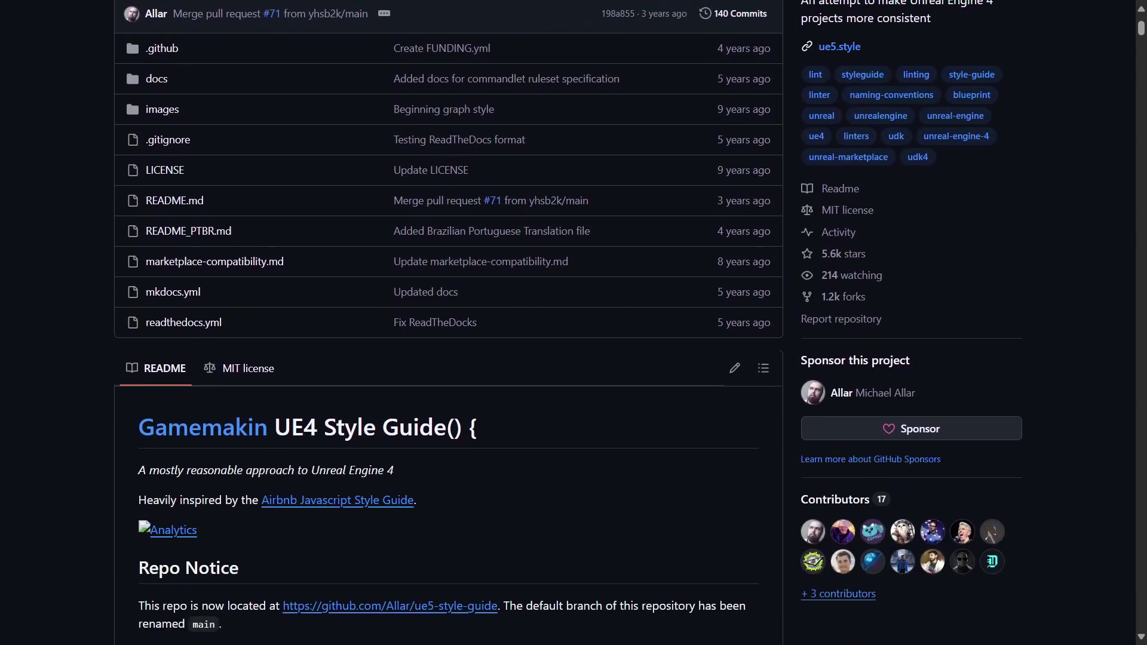
scroll(573, 323, "down", 2)
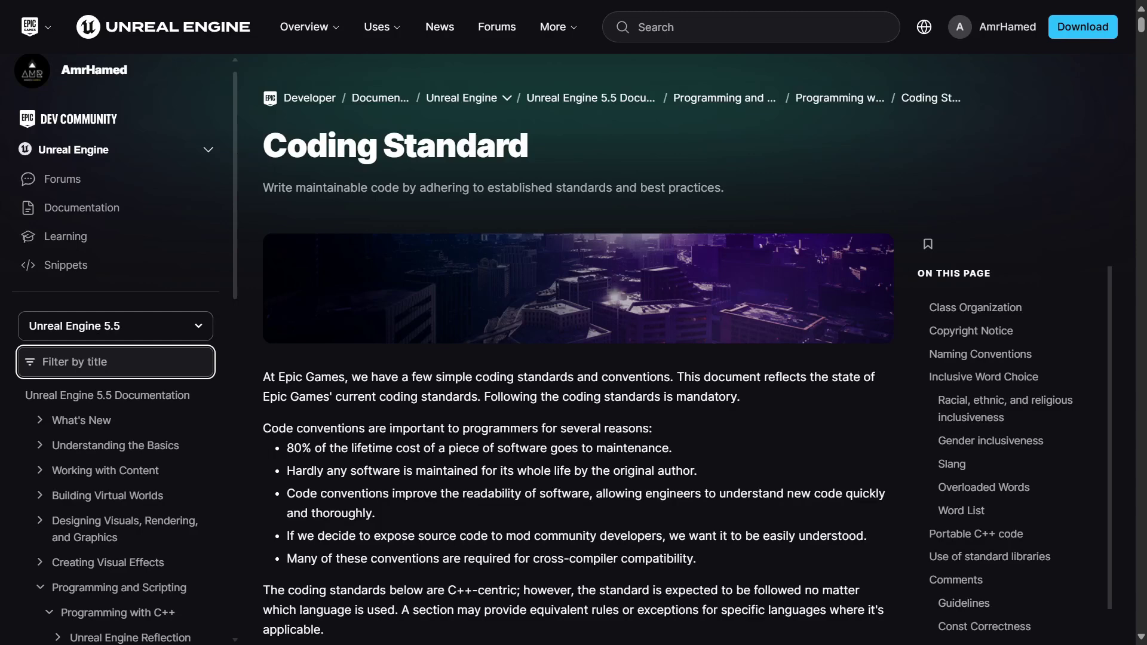
- Scroll past Class Organization and Copyright Notice to the Naming Conventions class-prefix examples
scroll(574, 341, "down", 3)
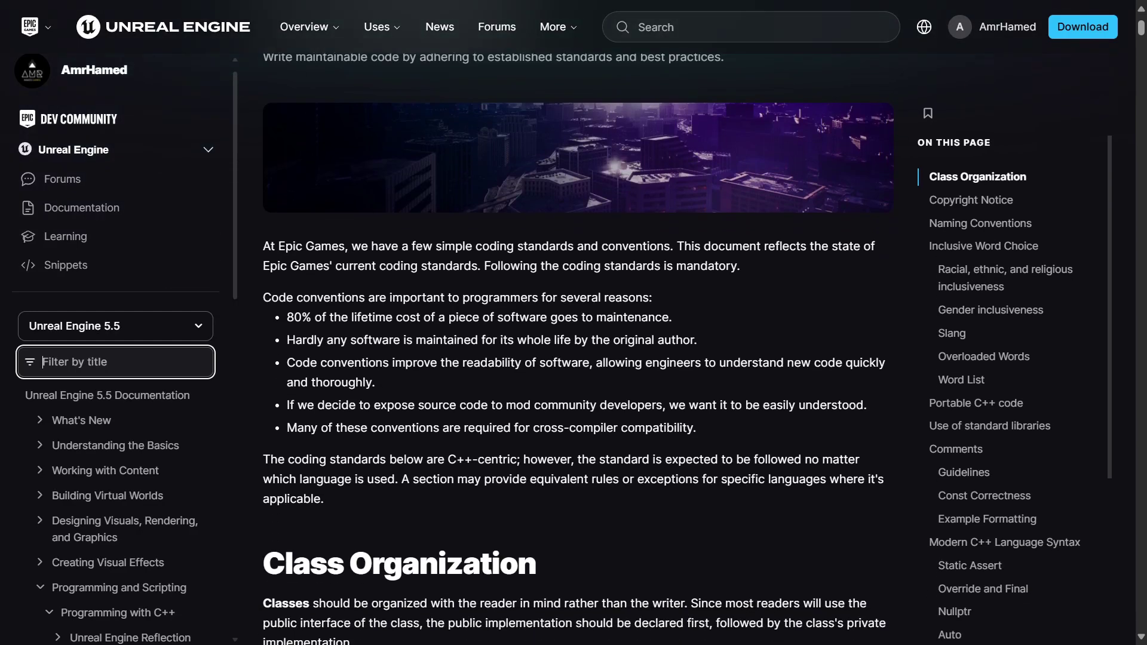
scroll(573, 341, "down", 4)
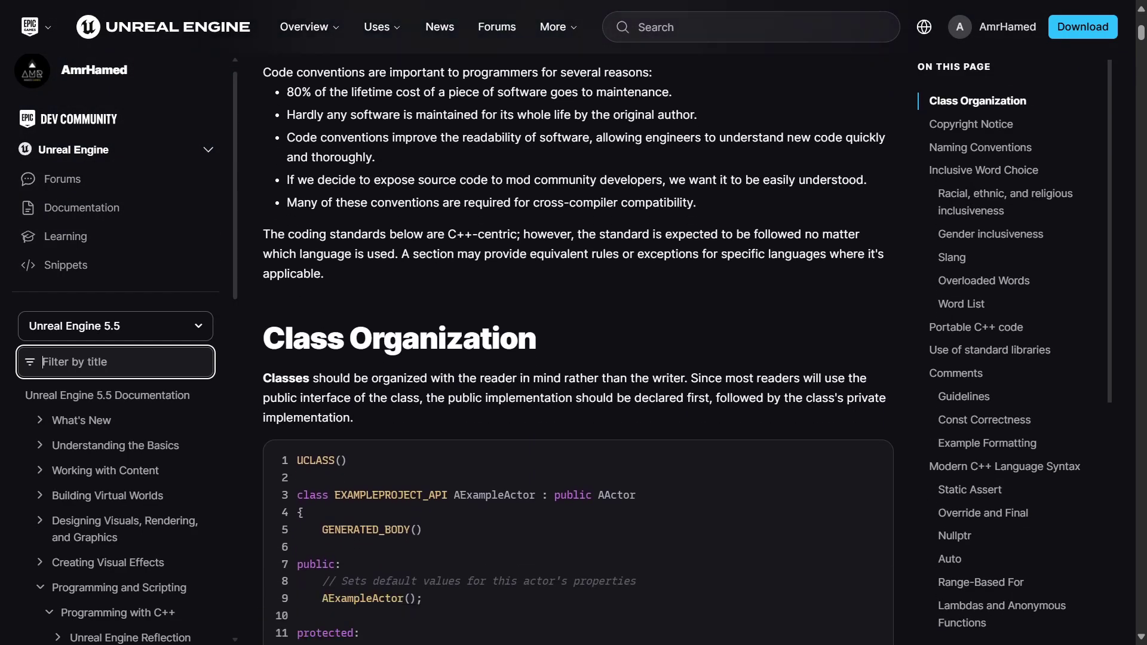
scroll(574, 340, "down", 1)
scroll(574, 341, "down", 3)
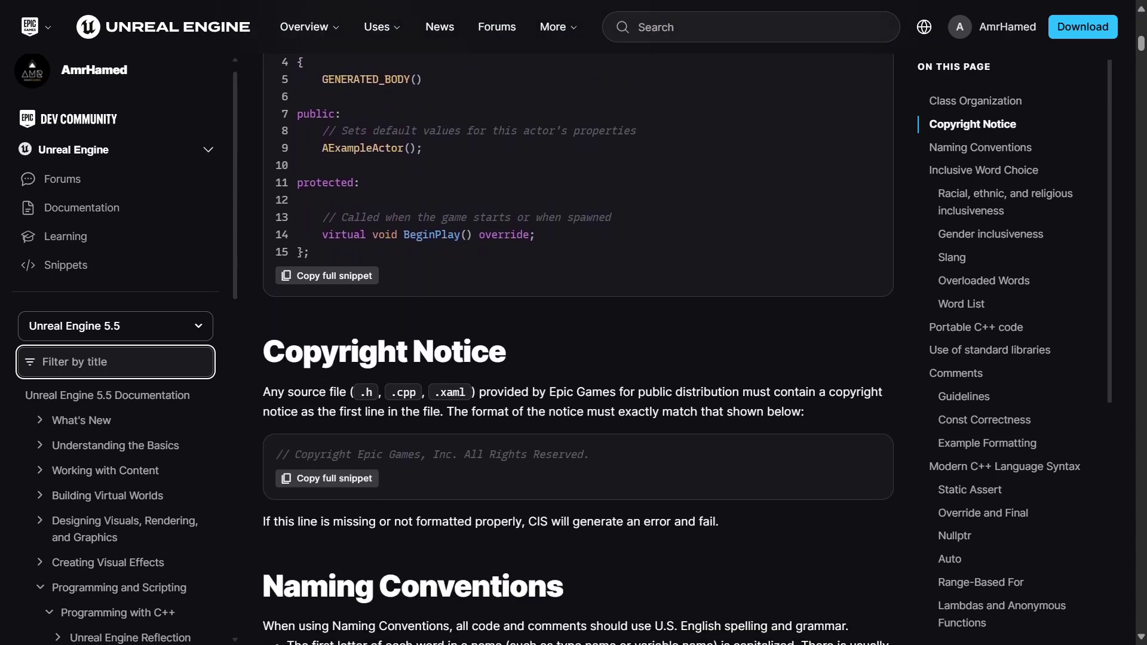
scroll(573, 341, "down", 4)
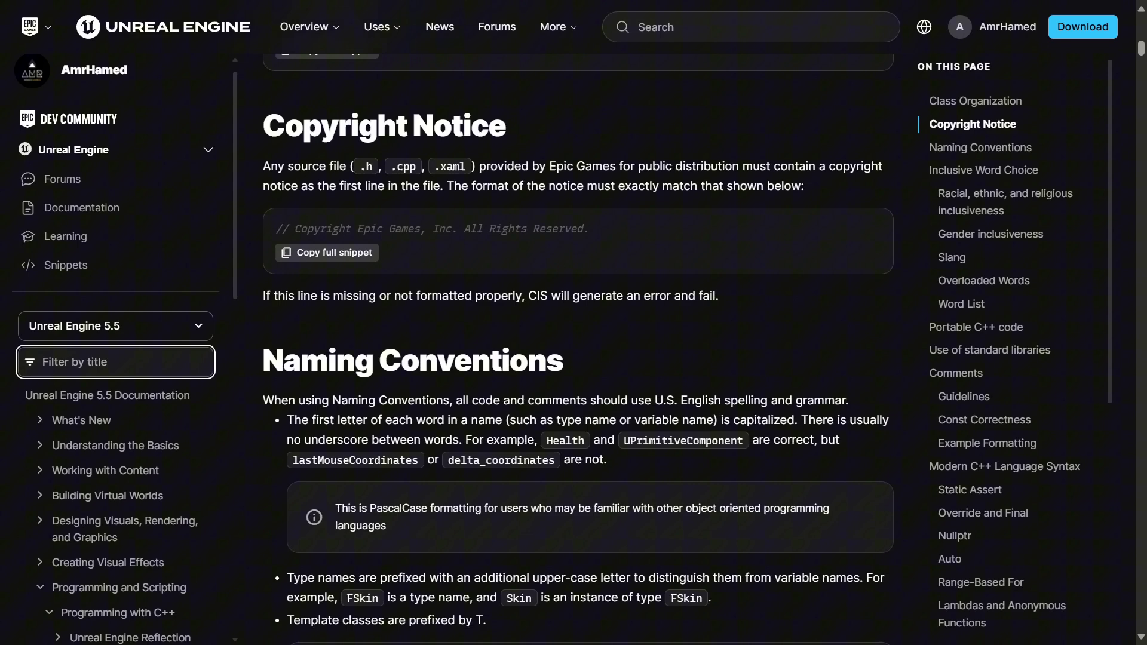
scroll(574, 341, "down", 4)
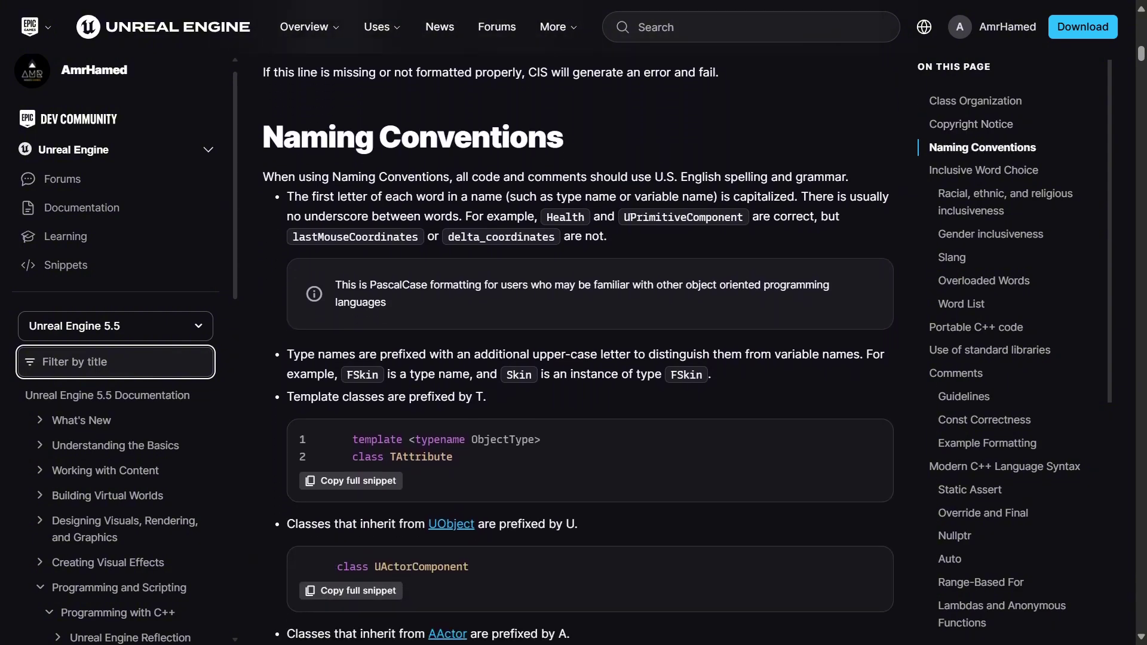
scroll(573, 341, "down", 4)
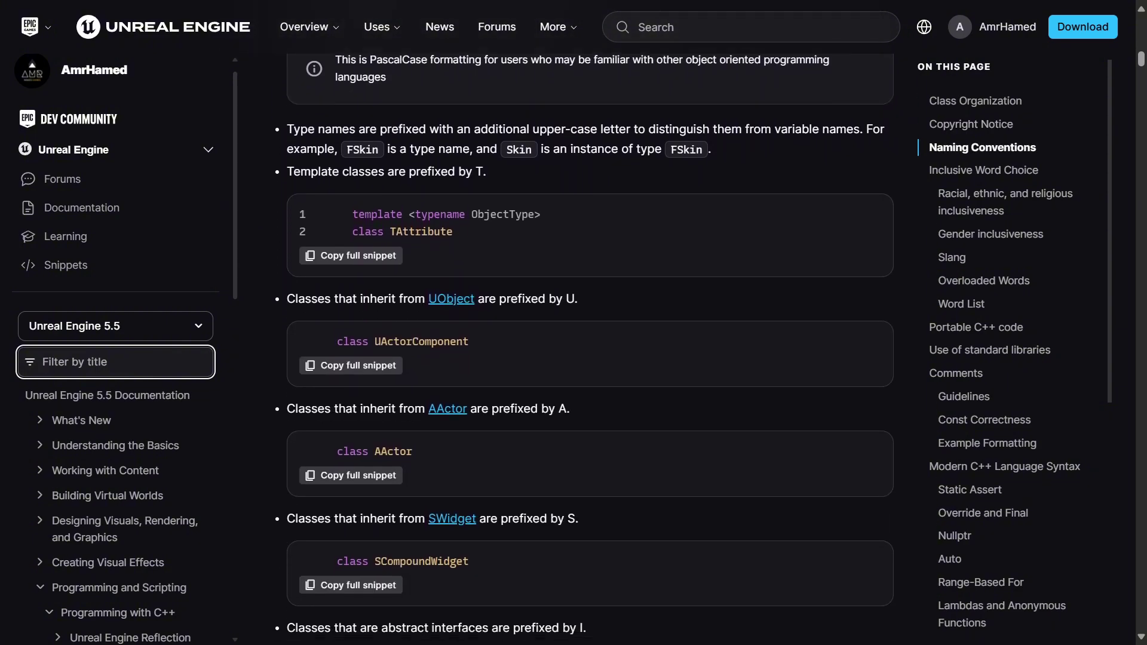
scroll(574, 341, "down", 4)
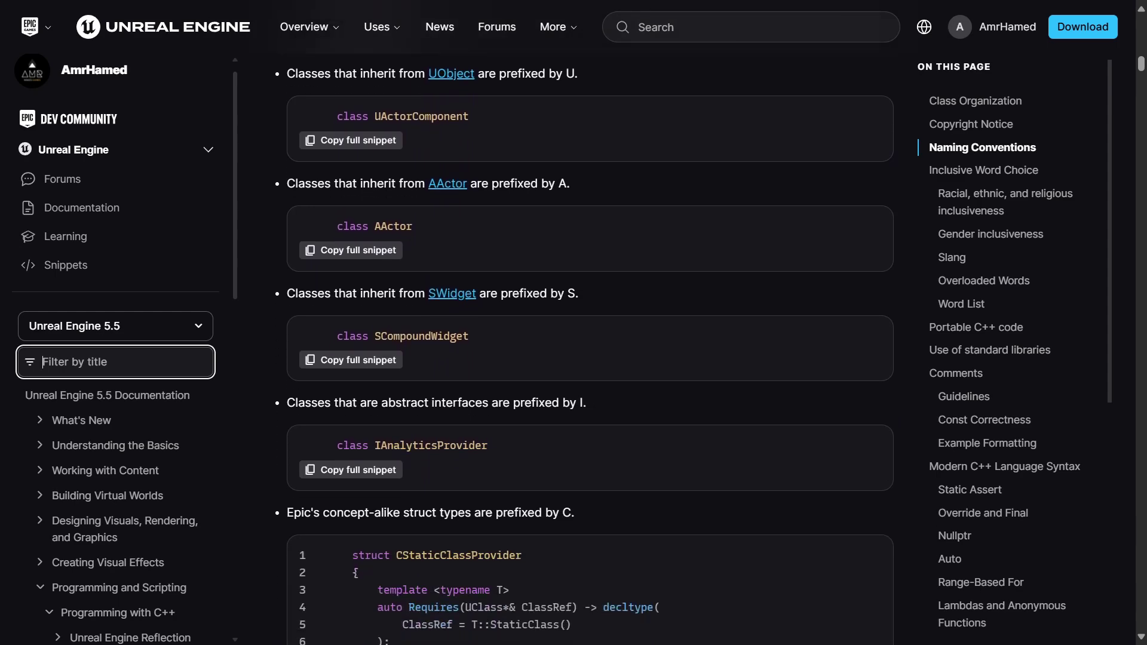
scroll(573, 341, "down", 4)
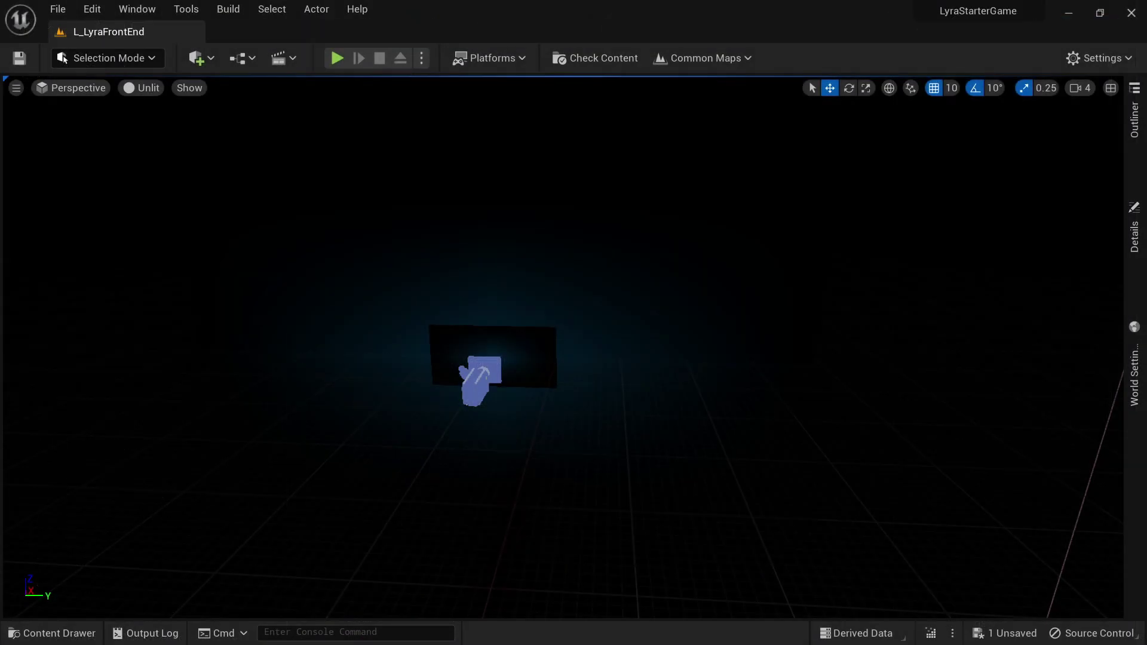
- Open B_LyraShooterGame_NewExperience from the Content Drawer, save it, and review the Asset Check errors
key("ctrl+space")
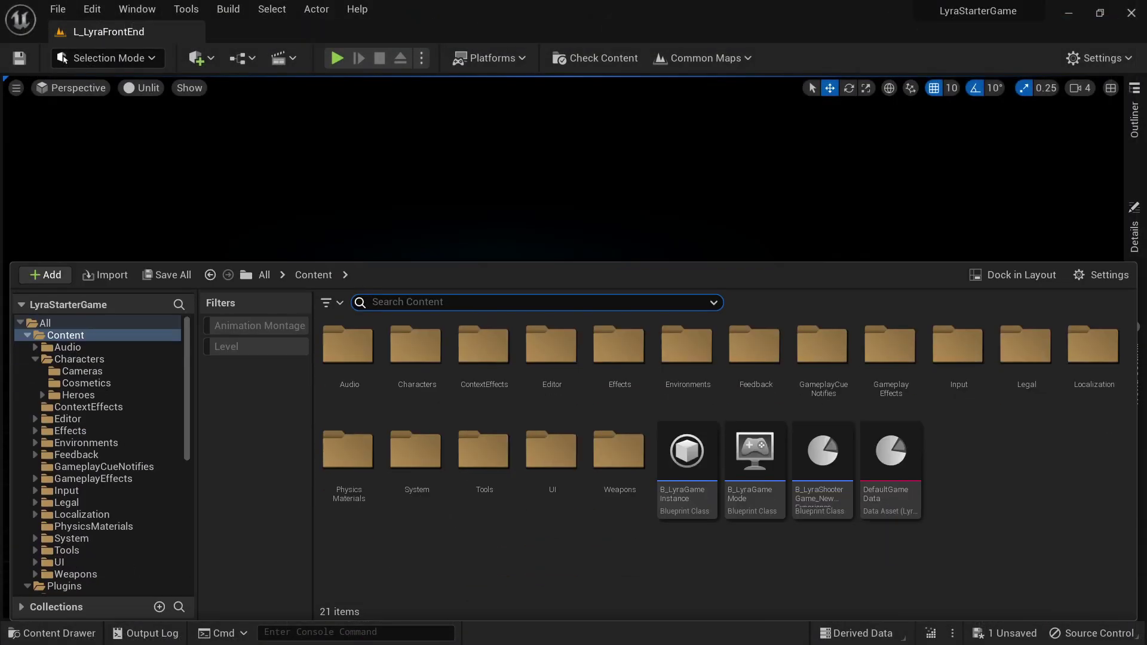
double_click(823, 460)
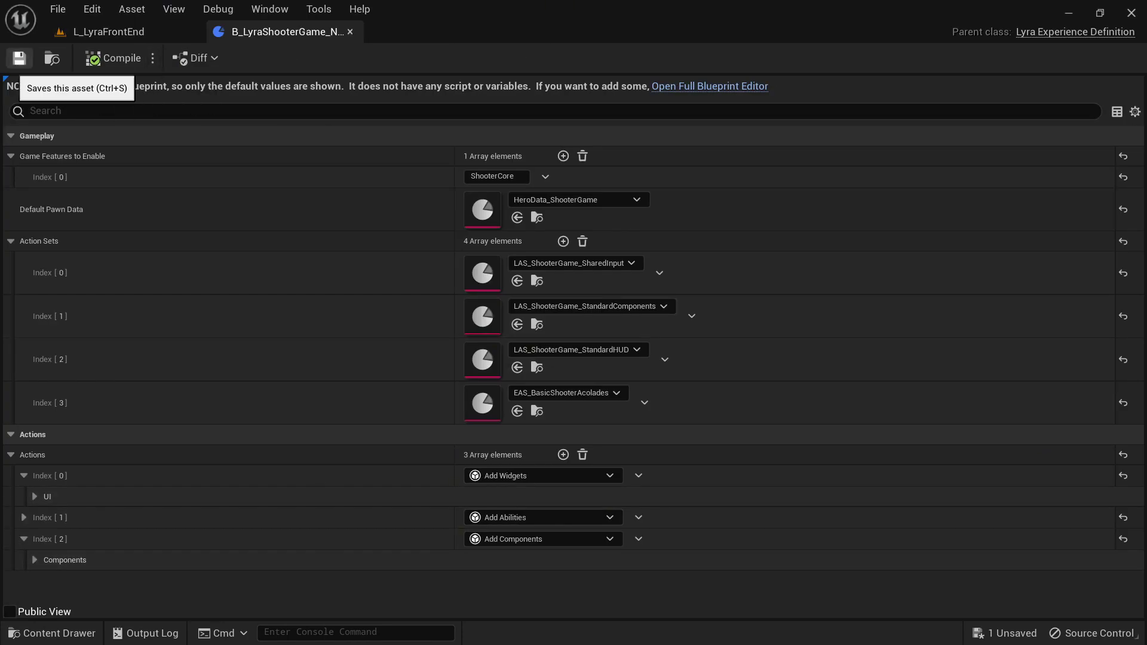
left_click(19, 58)
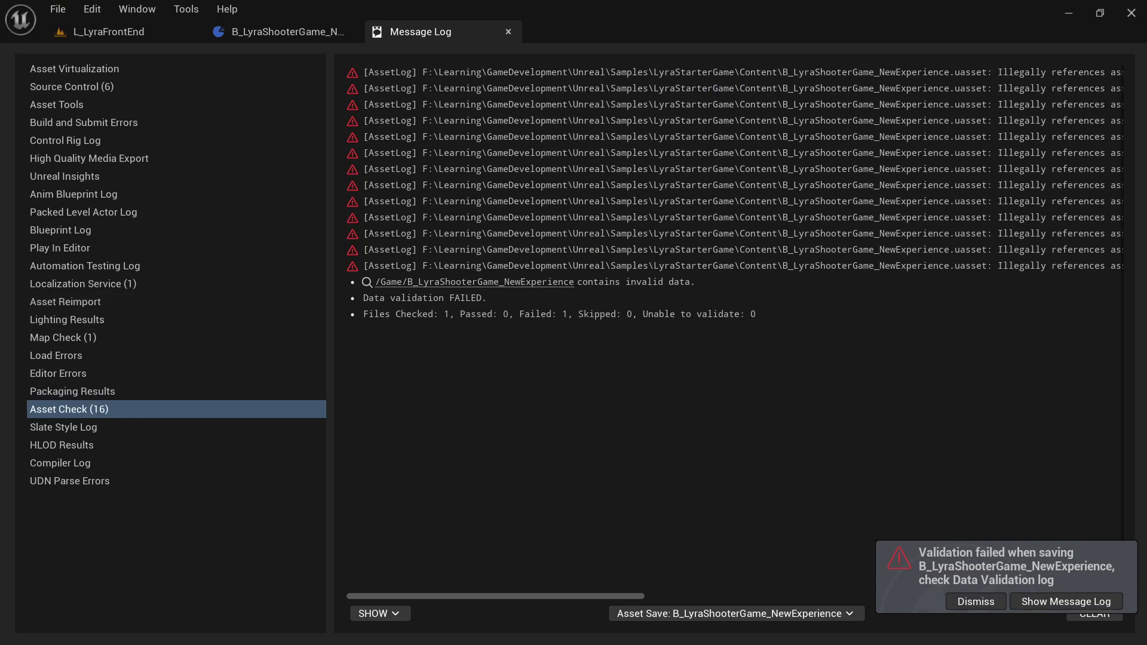
scroll(734, 335, "right", 10)
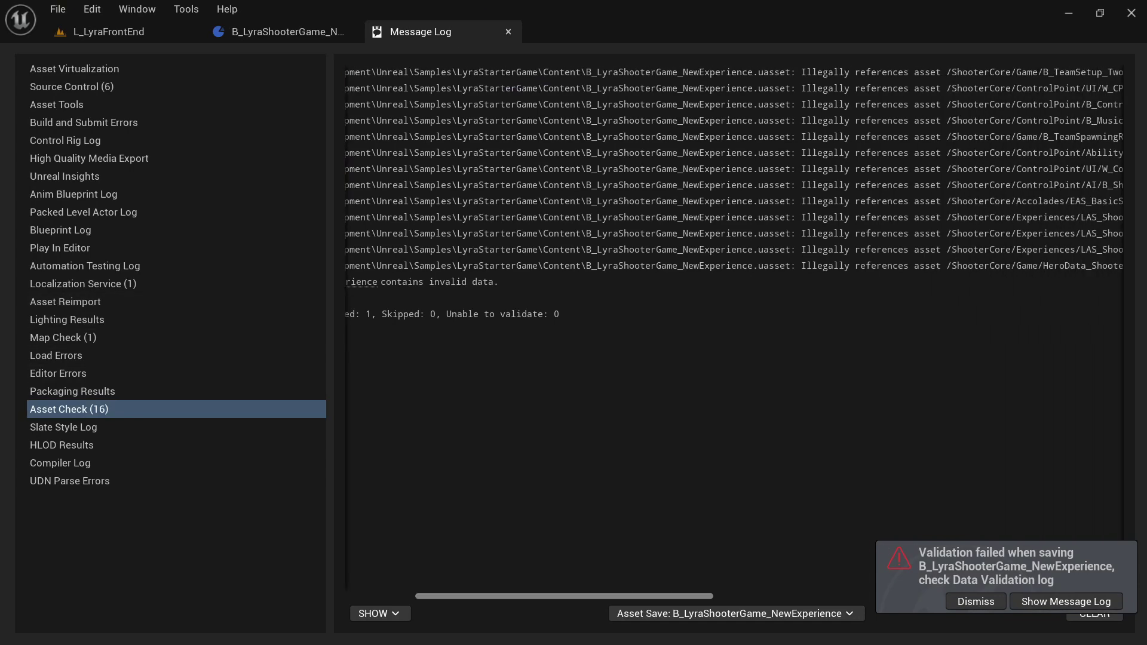
scroll(734, 335, "right", 5)
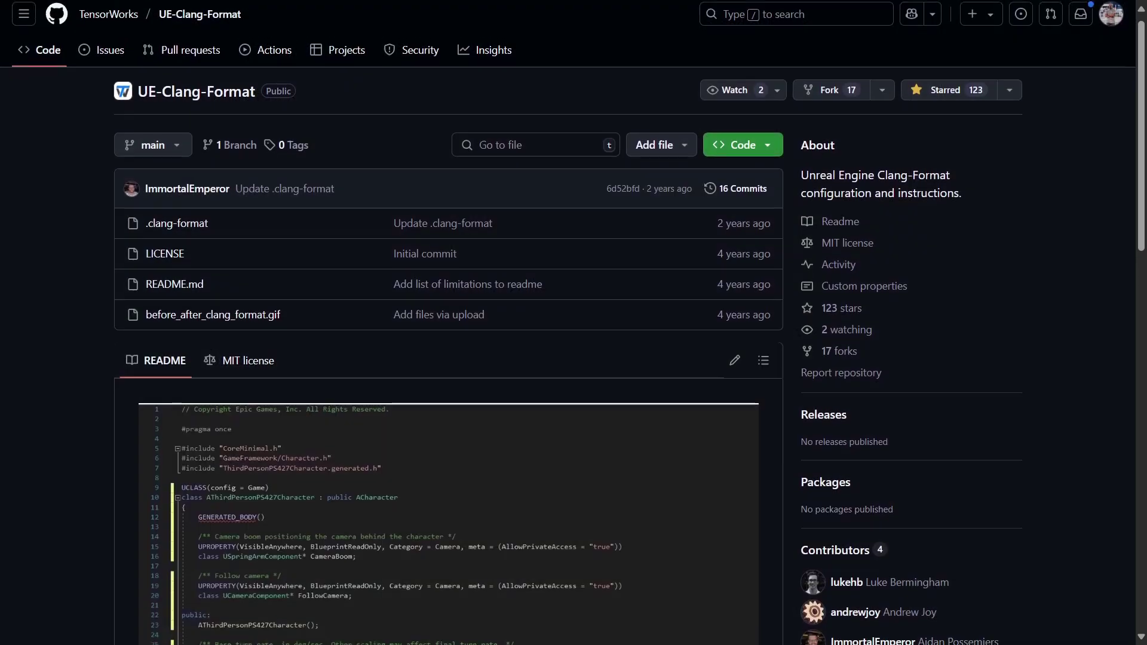
- Scroll the UE-Clang-Format README down to the 'Get the .clang-format file' section
scroll(448, 323, "down", 3)
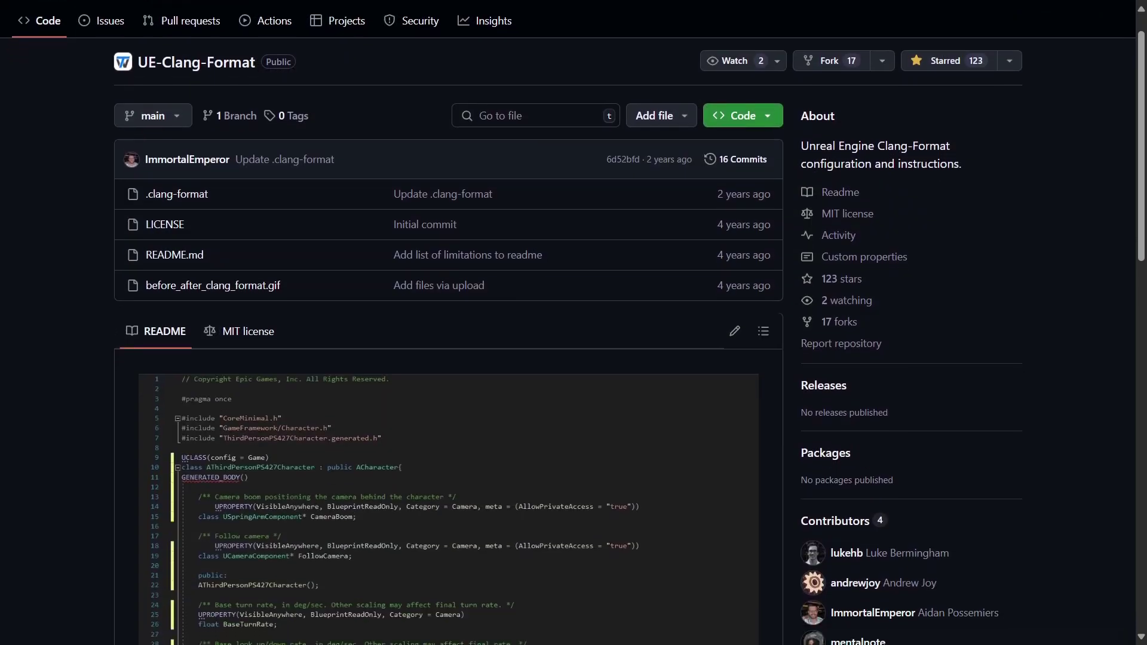
scroll(448, 323, "down", 3)
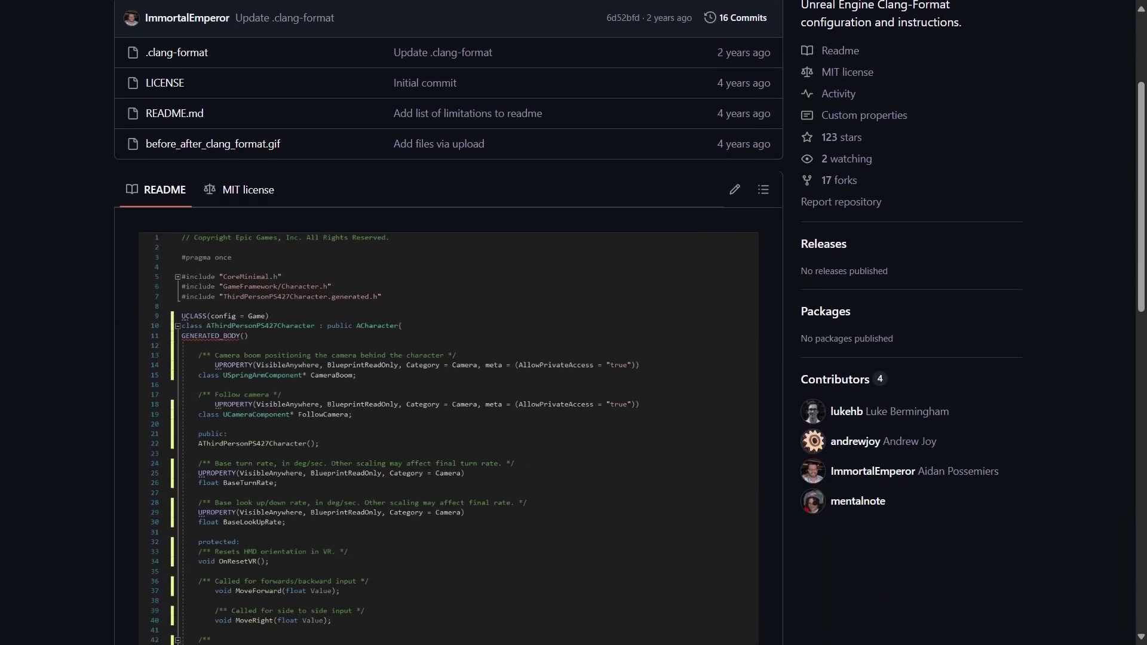
scroll(448, 322, "down", 3)
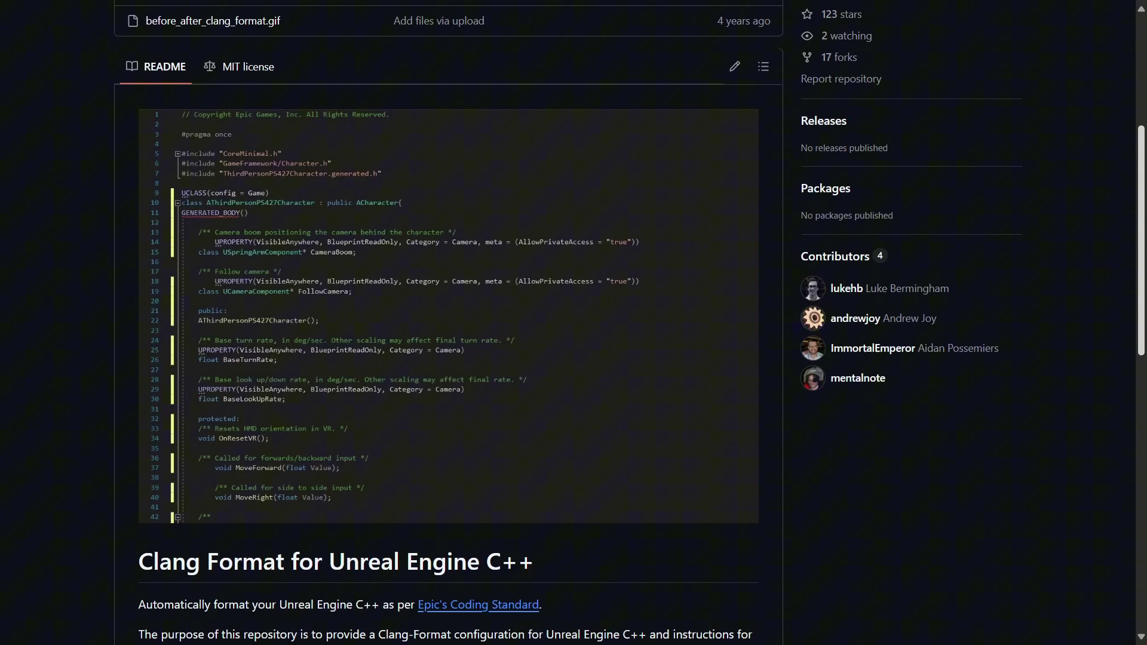
scroll(448, 322, "down", 3)
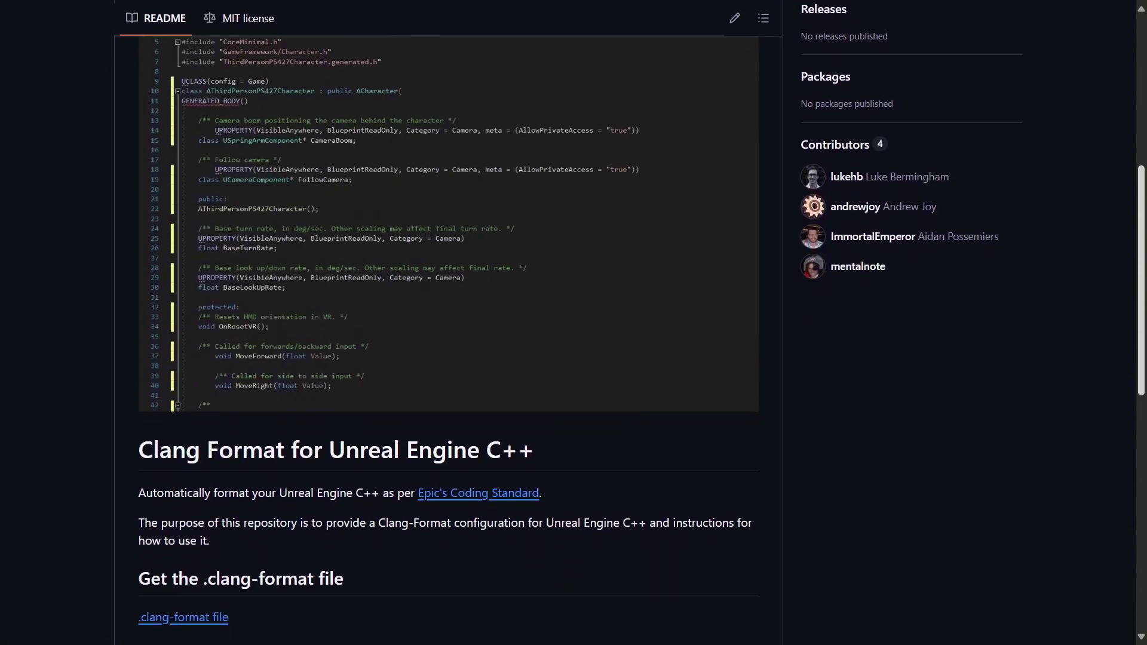
scroll(448, 322, "down", 3)
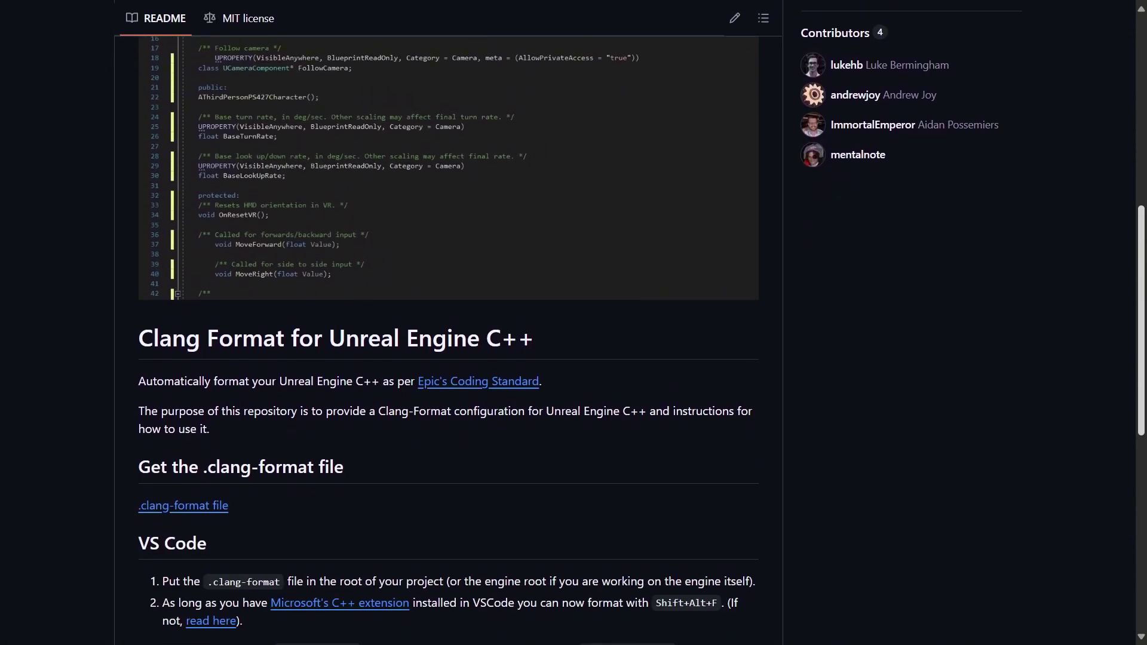
scroll(448, 323, "down", 3)
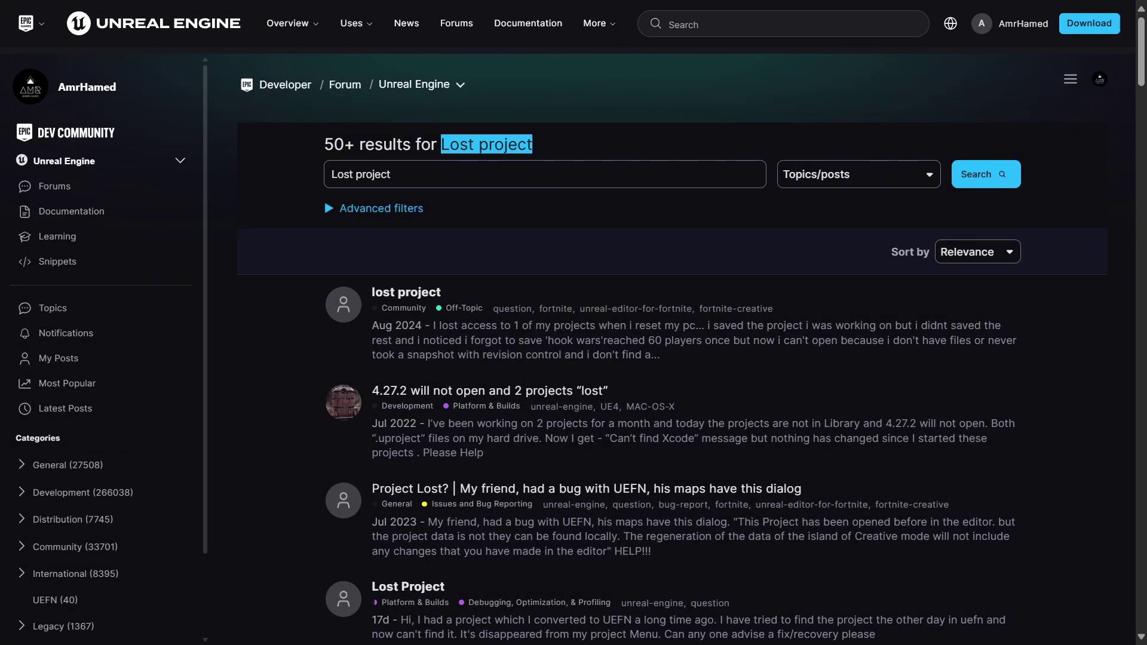
- Scroll down through the forum threads returned for 'Lost project'
scroll(672, 358, "down", 4)
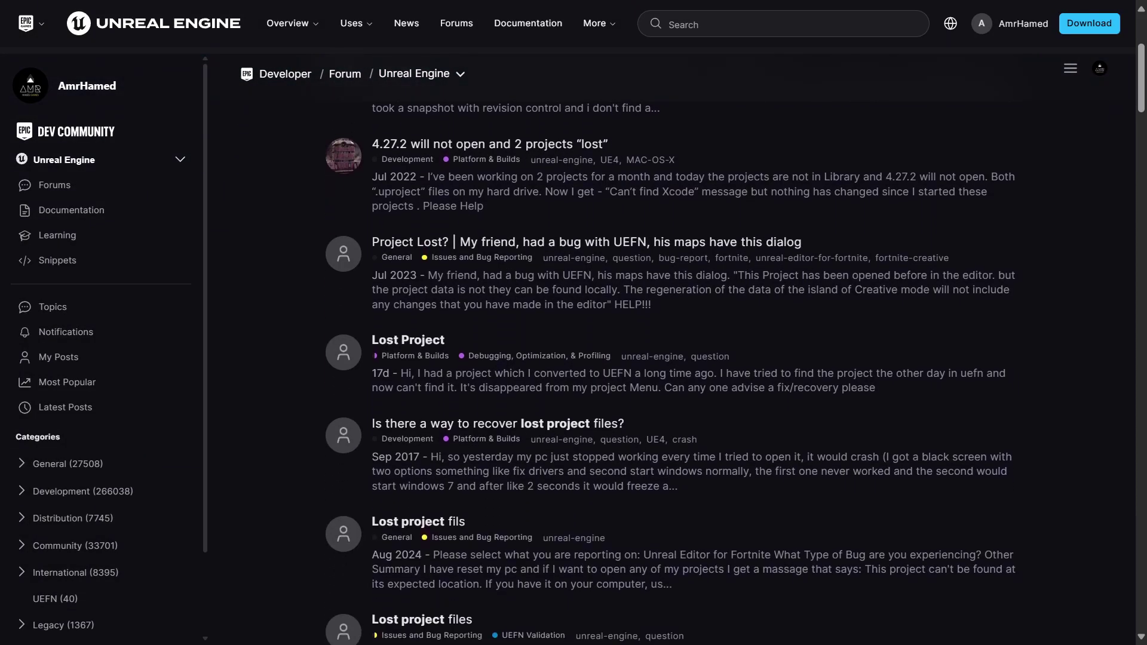
scroll(672, 359, "down", 4)
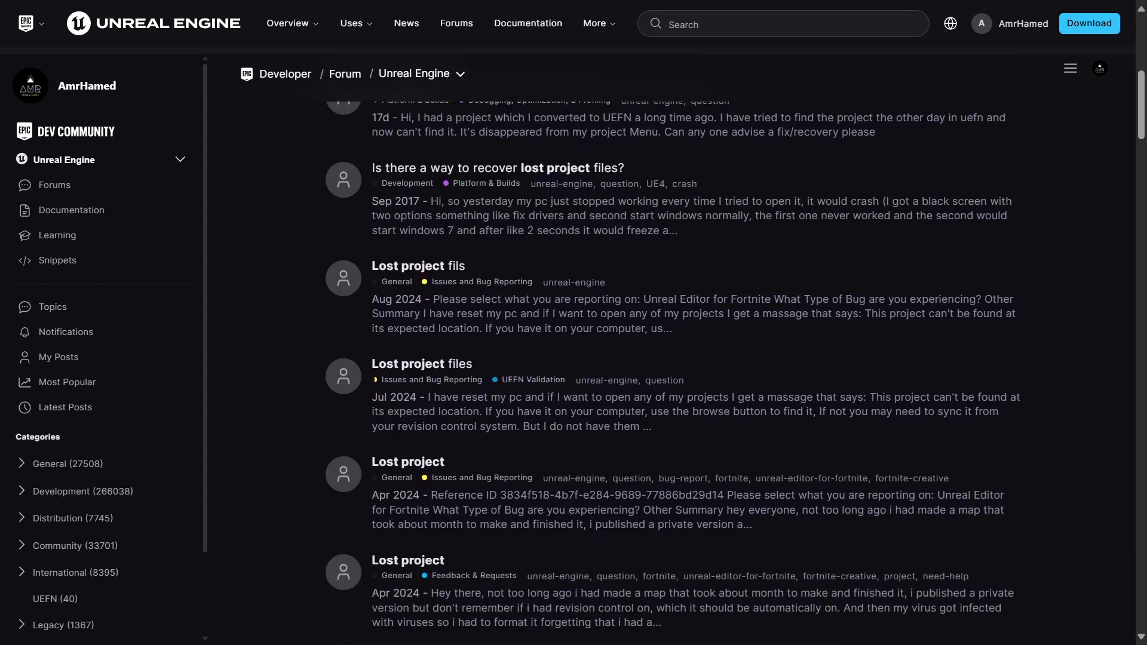
scroll(673, 359, "down", 4)
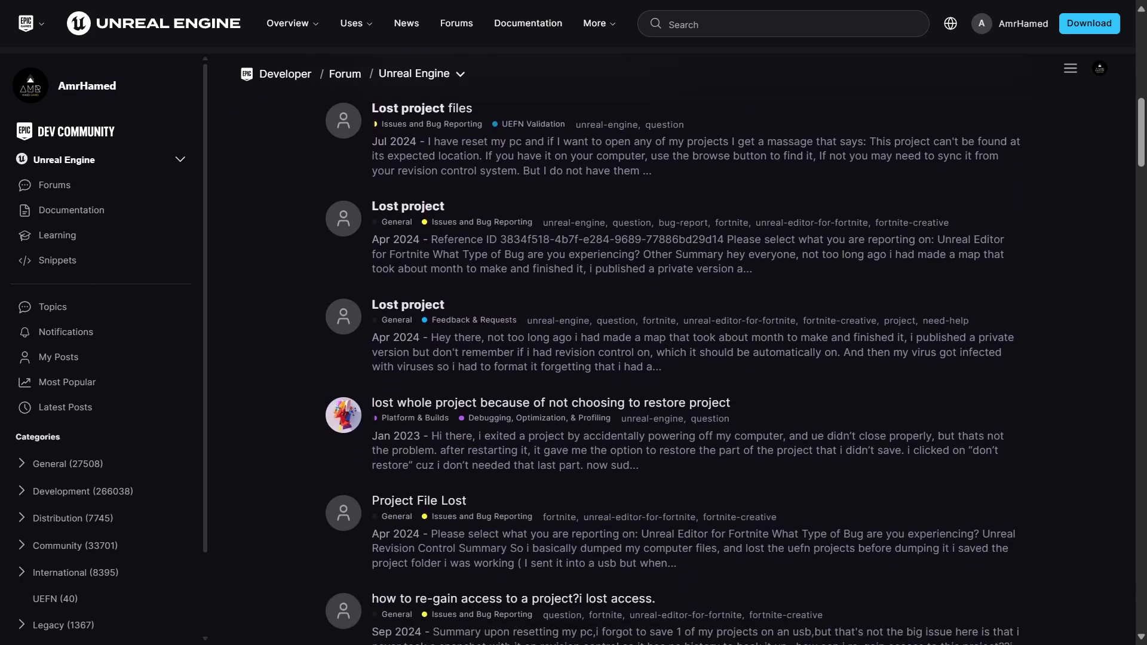
scroll(673, 358, "down", 4)
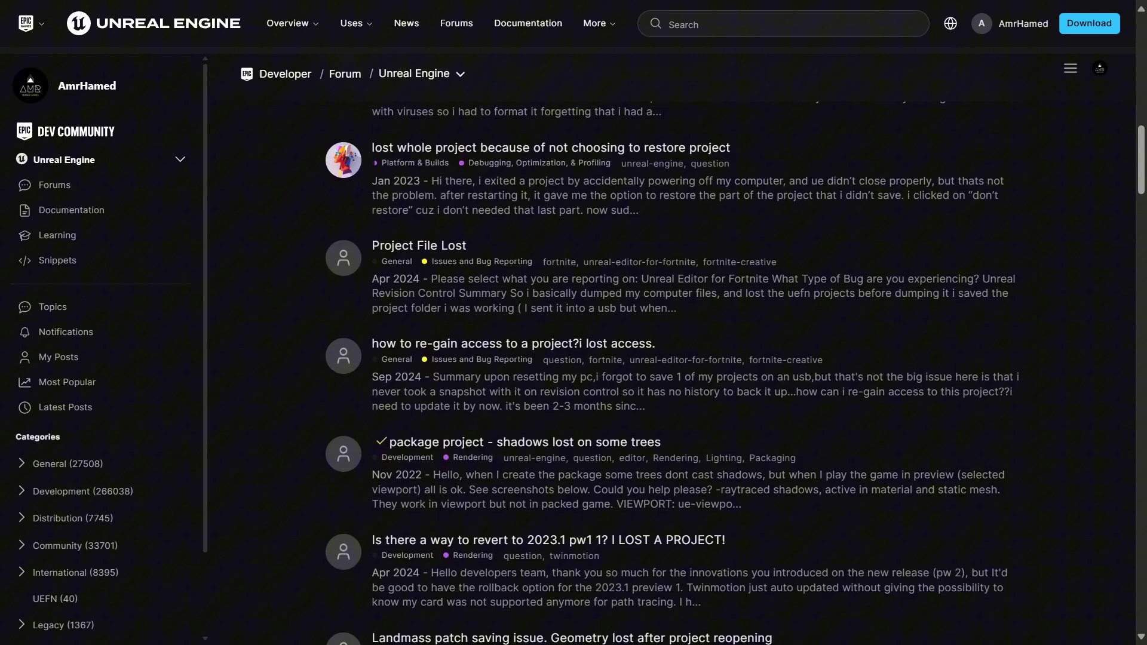
scroll(673, 359, "down", 4)
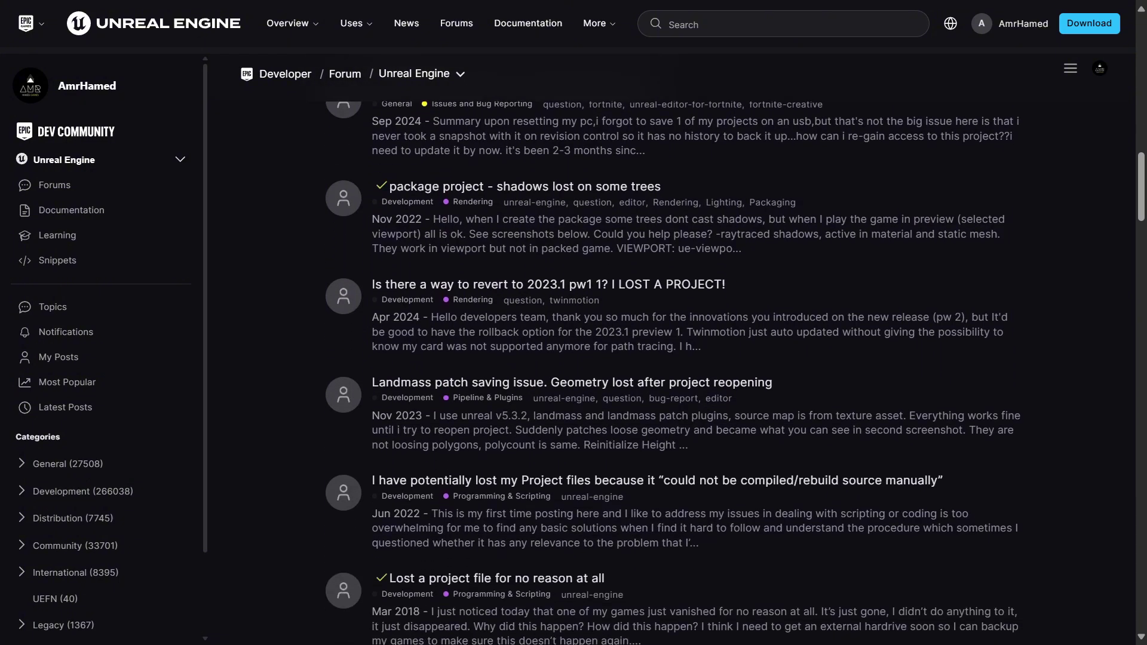
scroll(672, 359, "down", 4)
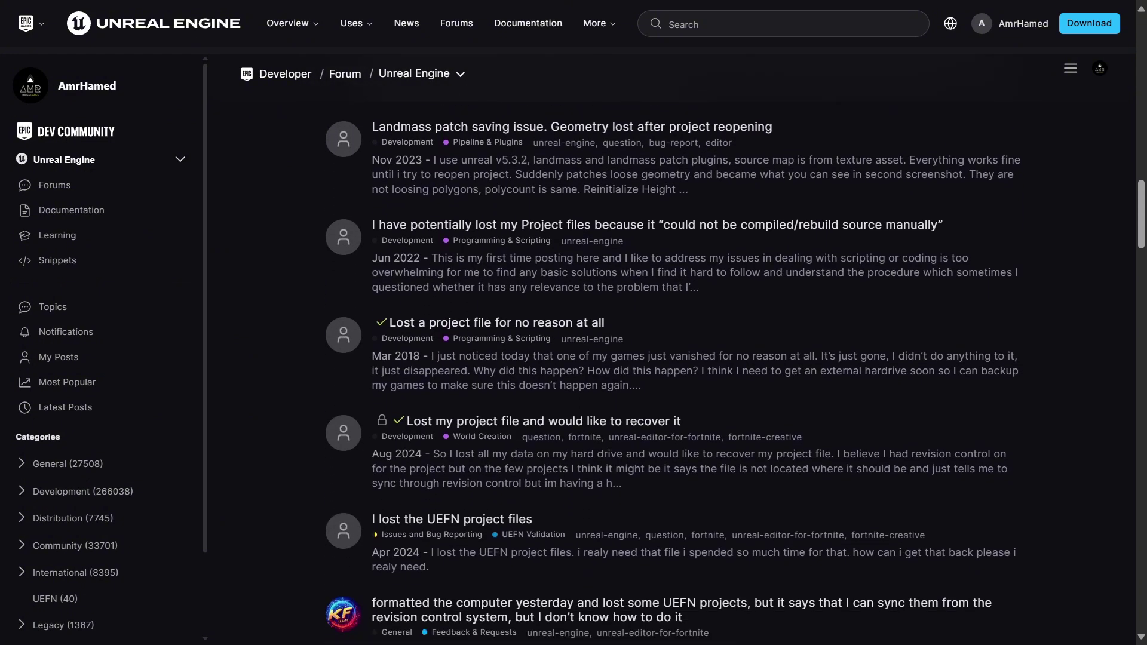
scroll(672, 358, "down", 4)
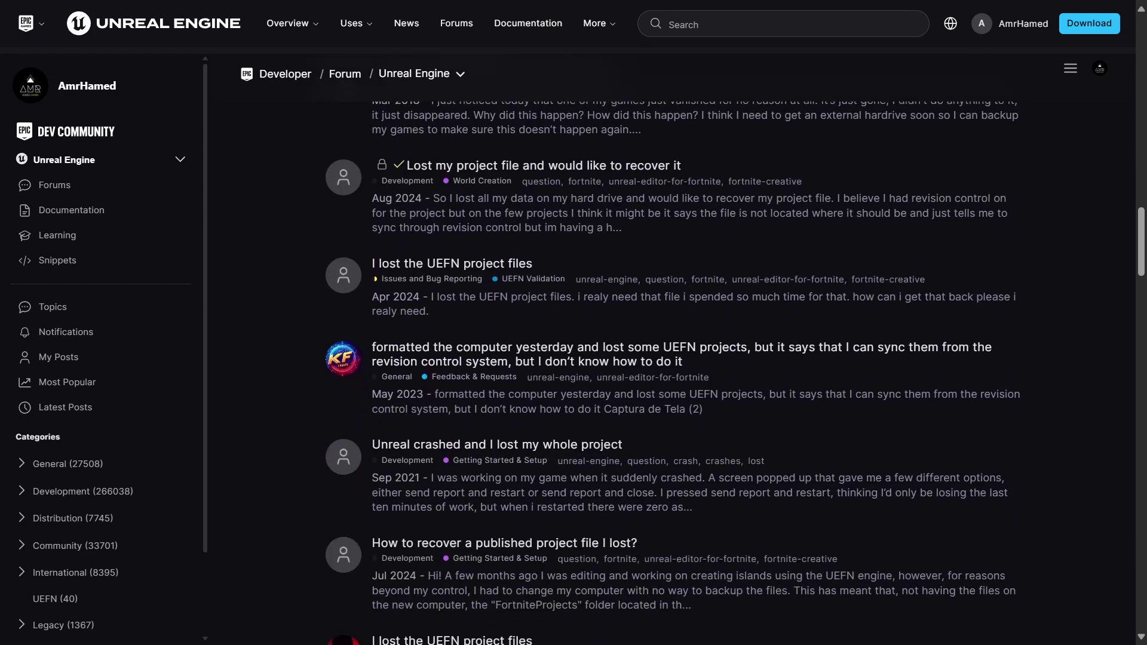
scroll(672, 359, "down", 1)
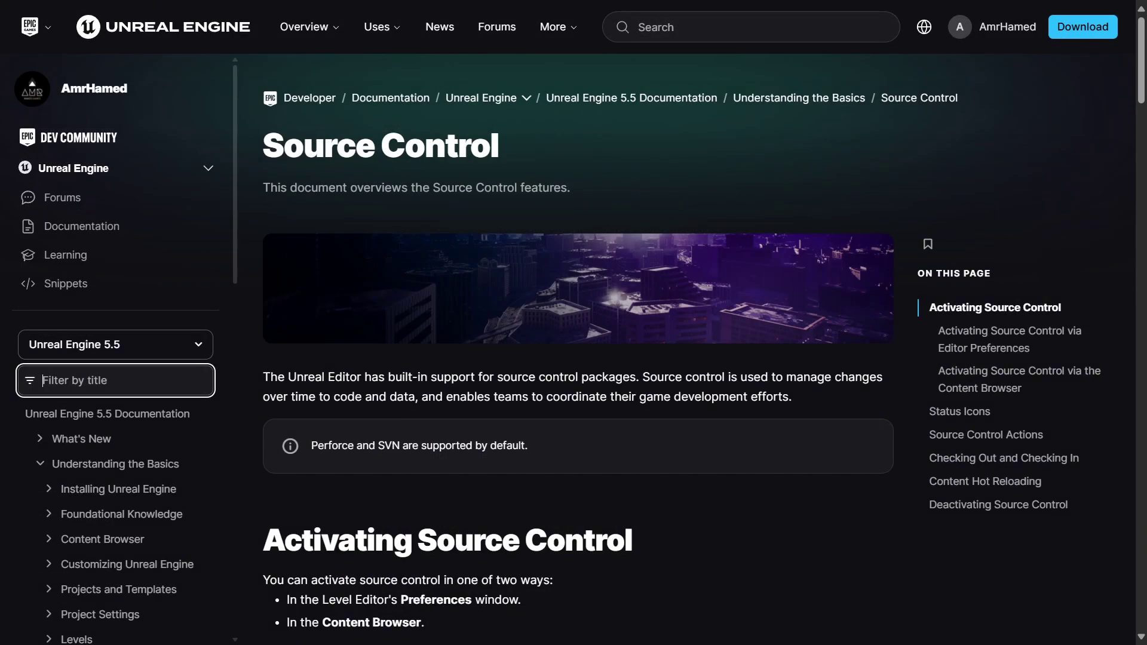
- Scroll past the Editor Preferences table to 'Activating Source Control via the Content Browser'
scroll(681, 339, "down", 3)
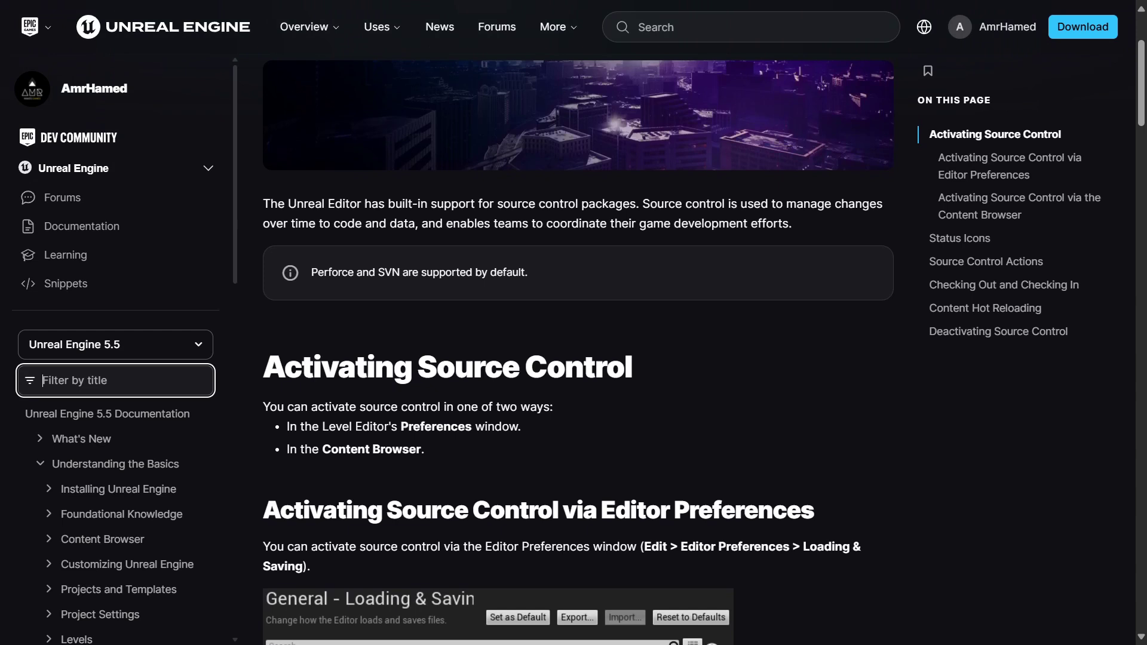
scroll(681, 340, "down", 3)
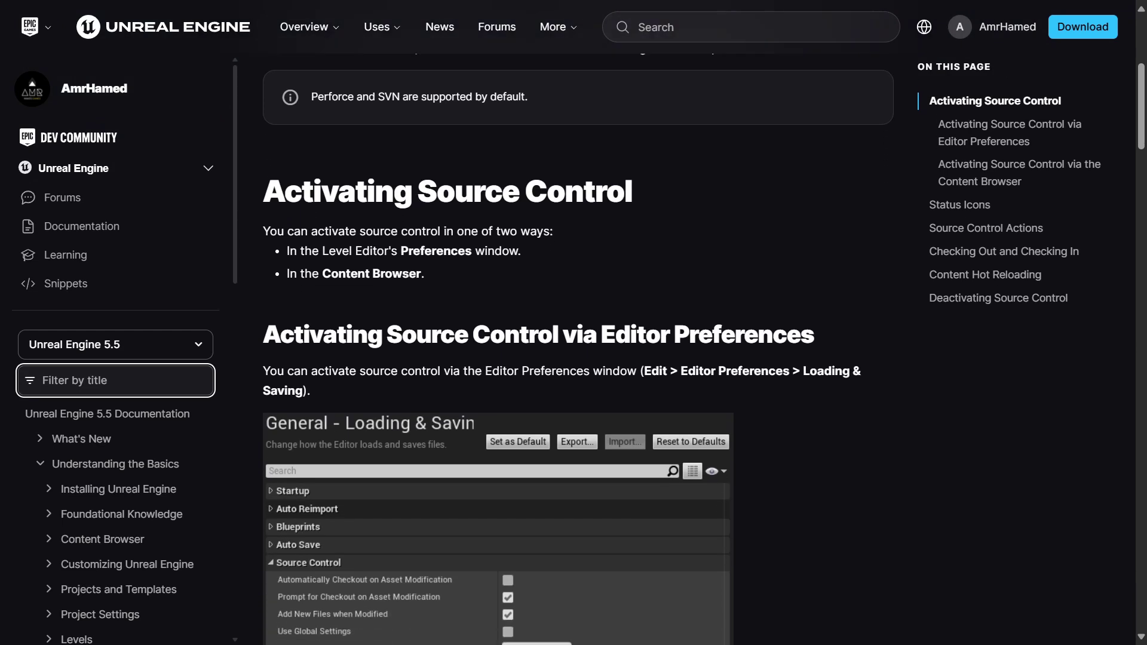
scroll(681, 340, "down", 3)
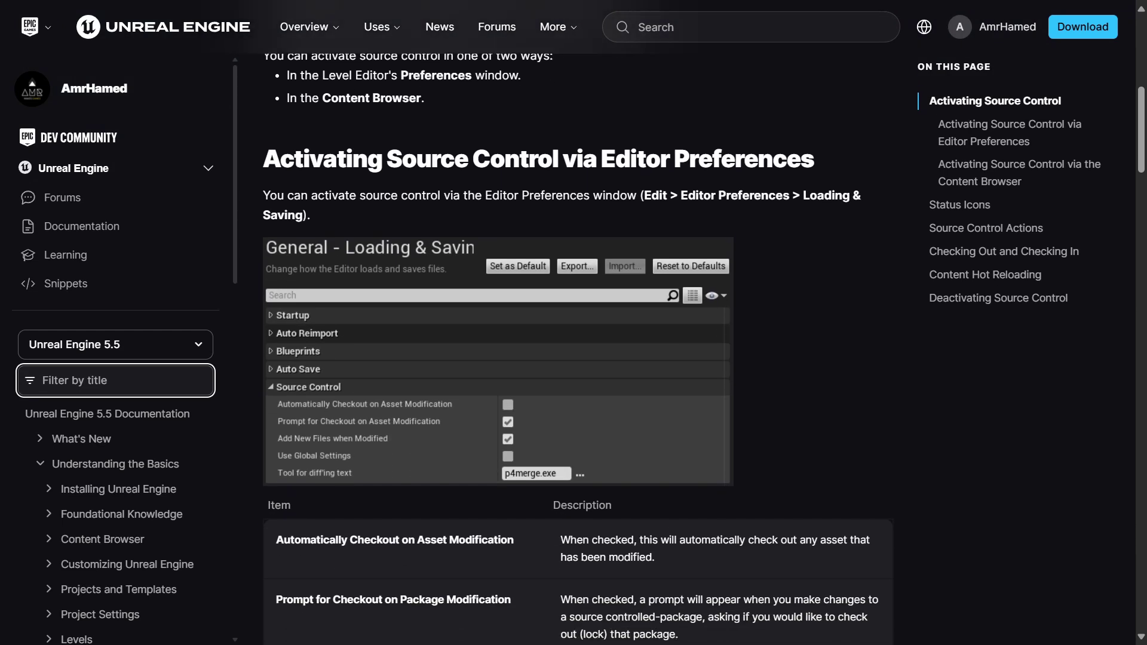
scroll(682, 339, "down", 3)
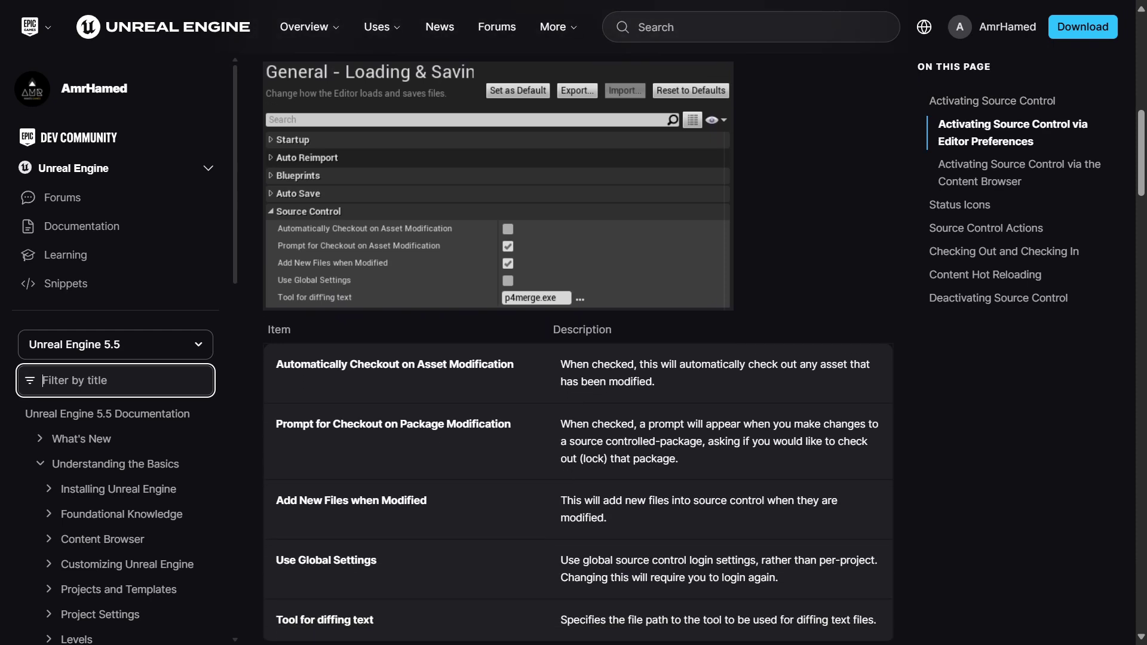
scroll(681, 340, "down", 3)
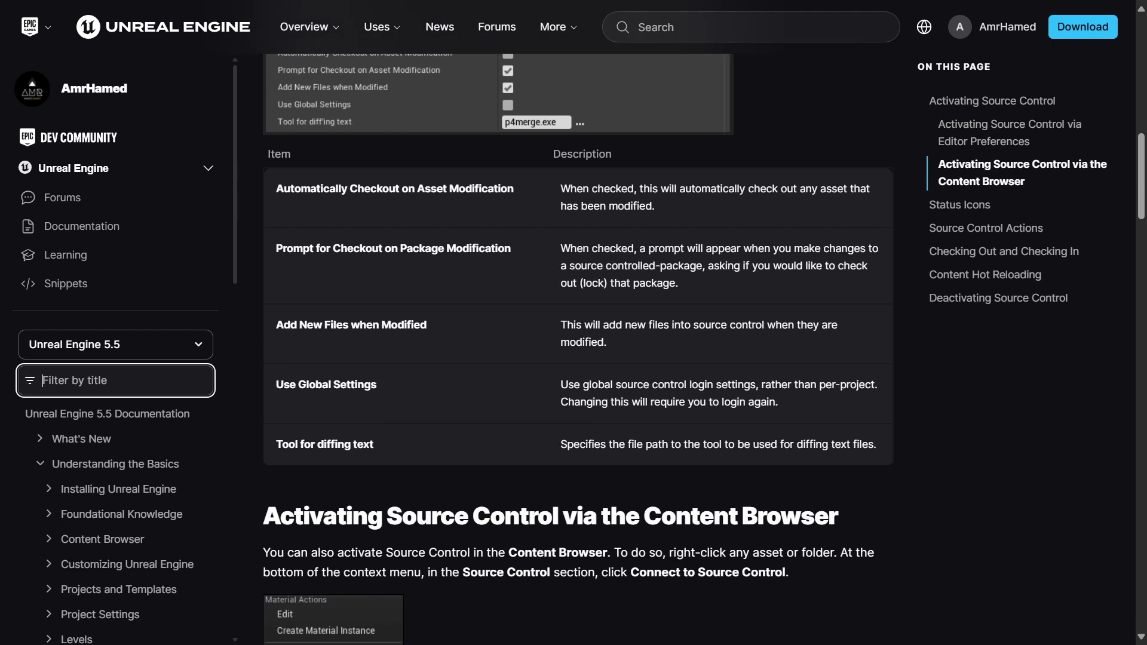
scroll(681, 340, "down", 3)
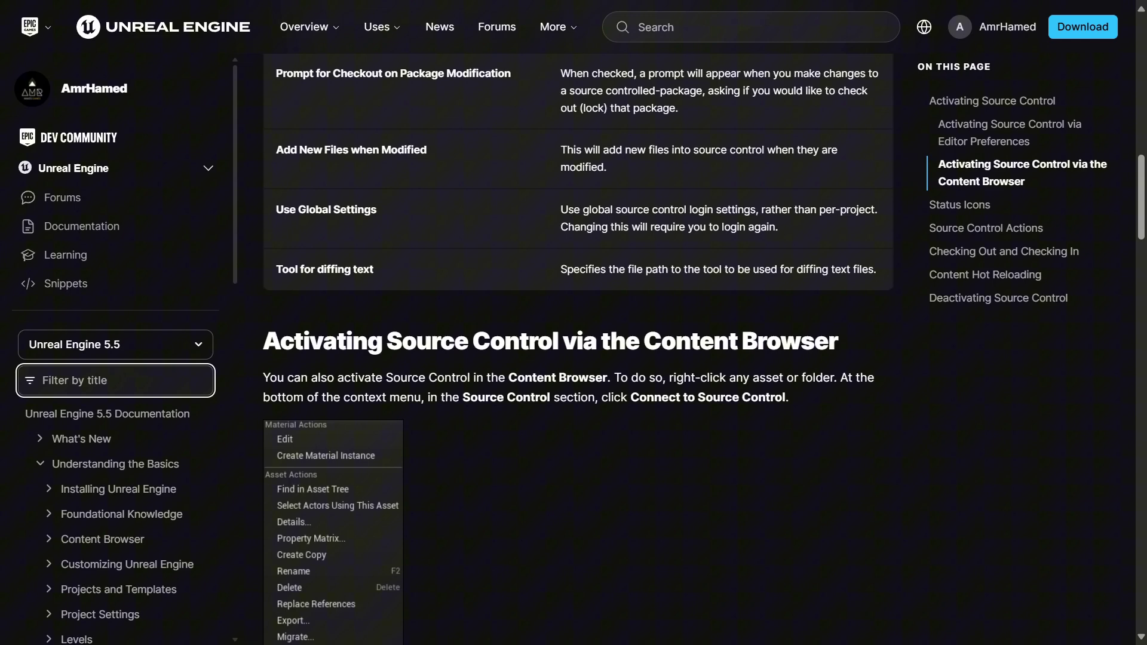
scroll(681, 339, "down", 3)
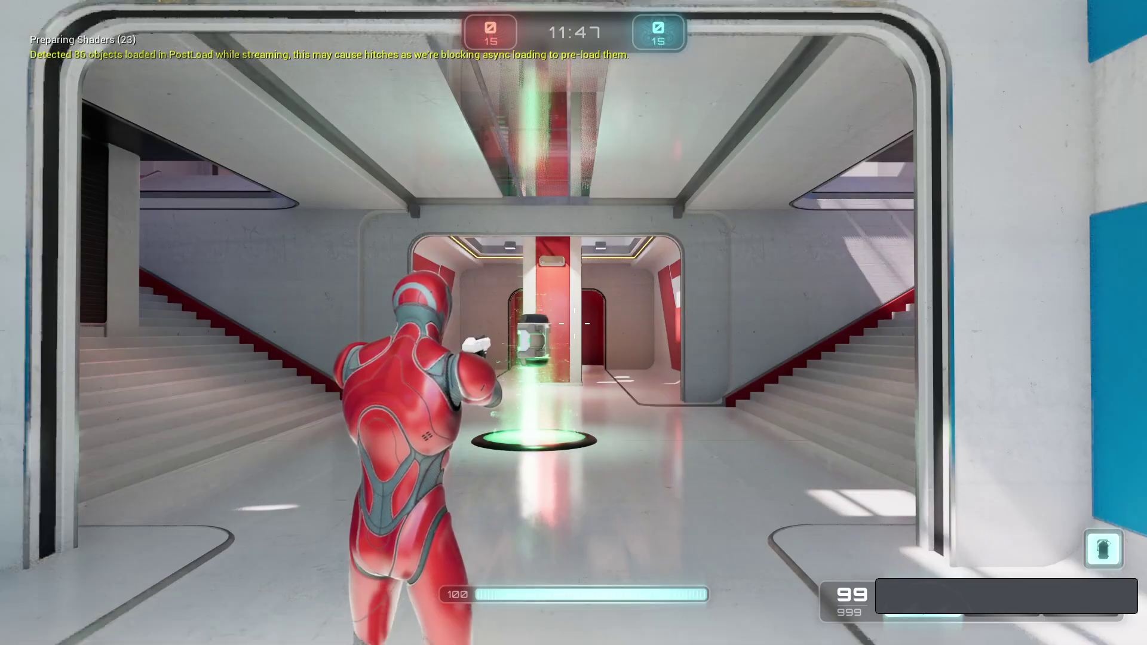
- Colour the comment box pink, light green, then yellow from recent colours, and open Editor Preferences
key("Escape")
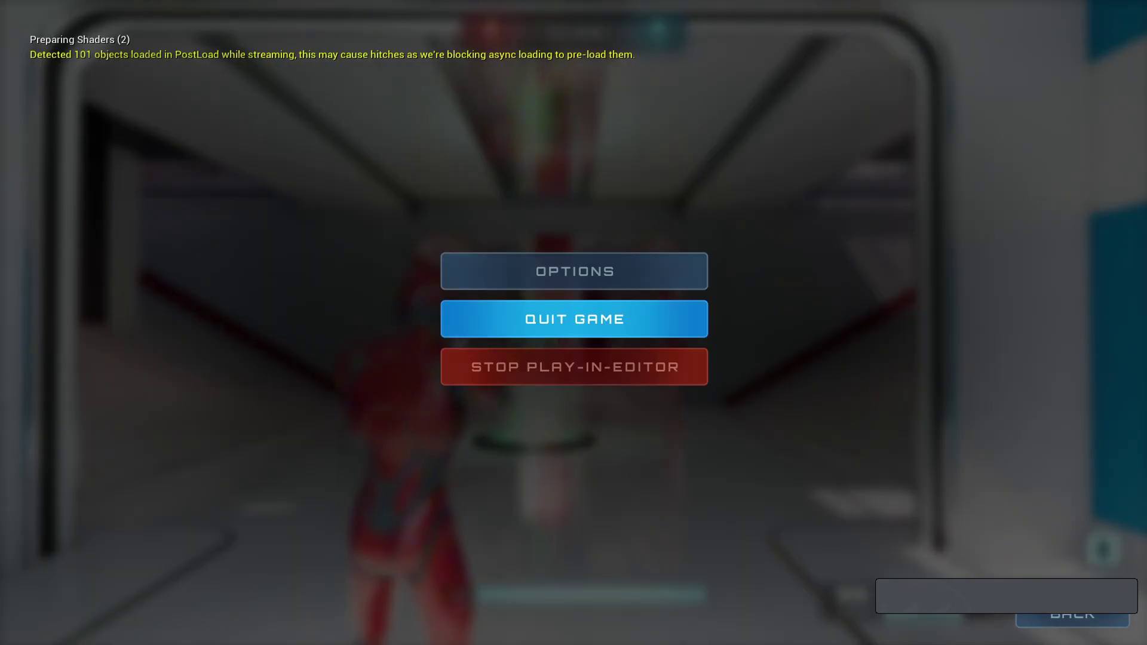
key("Escape")
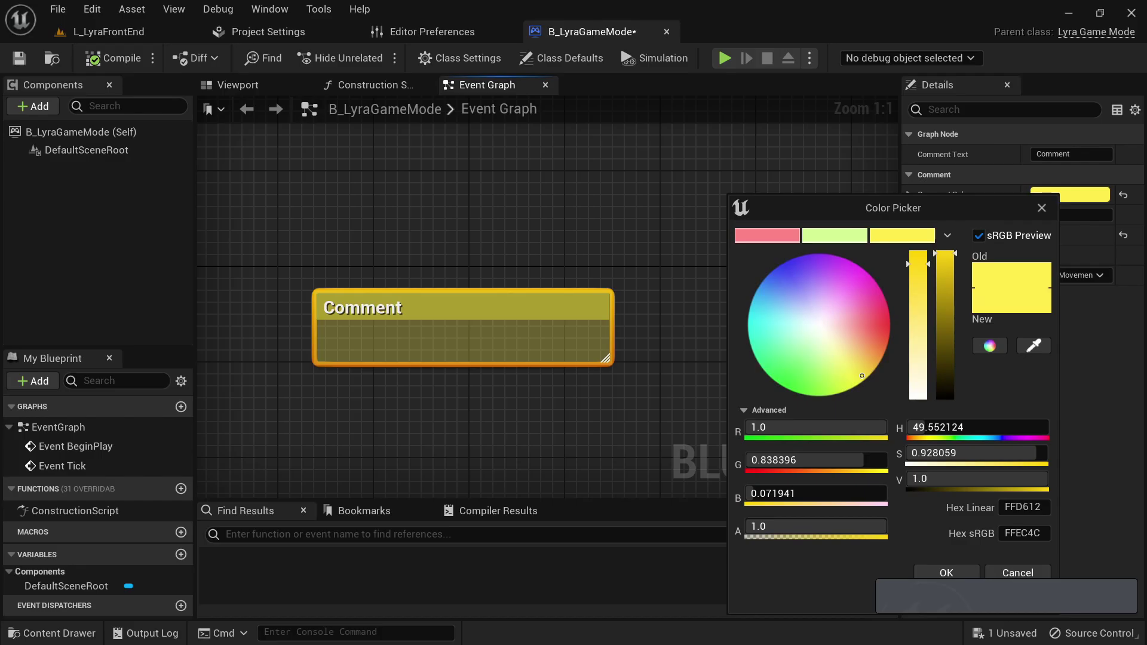
left_click(768, 236)
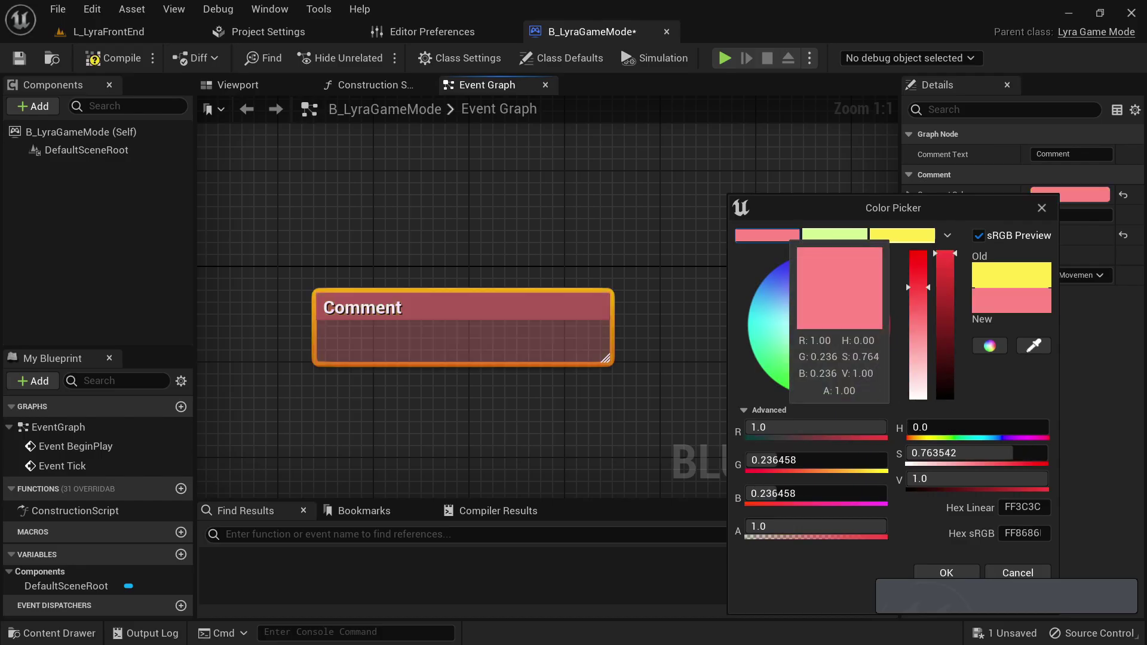
left_click(835, 236)
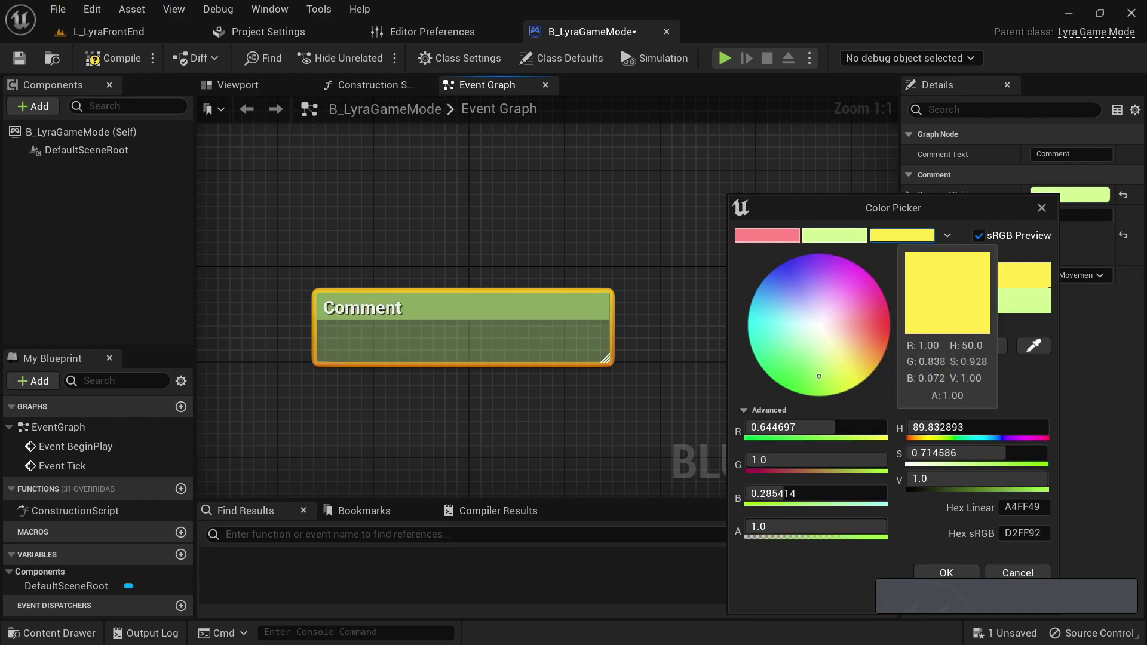
left_click(902, 235)
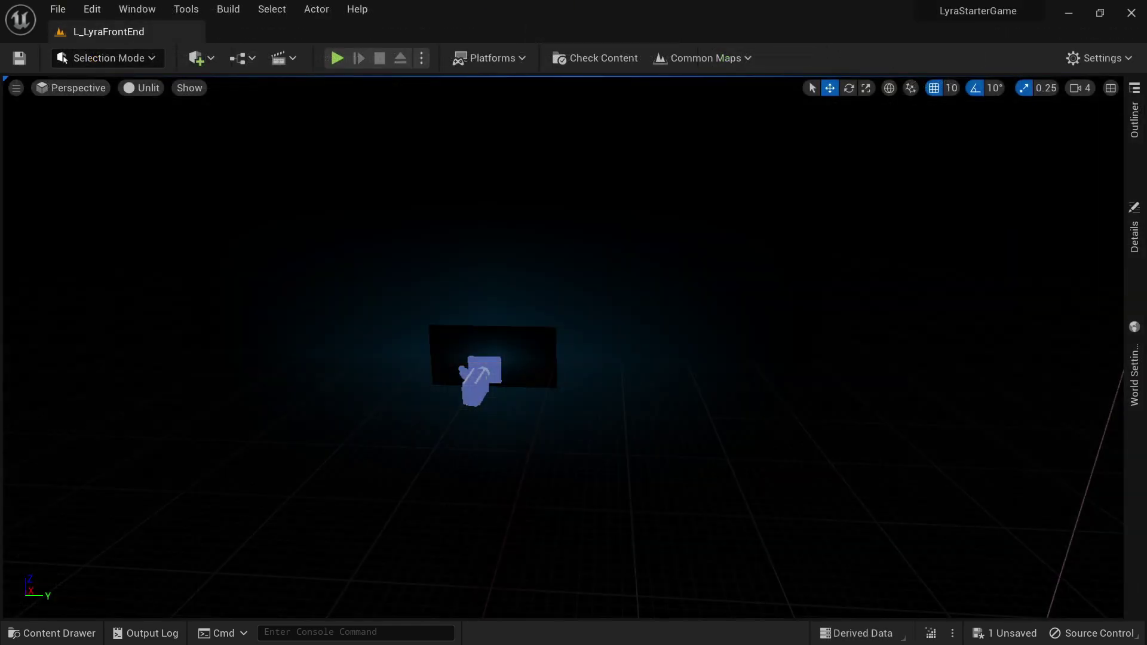
left_click(92, 9)
left_click(159, 216)
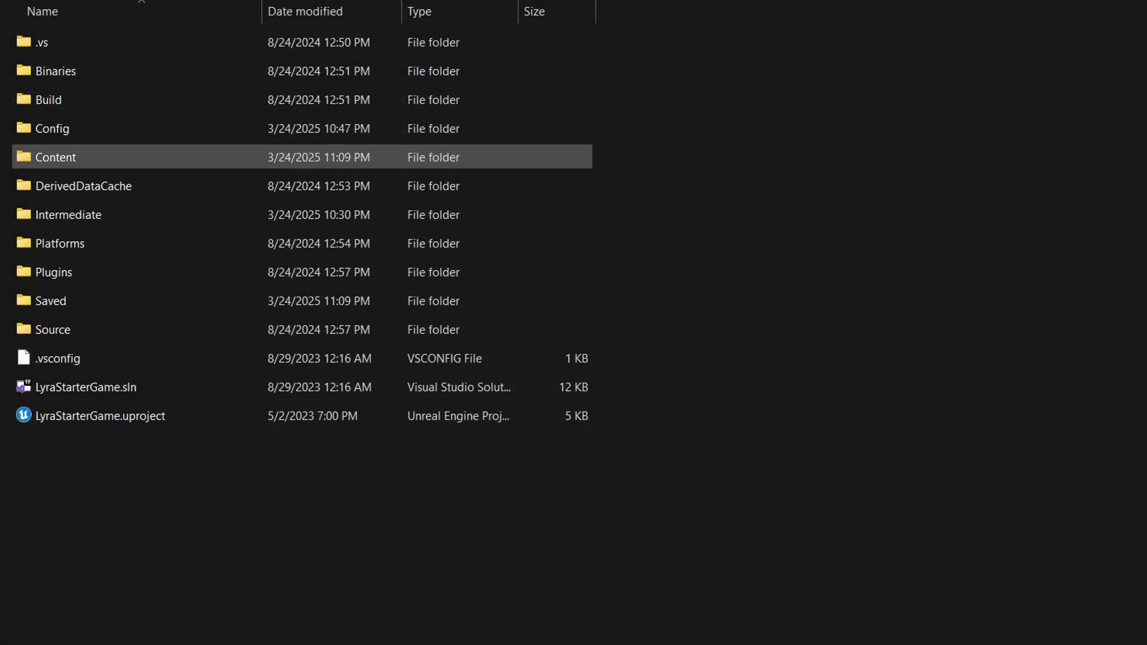
- In Config, select DefaultEditor.ini, DefaultEditorKeyBindings, DefaultEditorPerProjectUserSettings, DefaultEditorSettings and DefaultEngine.ini
double_click(52, 129)
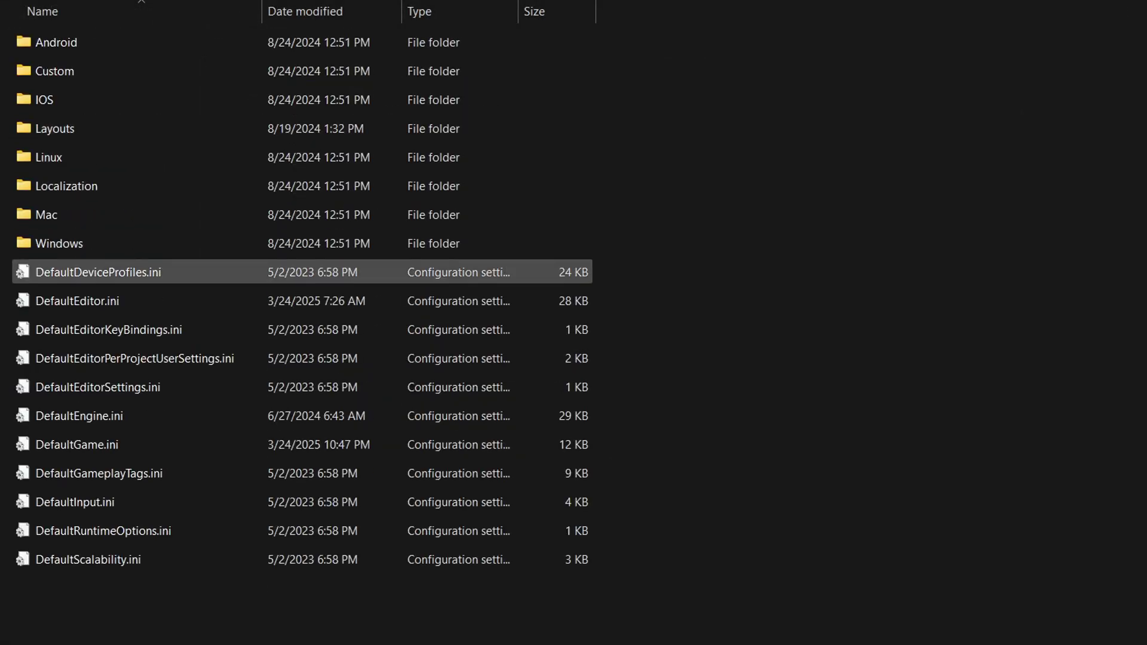
left_click(78, 300)
left_click(109, 329, "ctrl")
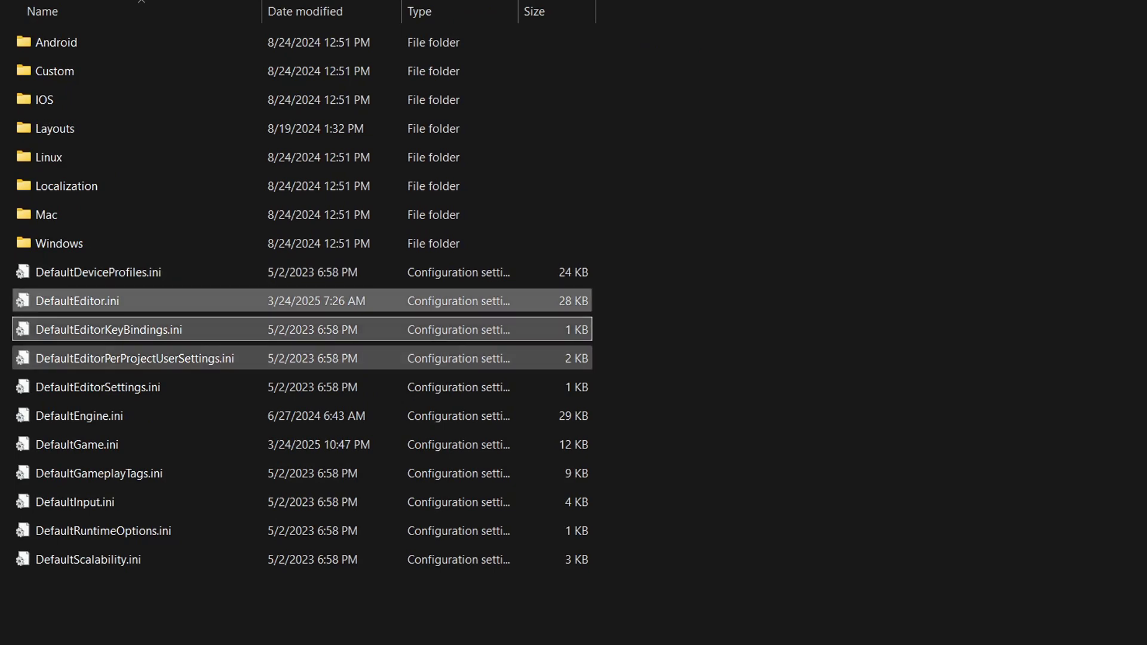
left_click(134, 358, "ctrl")
left_click(98, 386, "ctrl")
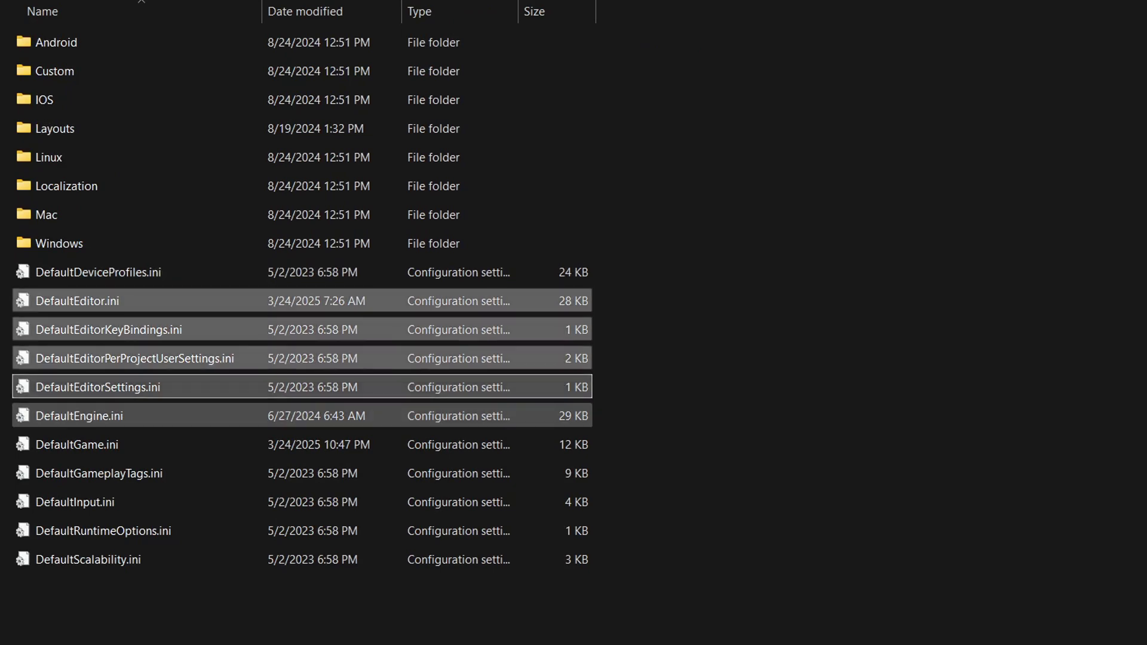
left_click(79, 415, "ctrl")
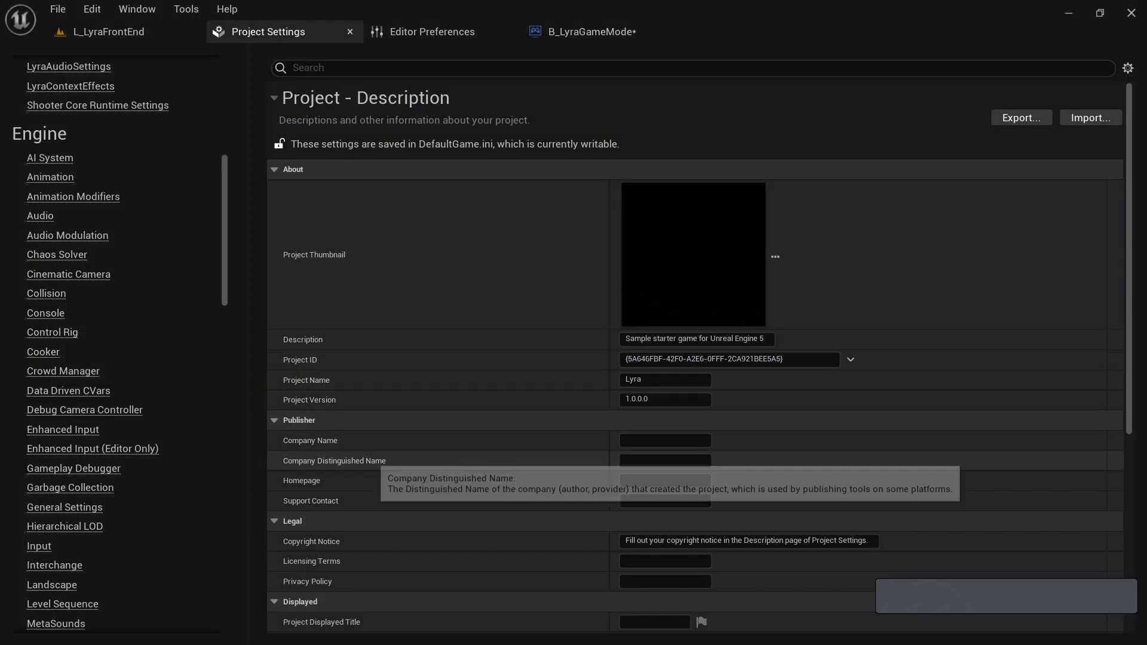
- Search for and enable the Assets Cleaner and Blockout Tools plugins
scroll(699, 358, "down", 1)
scroll(639, 466, "down", 2)
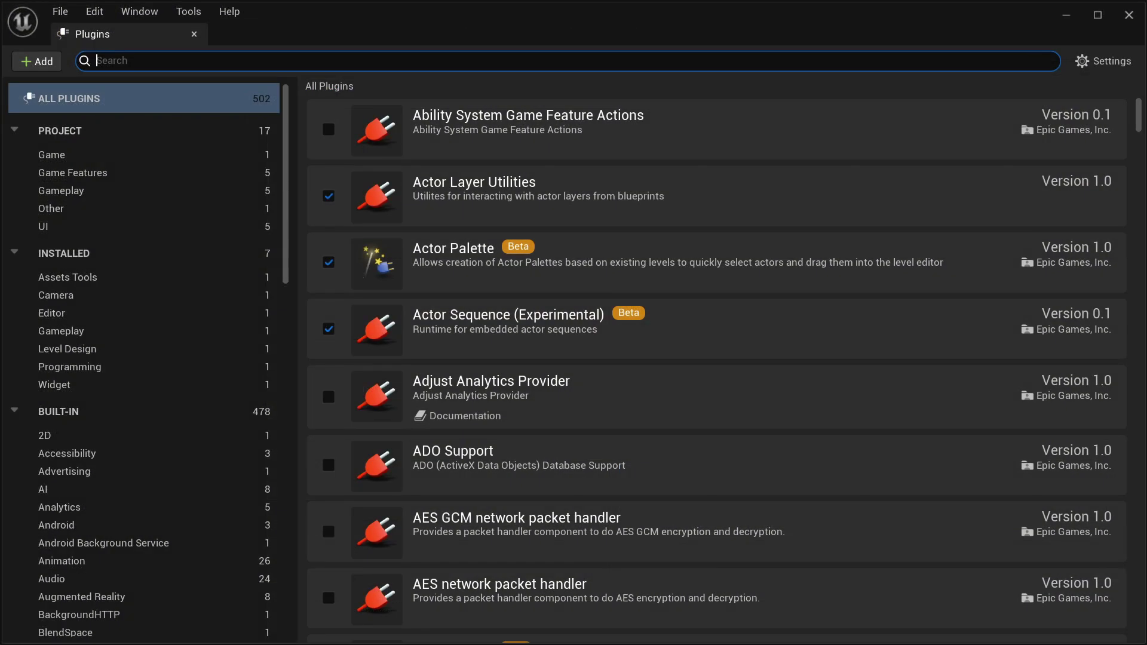
type("cleaner")
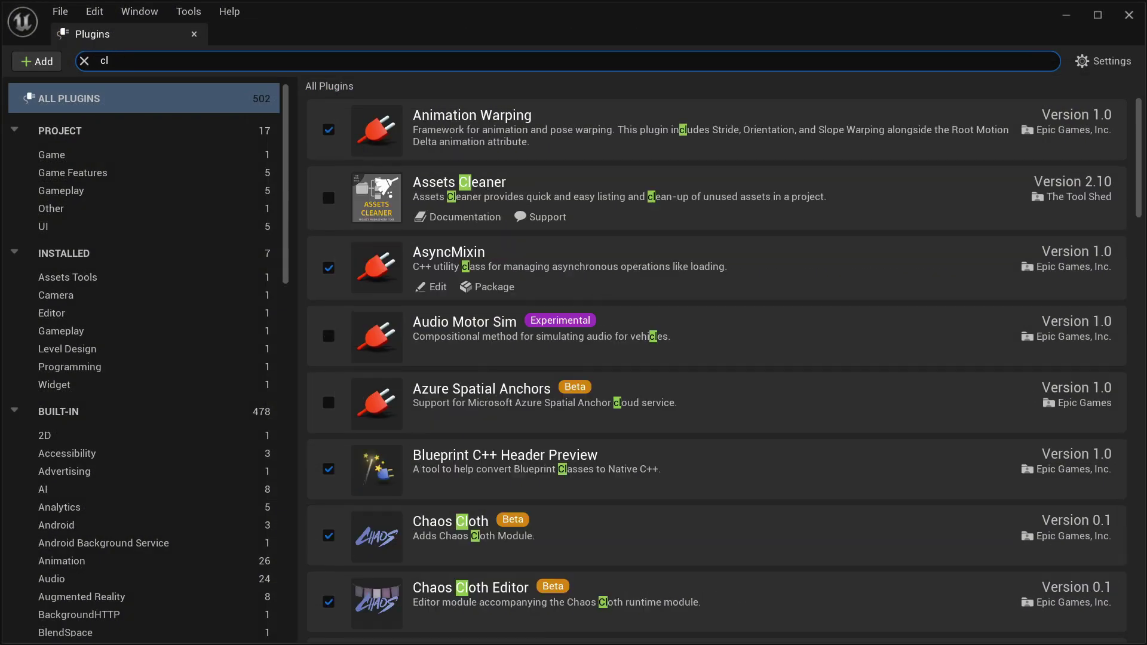
left_click(329, 131)
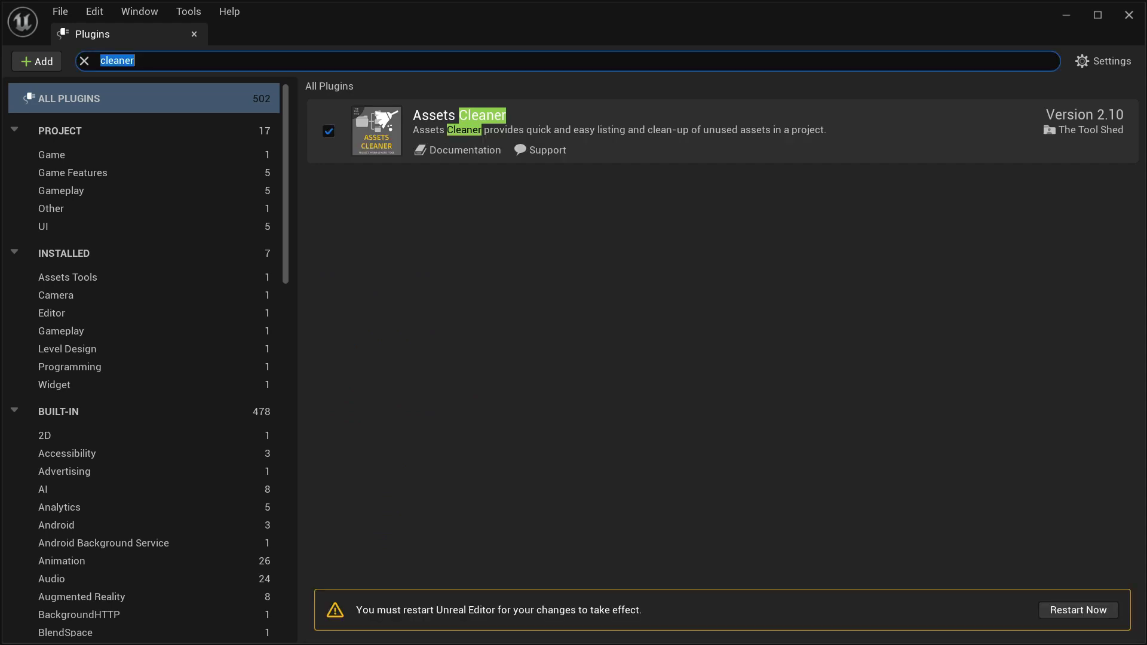
type("restart")
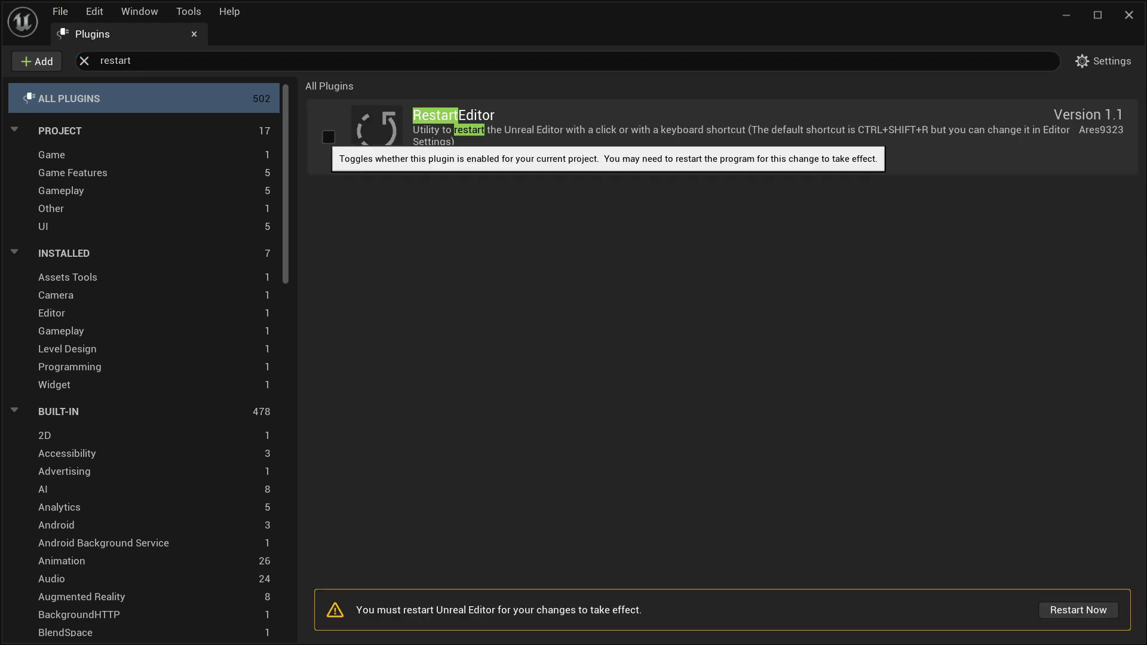
key("ctrl+a")
type("blockout")
left_click(328, 131)
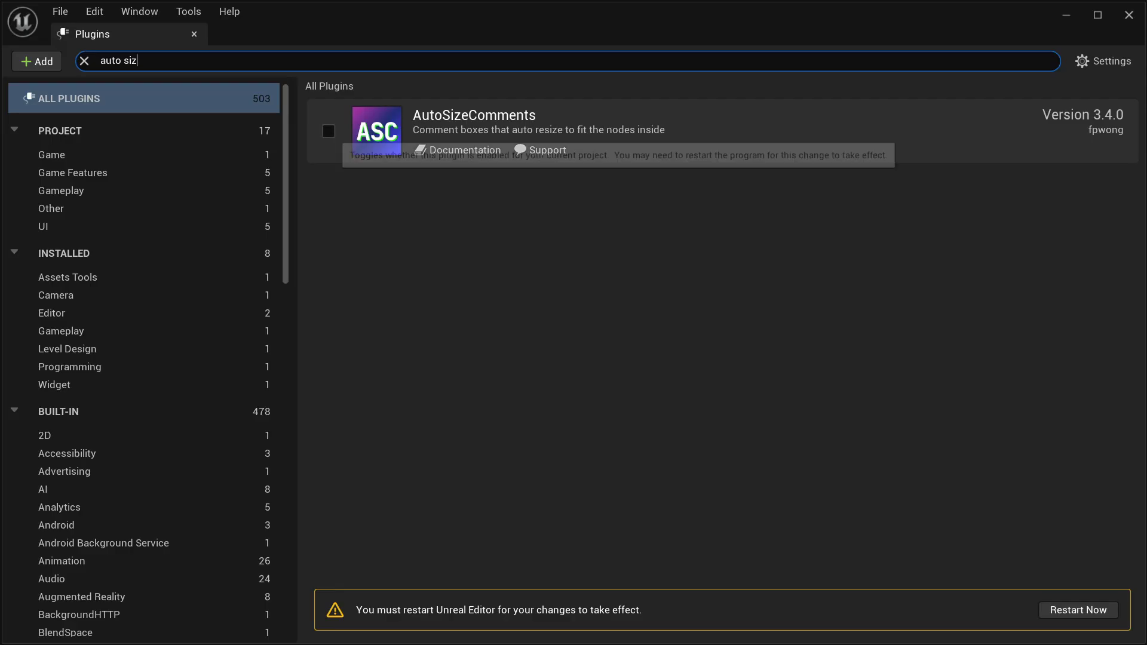
- Show only enabled plugins and disable Android Device Profile Selector, Media Player, Movie Player and Runtime Permission
key("Escape")
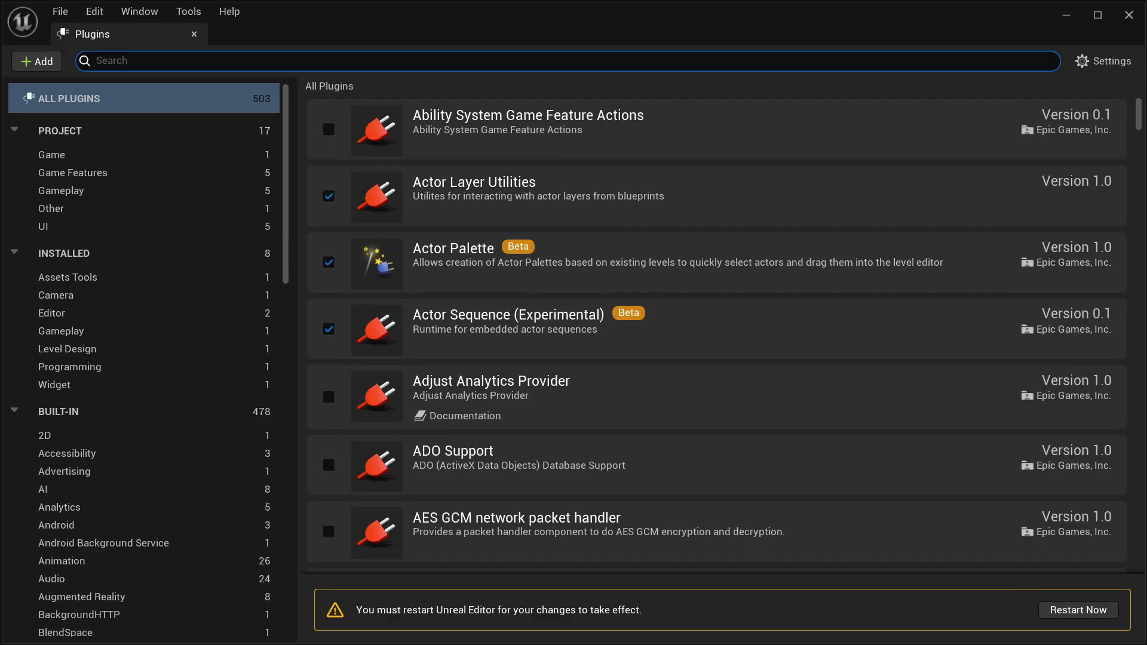
scroll(718, 334, "down", 5)
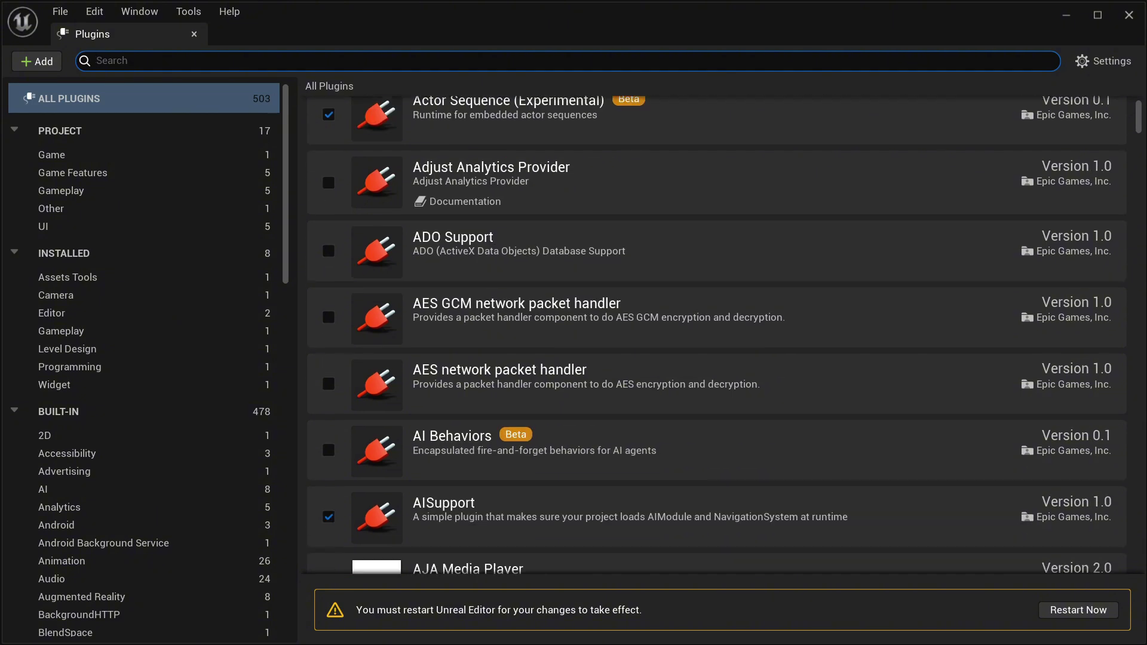
left_click(1105, 61)
left_click(1079, 82)
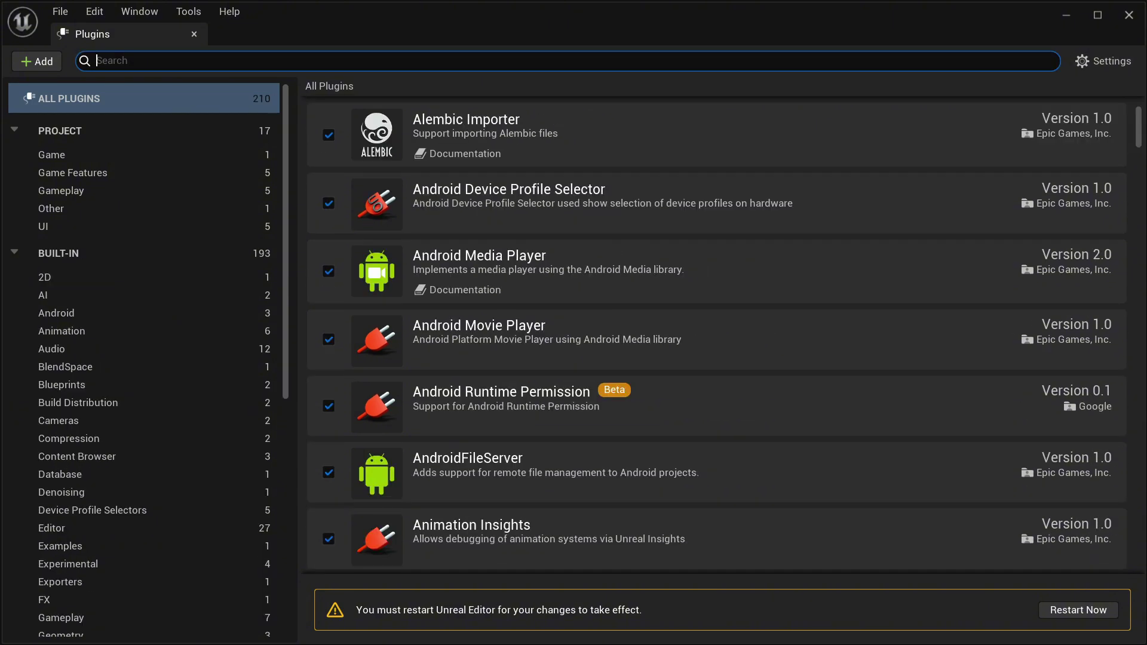
left_click(329, 203)
left_click(329, 271)
left_click(329, 339)
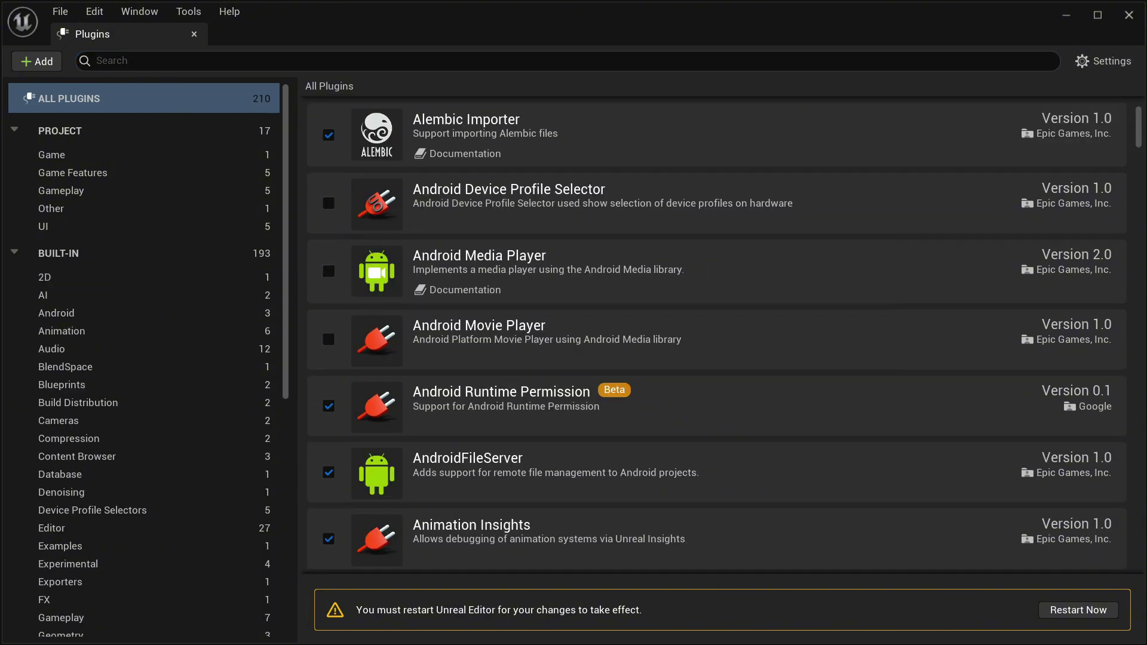
left_click(328, 406)
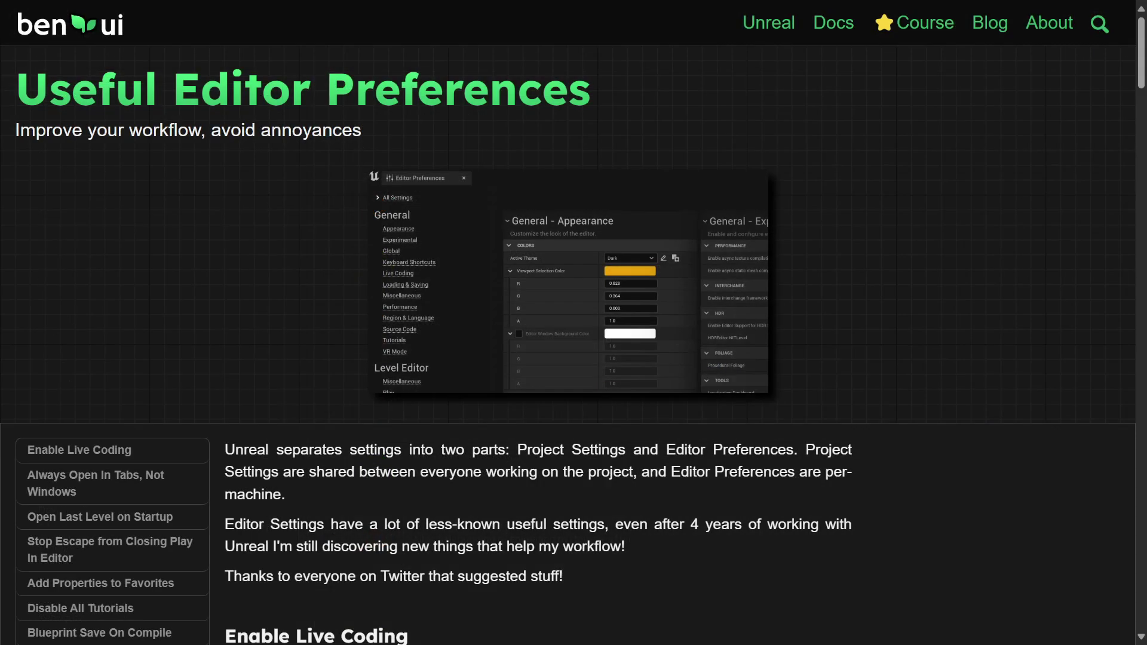
- Scroll the benui 'Useful Editor Preferences' article down to the 'Open Last Level on Startup' tip
scroll(574, 322, "down", 3)
scroll(574, 323, "down", 5)
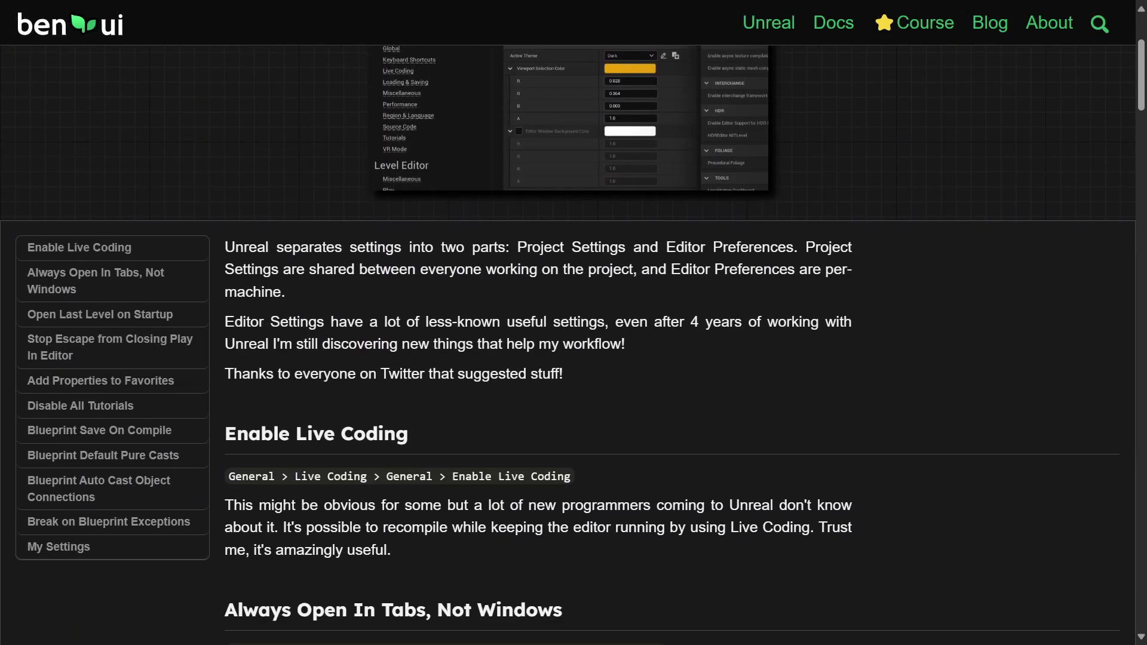
scroll(573, 323, "down", 5)
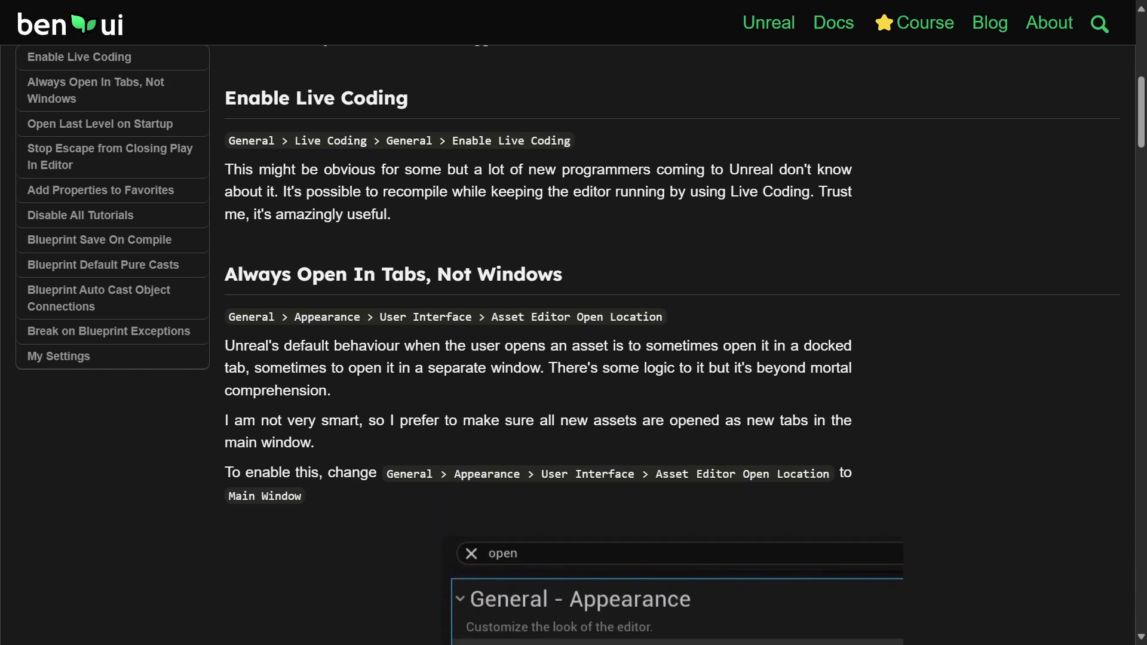
scroll(573, 323, "down", 5)
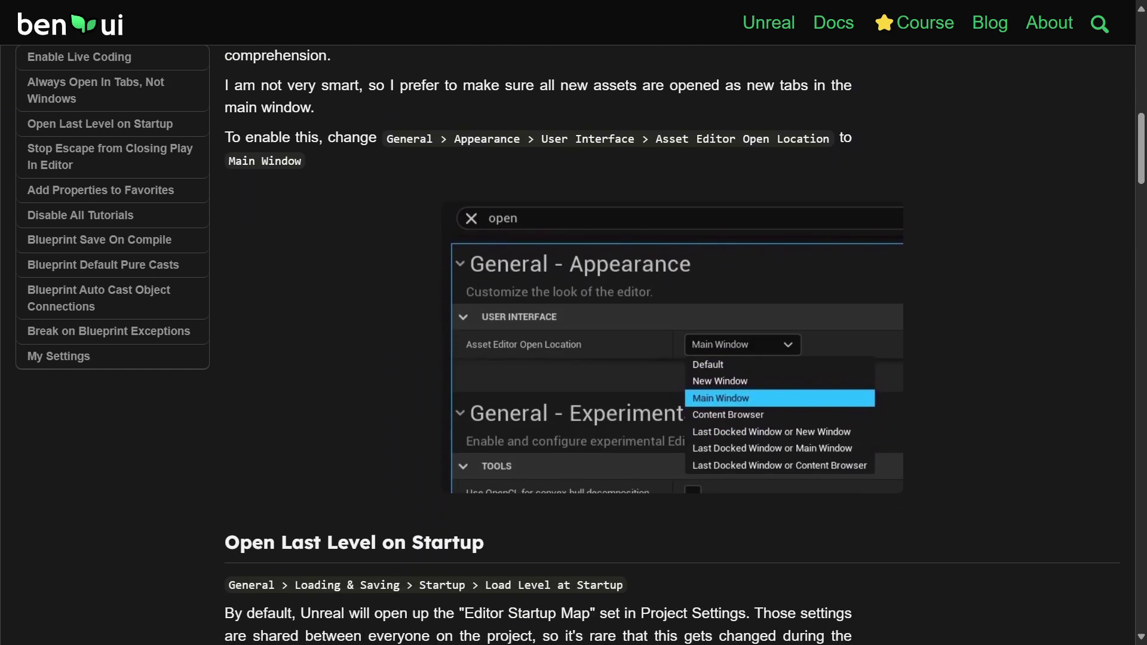
scroll(573, 323, "down", 3)
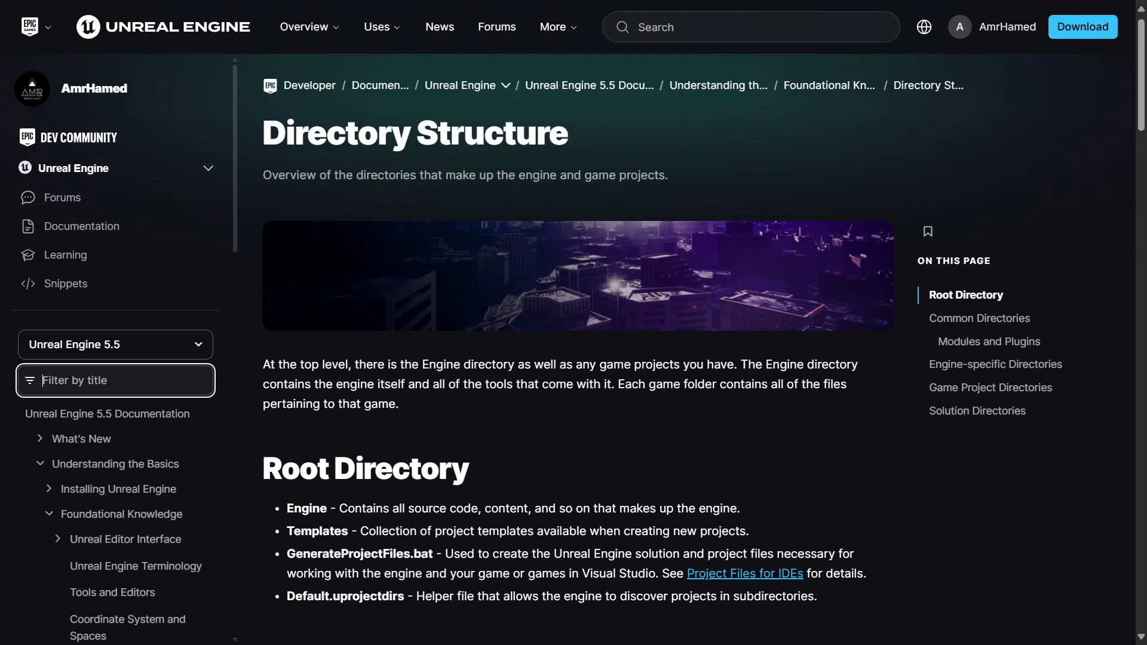
- Scroll the DDC page past 'How the DDC is Structured' to the 'Types of DDC' section
scroll(574, 347, "down", 3)
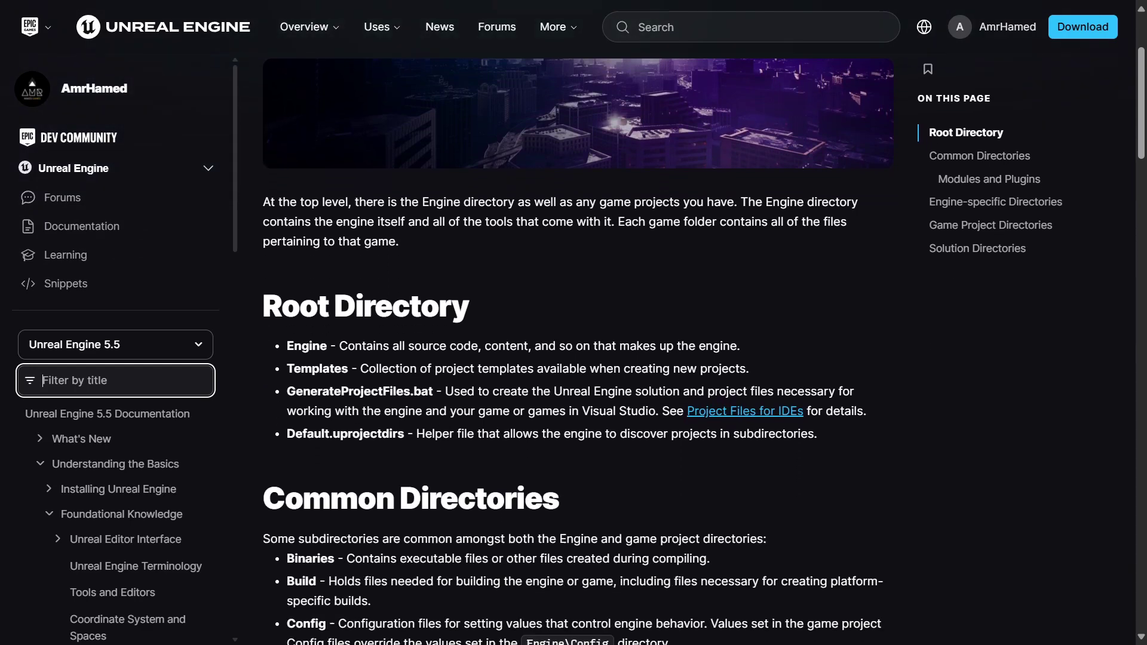
scroll(574, 347, "down", 6)
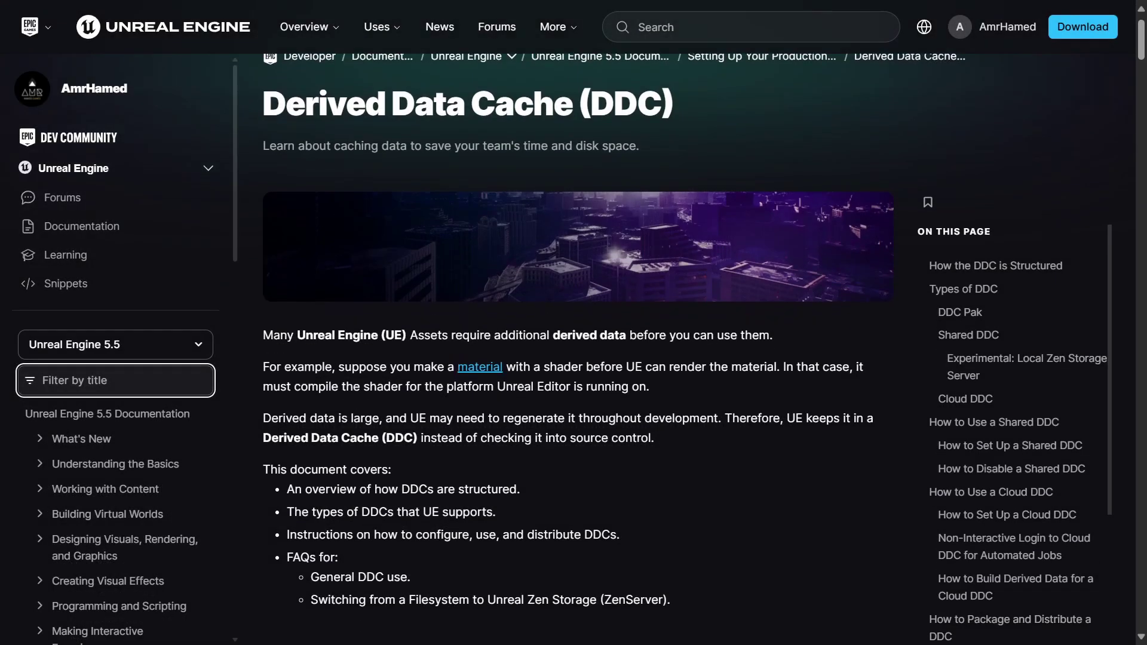
scroll(574, 347, "down", 3)
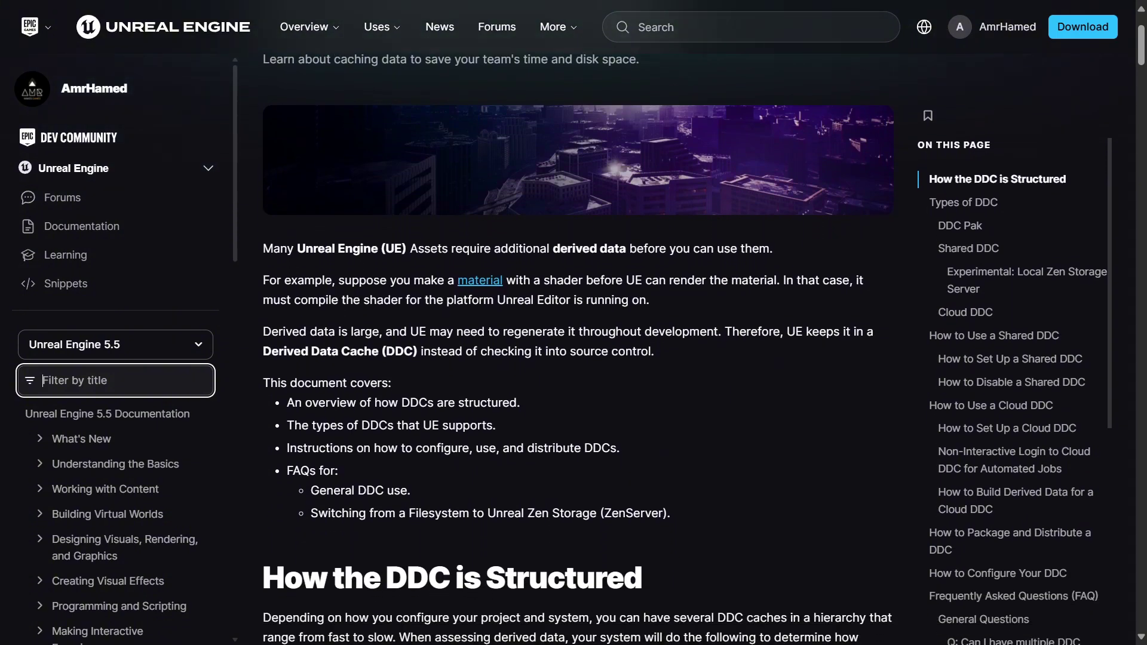
scroll(574, 346, "down", 3)
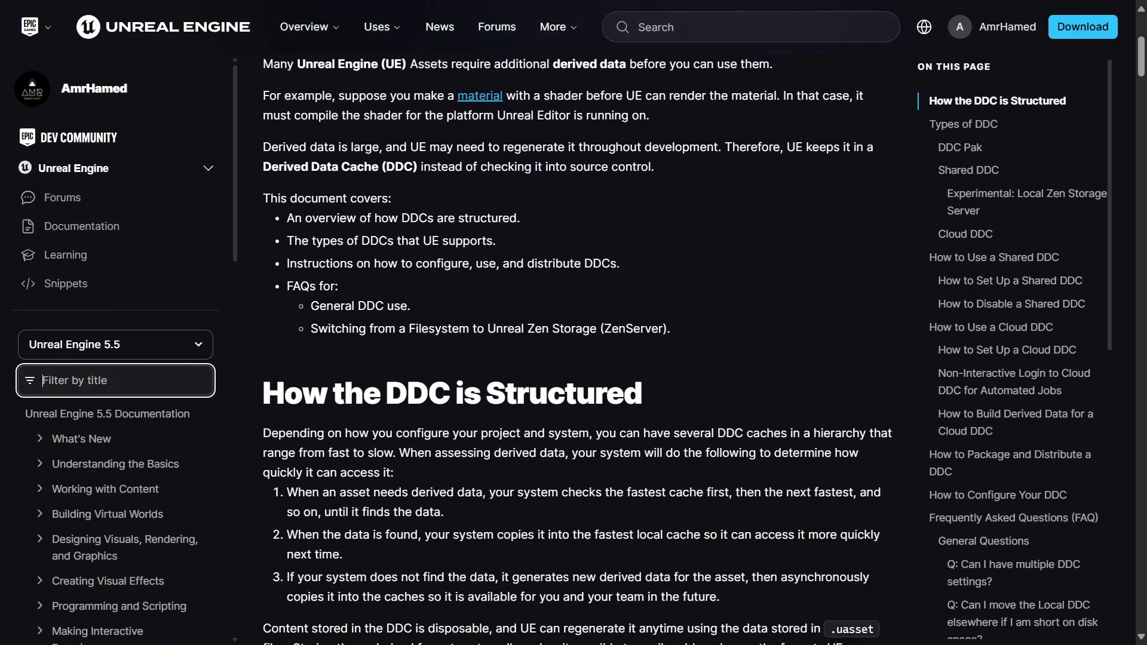
scroll(574, 346, "down", 3)
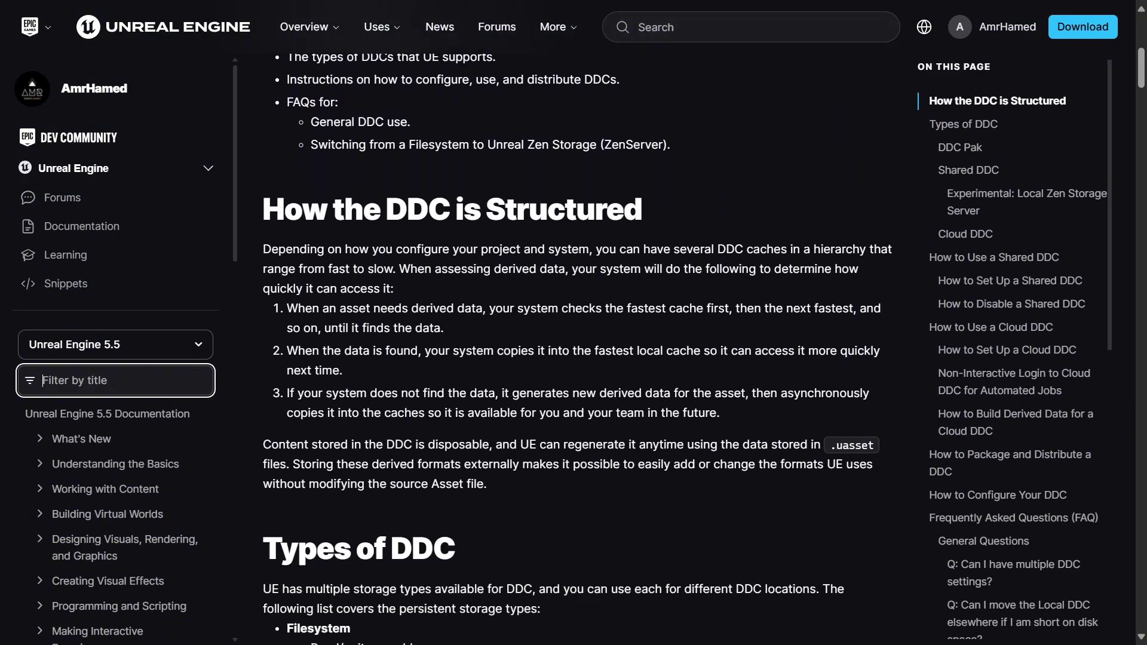
scroll(574, 346, "down", 3)
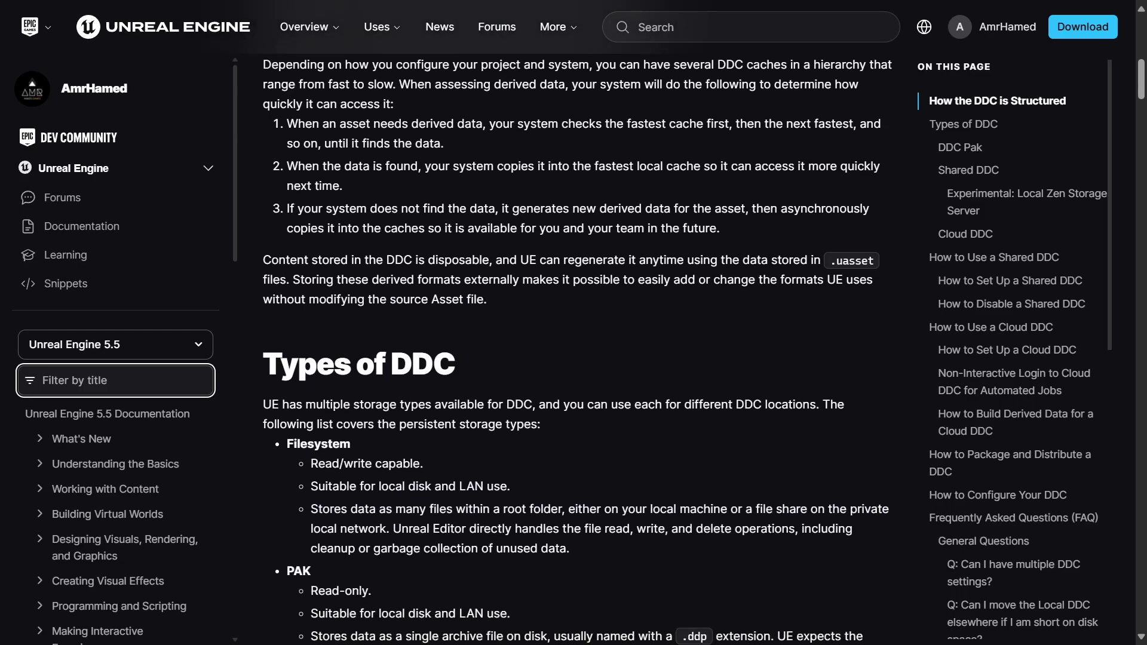
scroll(574, 346, "down", 3)
scroll(574, 347, "down", 3)
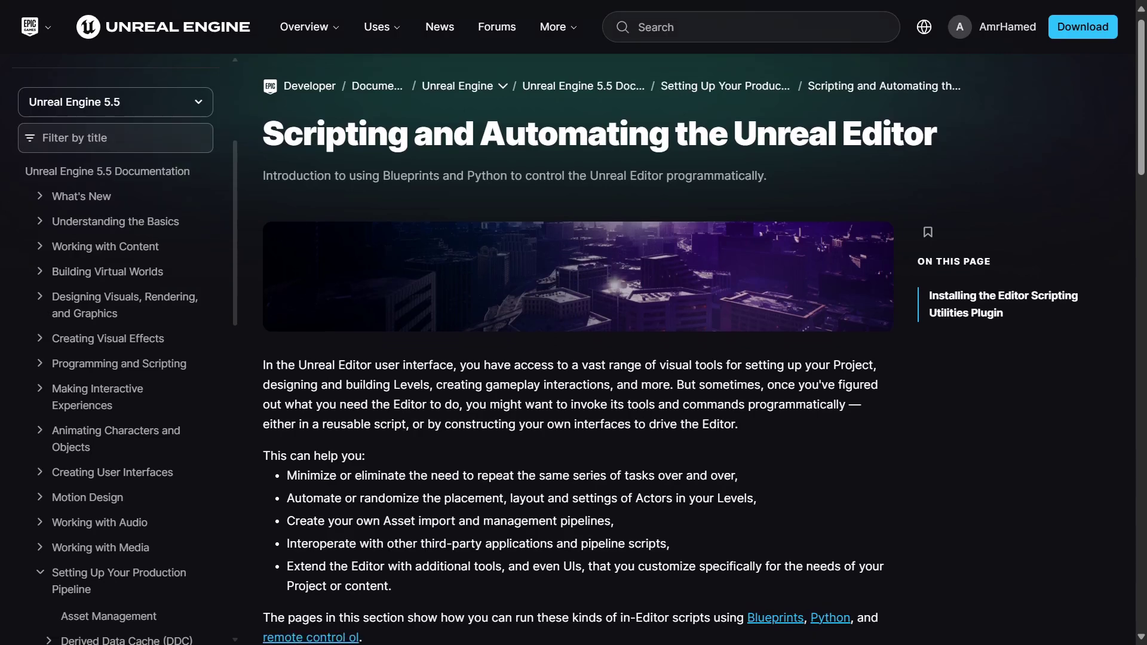
scroll(578, 359, "down", 2)
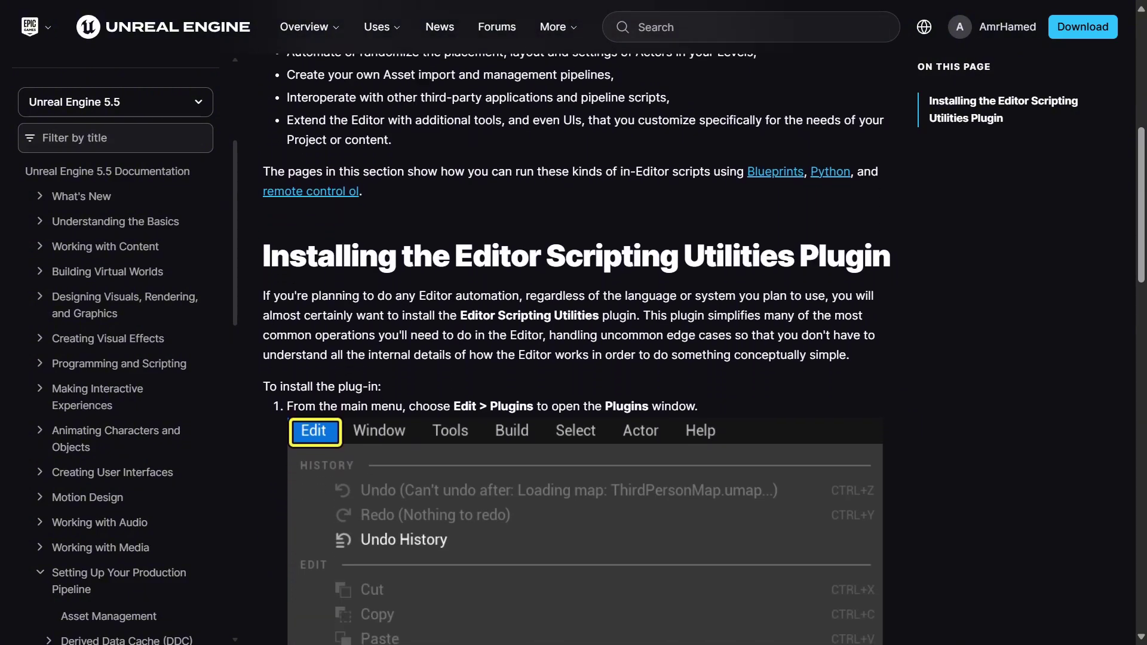
- Scroll down to 'Installing the Editor Scripting Utilities Plugin' and its Edit > Plugins steps
scroll(579, 359, "down", 1)
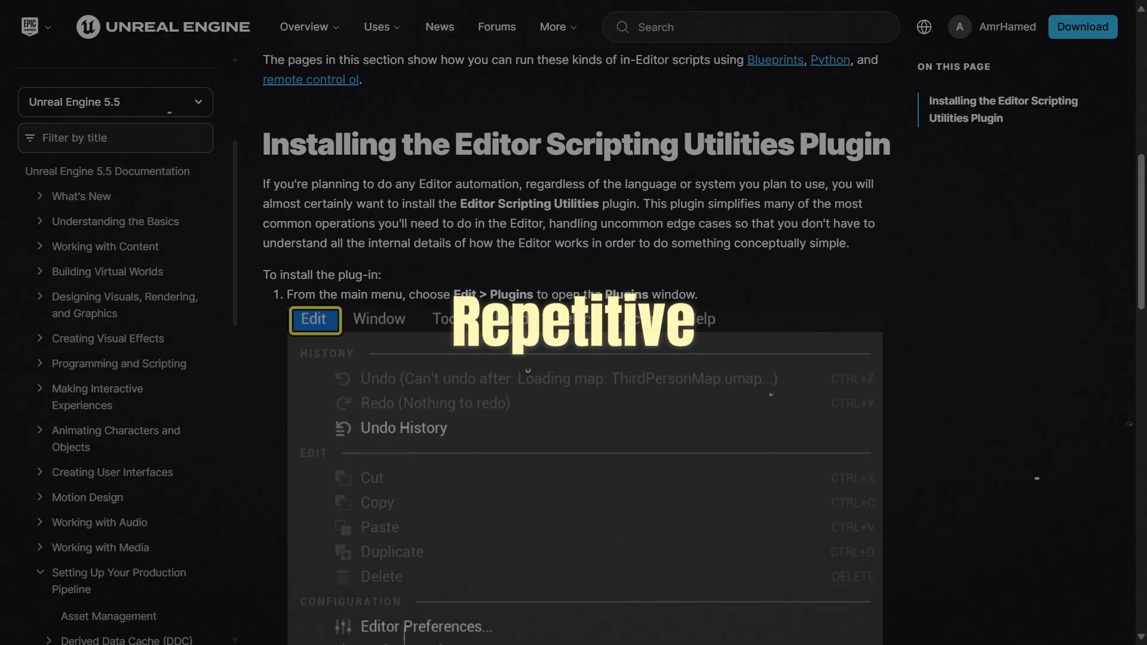
scroll(578, 358, "down", 1)
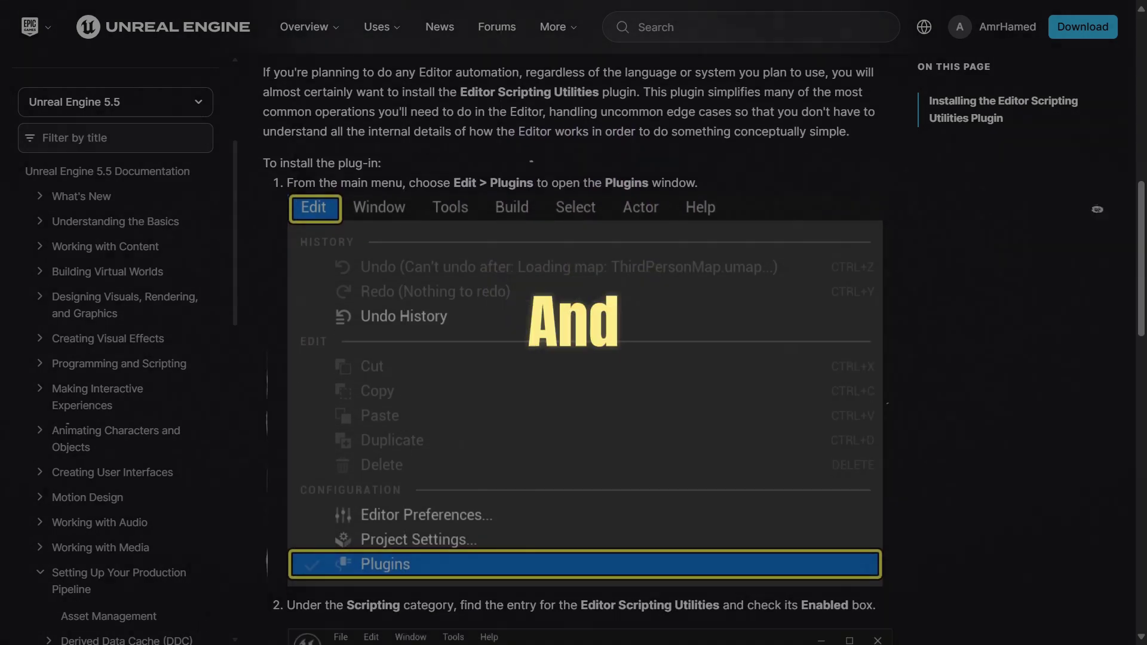
scroll(578, 359, "down", 1)
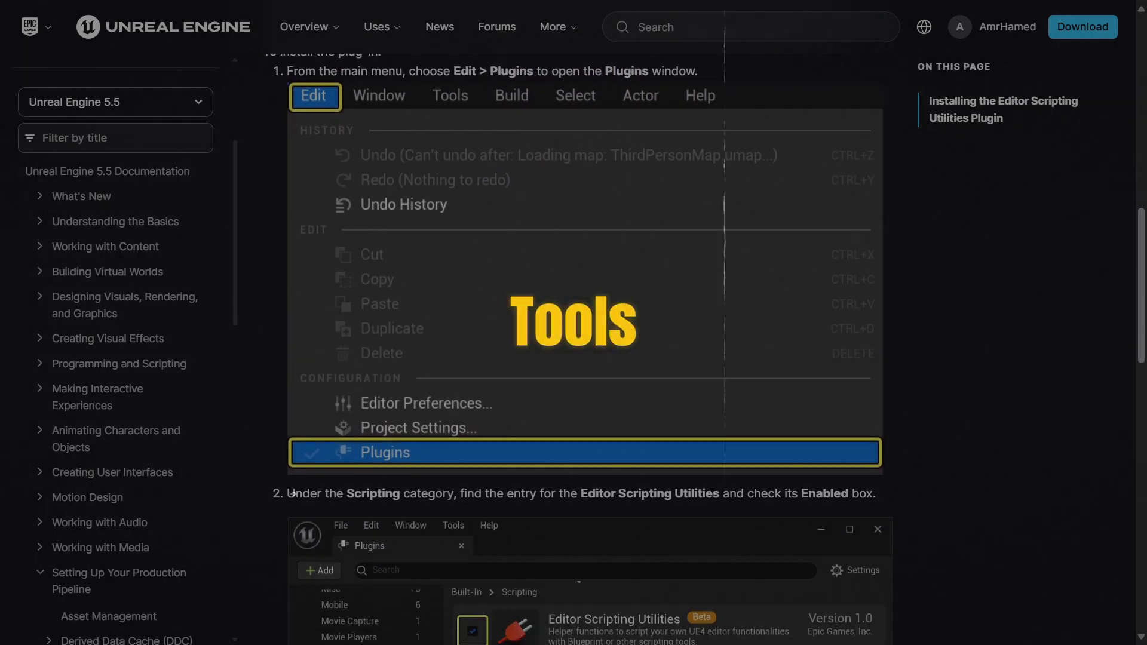
scroll(579, 359, "down", 2)
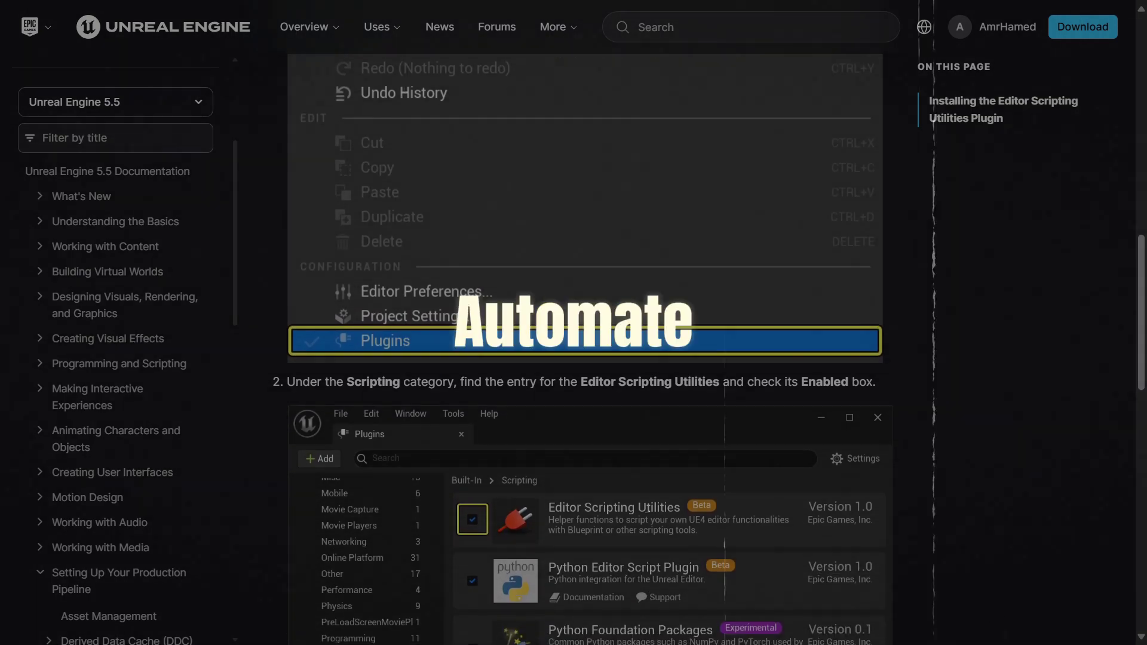
scroll(578, 358, "down", 2)
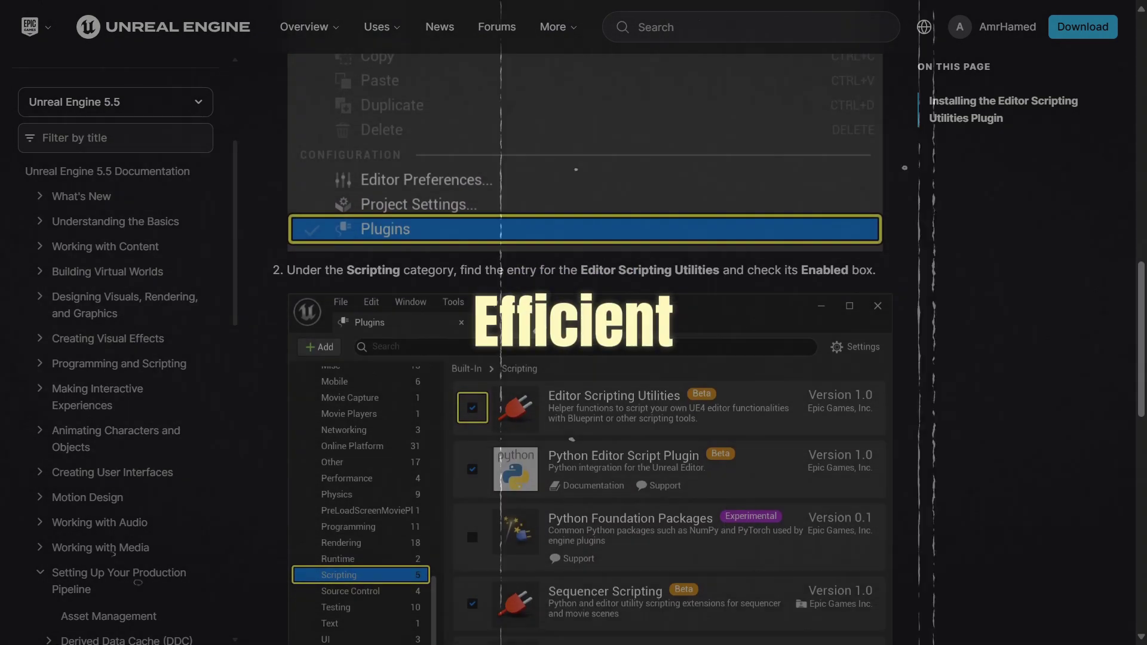
scroll(579, 359, "down", 1)
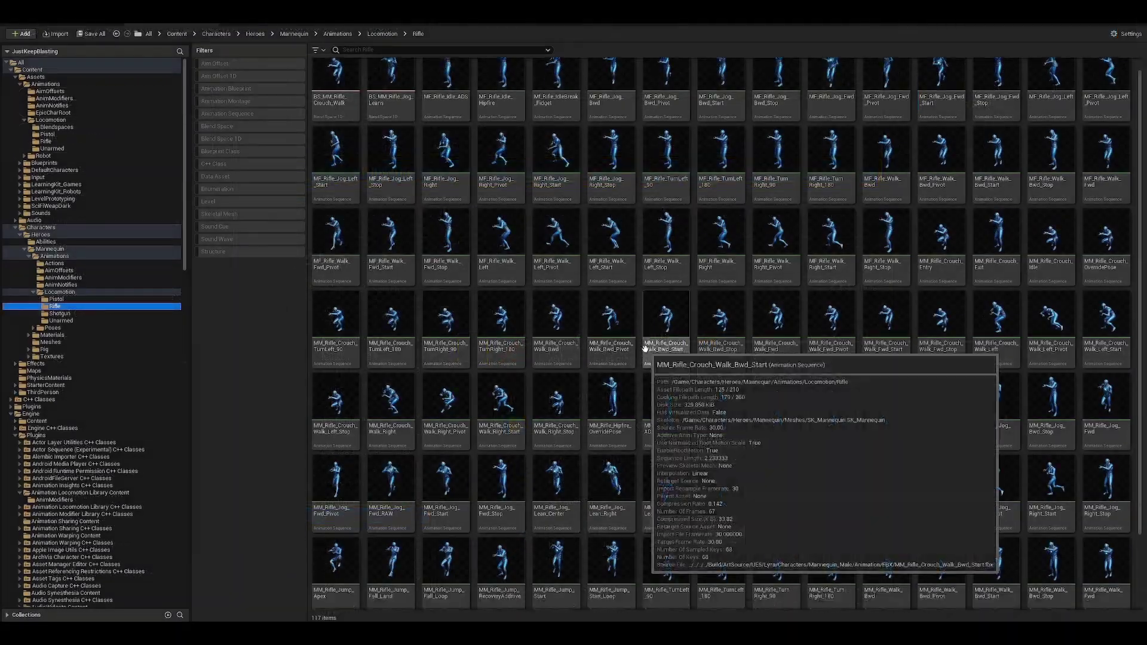
- Open the rifle walk animation from the Mannequin Rifle locomotion folder
scroll(896, 448, "down", 2)
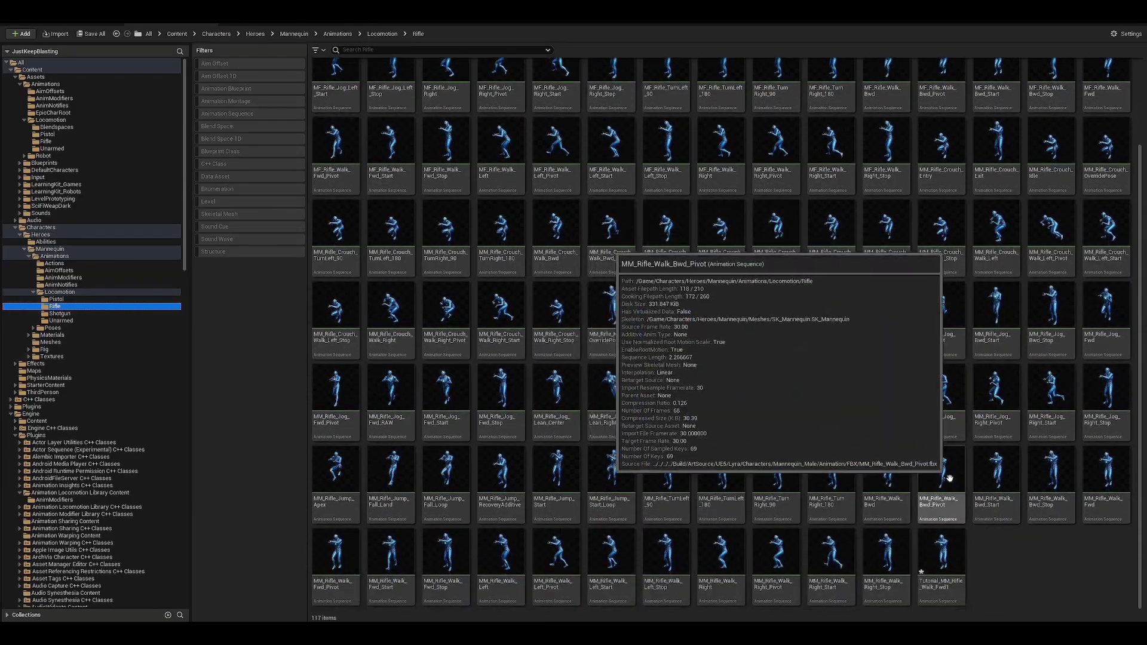
scroll(687, 359, "up", 1)
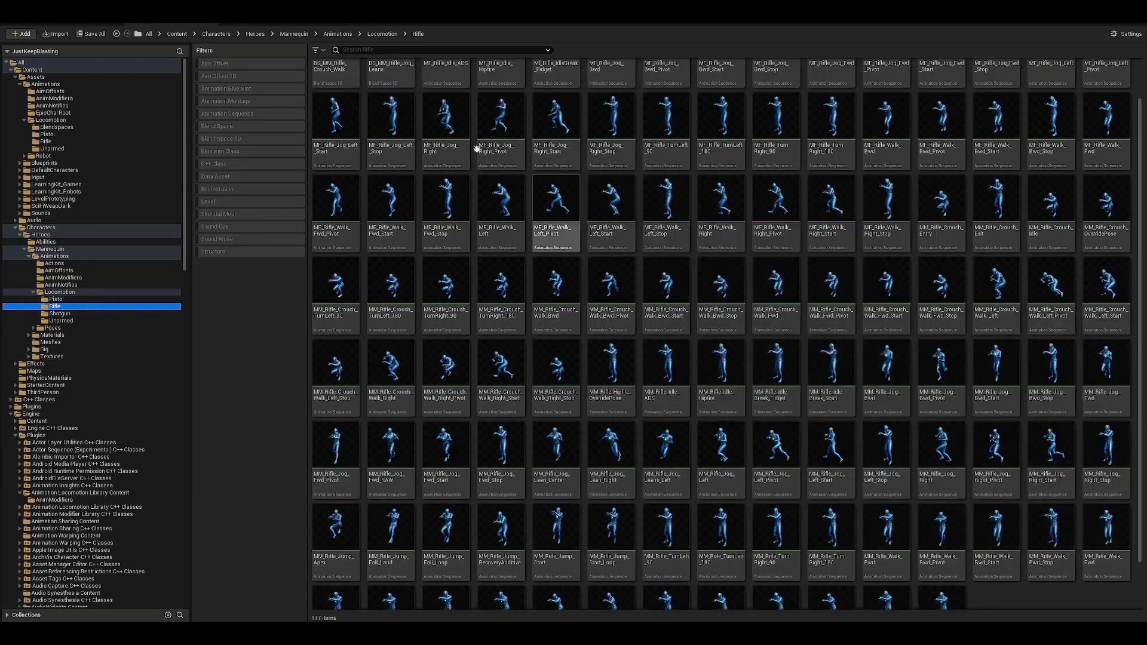
double_click(1107, 535)
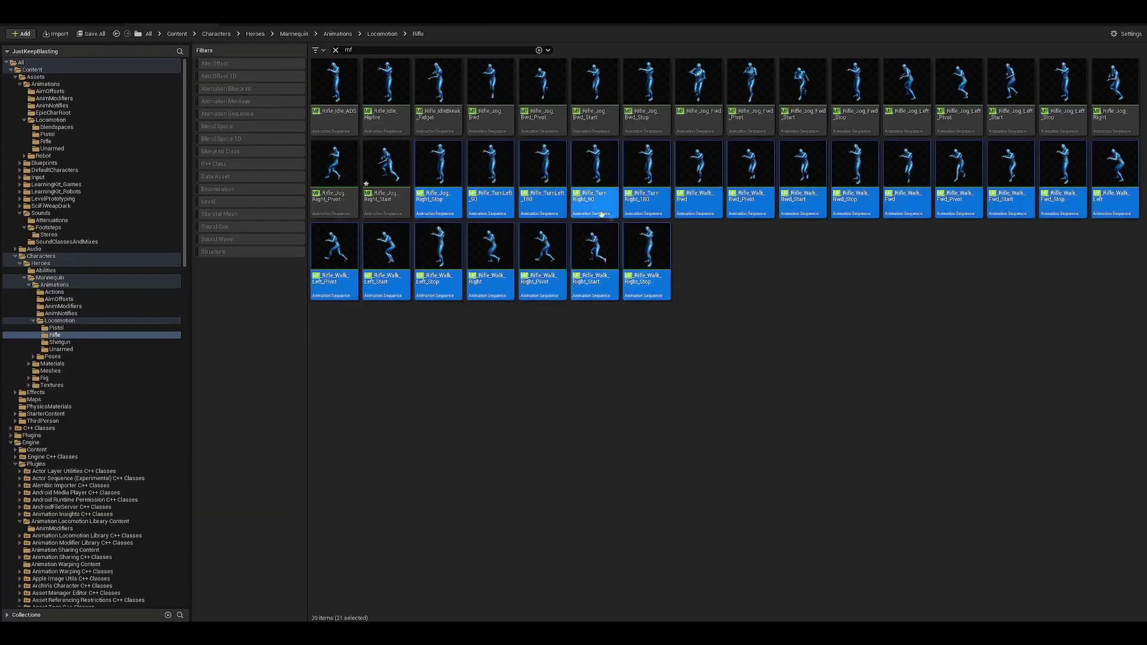
- Open the selected assets together with Asset Actions > Bulk Edit via Property Matrix
right_click(550, 202)
mouse_move(611, 238)
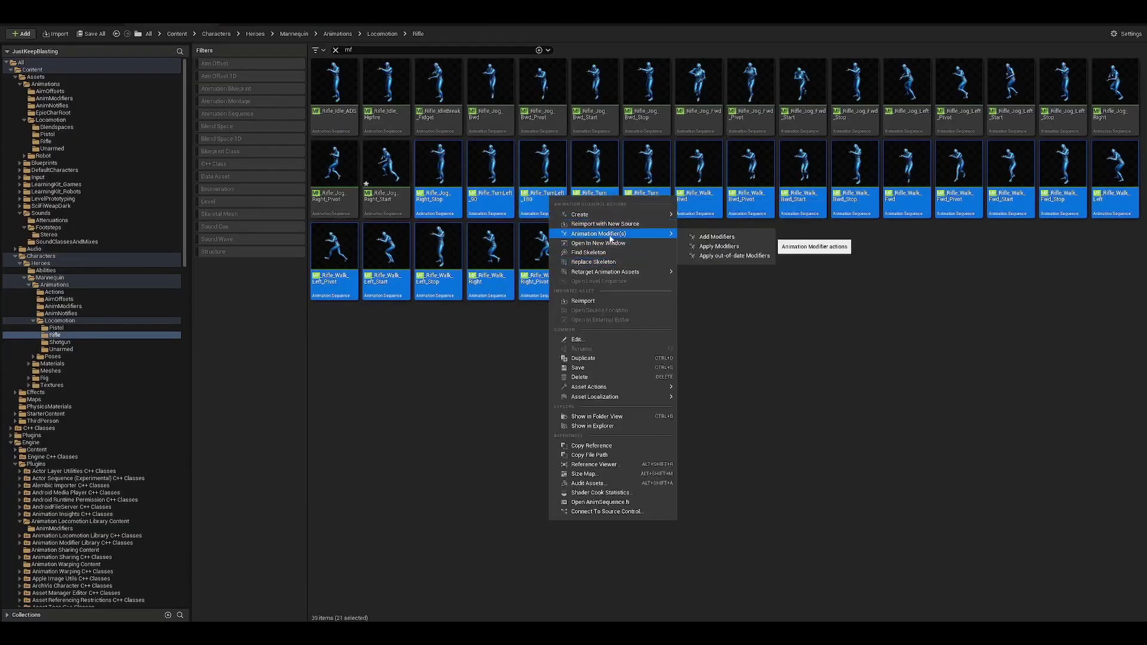
left_click(713, 238)
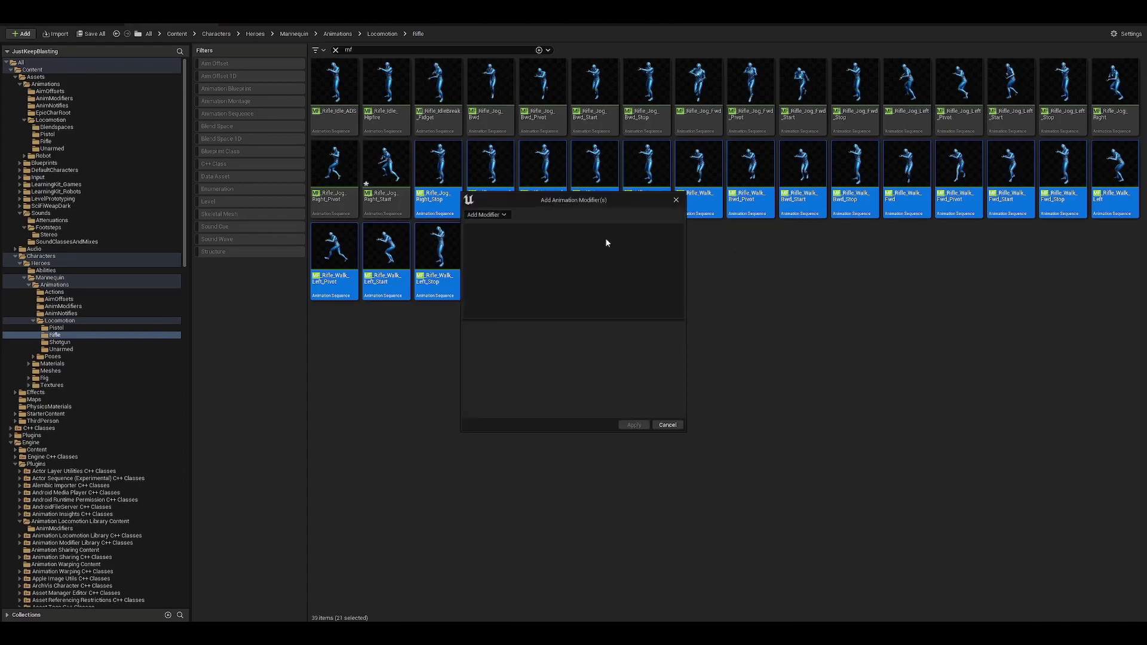
left_click(505, 215)
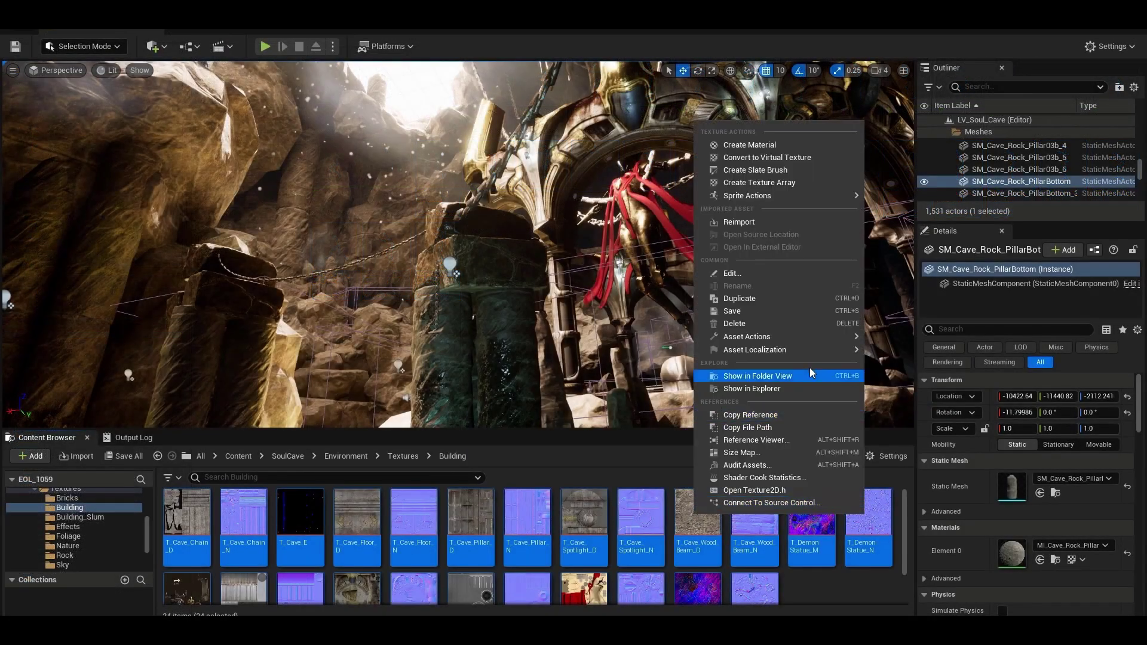
mouse_move(787, 338)
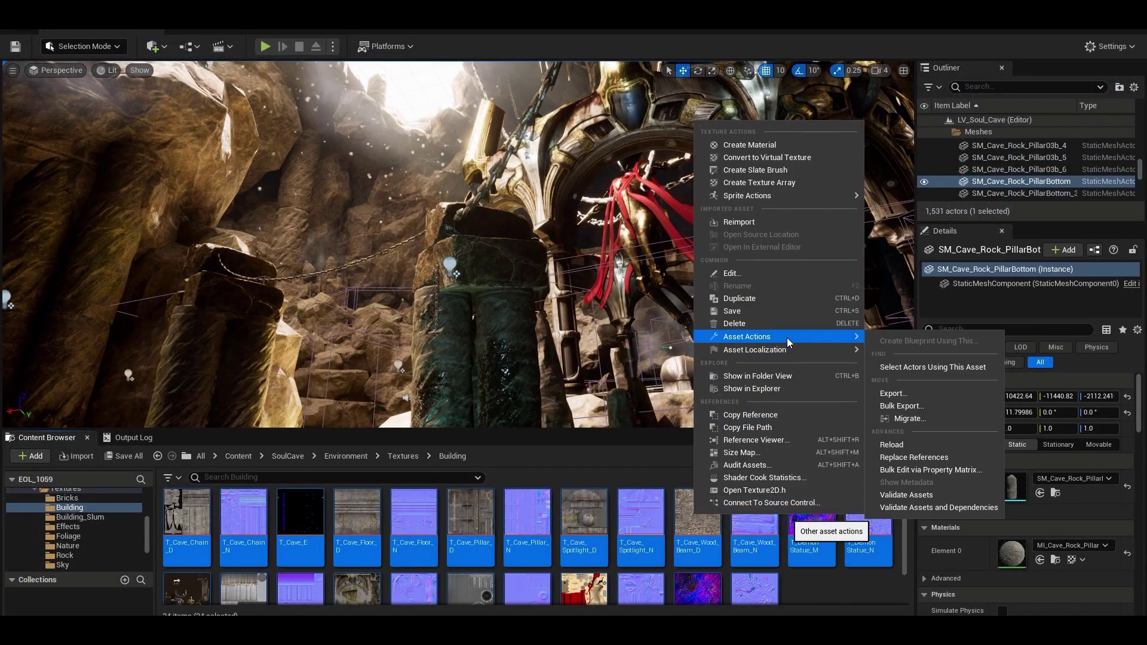
left_click(902, 470)
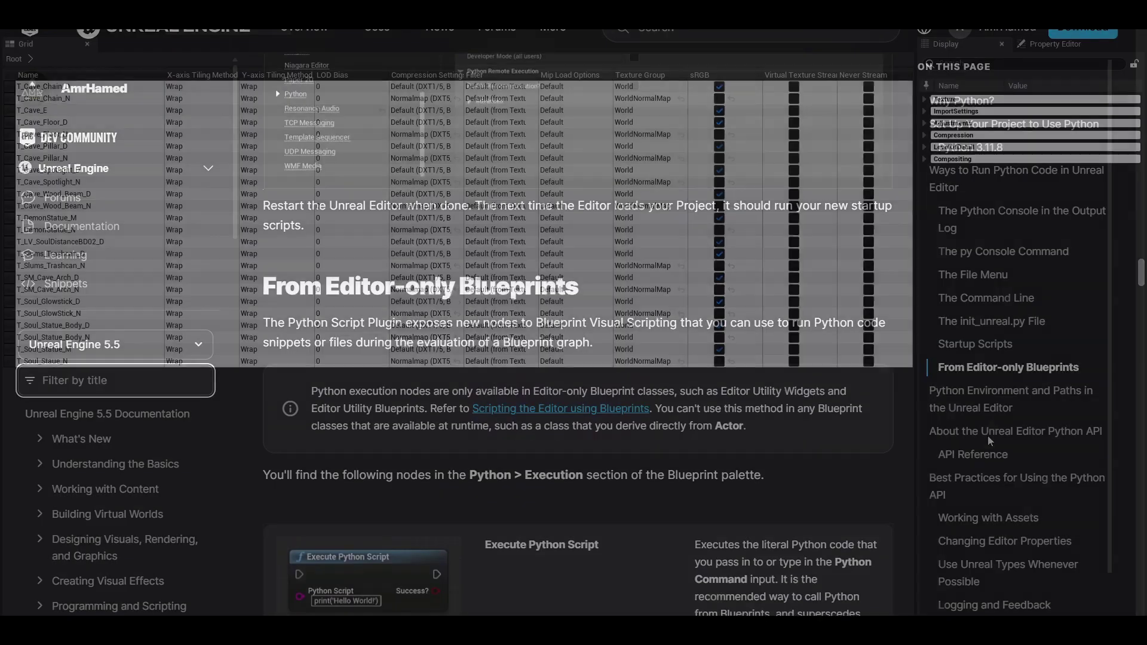
- Scroll through 'From Editor-only Blueprints' and the Execute Python Script node description
scroll(578, 335, "down", 1)
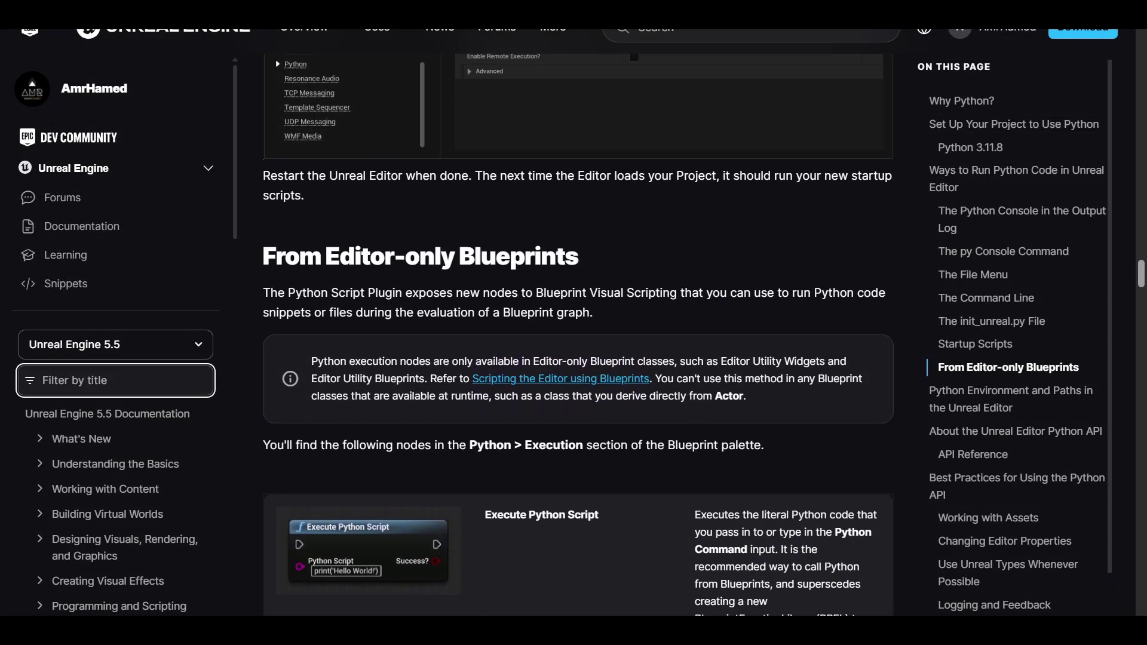
scroll(578, 335, "down", 1)
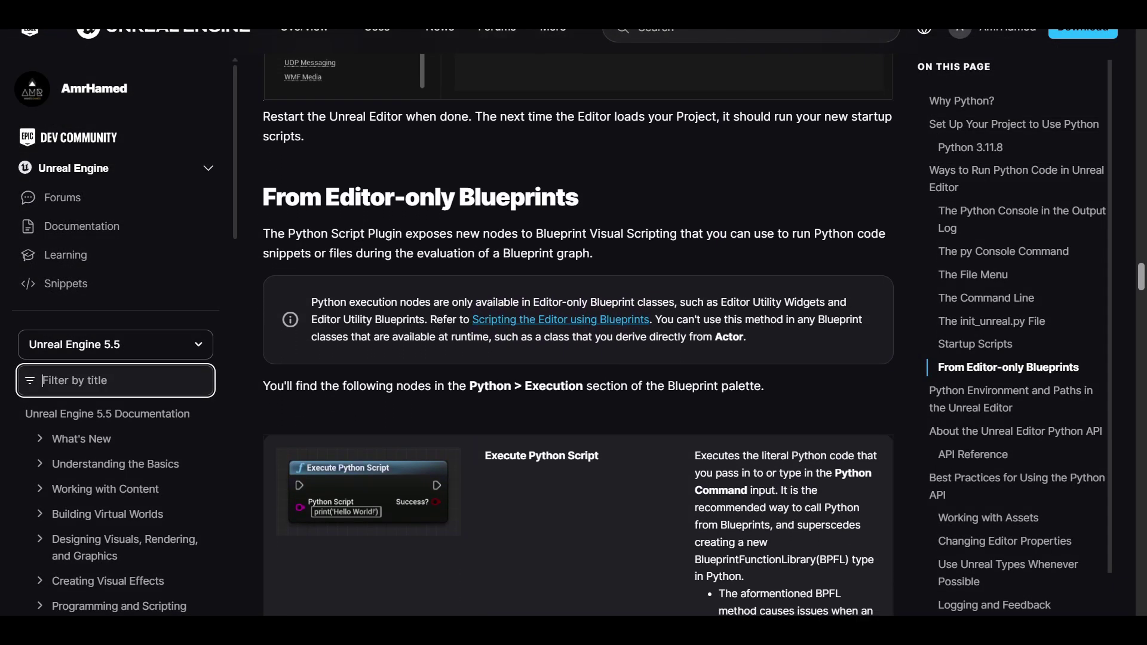
scroll(578, 335, "down", 1)
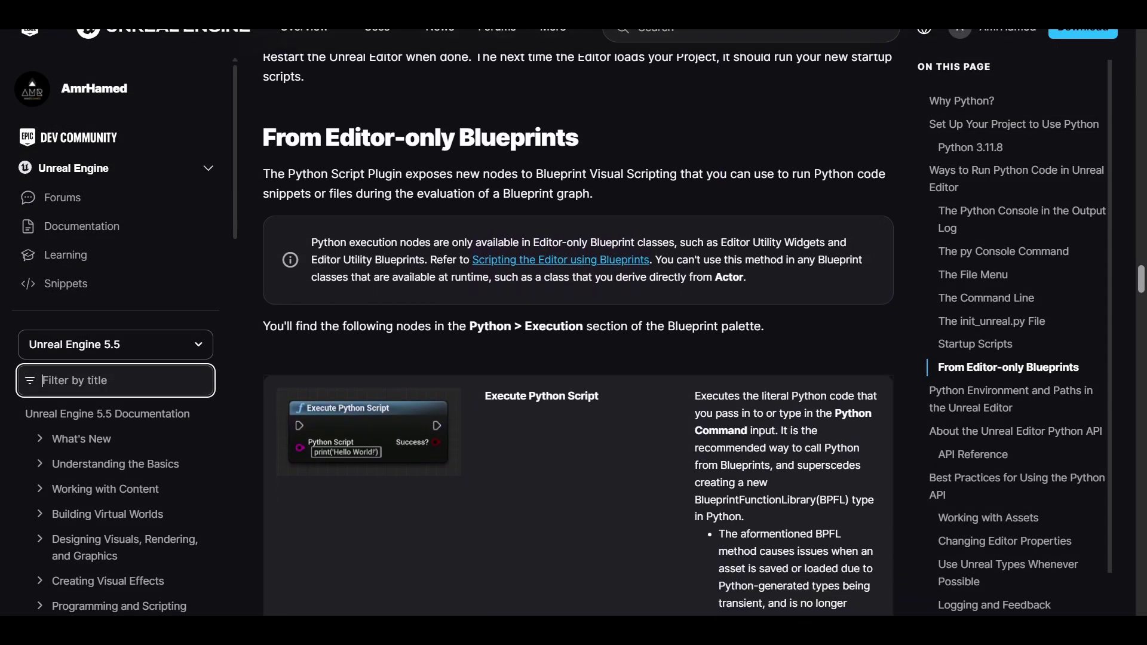
scroll(578, 335, "down", 1)
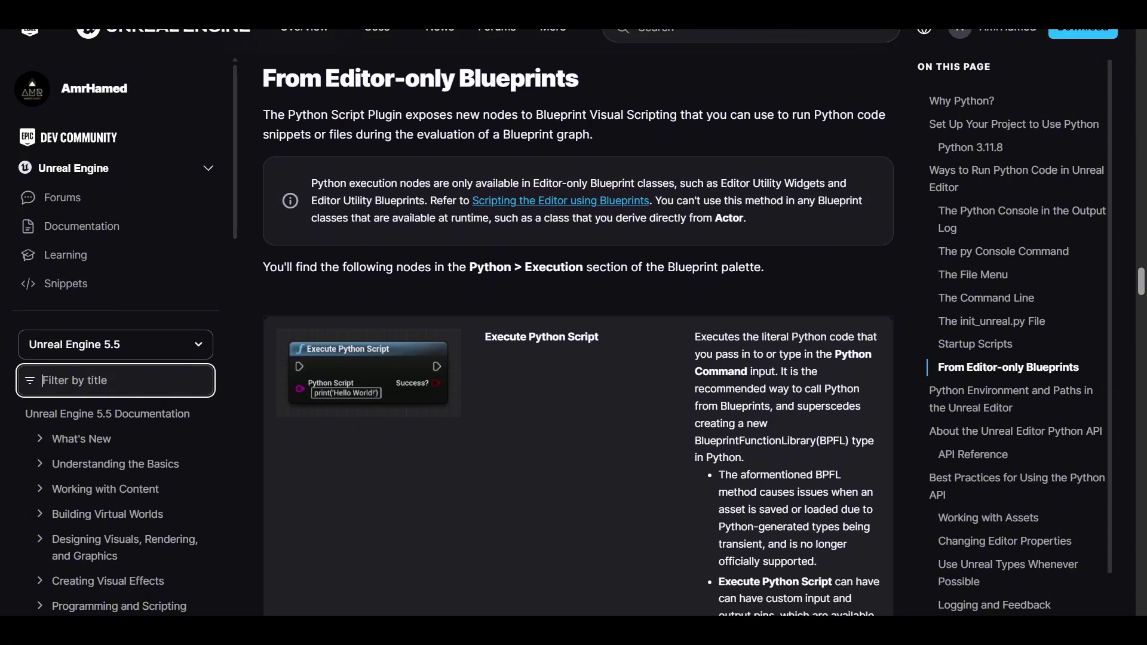
scroll(578, 335, "down", 1)
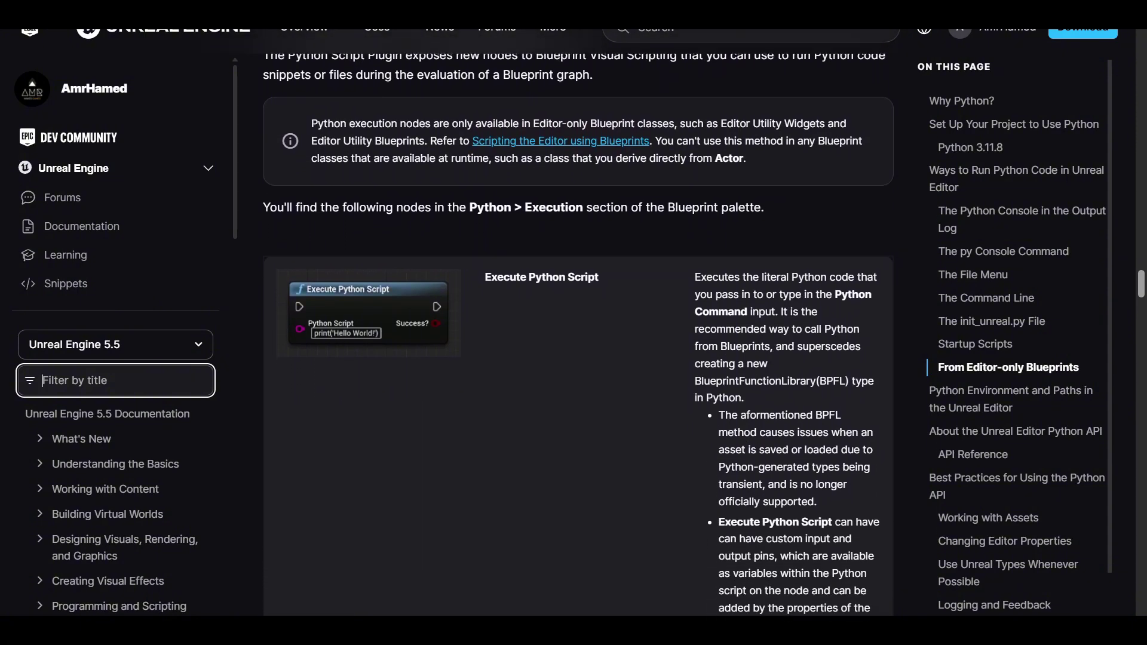
scroll(578, 334, "down", 1)
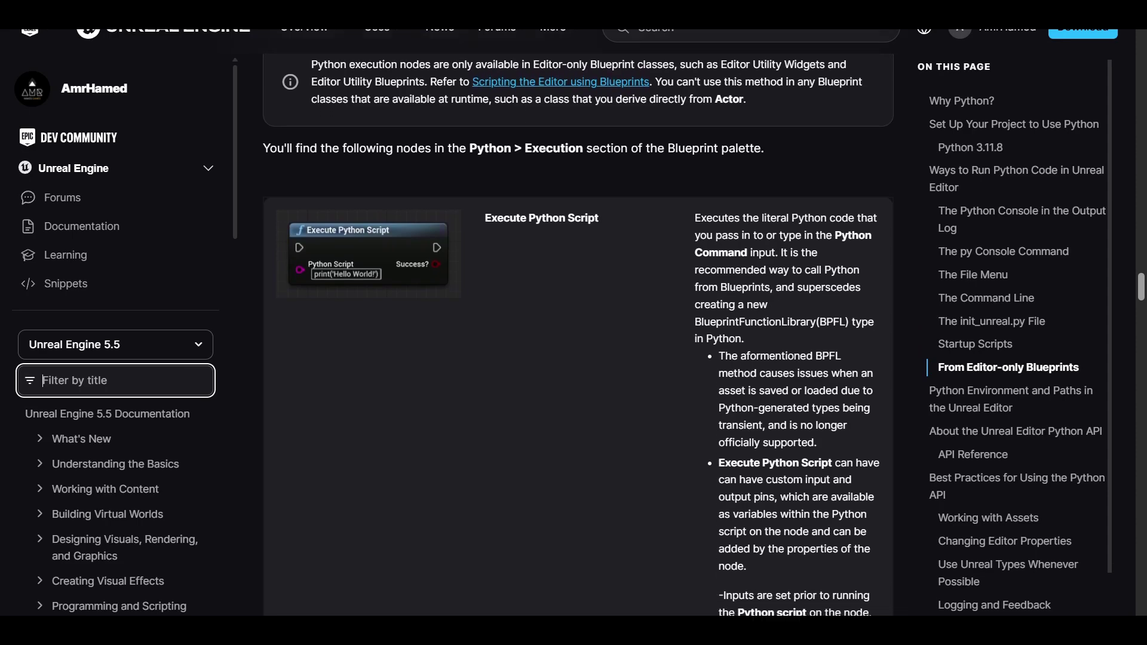
scroll(578, 335, "down", 1)
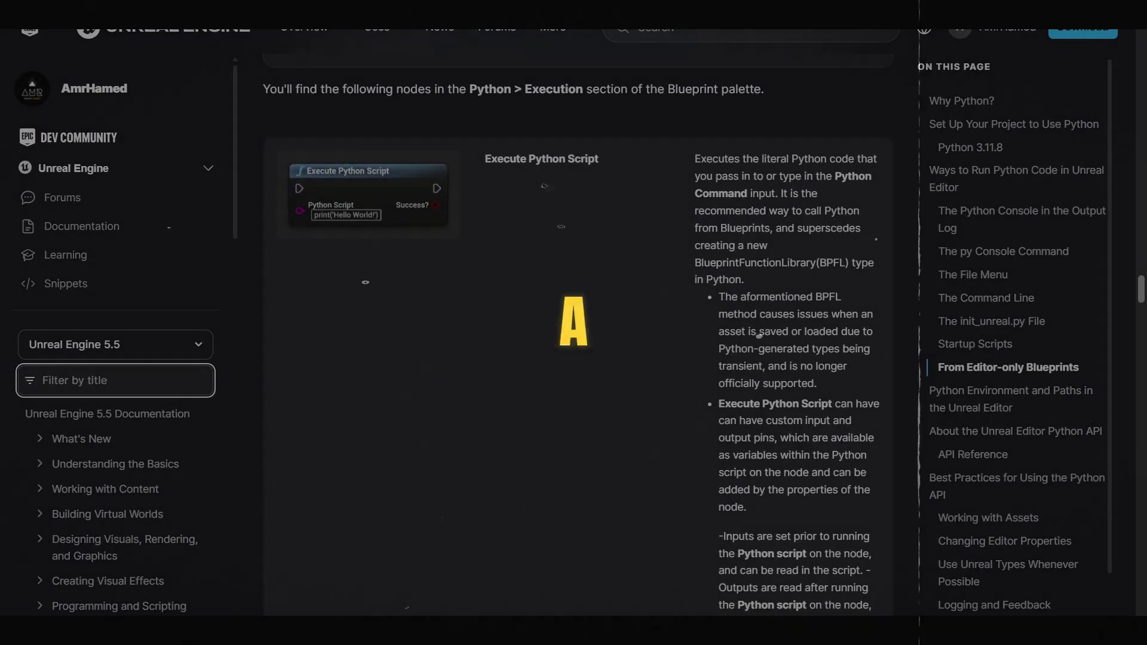
scroll(577, 334, "down", 1)
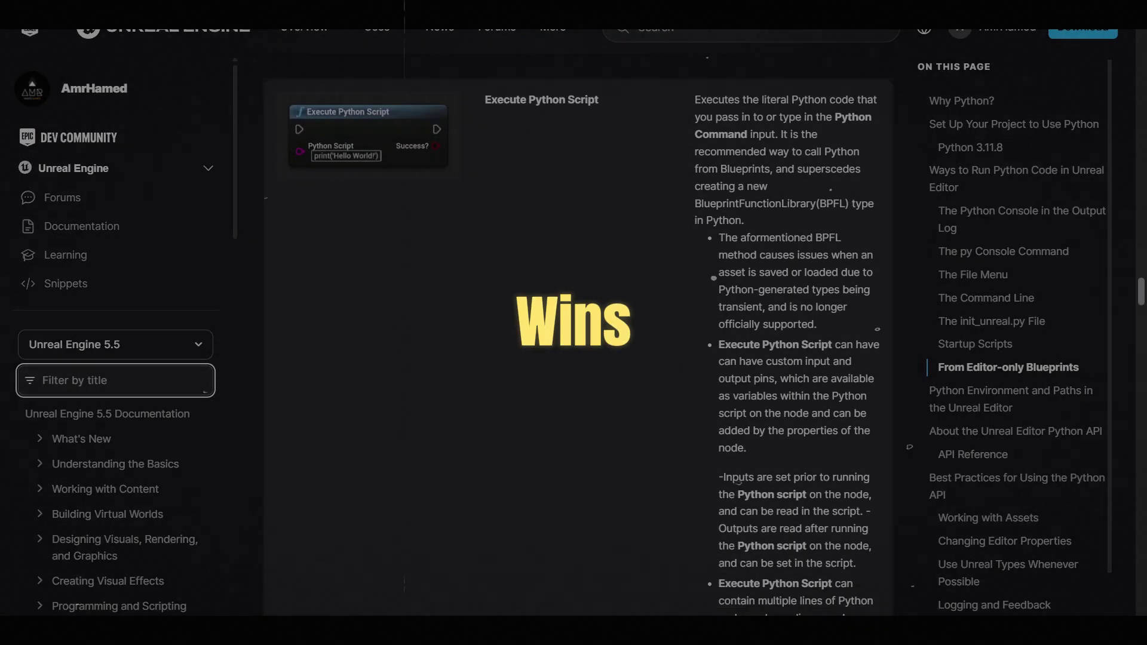
scroll(578, 334, "down", 1)
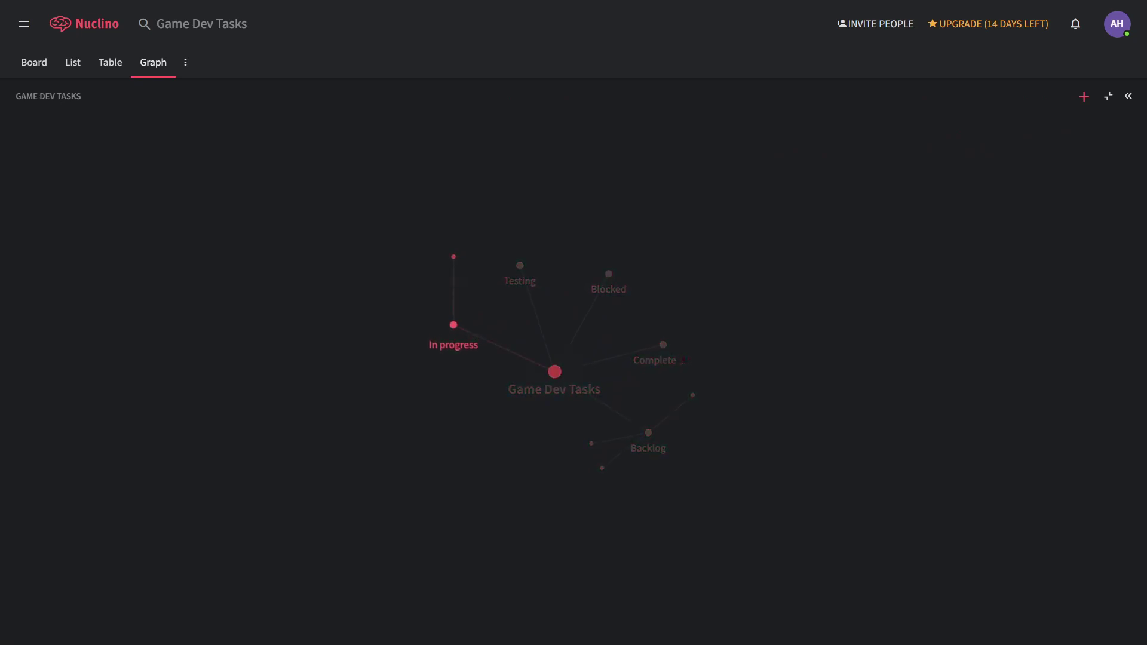
- In the graph, select In progress, then Backlog, and open the Combat music task
left_click(453, 325)
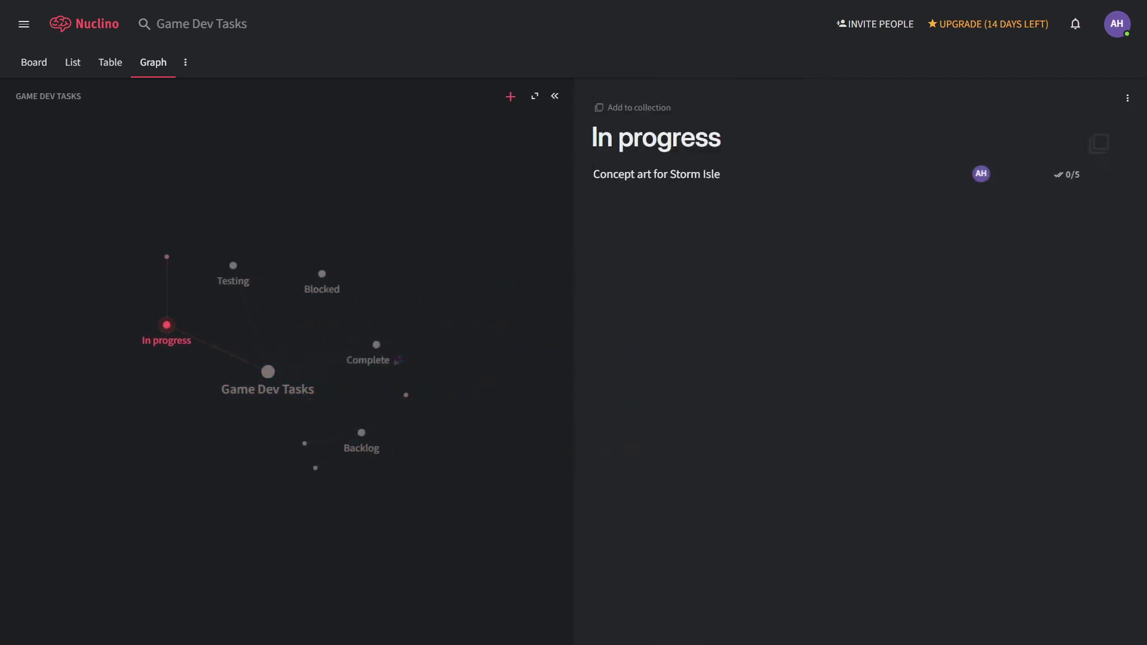
left_click(361, 433)
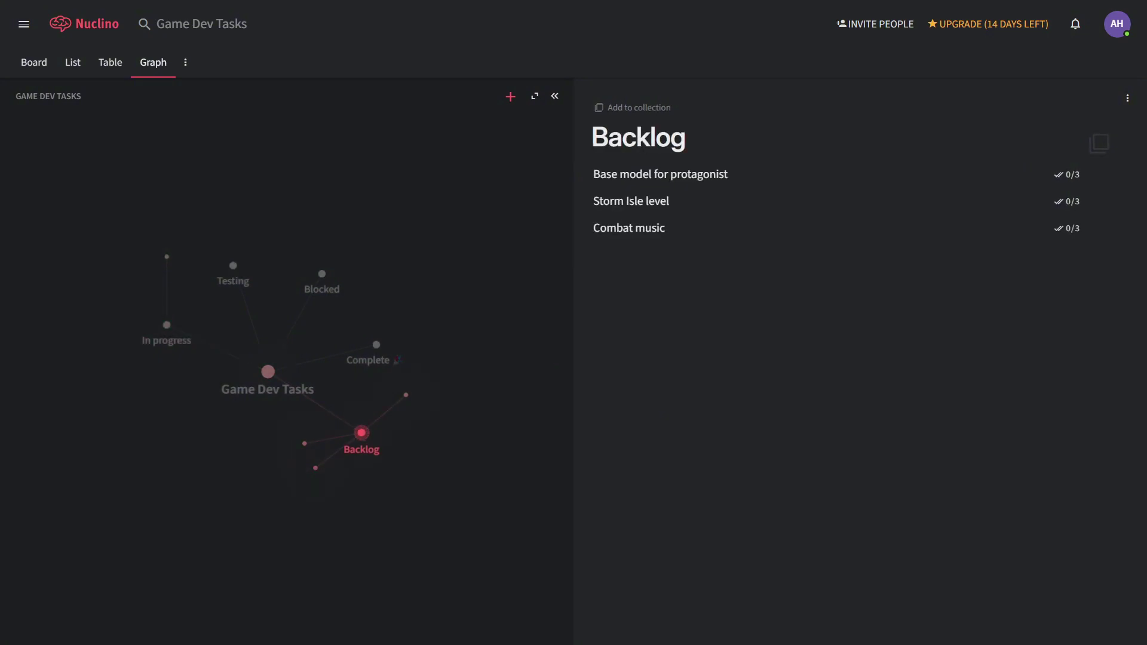
left_click(629, 228)
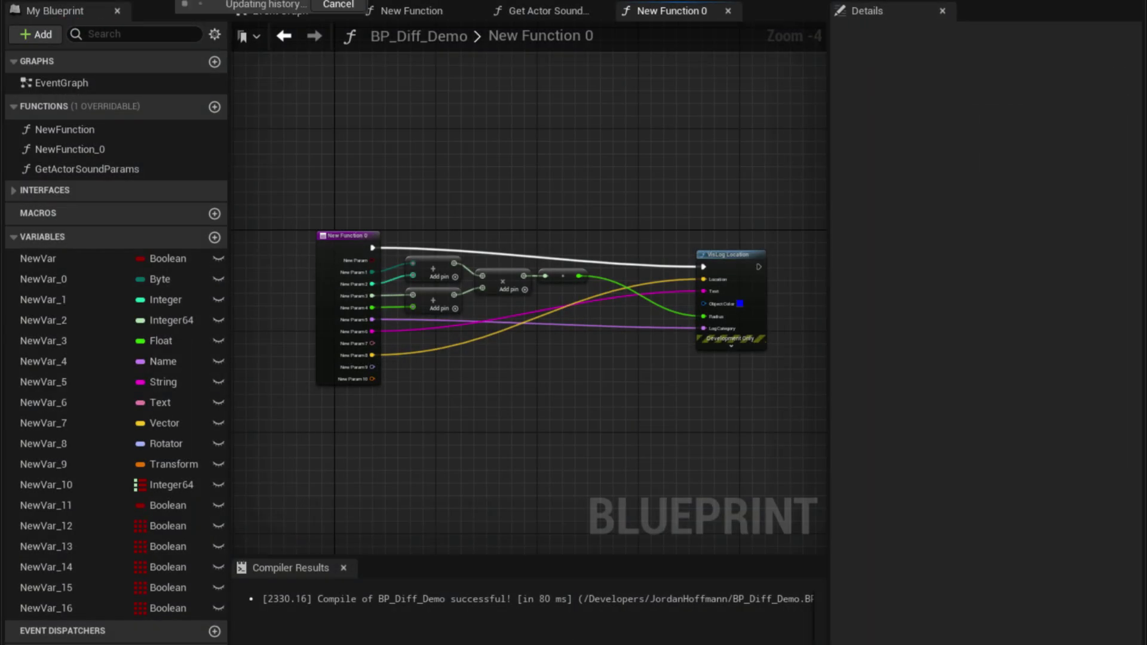
- Diff the Blueprint against its Depot revision and show the Class Settings differences
left_click(206, 7)
mouse_move(220, 26)
left_click(526, 66)
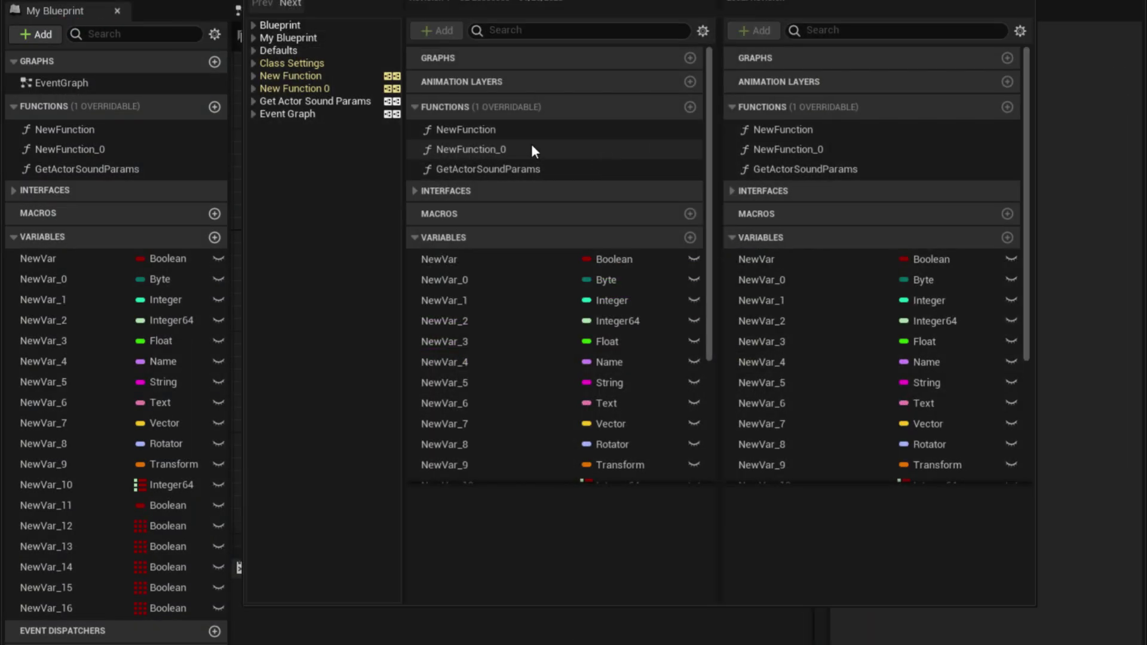
left_click(278, 63)
- Step through the next four differences, including the added nodes
left_click(291, 4)
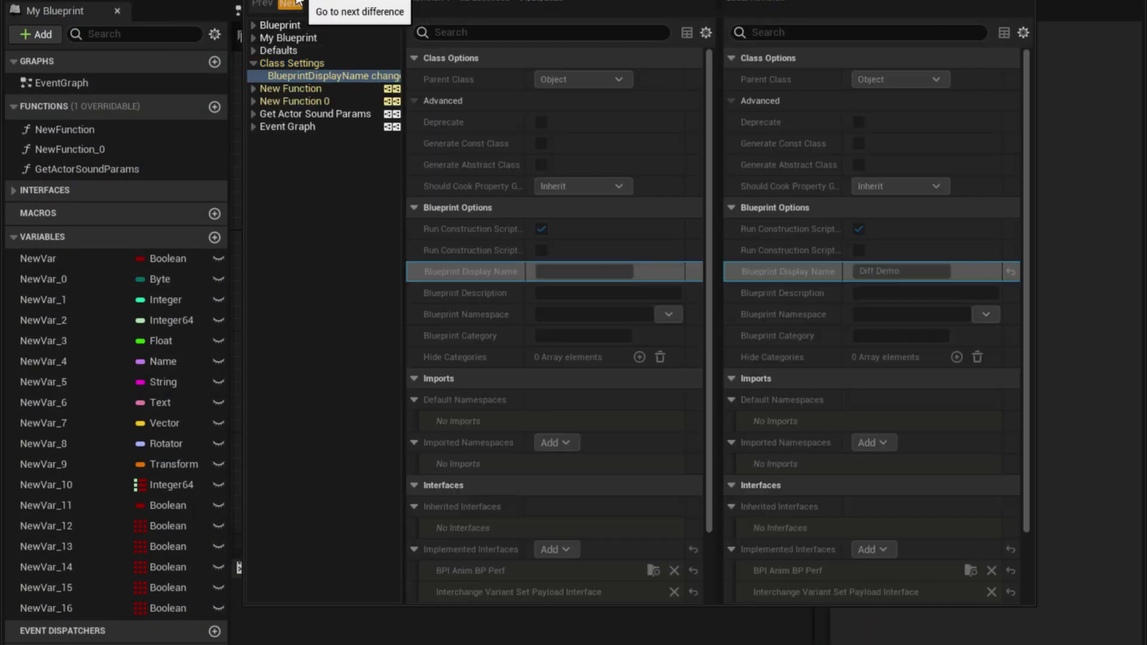
left_click(293, 4)
left_click(292, 4)
left_click(292, 4)
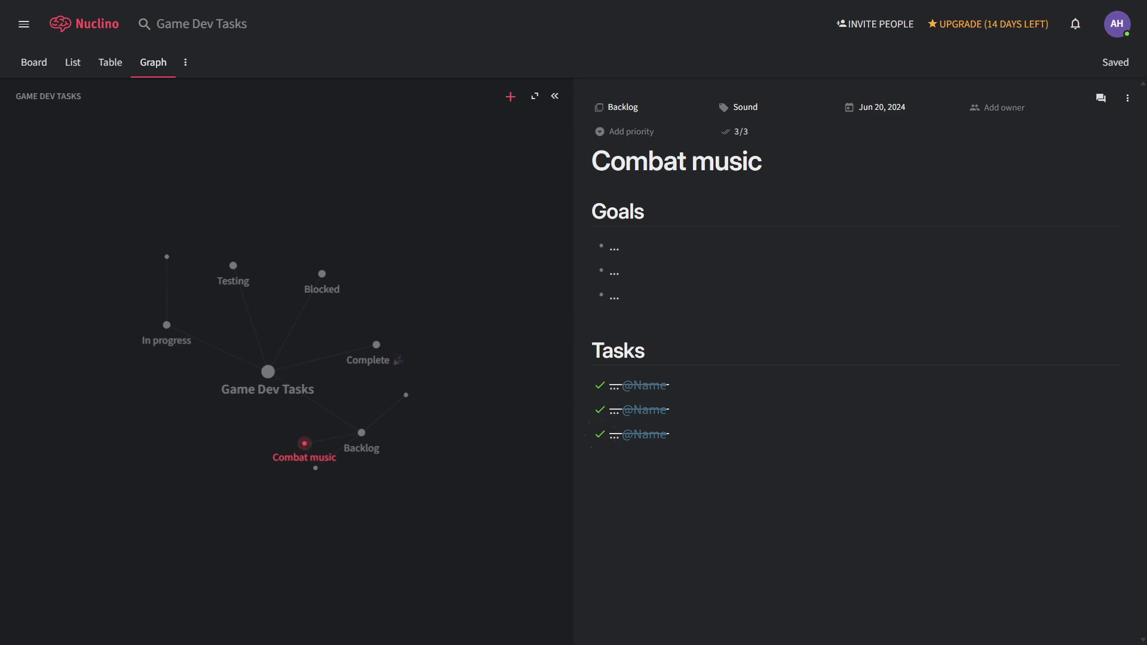
- Add a Due date sort and a Status 'is not' filter excluding Done and Archived tasks
left_click(362, 432)
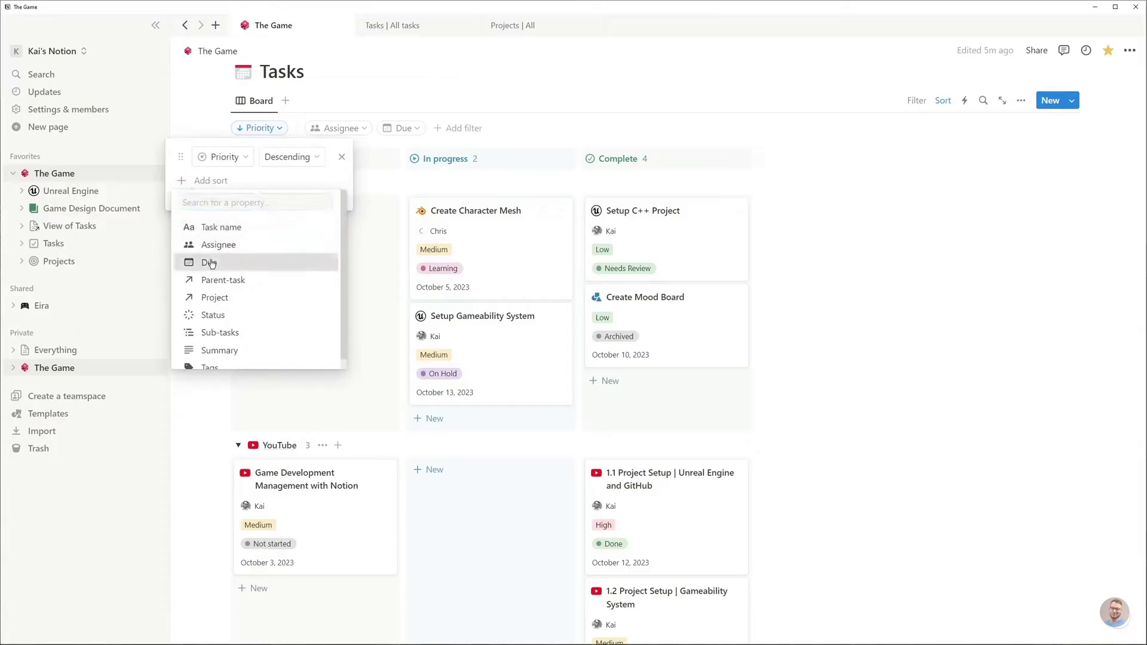
left_click(211, 264)
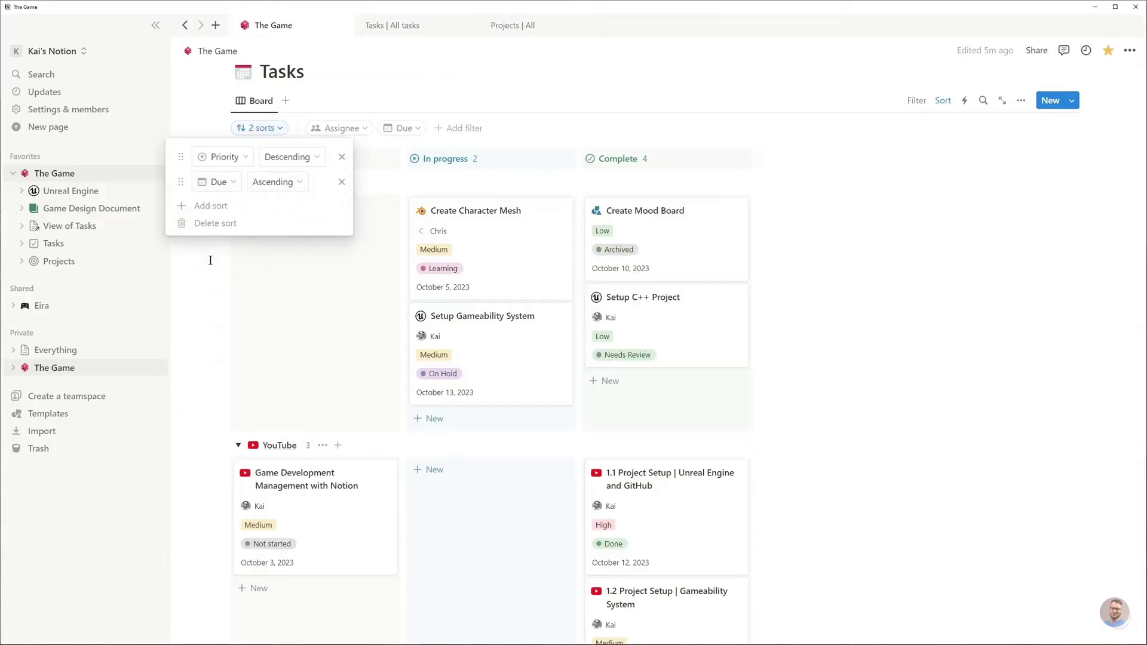
left_click(440, 129)
left_click(423, 248)
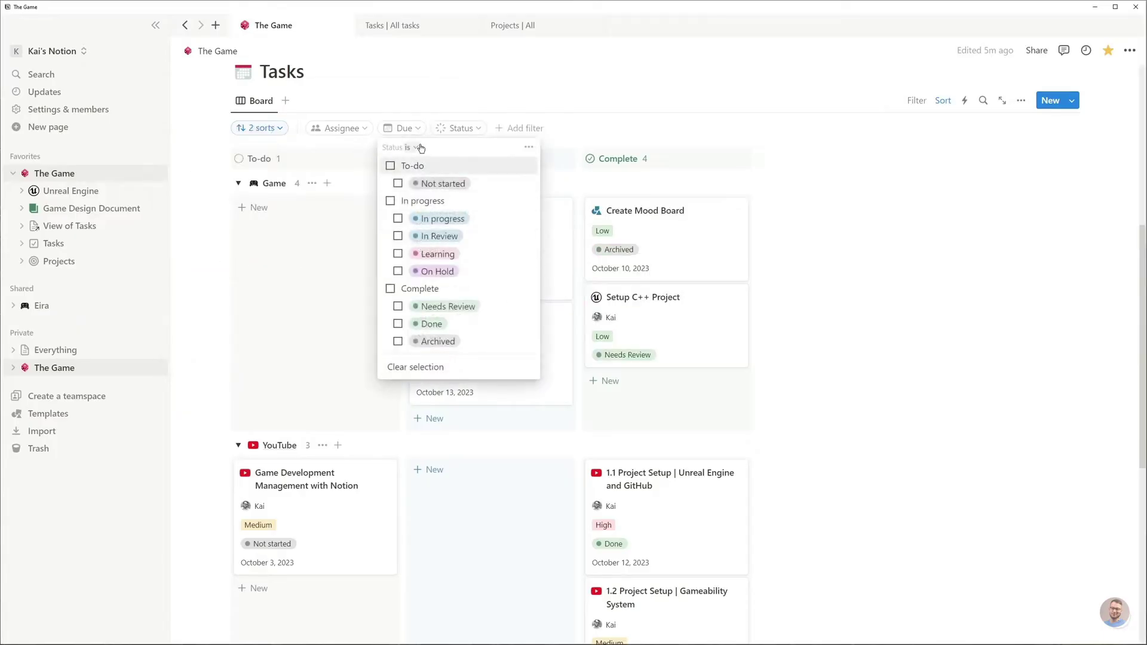
left_click(395, 183)
left_click(398, 324)
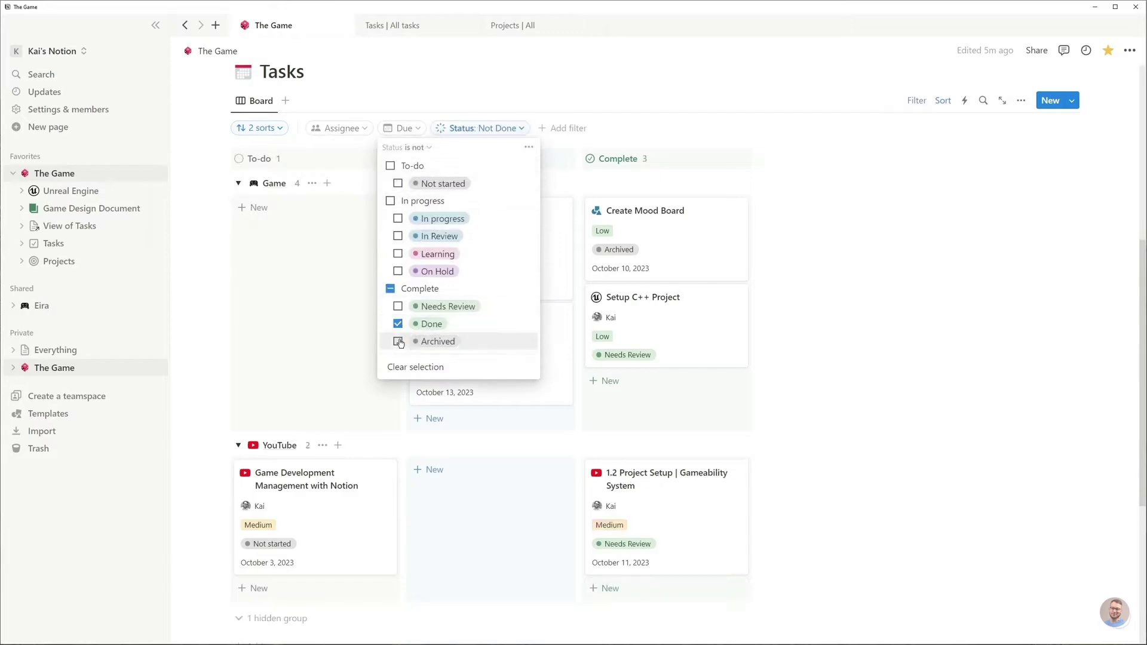
left_click(398, 341)
left_click(585, 127)
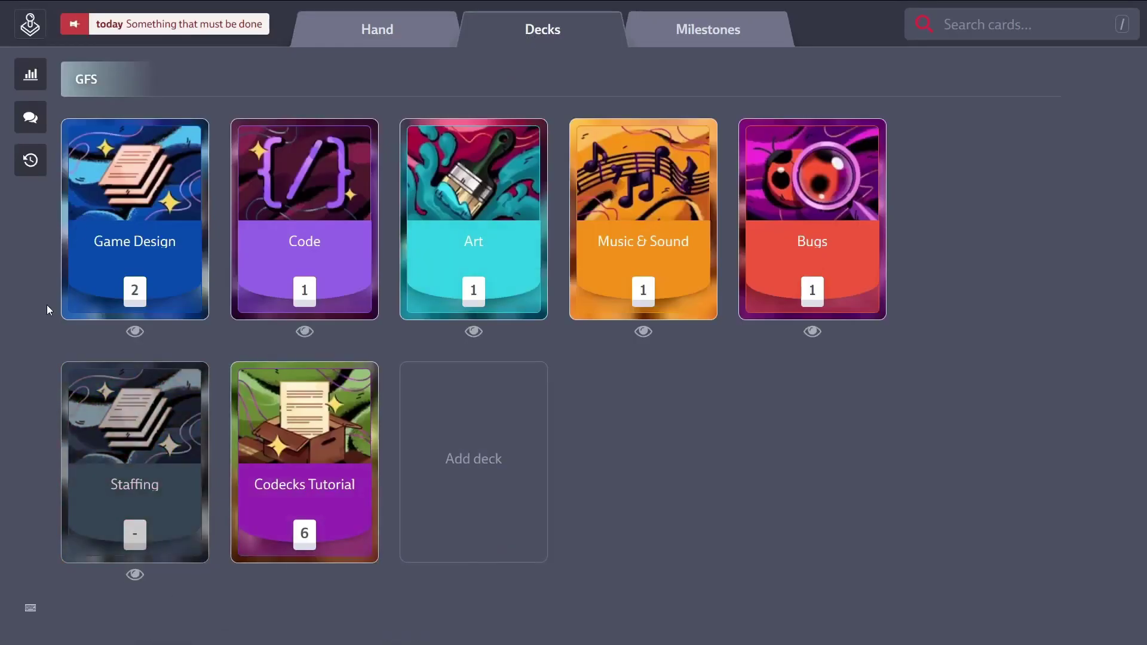
- Turn on the Playground project in the organization's projects panel
left_click(28, 33)
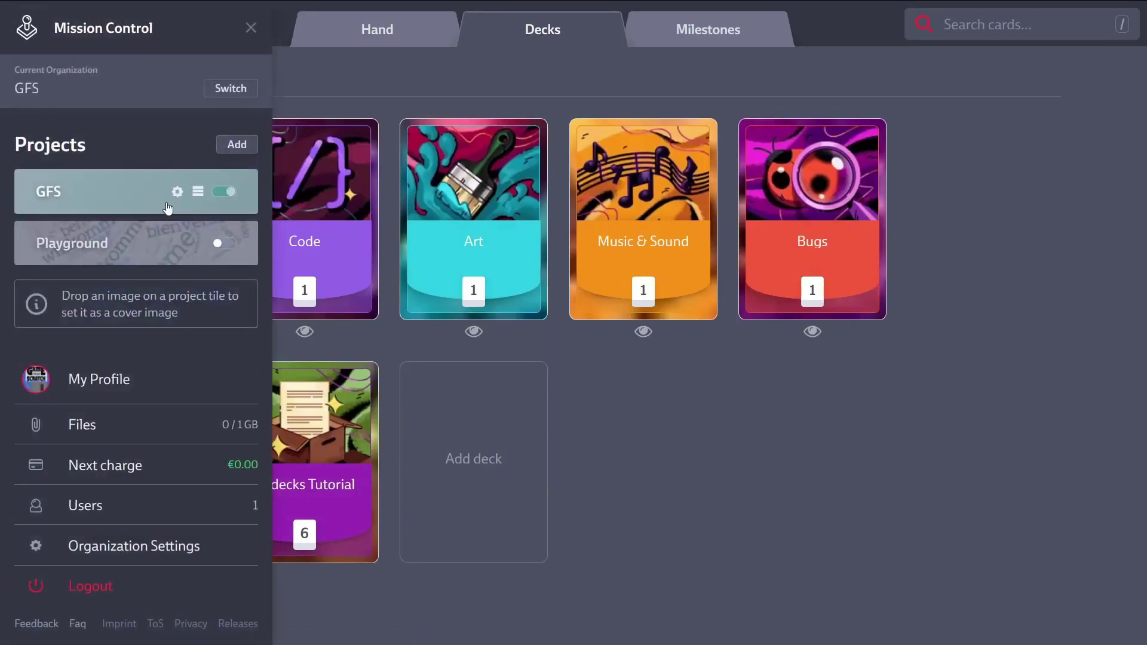
left_click(226, 240)
scroll(849, 438, "down", 4)
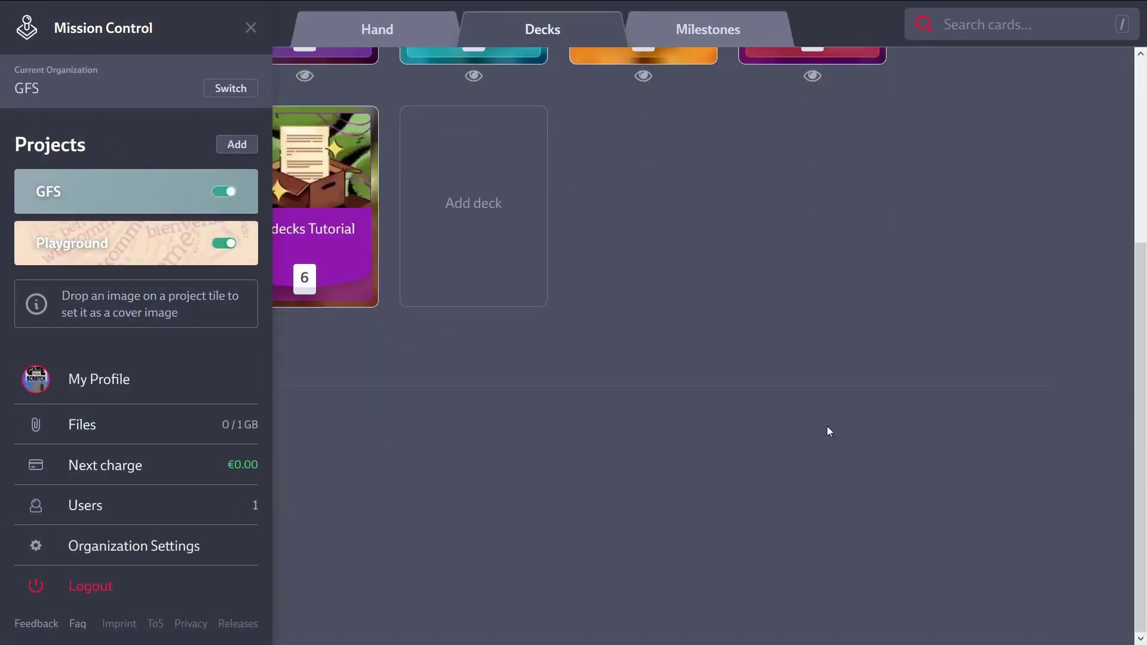
left_click(829, 431)
- Move the Codecks Tutorial deck into the Playground project
scroll(617, 402, "up", 2)
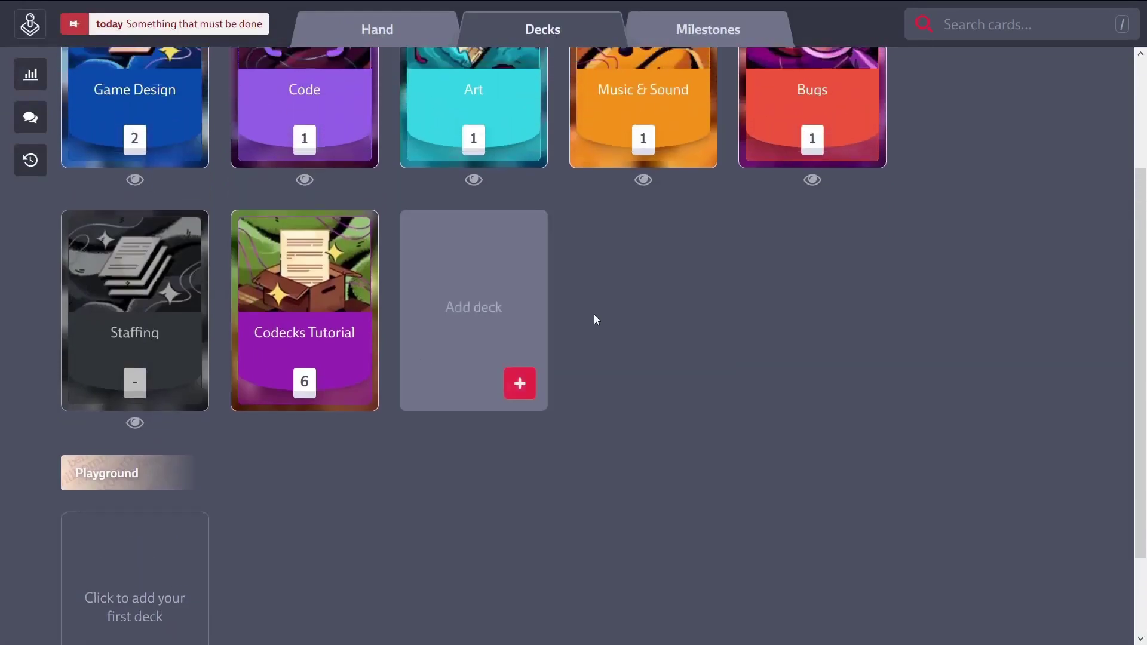
scroll(594, 320, "down", 2)
left_click_drag(215, 282, 155, 502)
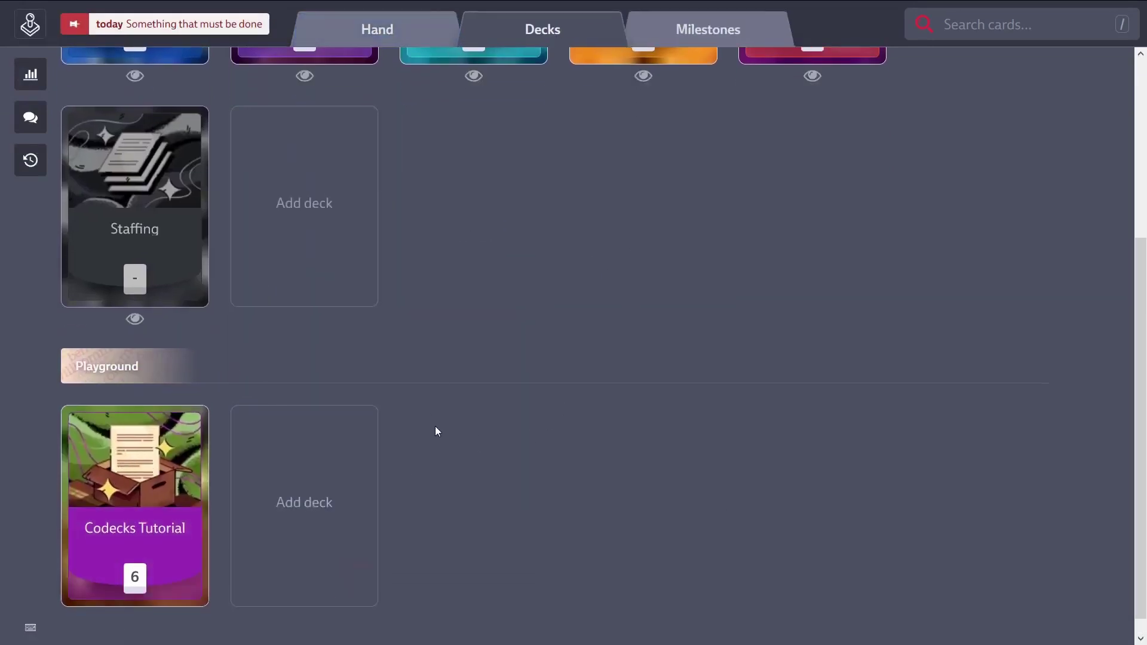
scroll(435, 426, "down", 1)
- Start creating a new deck in the Playground project
left_click(319, 514)
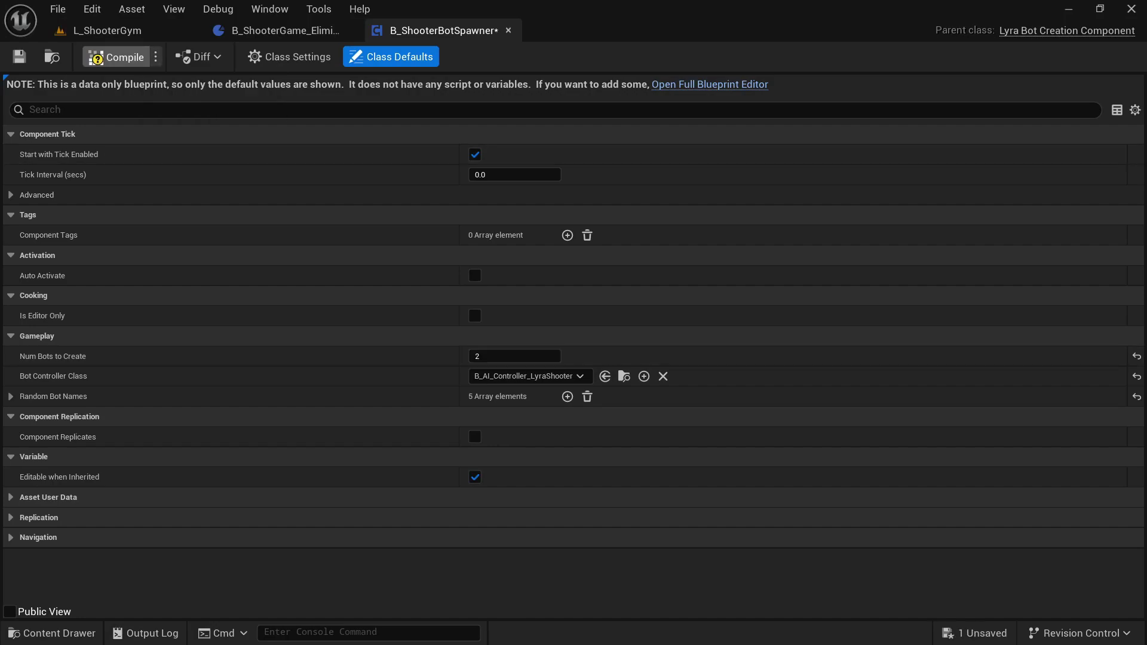
- Playtest L_ShooterGym with the current bot count, then return to the editor
key("ctrl+Tab")
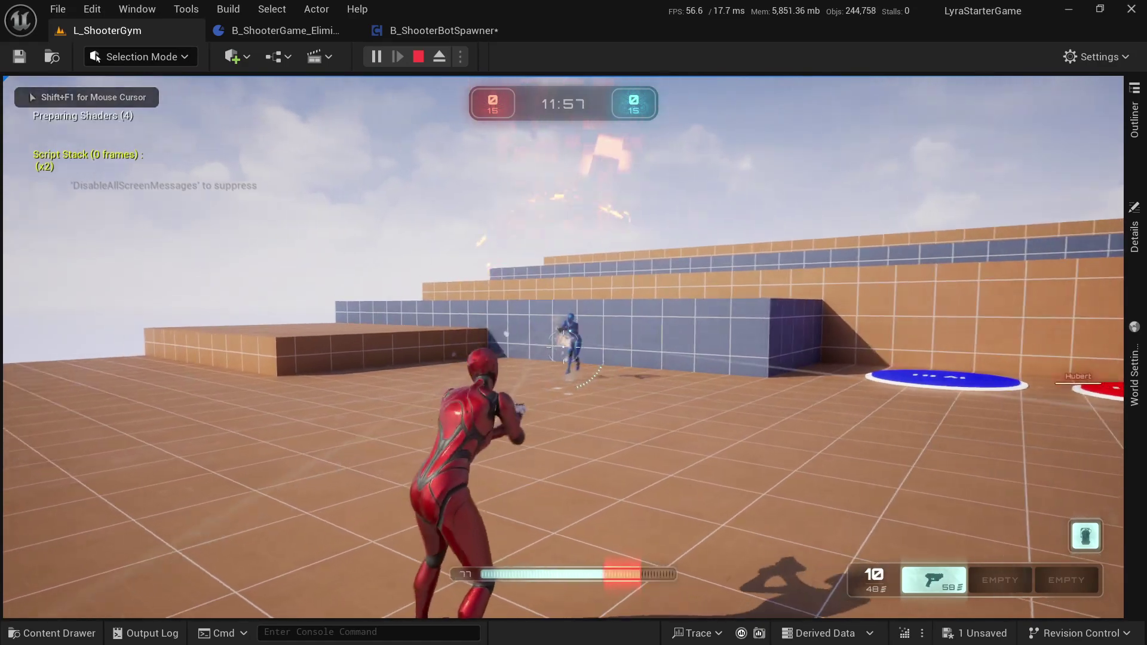
key("ctrl+Tab")
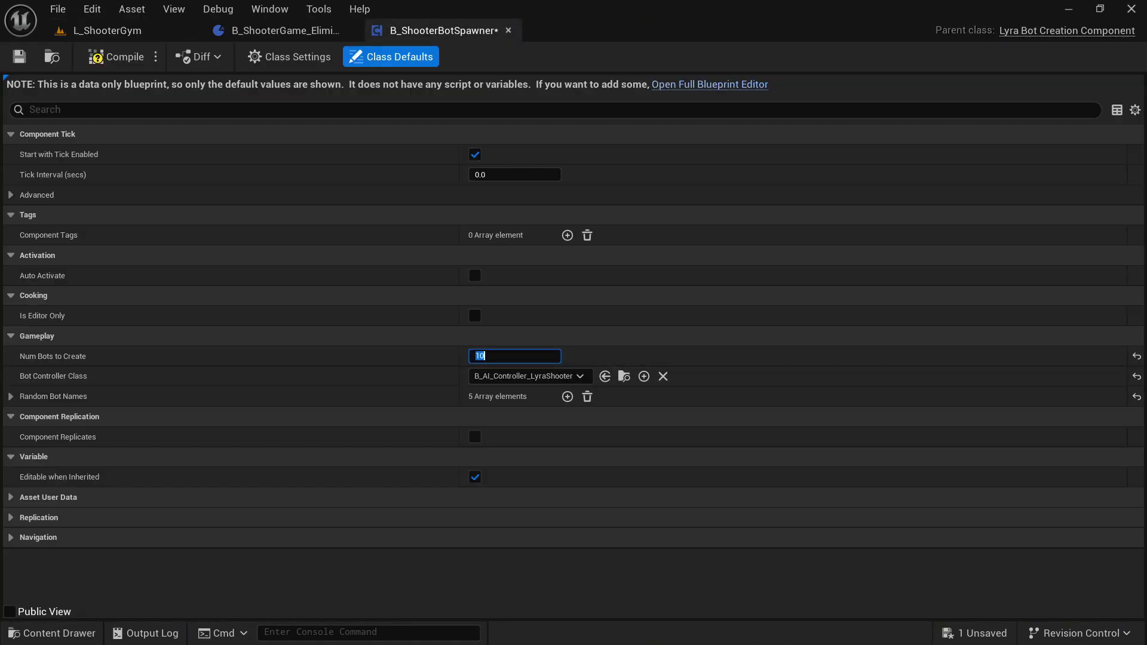
key("ctrl+Tab")
key("alt+p")
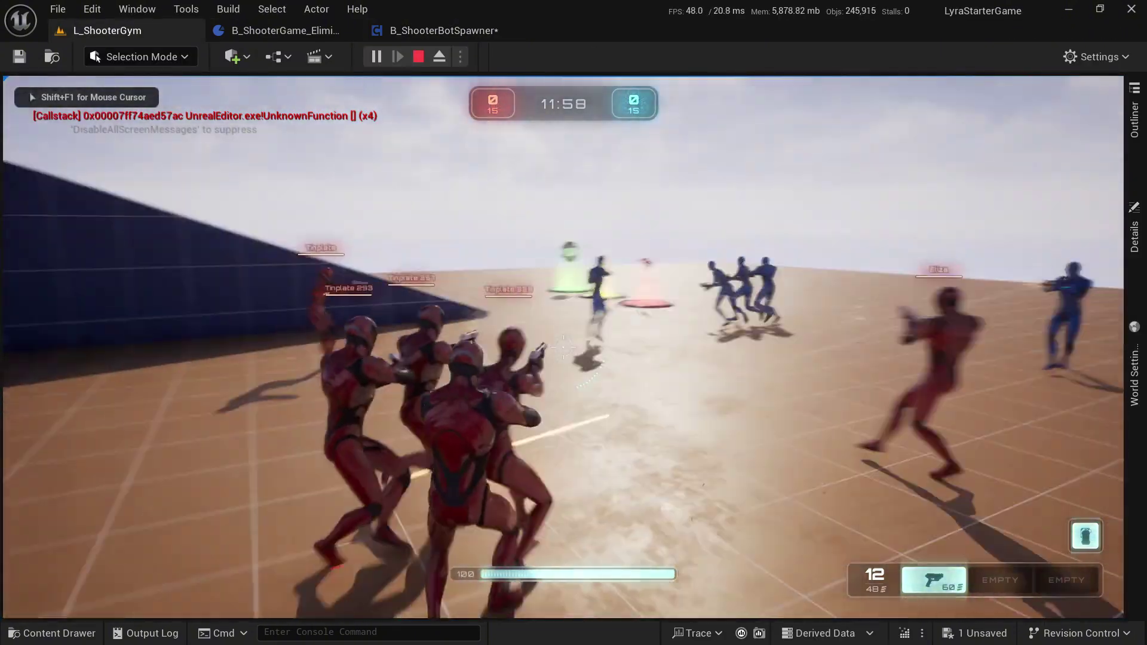
key("w")
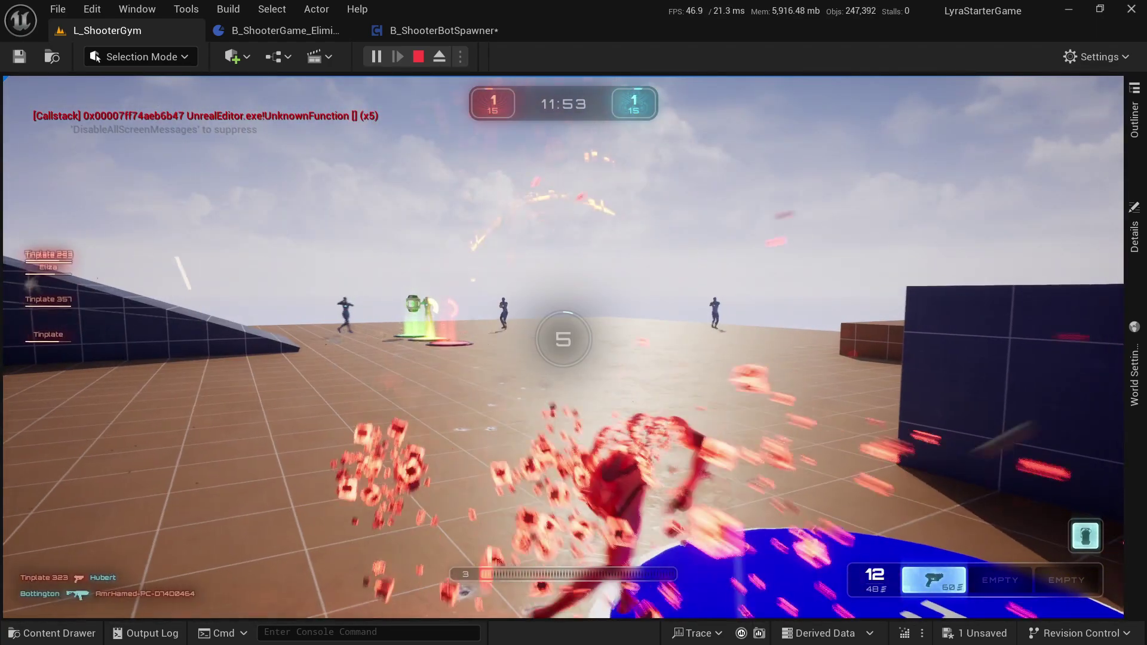
key("Escape")
- Check the spawner's Num Bots to Create and replay L_ShooterGym with the new bot count
left_click(443, 31)
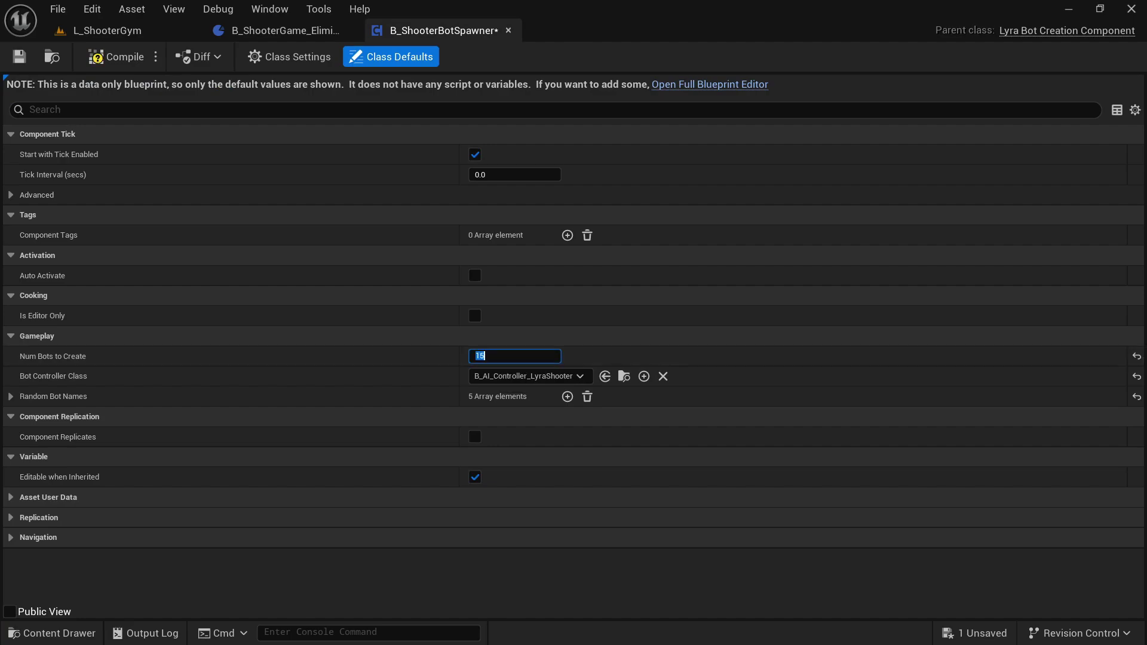
left_click(99, 31)
key("alt+p")
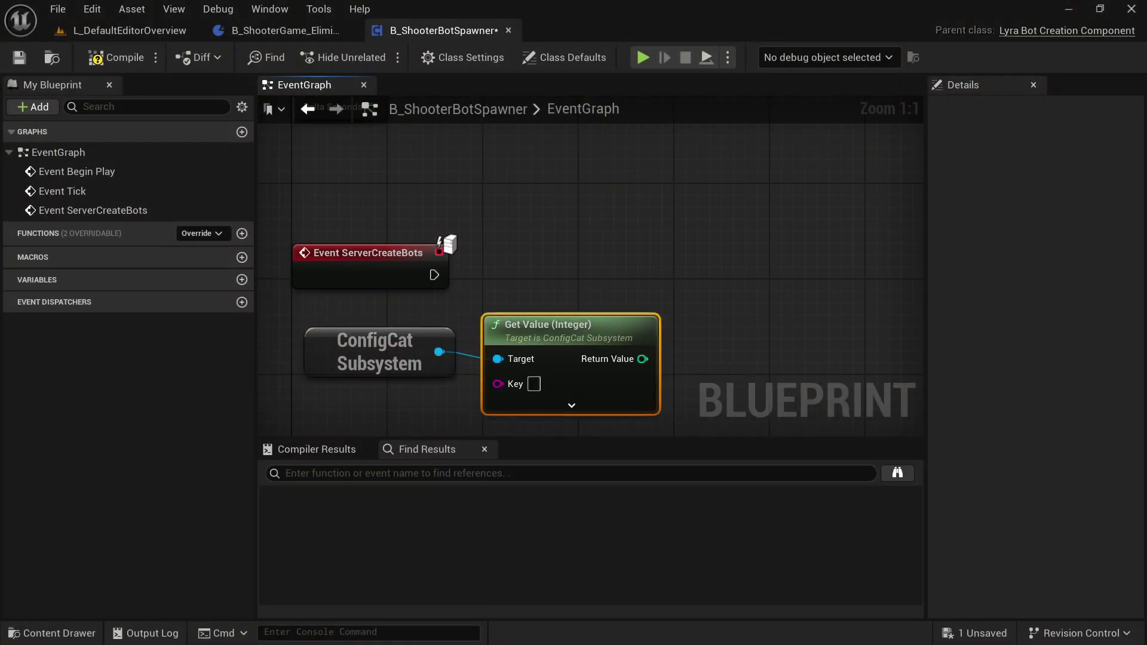
- Add a SET Num Bots To Create node after ServerCreateBots plus a call to its parent event
left_click_drag(431, 232, 616, 233)
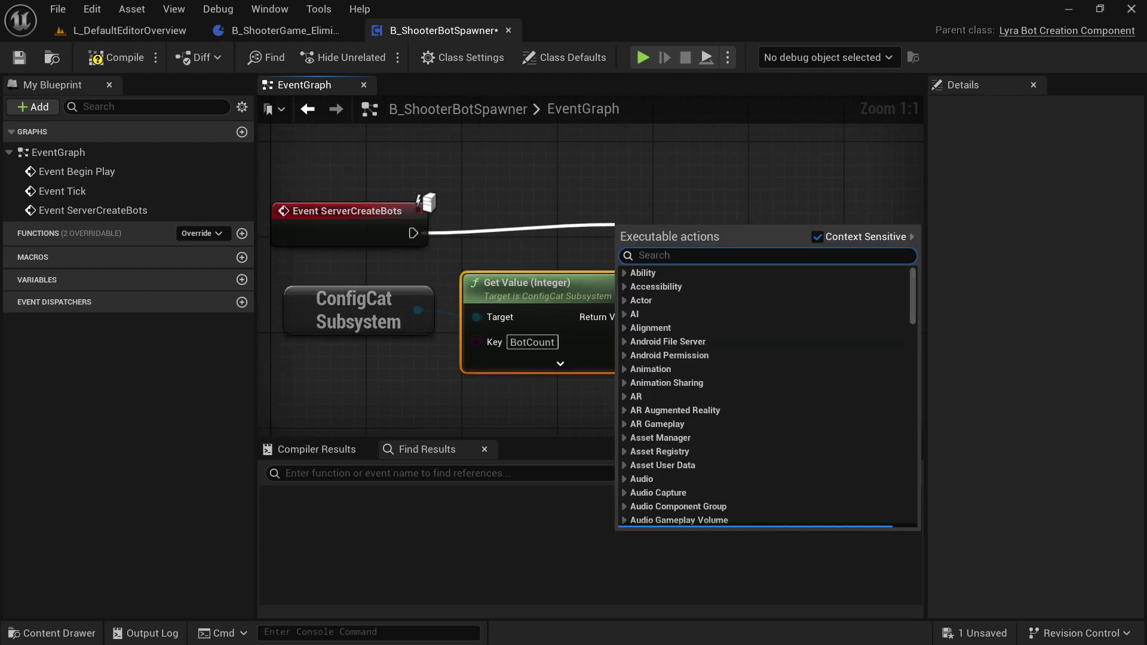
type("set num")
key("Return")
right_click(343, 223)
left_click(421, 368)
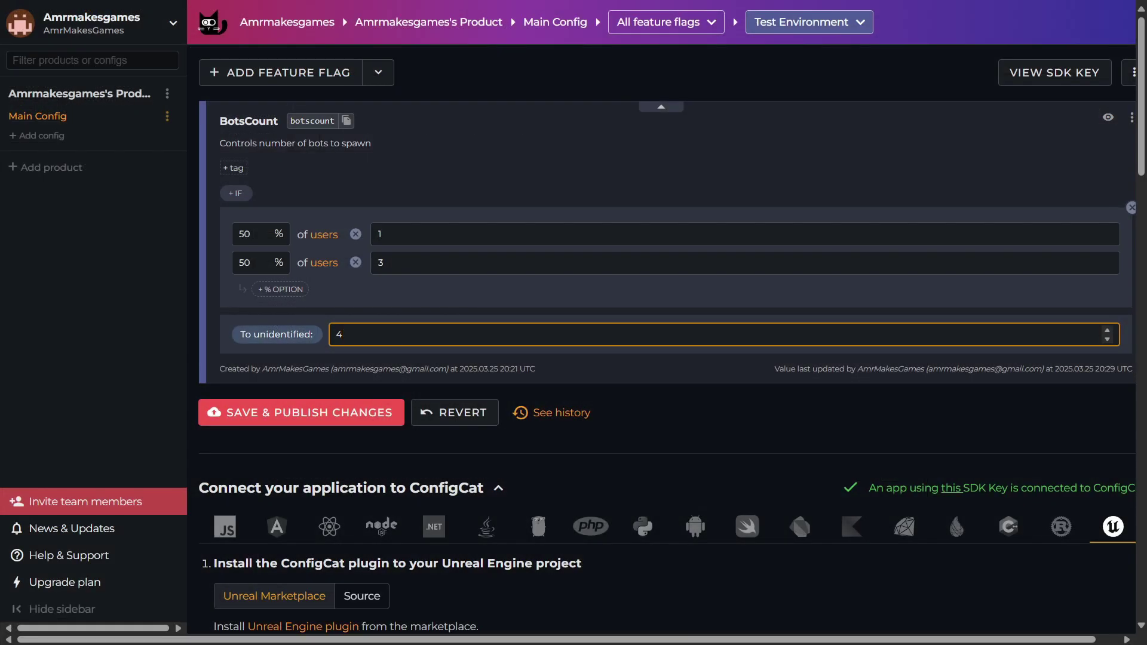
- Change BotsCount's unidentified-user value from 4 to 0 and publish the change
key("ctrl+s")
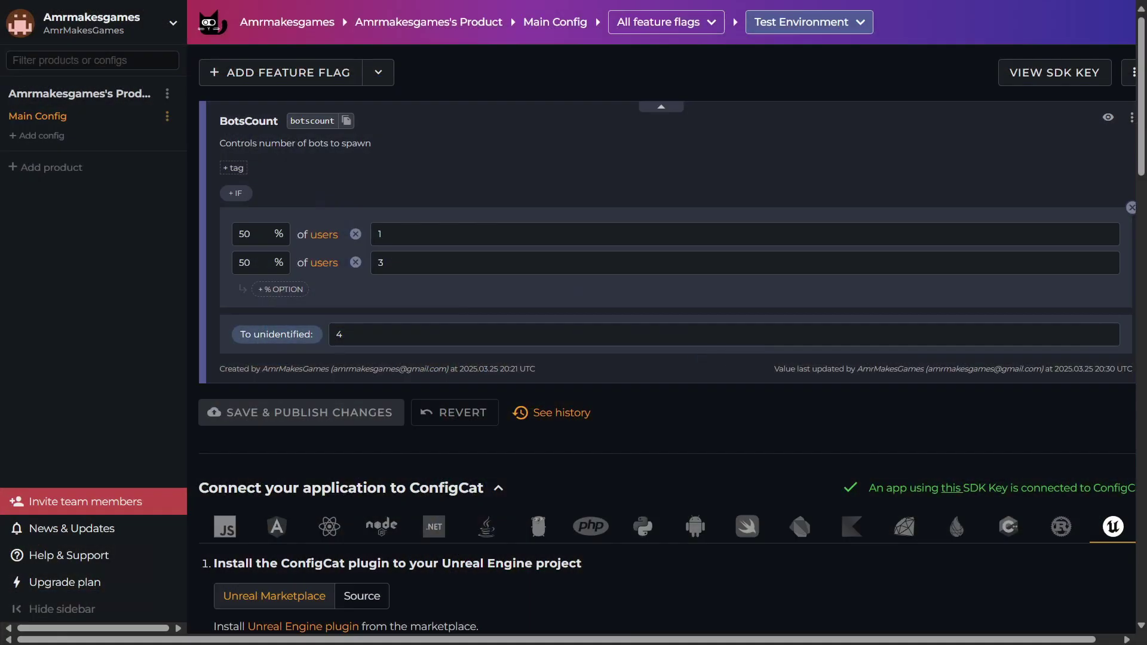
key("BackSpace")
type("0")
key("ctrl+s")
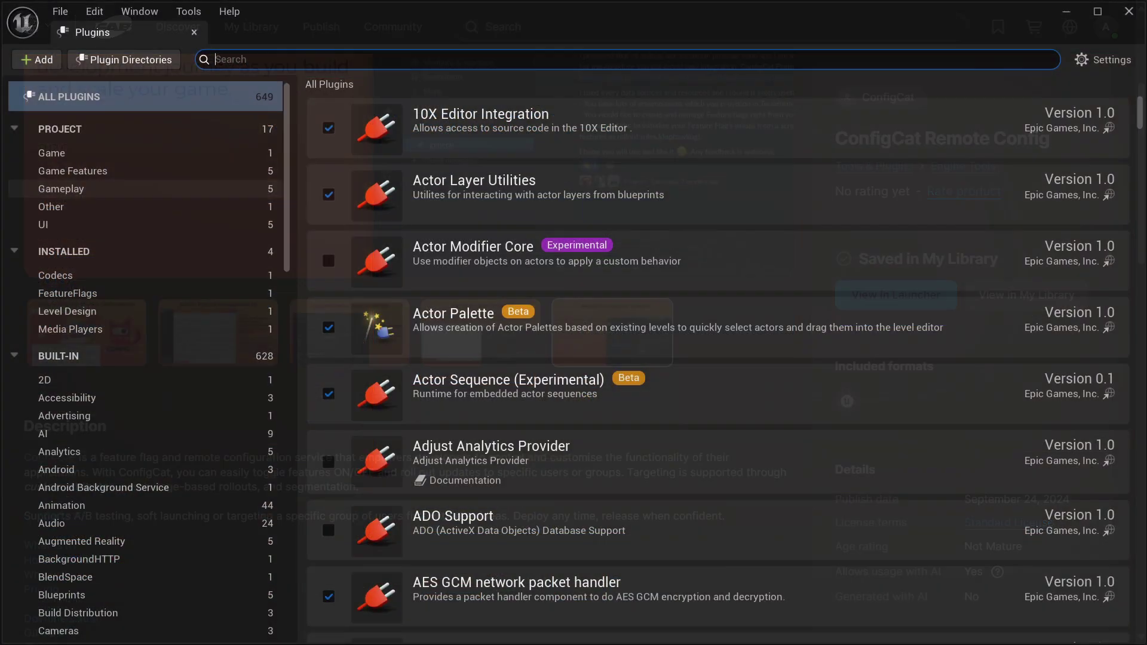
- Enable the ConfigCat plugin and sign in with the account e-mail and password
type("con")
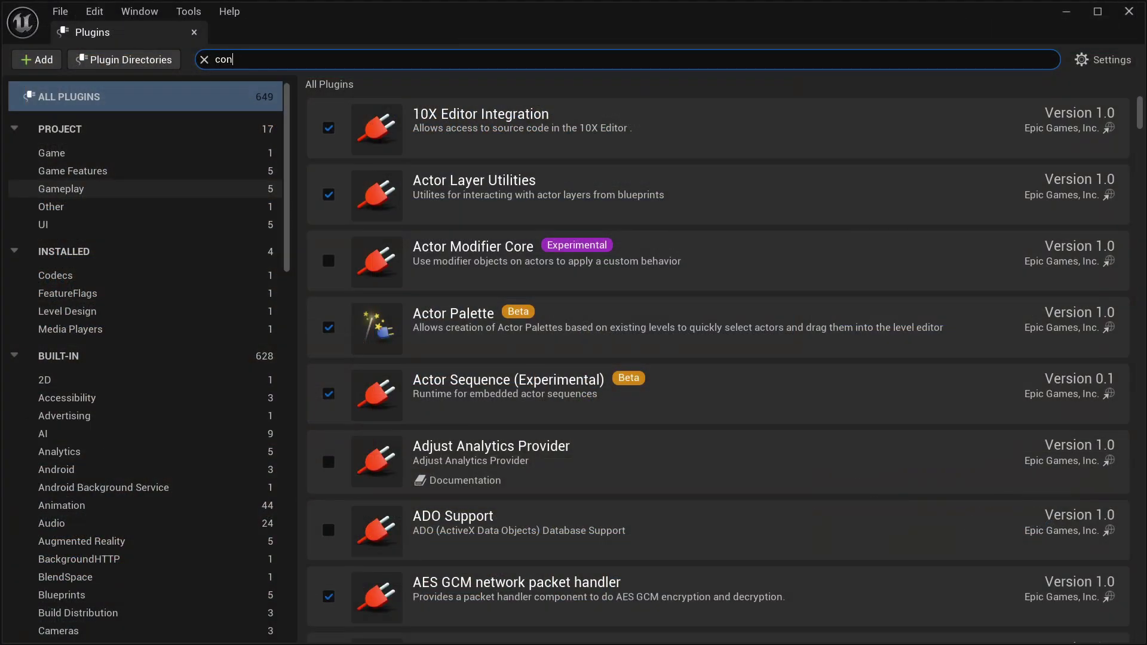
type("fig")
left_click(328, 135)
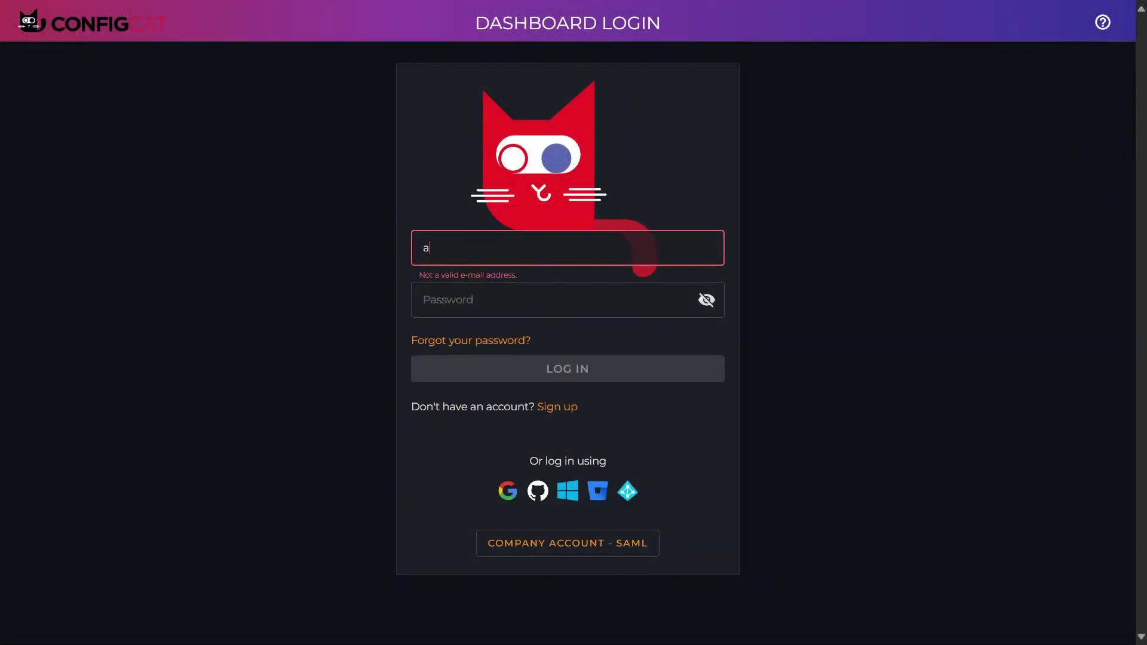
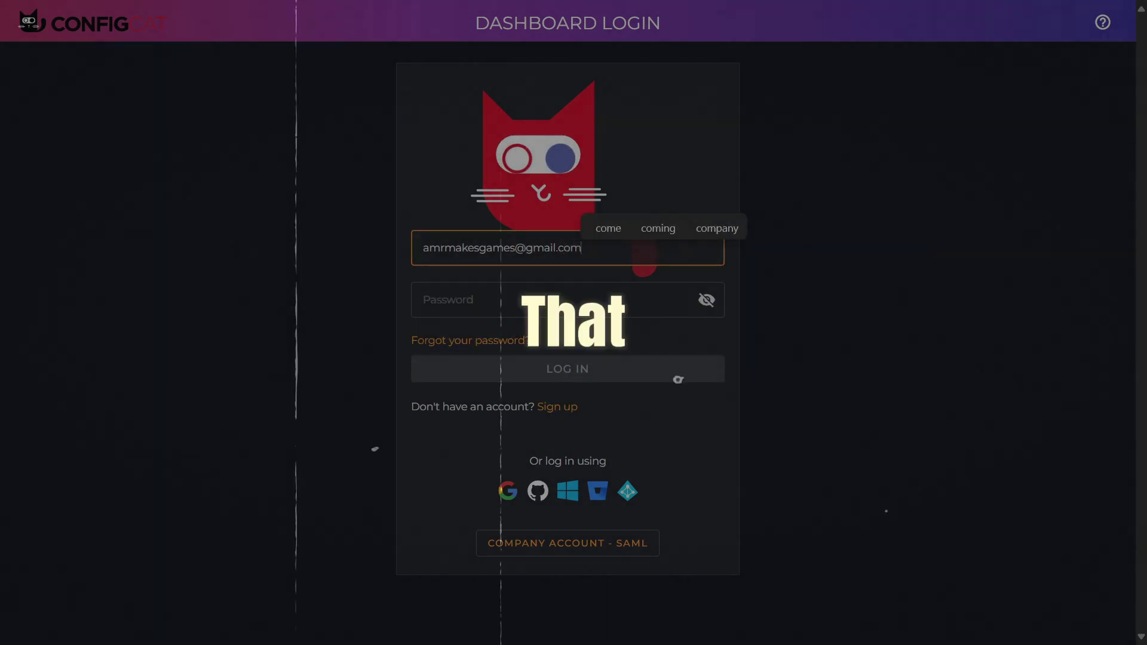
key("Tab")
type("********")
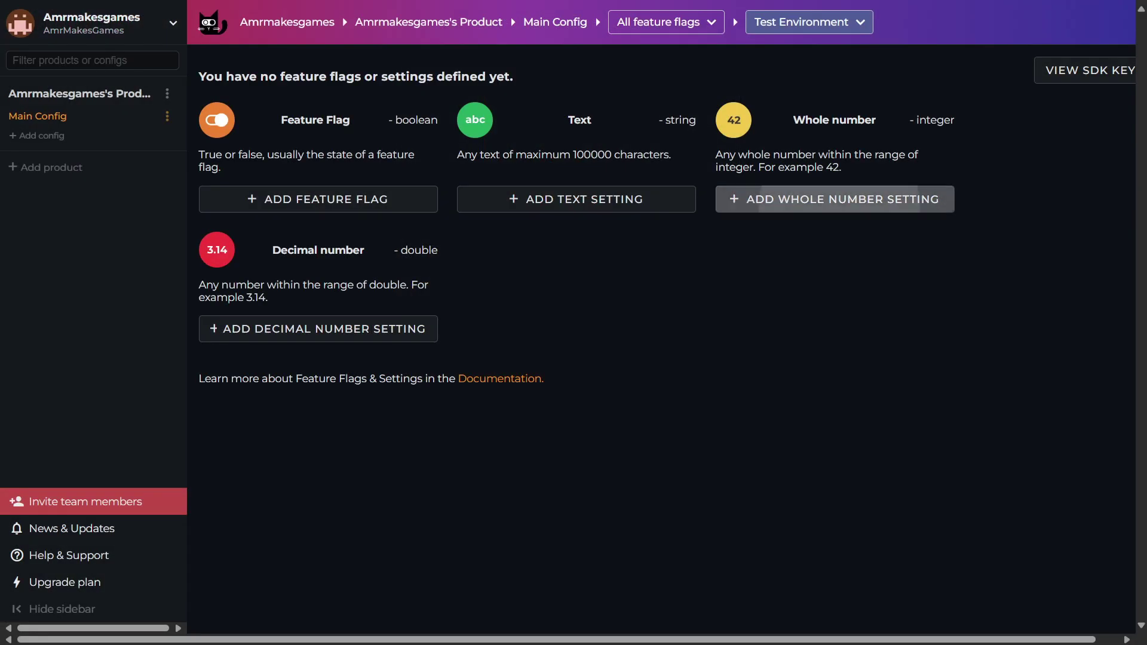
- Create the BotsCount whole-number setting with a description and a Test Environment value of 15
left_click(835, 199)
type("BotsCount")
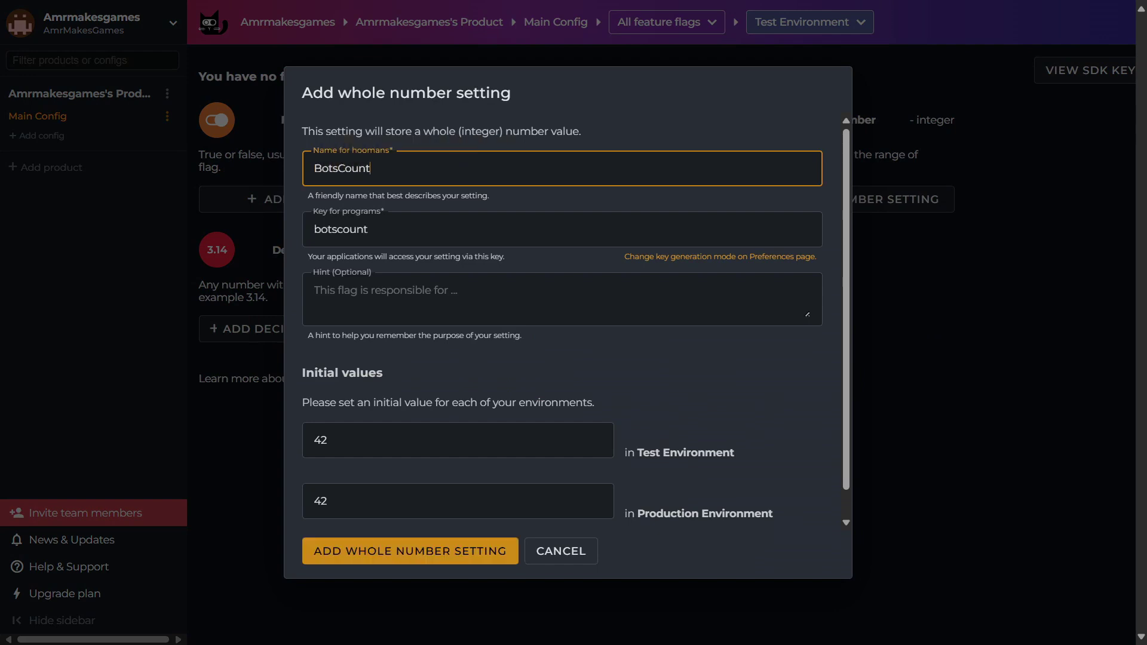
left_click(562, 292)
type("Controls number of bots to spawn")
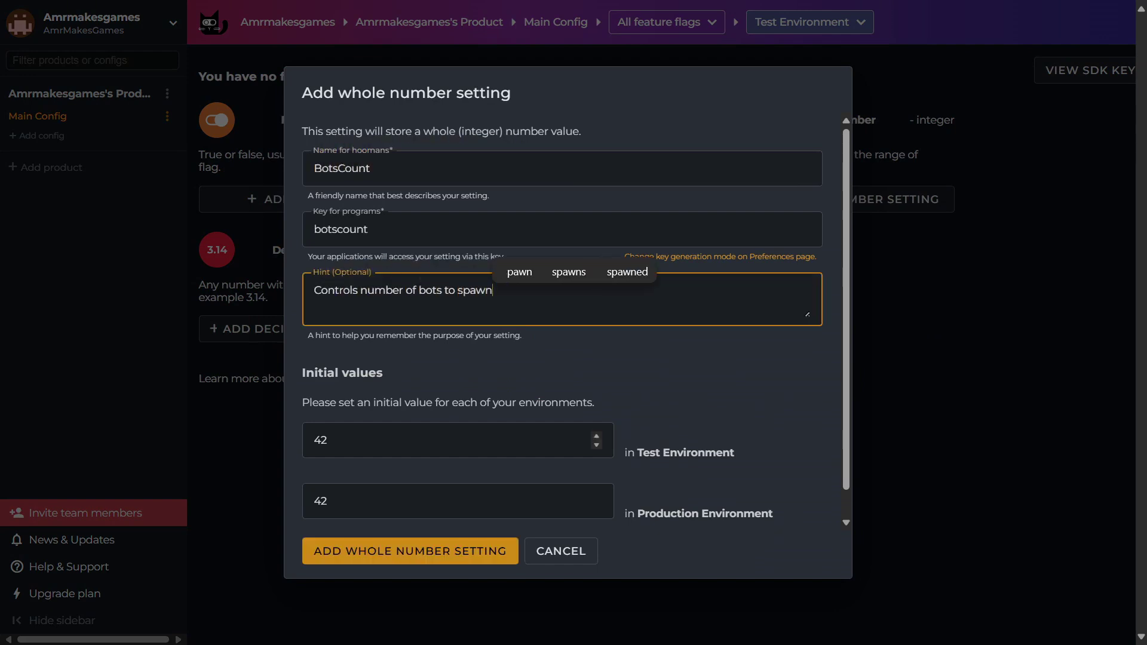
key("Tab")
type("5")
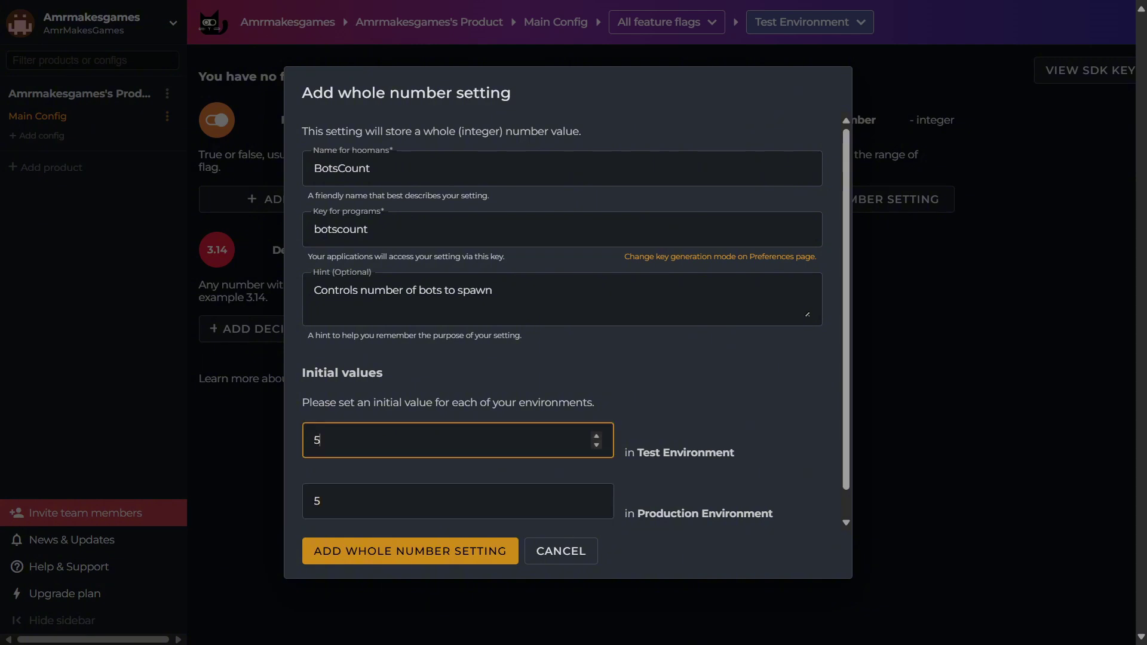
key("BackSpace")
type("15")
key("Return")
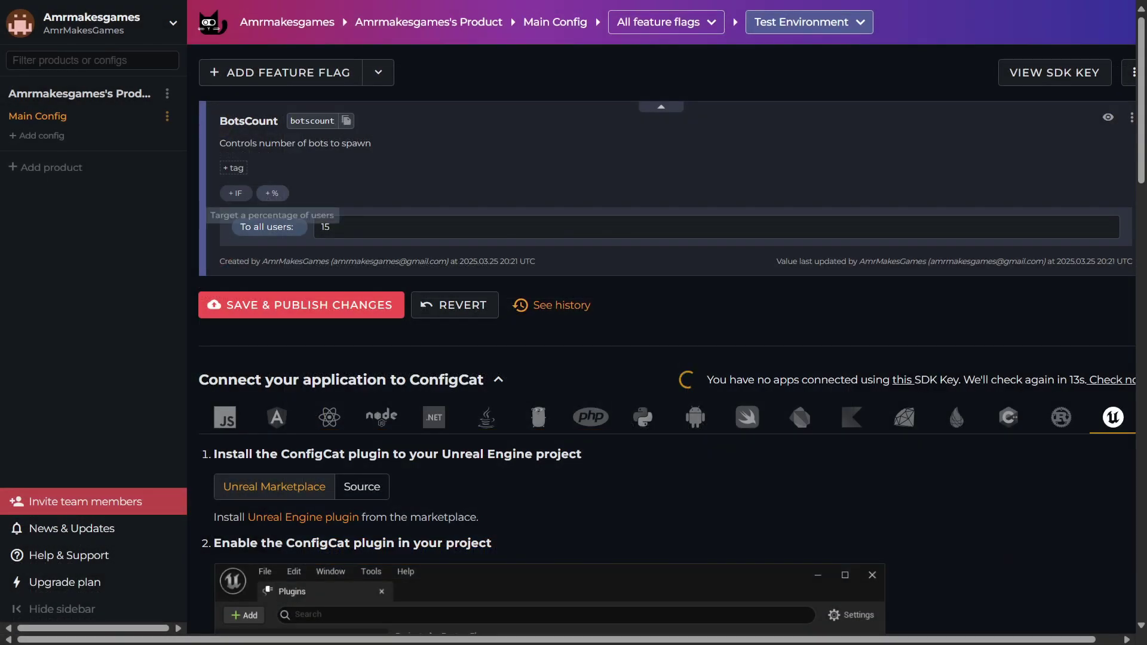
- Split BotsCount 50/50, serving 15 to one half and 10 to the other, and publish
left_click(272, 193)
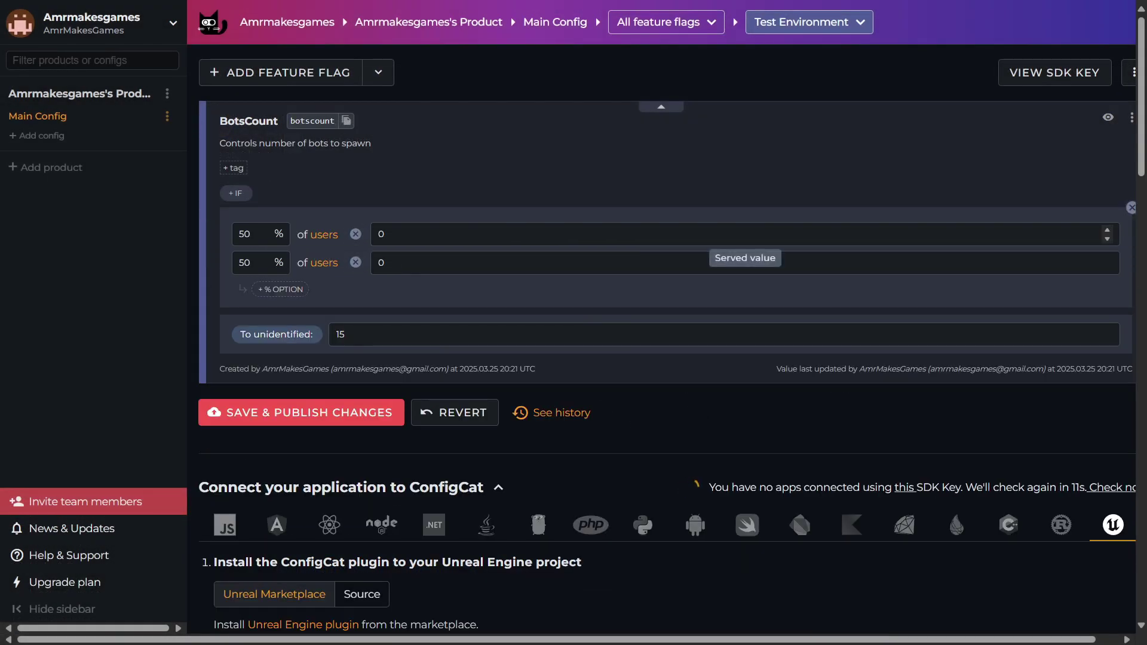
left_click(711, 234)
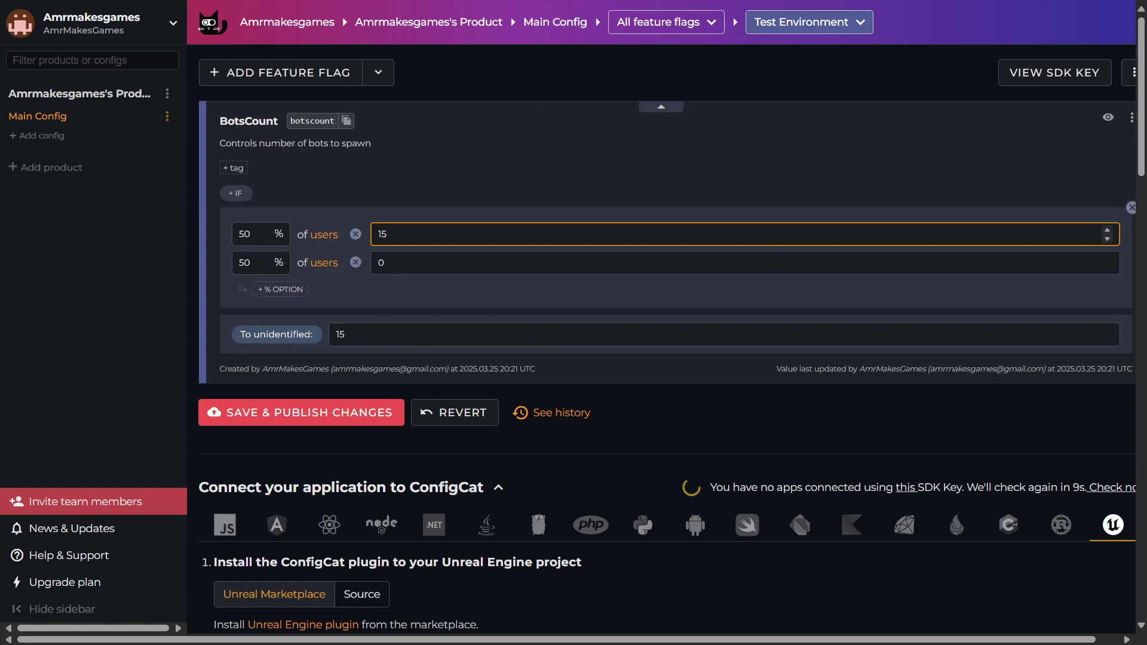
type("15")
left_click(745, 263)
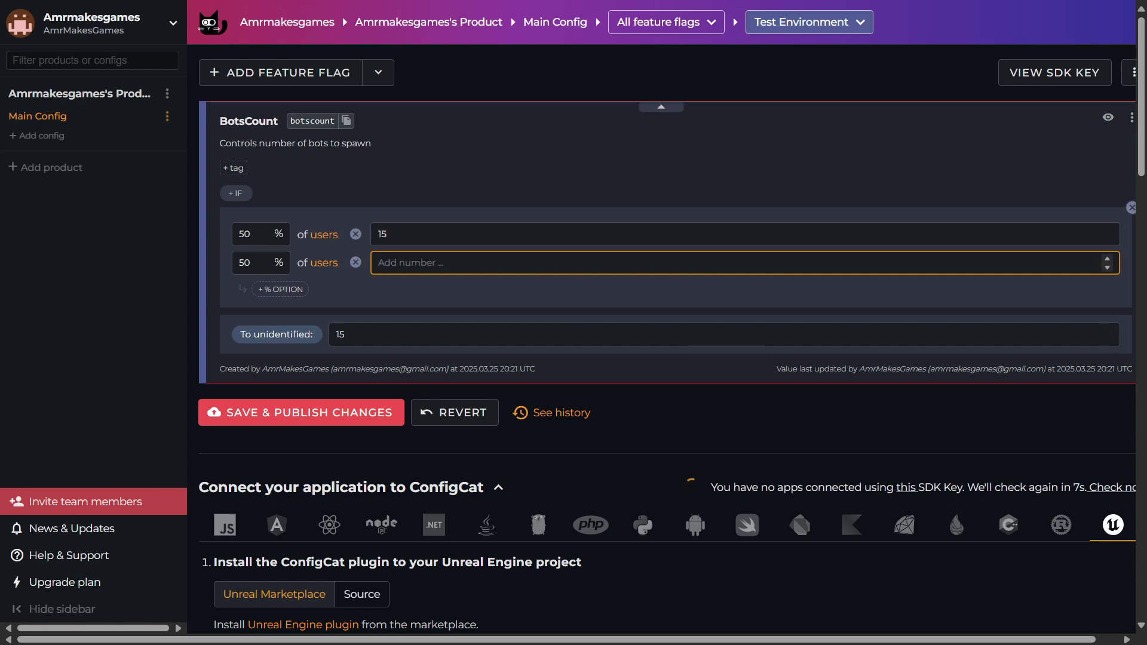
type("10")
key("ctrl+s")
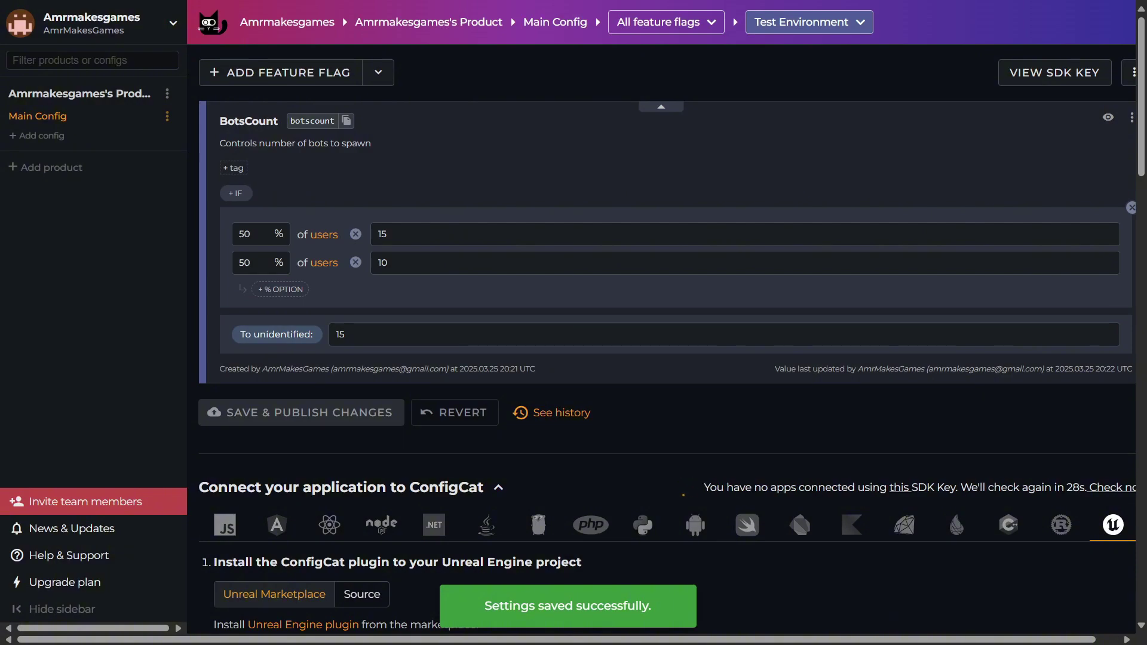
- Scroll through the Unreal SDK setup docs, then view User Object and Flag Overrides
scroll(567, 340, "down", 3)
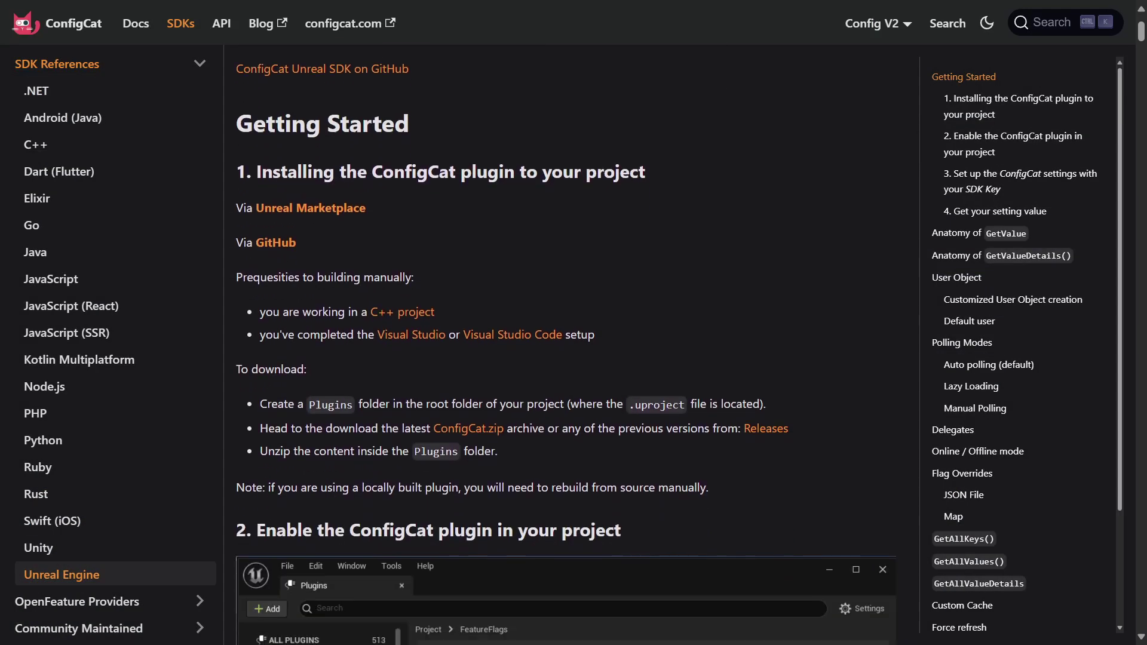
scroll(566, 342, "down", 6)
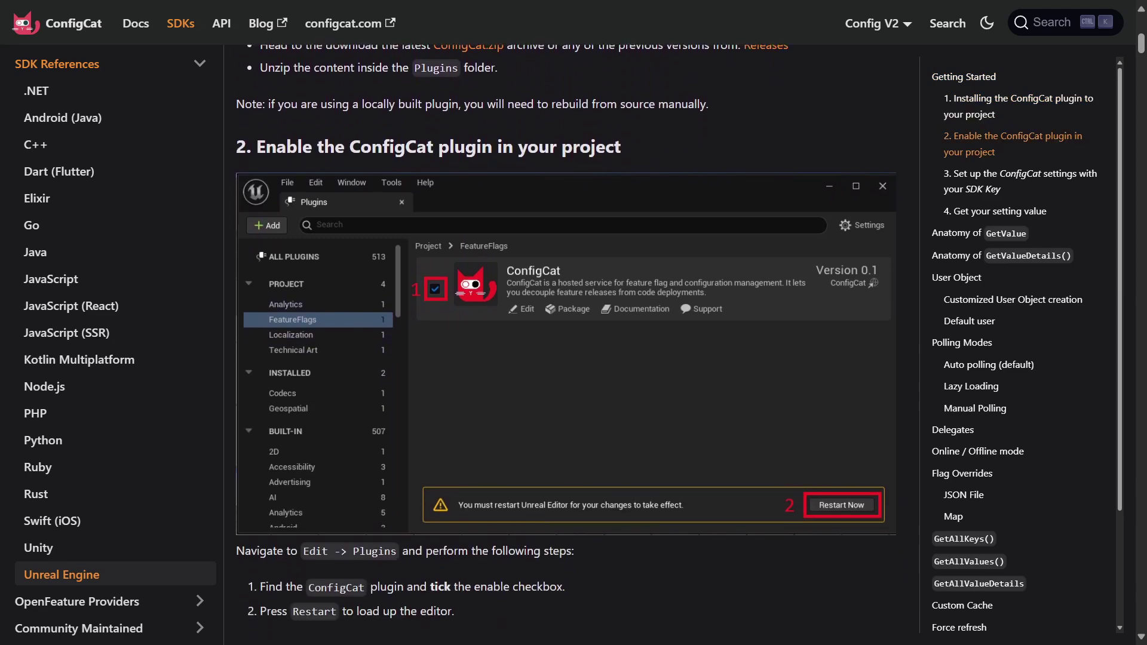
scroll(566, 342, "down", 6)
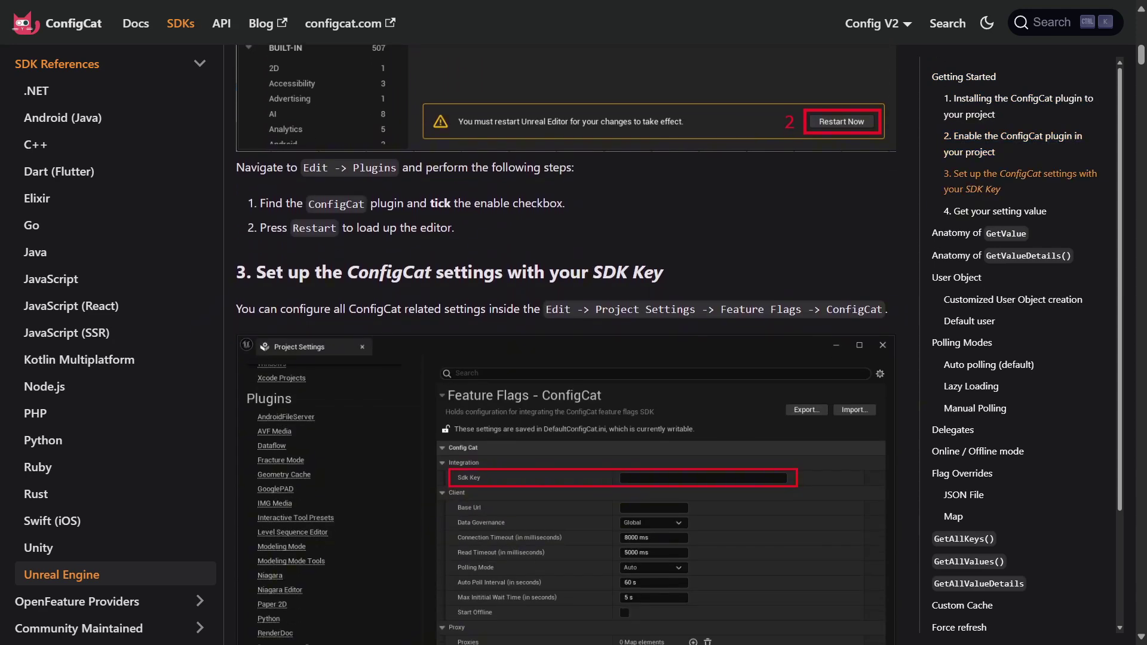
scroll(565, 342, "down", 3)
left_click(956, 277)
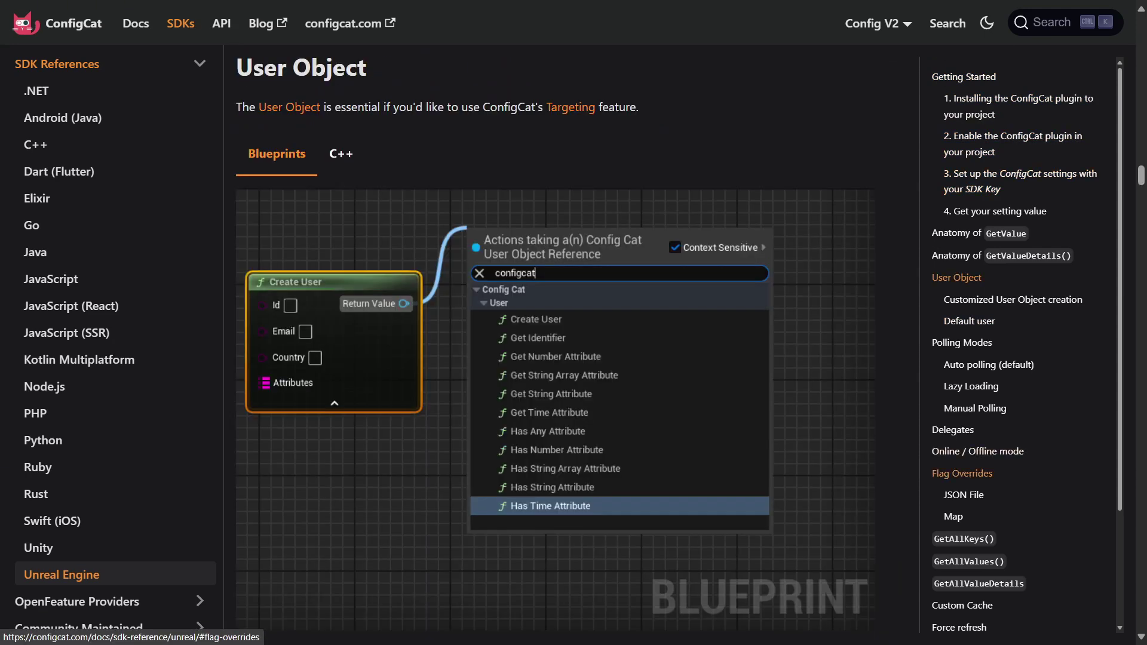
left_click(962, 473)
- Browse the Polling Modes, Anatomy of GetValue and GetAllKeys() sections with C++ examples shown
left_click(962, 342)
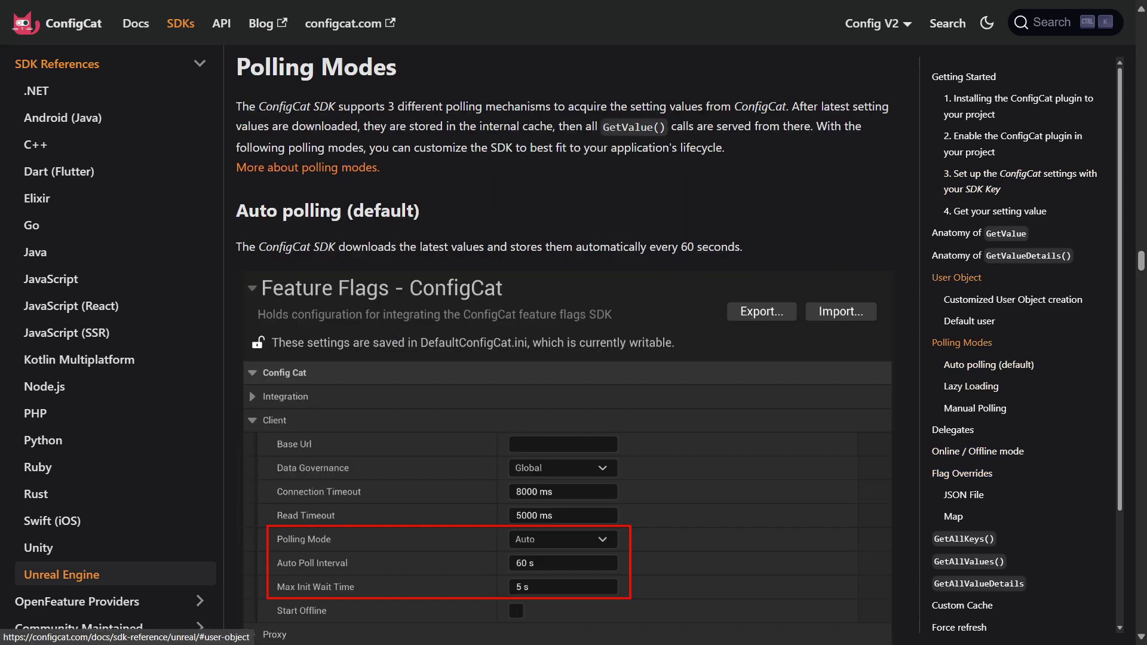
left_click(957, 277)
left_click(980, 233)
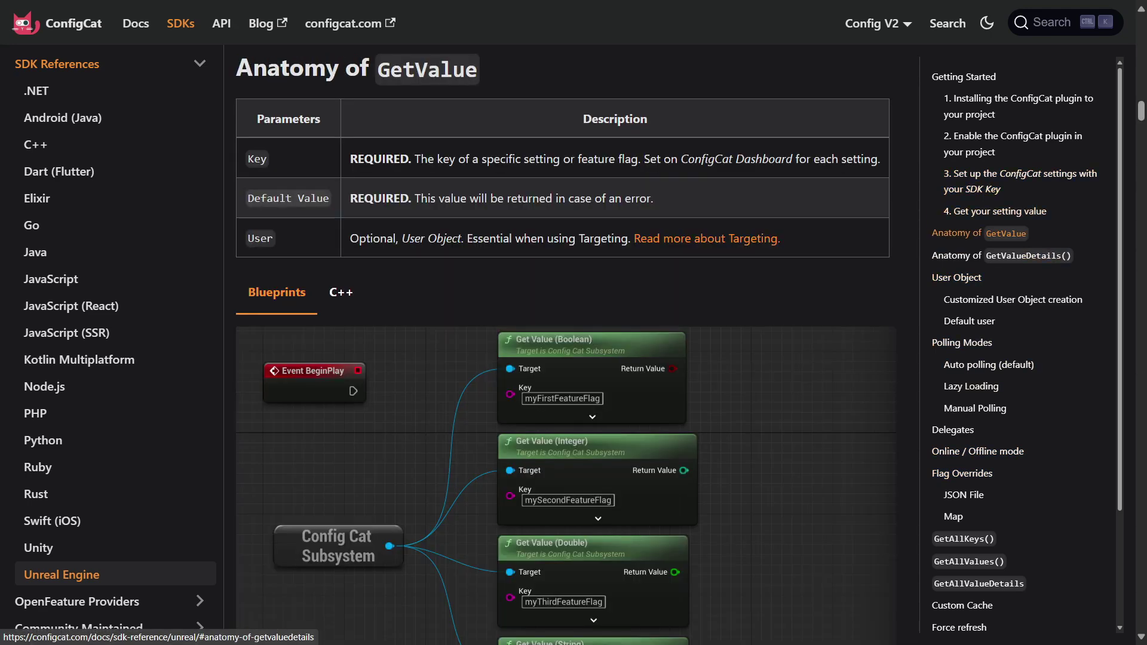
scroll(1004, 256, "down", 2)
left_click(964, 394)
left_click(341, 158)
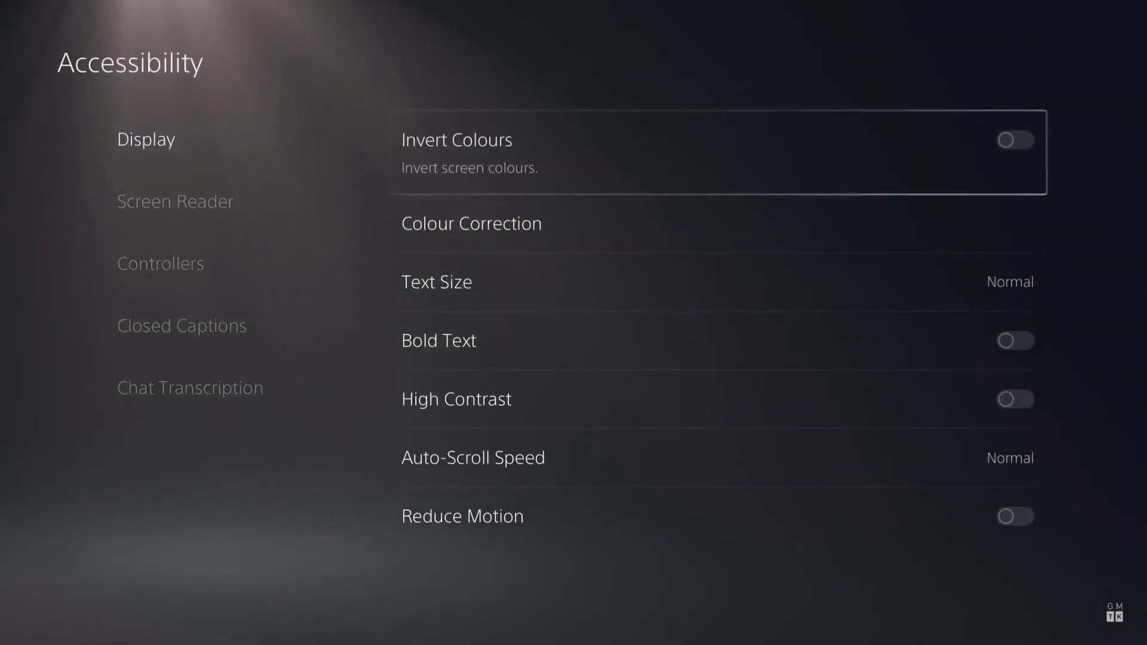
- Turn on Invert Colours and remap the A button to the X button
key("Return")
key("Left")
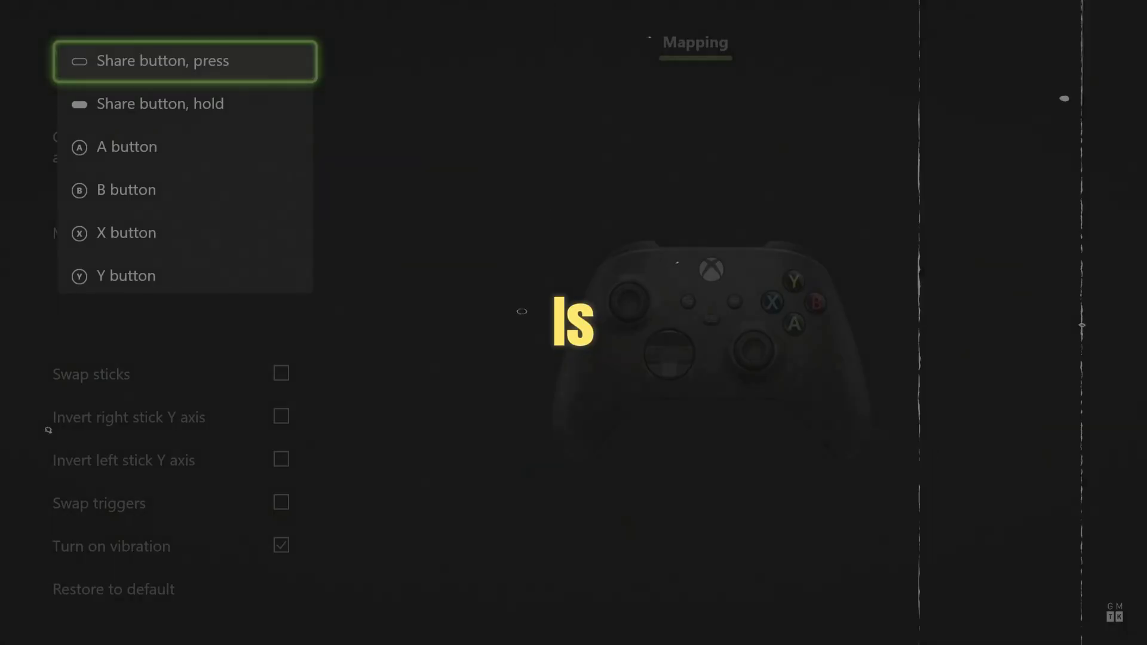
key("Down")
key("Down")
key("Return")
key("Down")
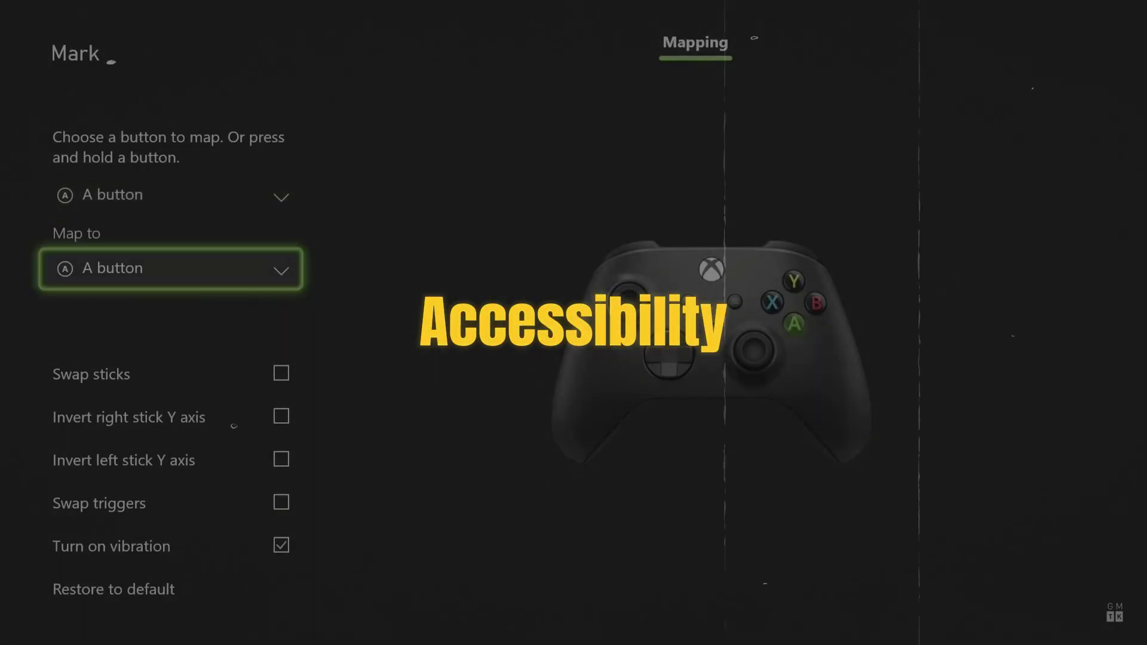
key("Return")
key("Down")
key("Down")
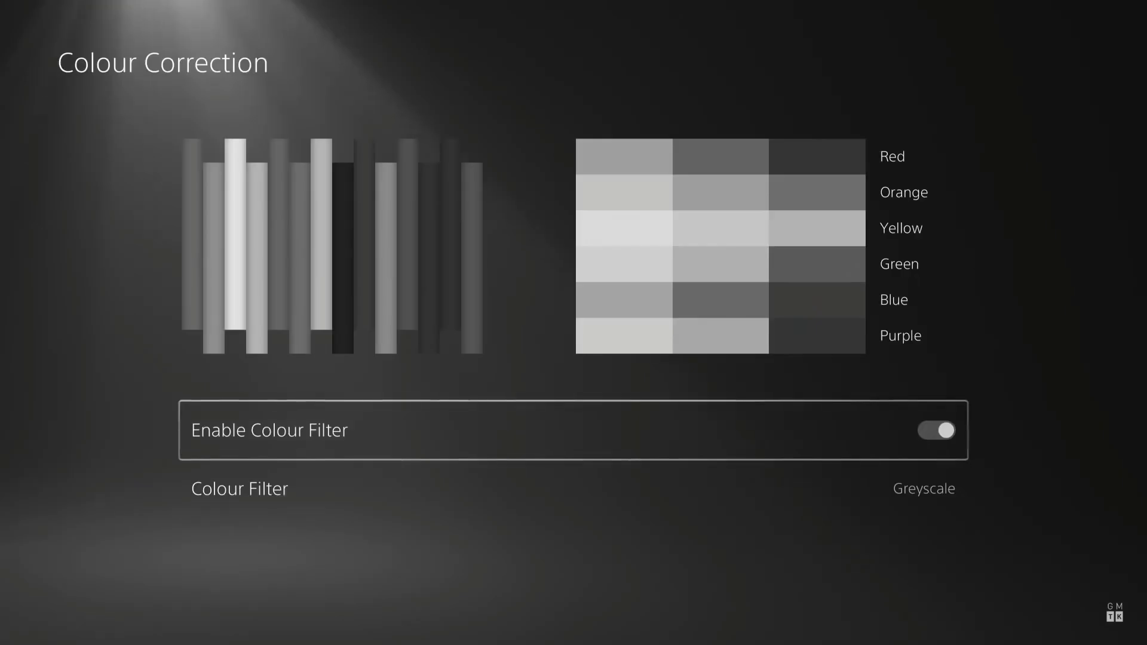
- Set the colour filter to Green/Red (Deuteranopia)
key("Down")
key("Return")
key("Down")
key("Down")
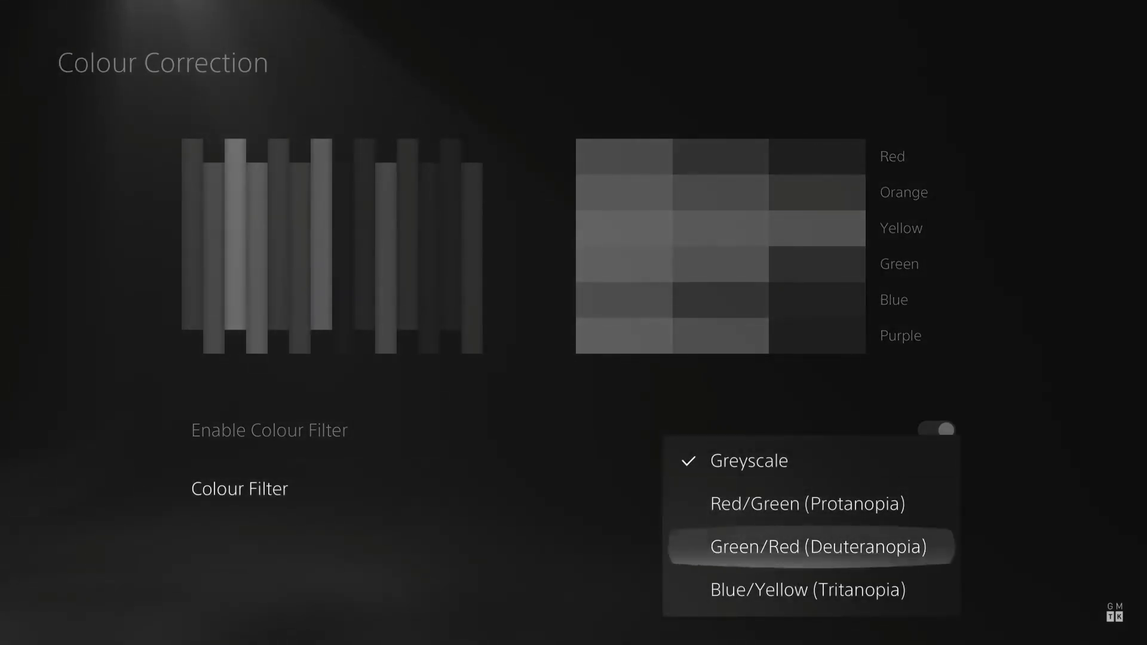
key("Return")
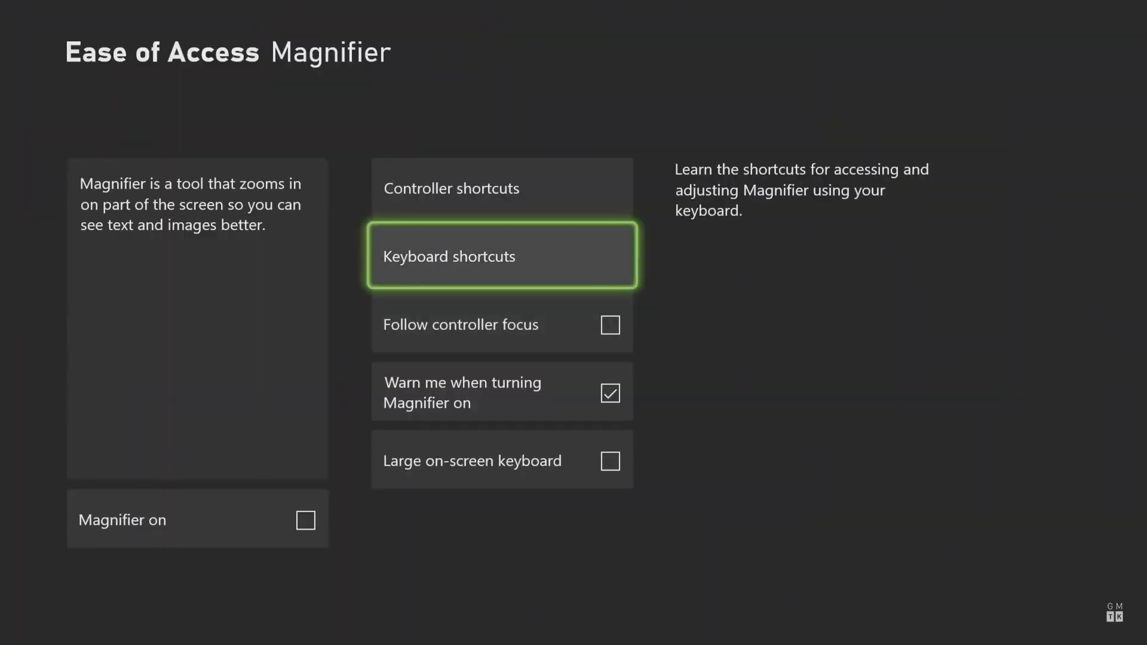
- Turn on the Magnifier and the screen reader, then review speech speed and voice type
key("Up")
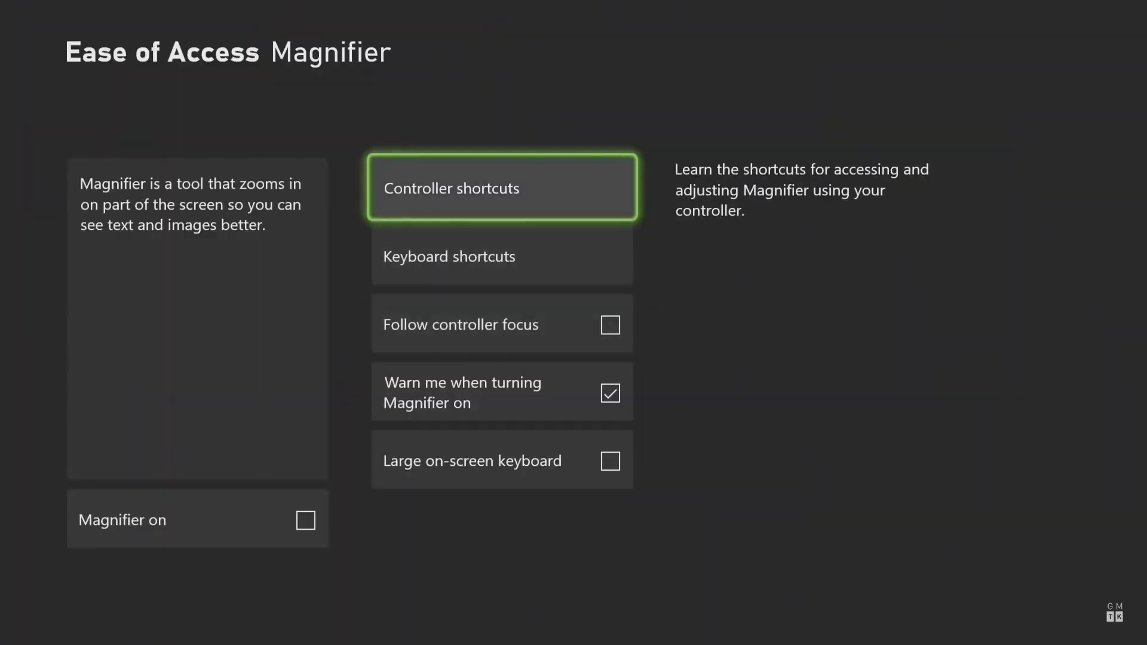
key("Left")
key("Return")
key("Right")
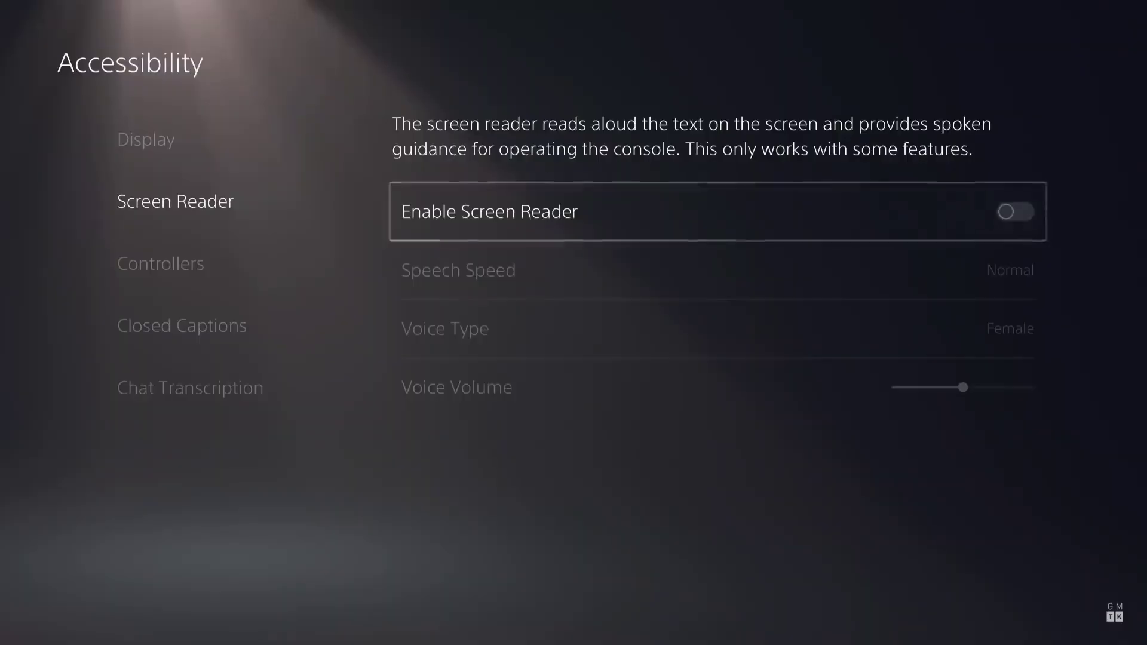
key("Return")
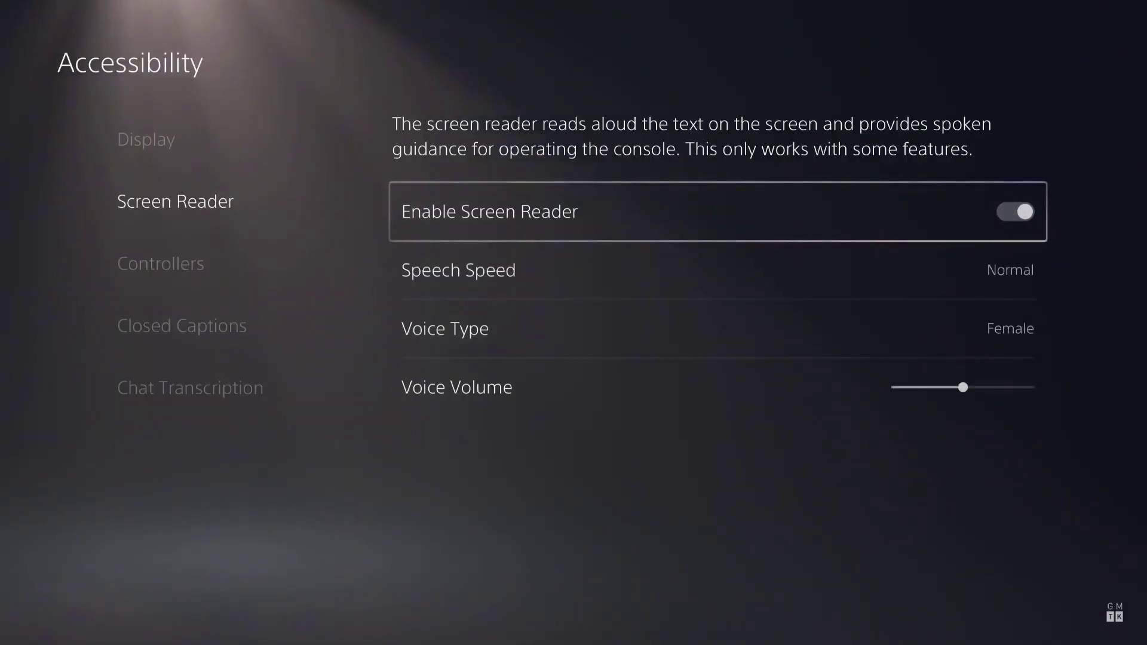
key("Down")
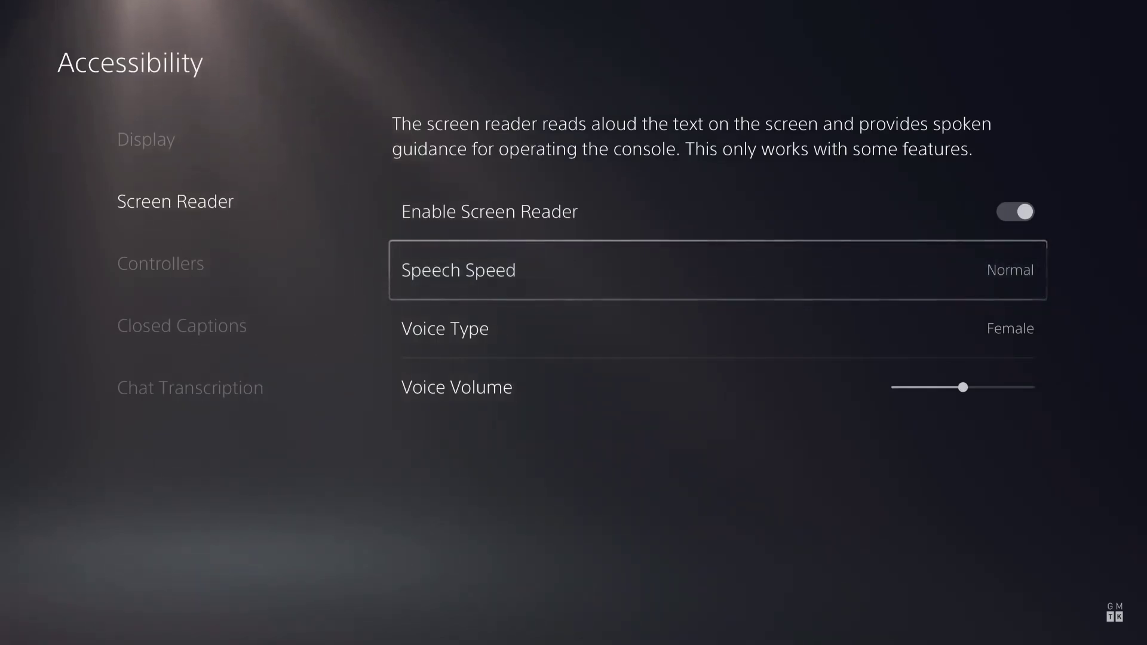
key("Down")
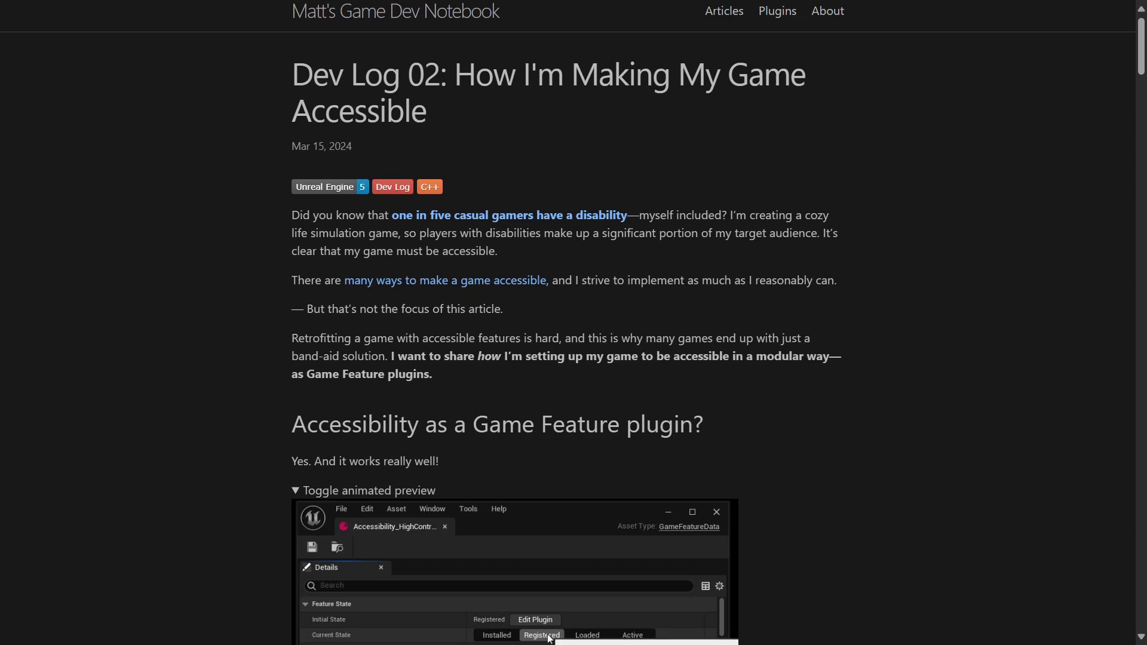
- Scroll the Dev Log 02 accessibility article down until the Global Parameters heading appears
scroll(568, 323, "down", 2)
scroll(568, 323, "down", 2)
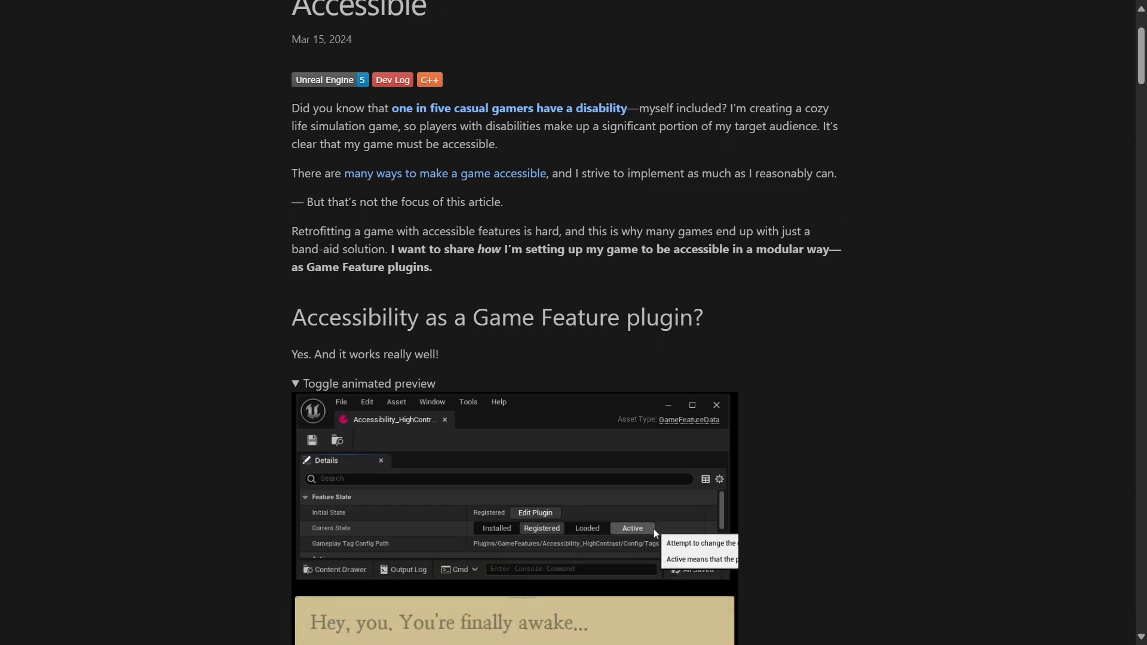
scroll(568, 322, "down", 2)
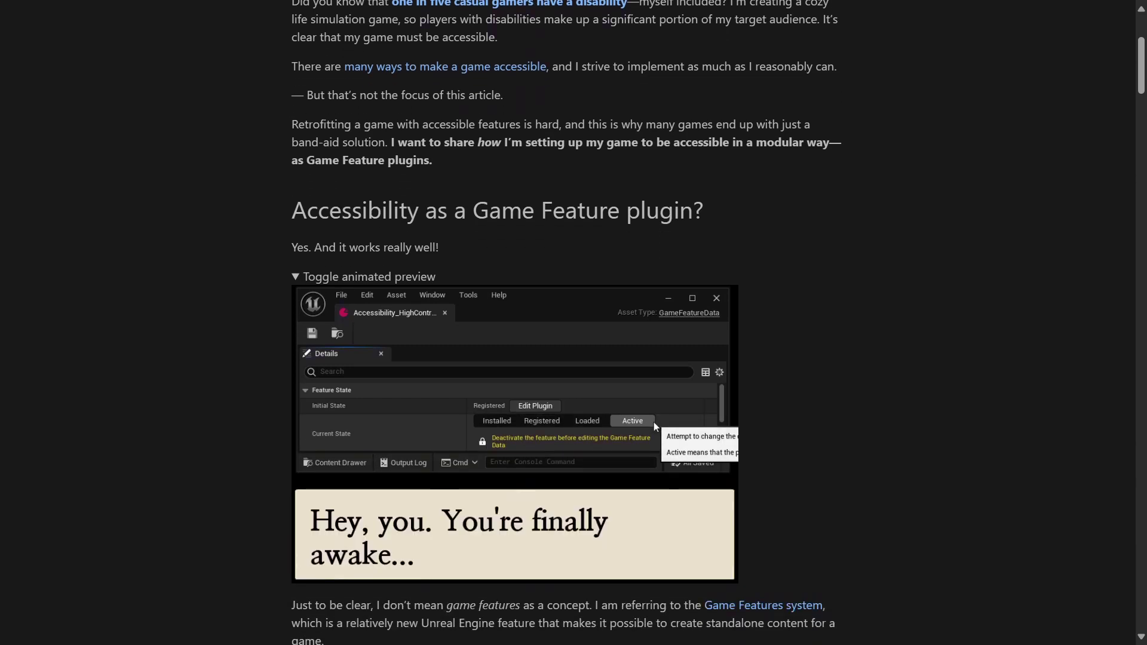
scroll(568, 322, "down", 2)
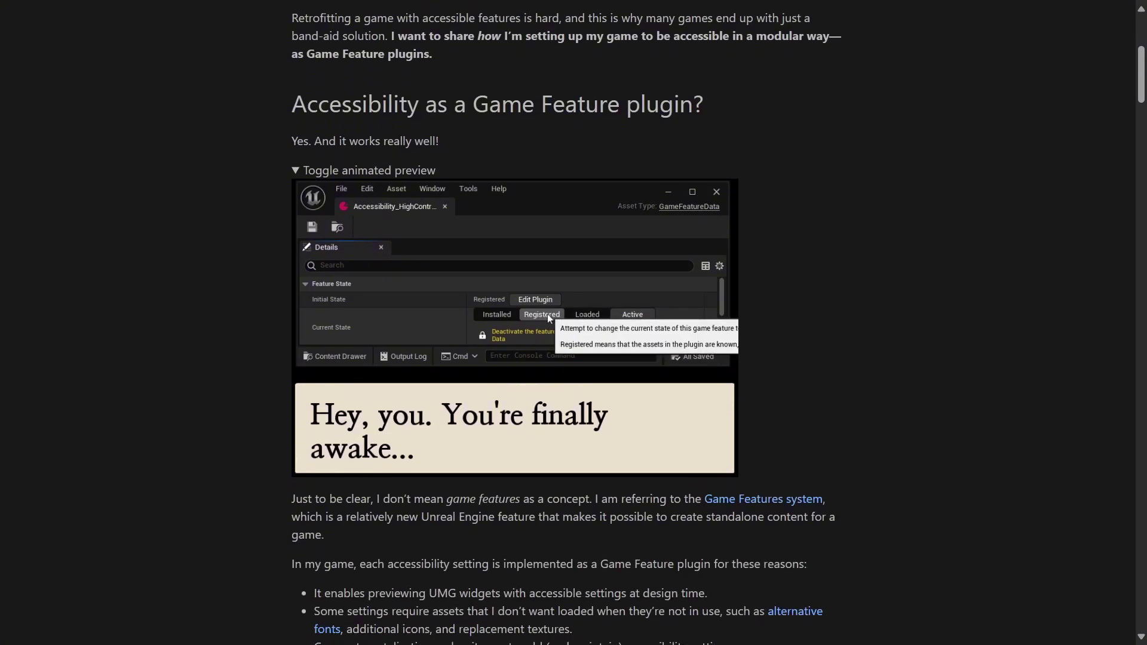
scroll(567, 323, "down", 2)
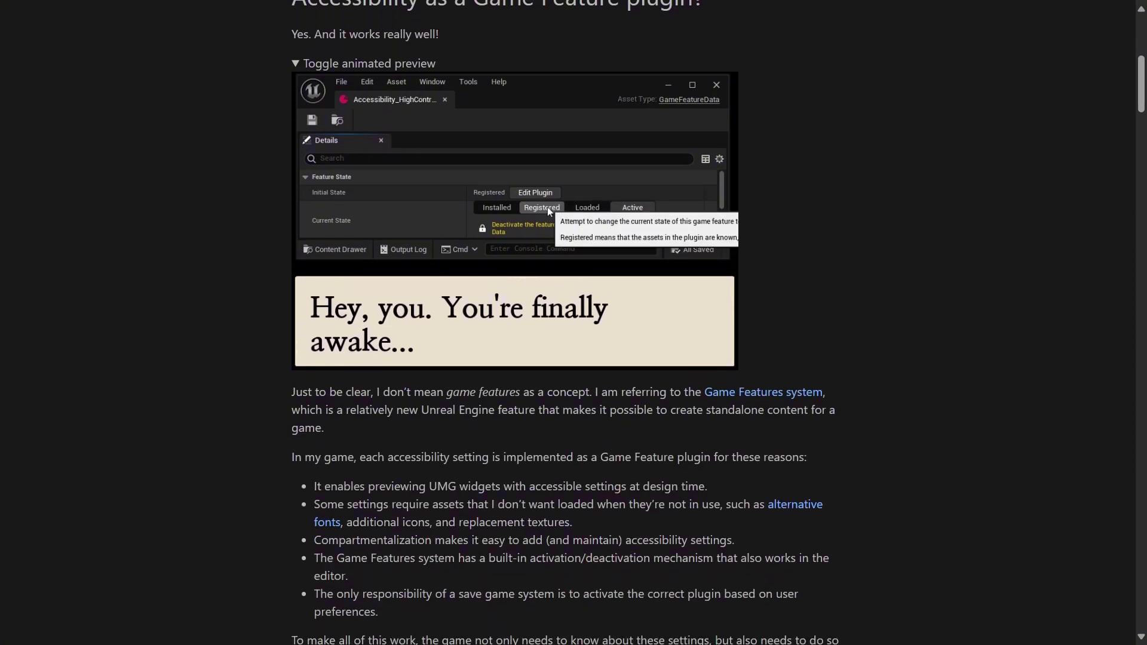
scroll(567, 322, "down", 2)
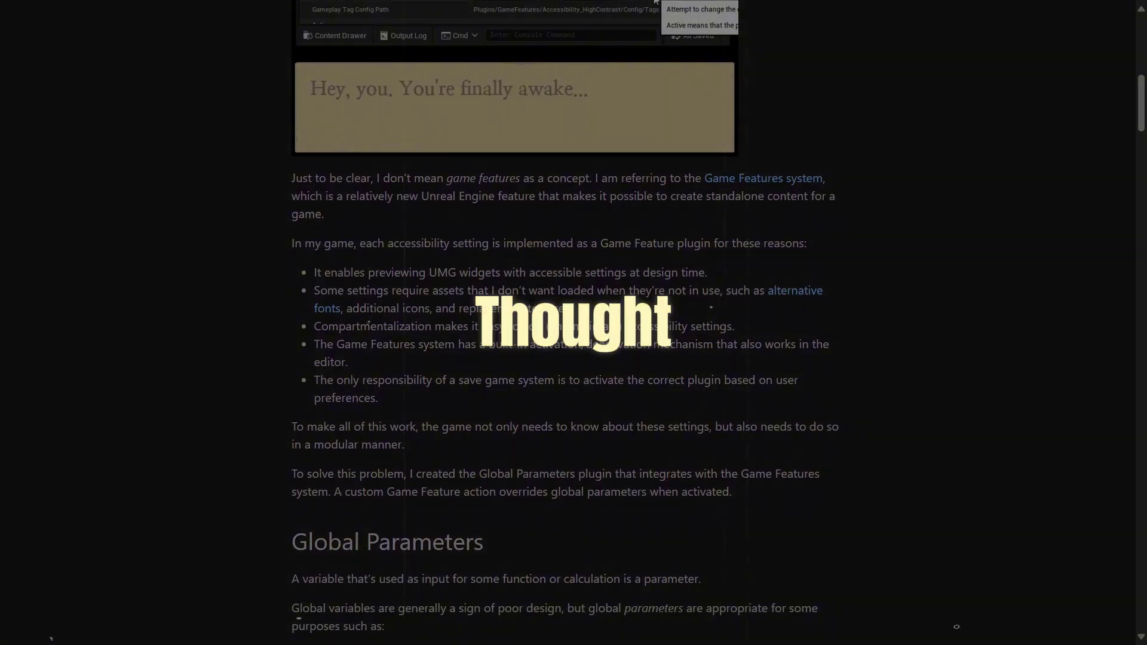
scroll(568, 323, "down", 2)
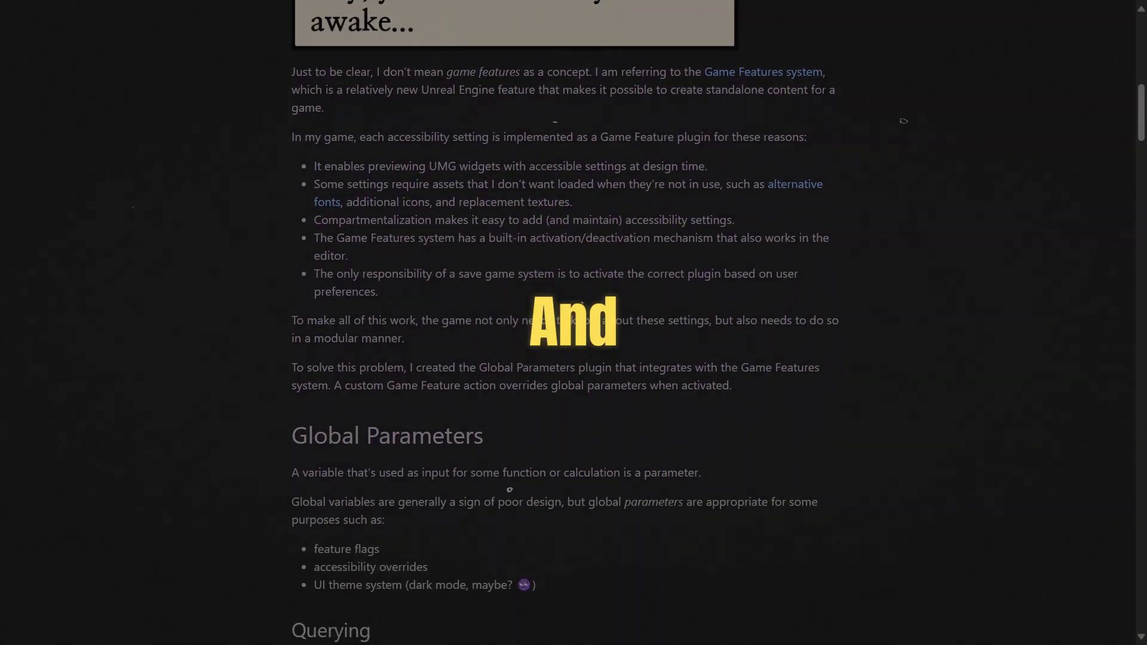
scroll(567, 323, "down", 2)
scroll(567, 322, "down", 1)
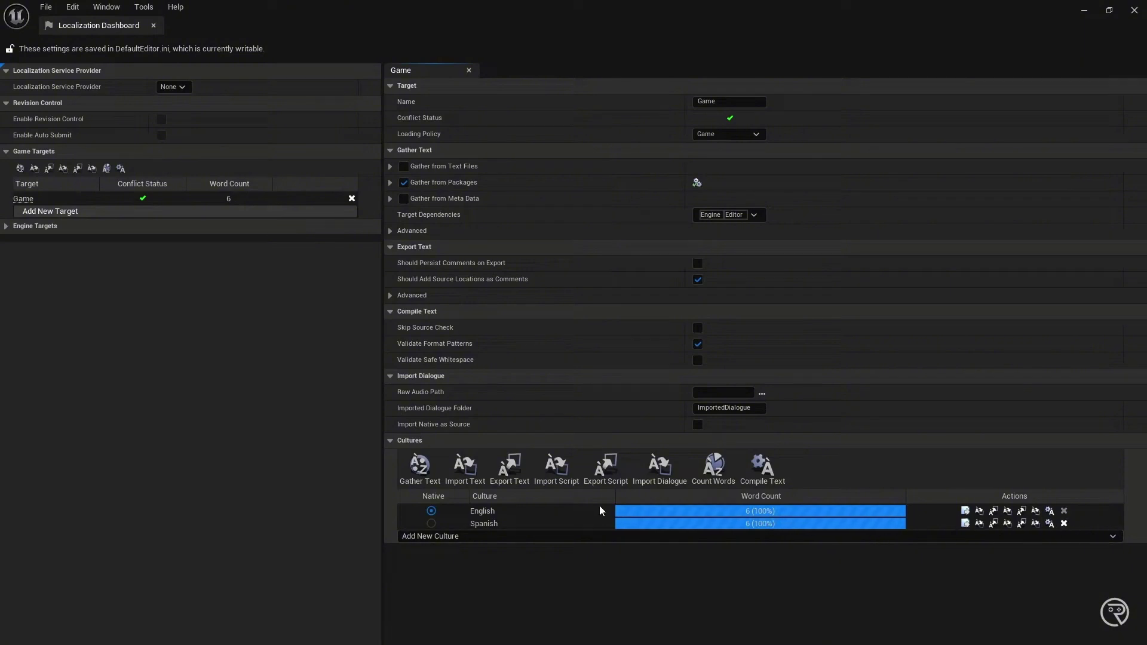
- Compile the English culture's text for the Game target and dismiss the finished compile report
left_click(1050, 511)
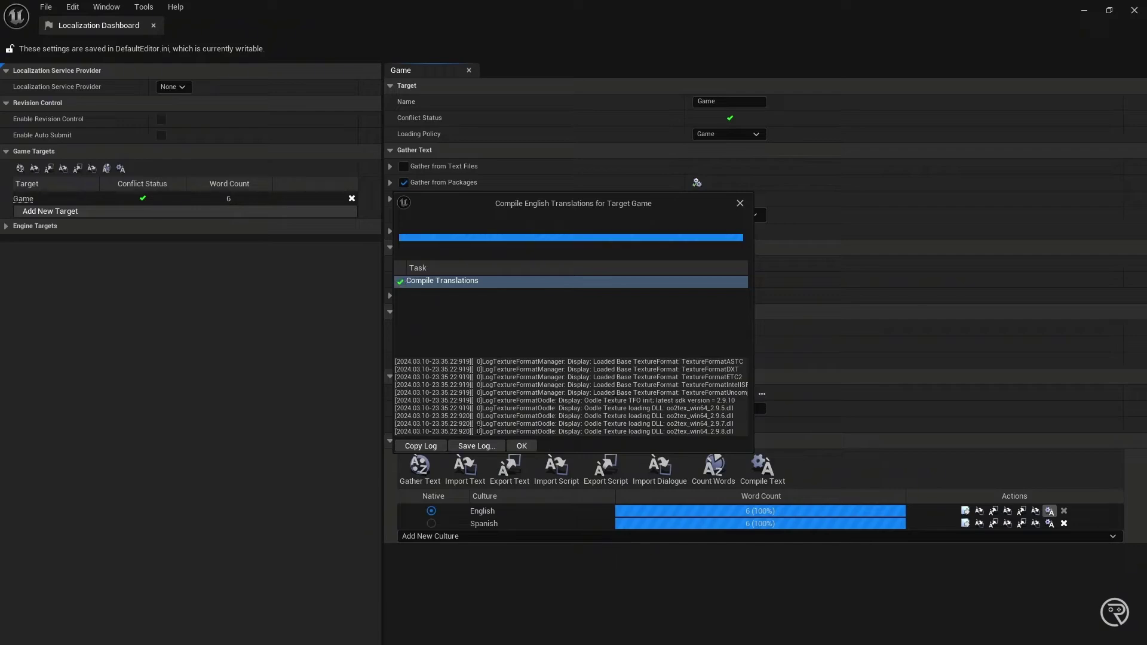
left_click(515, 450)
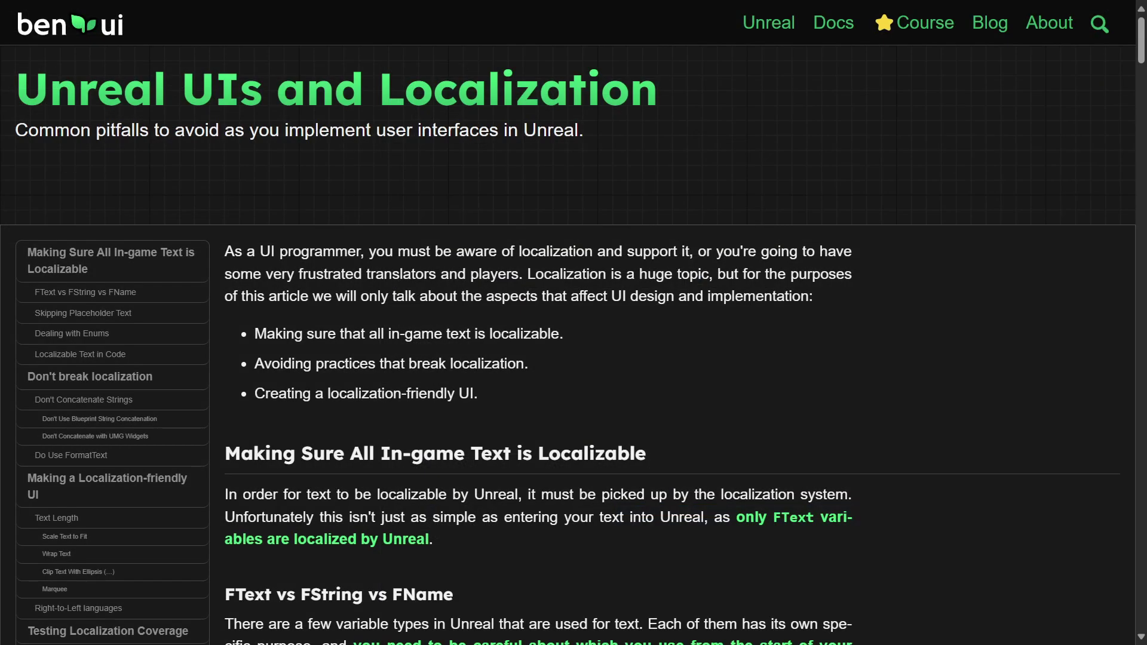
- Scroll the benui localization article down to the FName / FString / FText comparison table
scroll(569, 349, "down", 2)
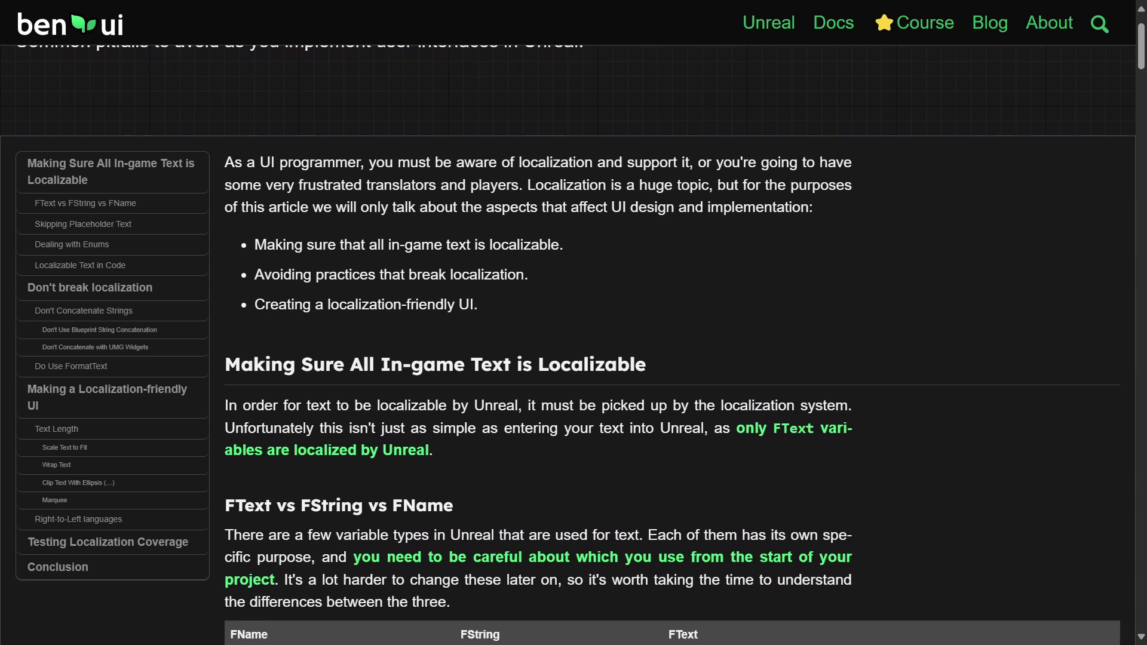
scroll(568, 350, "down", 2)
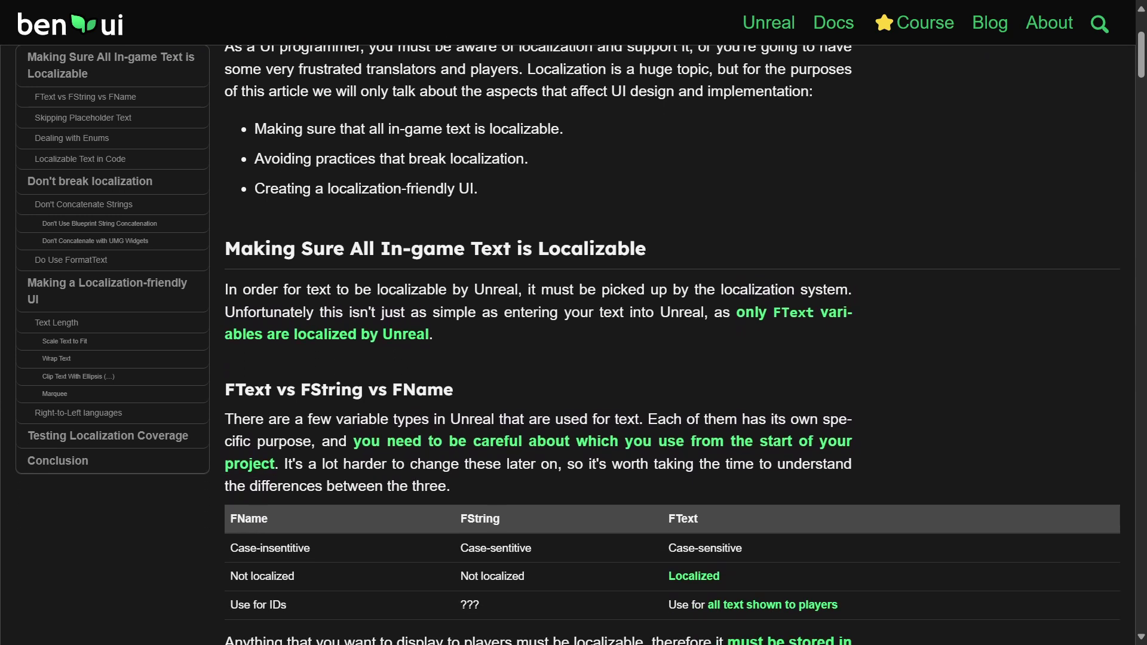
scroll(568, 350, "down", 2)
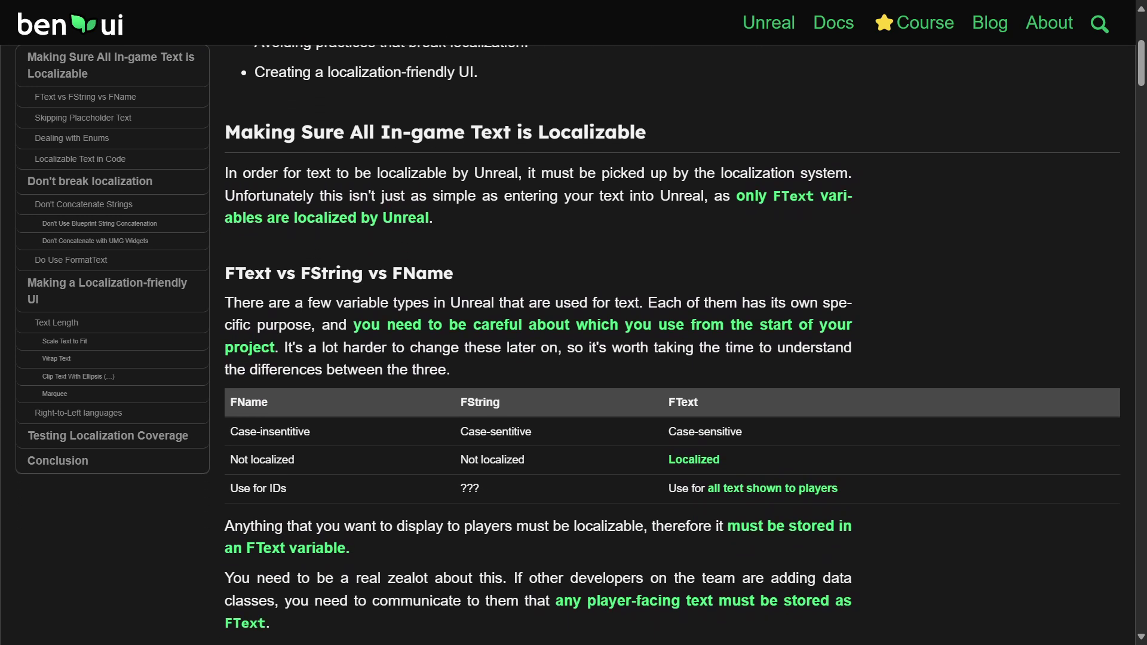
scroll(569, 349, "down", 2)
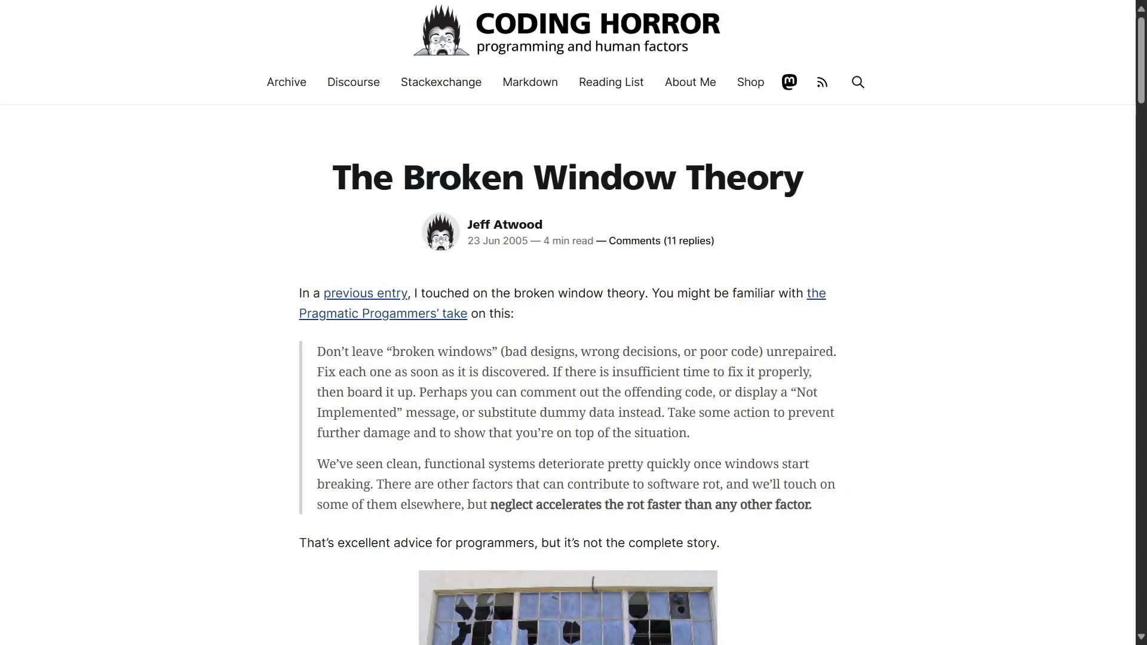
- Scroll The Broken Window Theory past the broken-window photo to the Atlantic Monthly paragraph
scroll(568, 349, "down", 1)
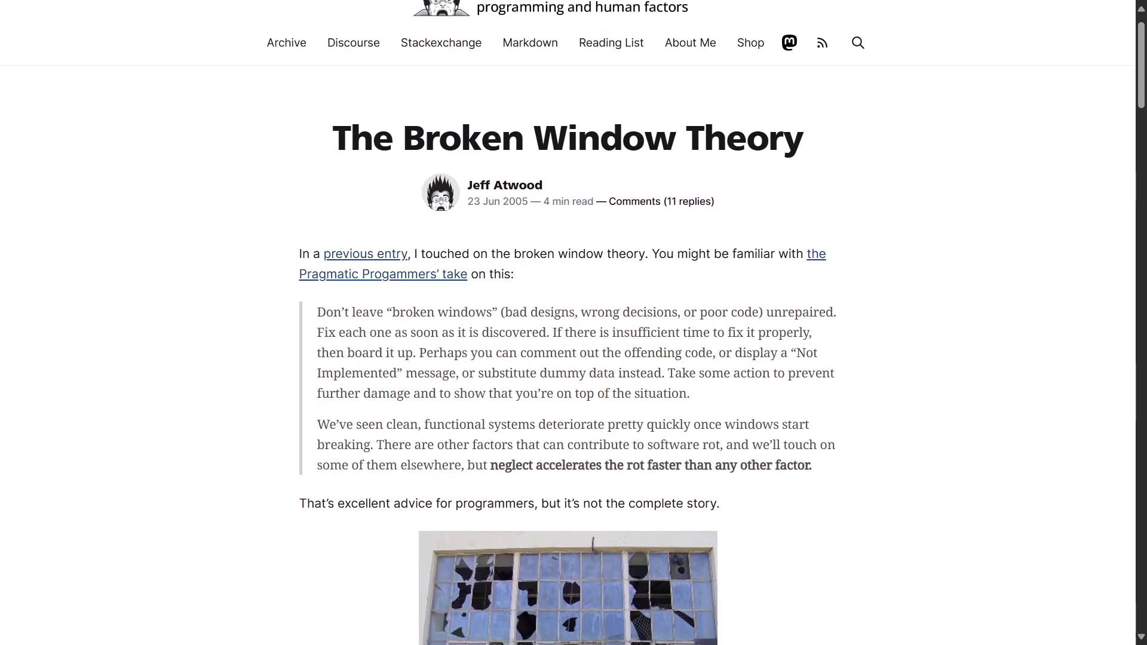
scroll(568, 350, "down", 1)
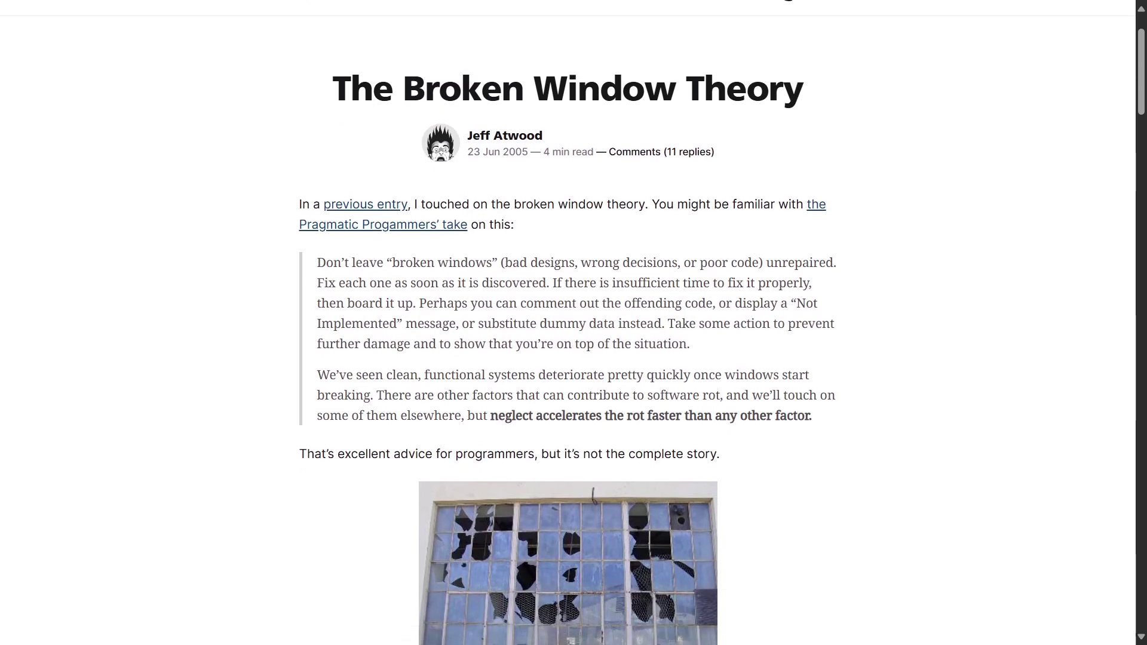
scroll(569, 323, "down", 1)
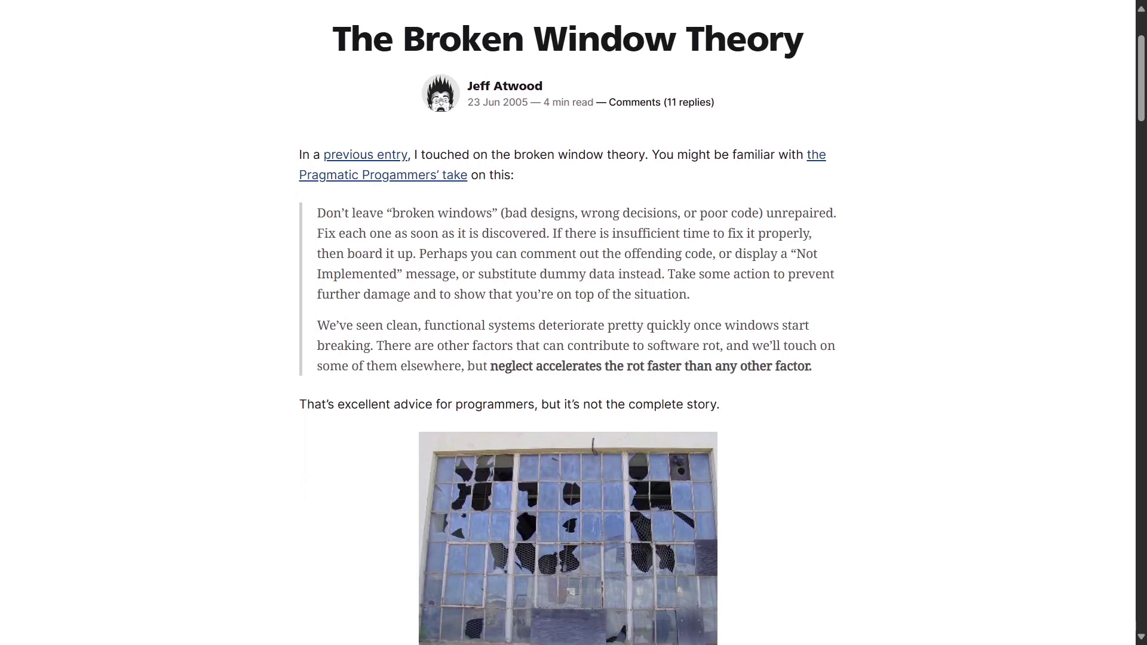
scroll(568, 322, "down", 1)
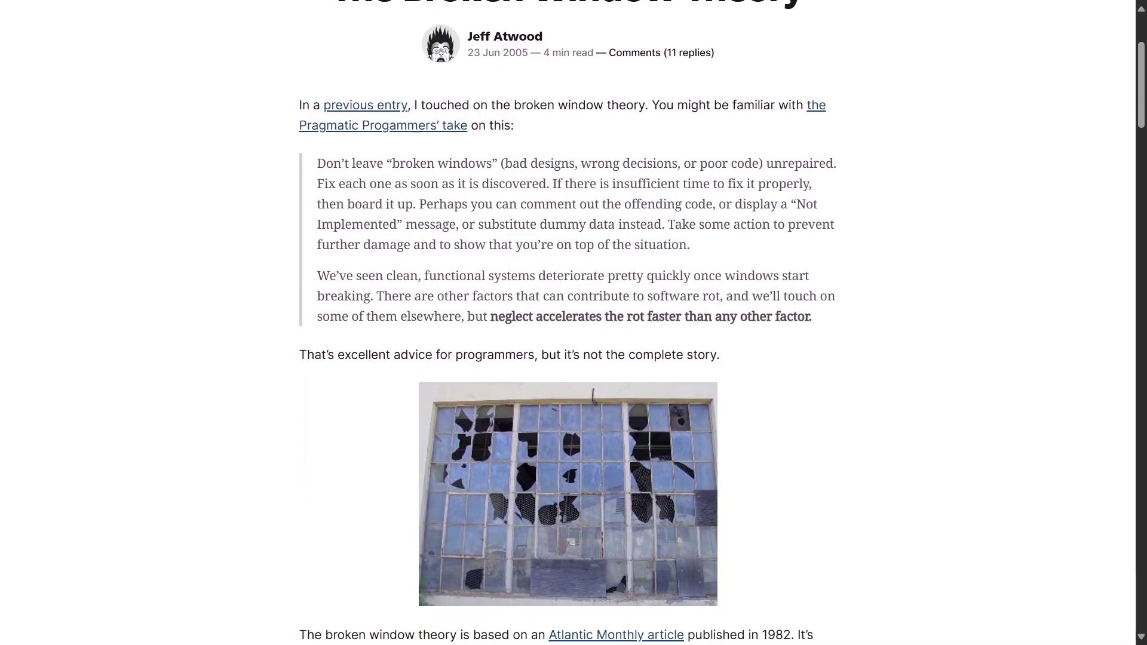
scroll(568, 323, "down", 1)
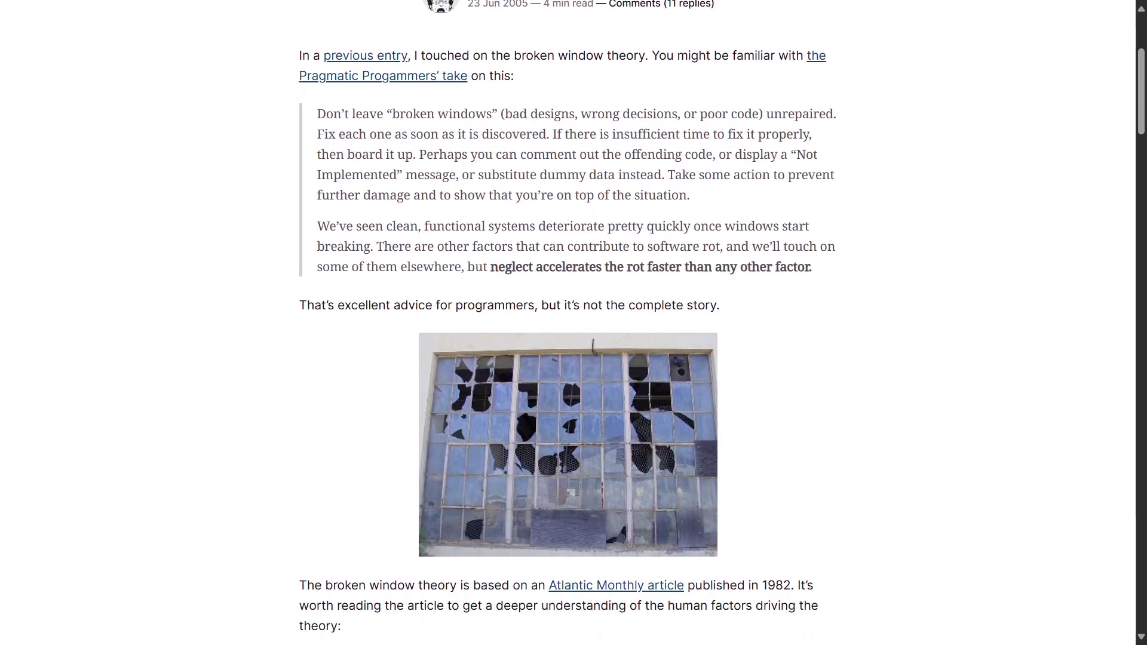
scroll(569, 323, "down", 1)
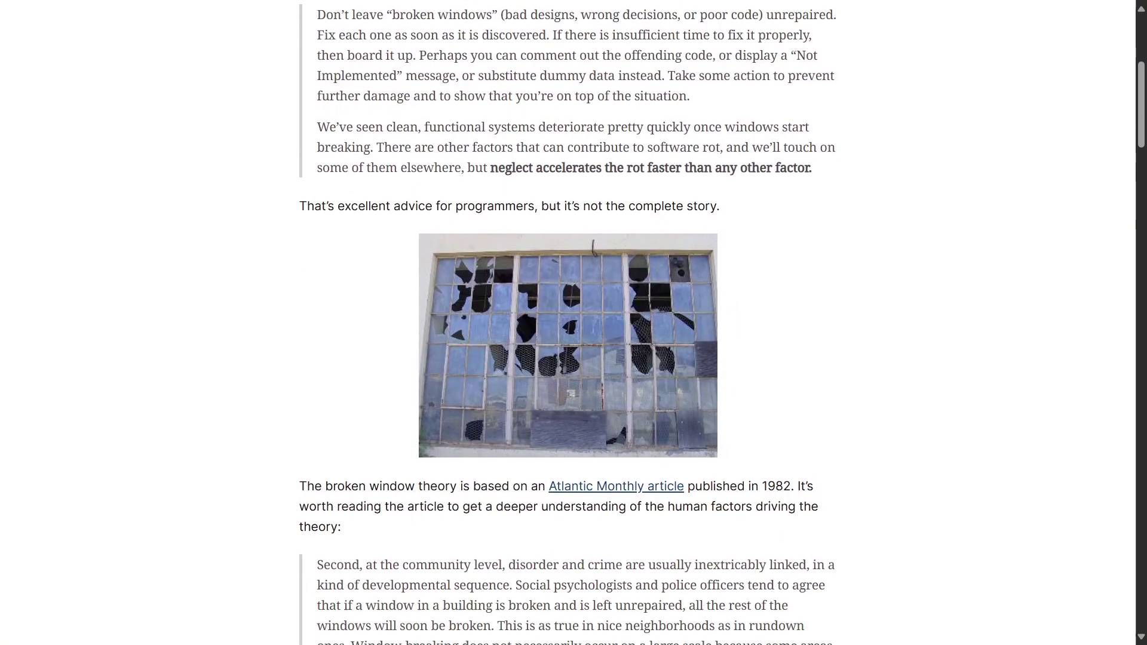
scroll(568, 323, "down", 1)
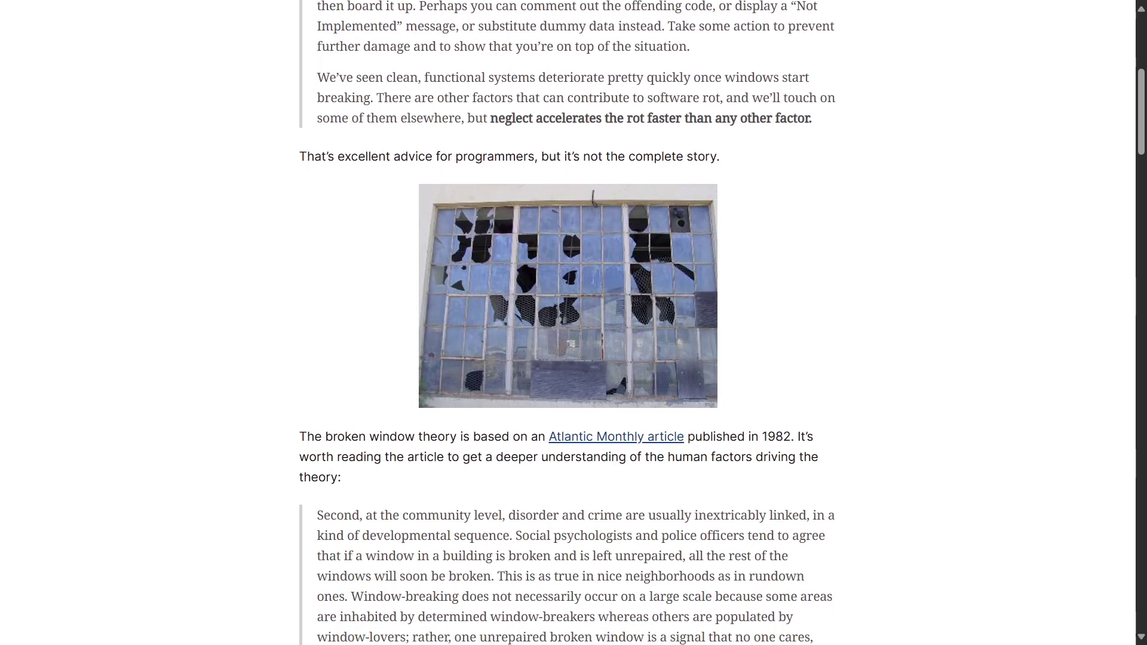
scroll(568, 322, "down", 2)
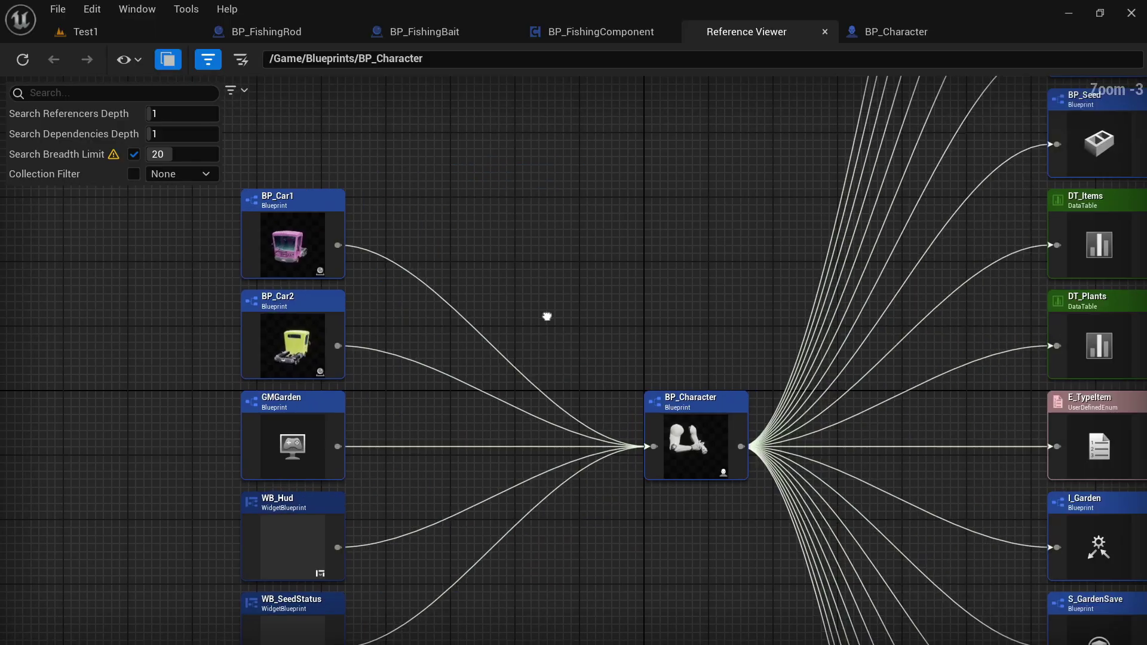
scroll(546, 315, "down", 2)
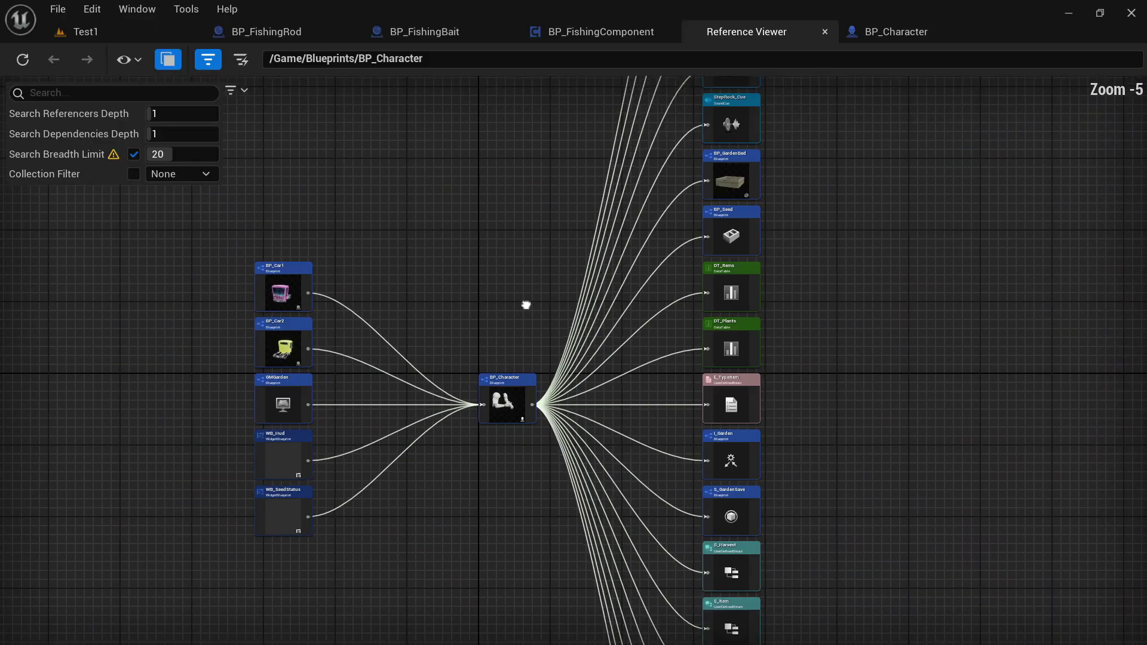
right_click_drag(526, 305, 291, 597)
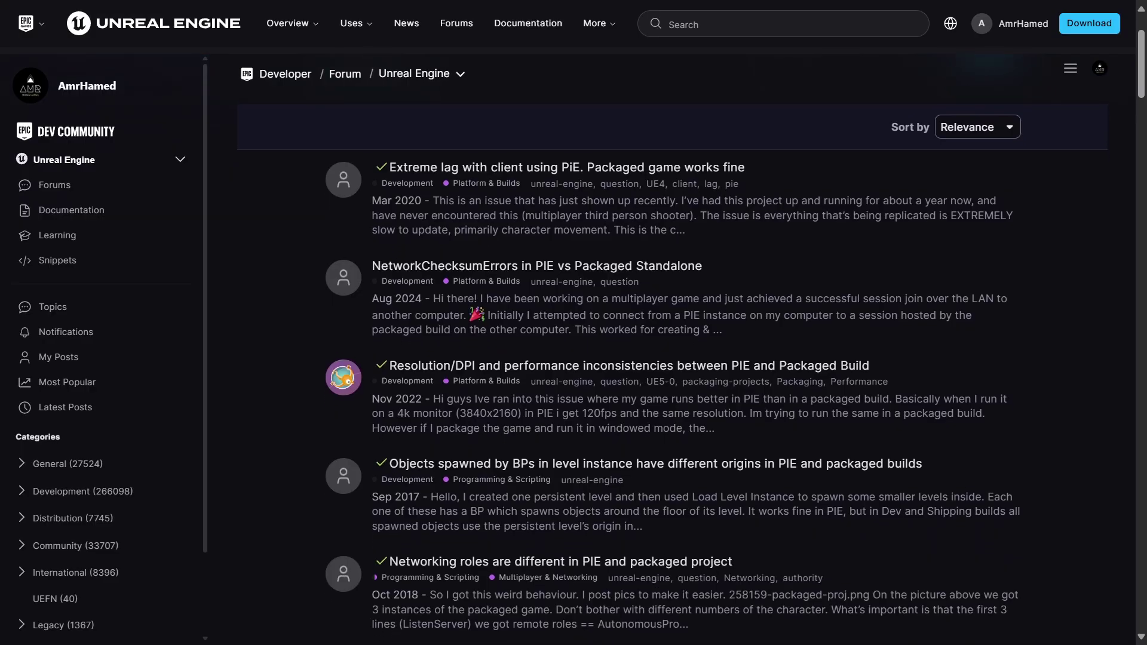
- Scroll through the forum search results on PIE versus packaged build differences
scroll(598, 358, "down", 2)
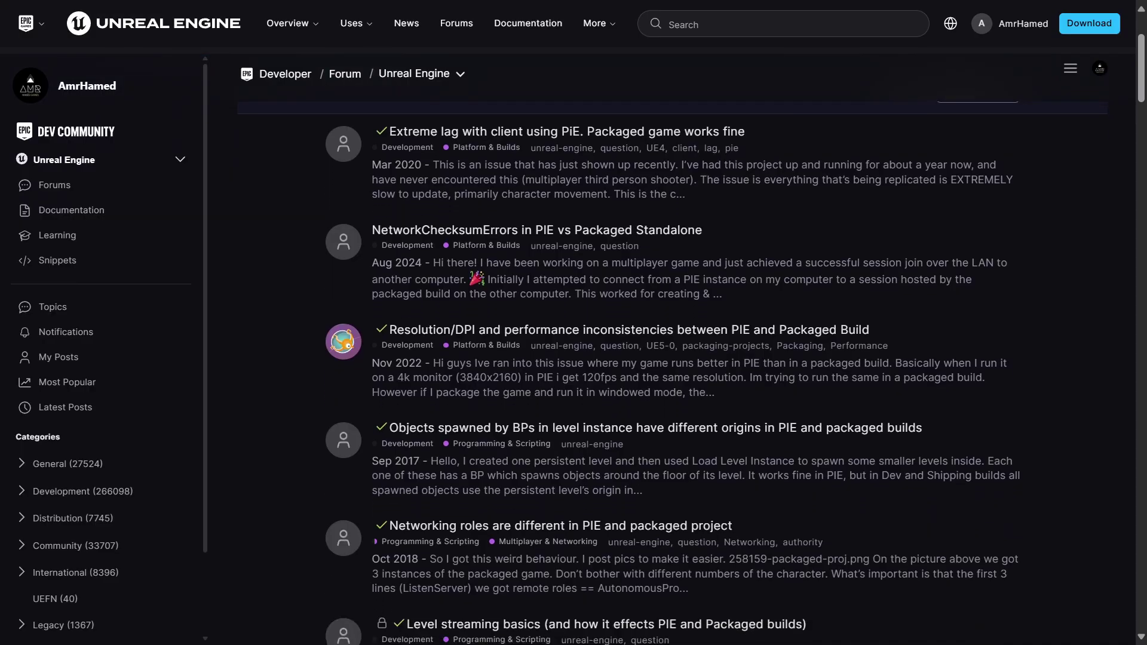
scroll(598, 358, "down", 1)
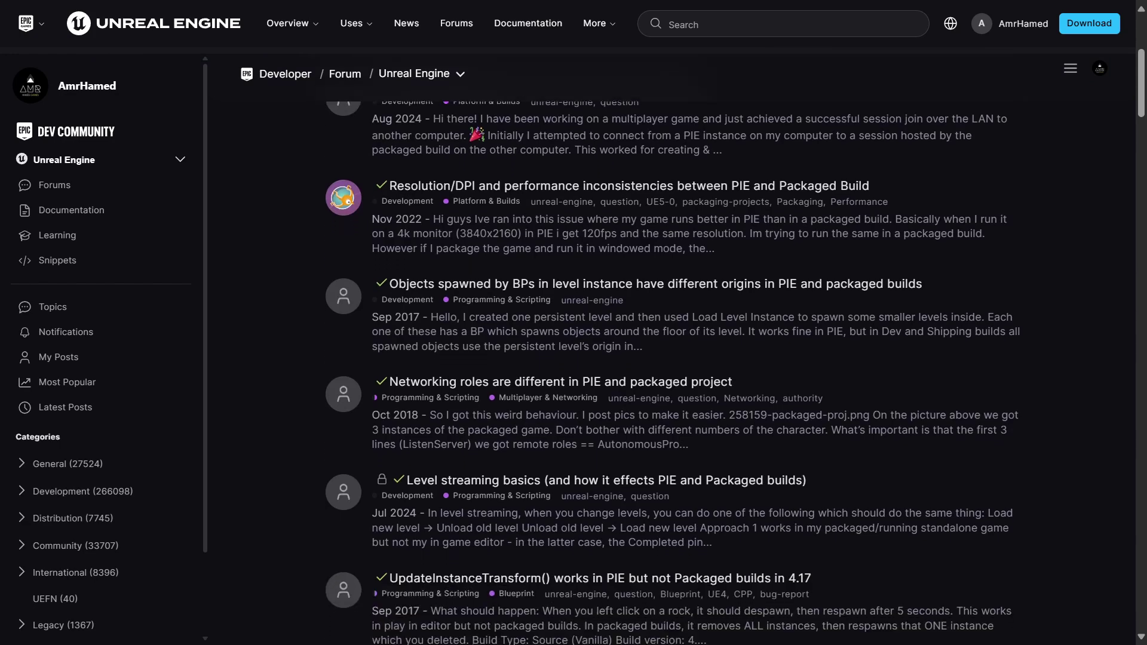
scroll(597, 359, "down", 2)
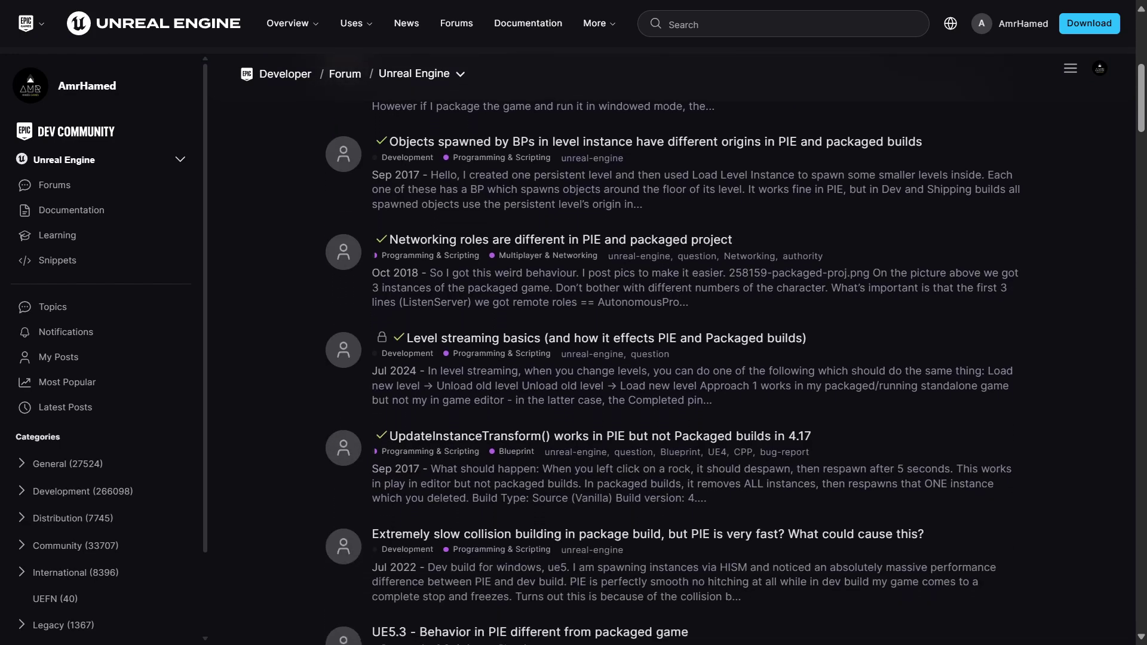
scroll(598, 359, "down", 4)
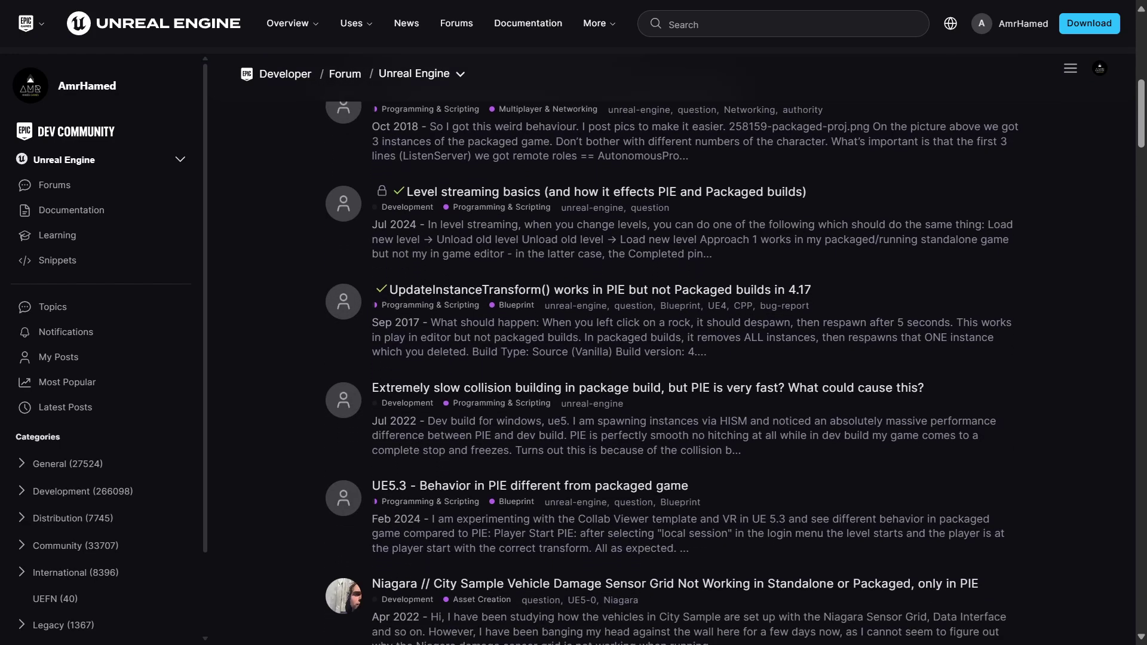
scroll(597, 359, "down", 3)
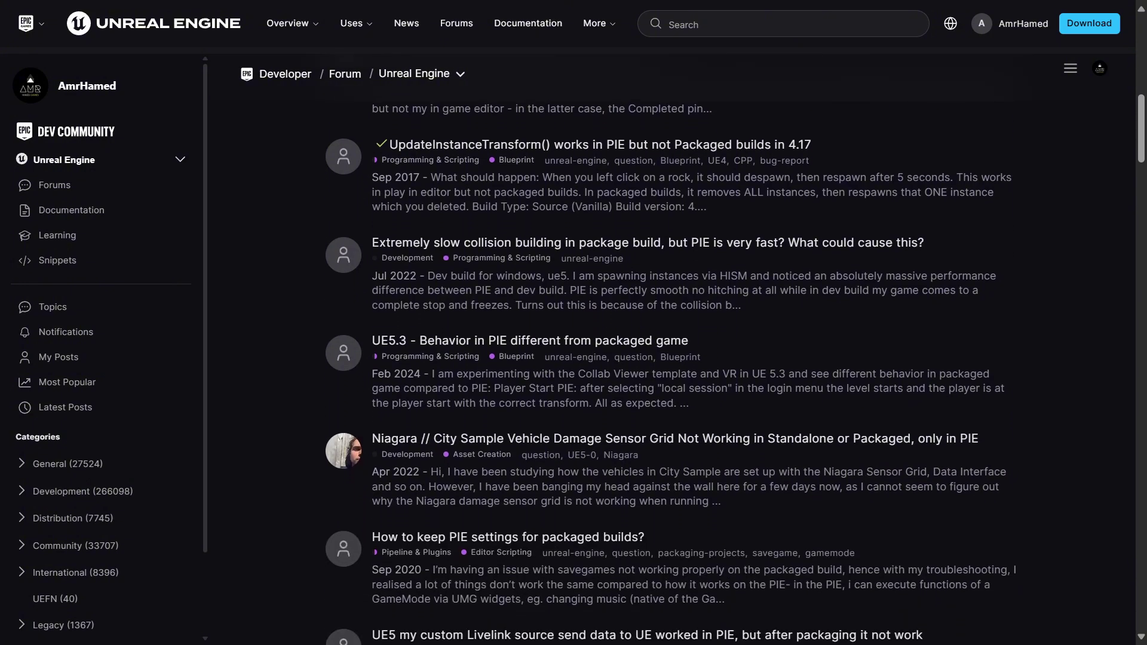
scroll(597, 358, "down", 4)
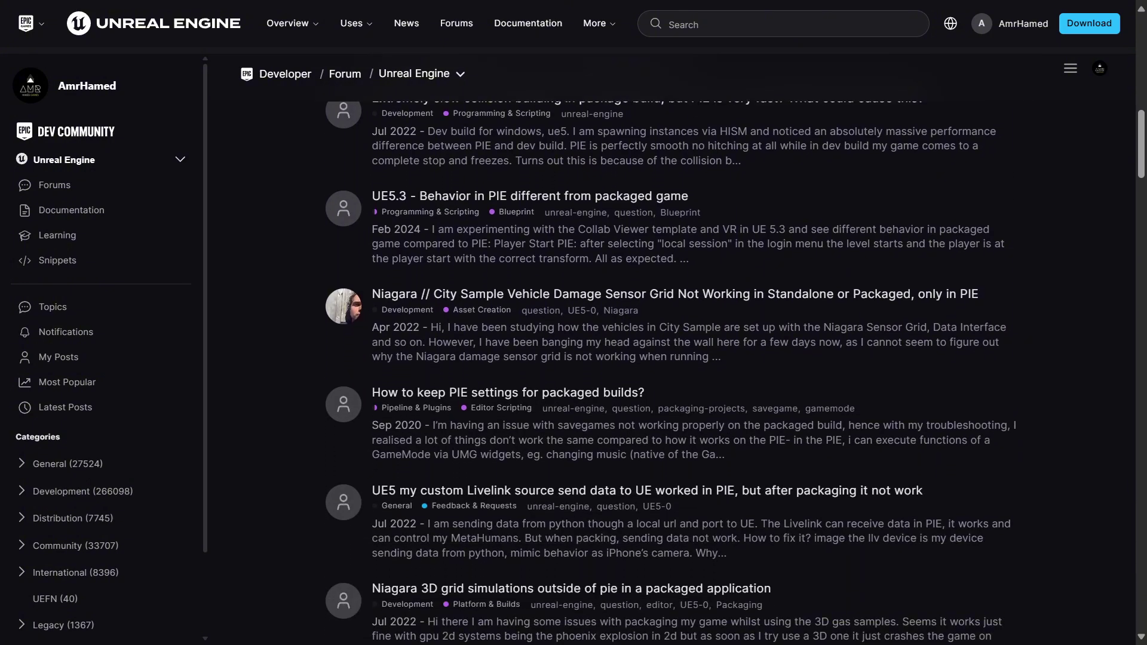
scroll(598, 359, "down", 4)
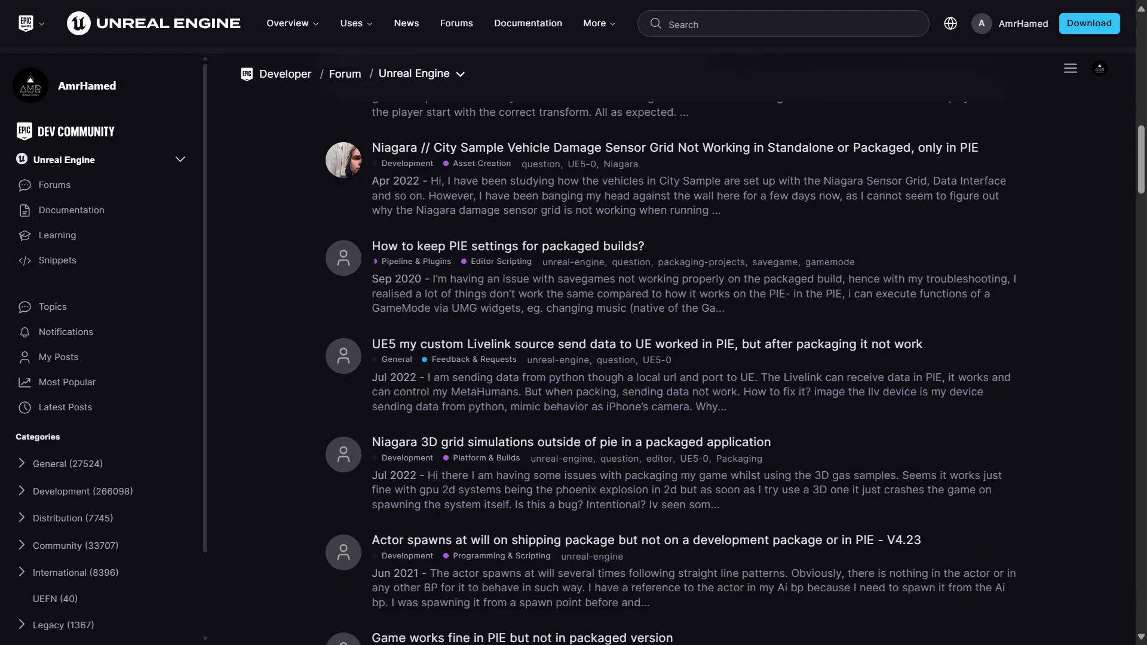
scroll(597, 359, "down", 2)
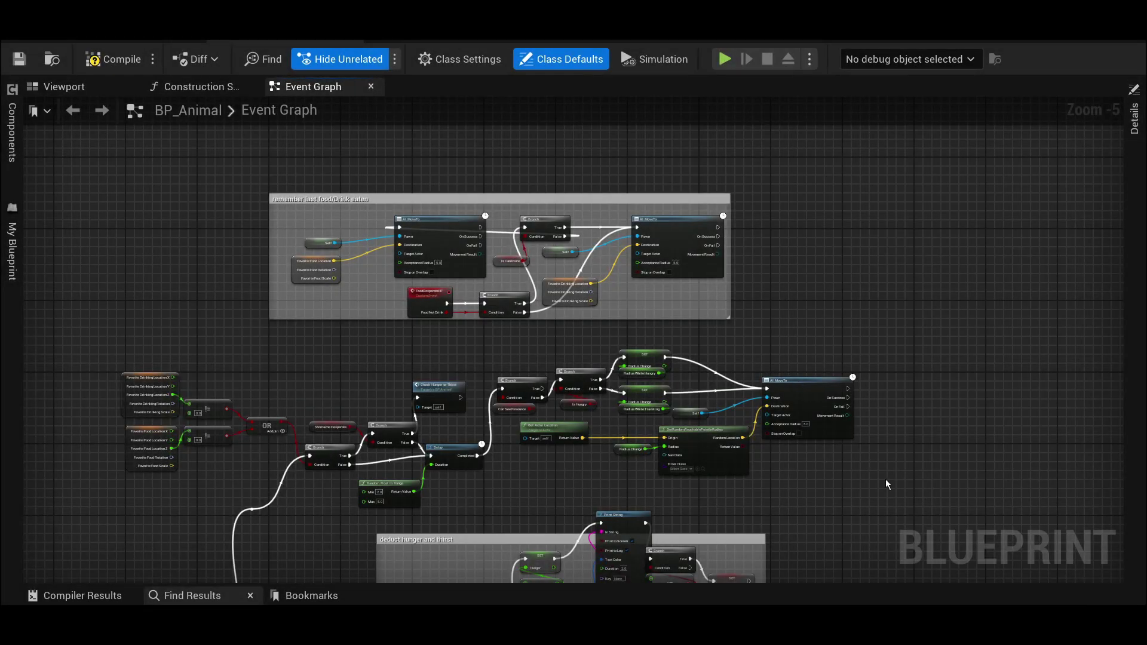
- Pan BP_Animal's Event Graph across its comment groups and centre the runaway group
right_click_drag(902, 503, 798, 253)
right_click_drag(626, 505, 410, 273)
right_click_drag(589, 382, 715, 508)
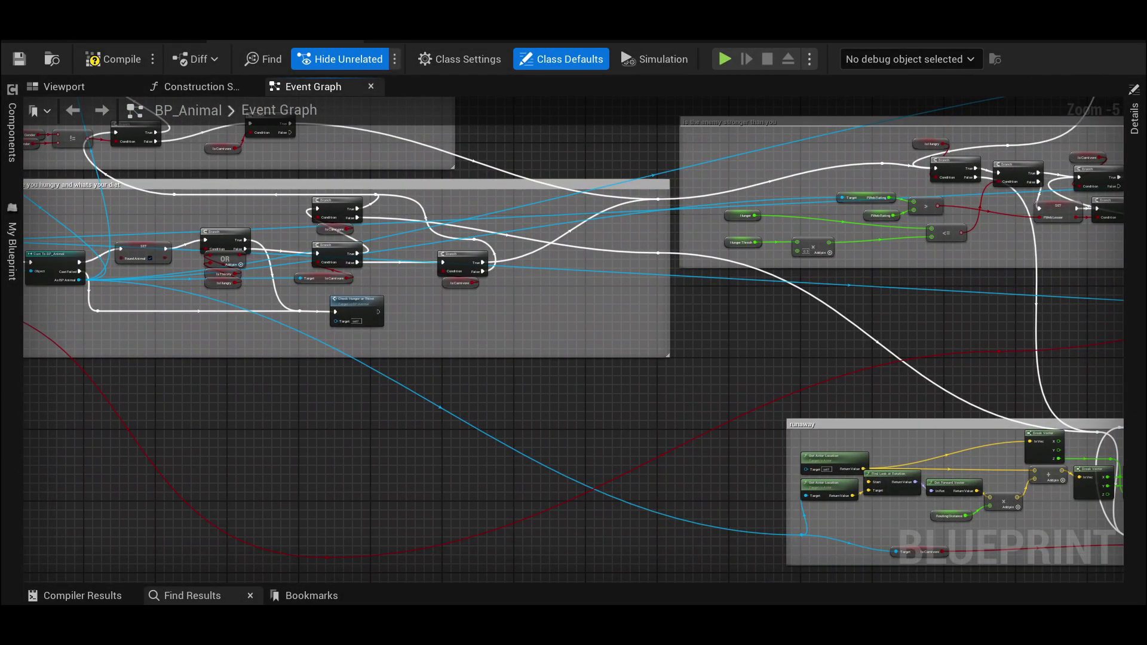
right_click_drag(717, 399, 401, 352)
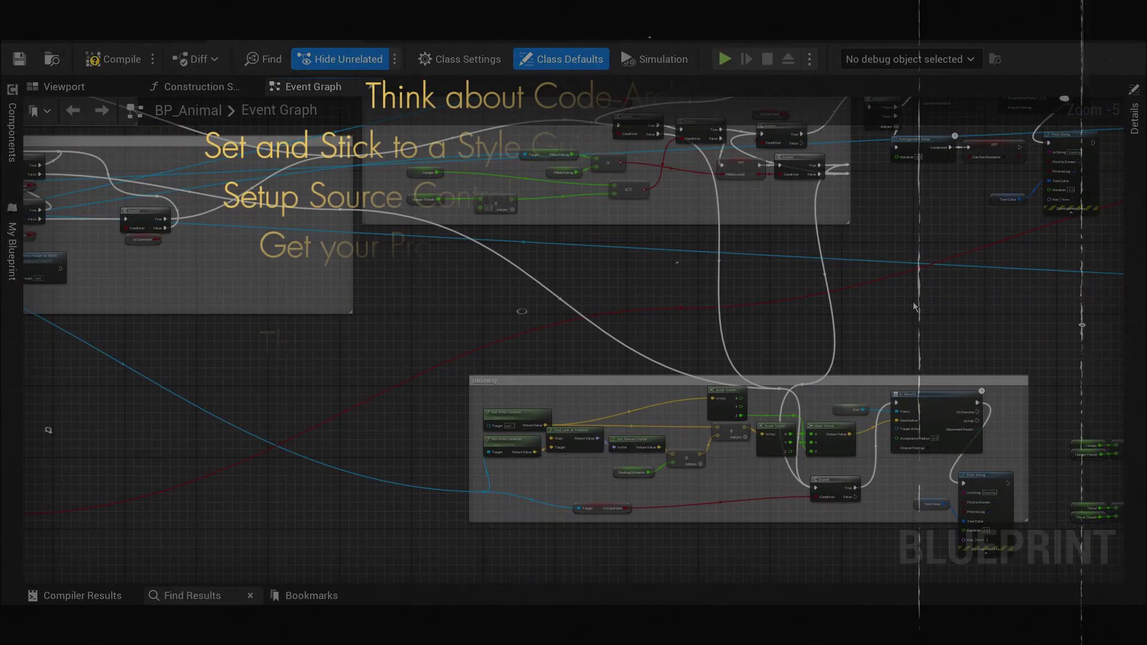
- Pan the Event Graph from the runaway group to Find Drink, then across to Reproduce
right_click_drag(915, 307, 561, 292)
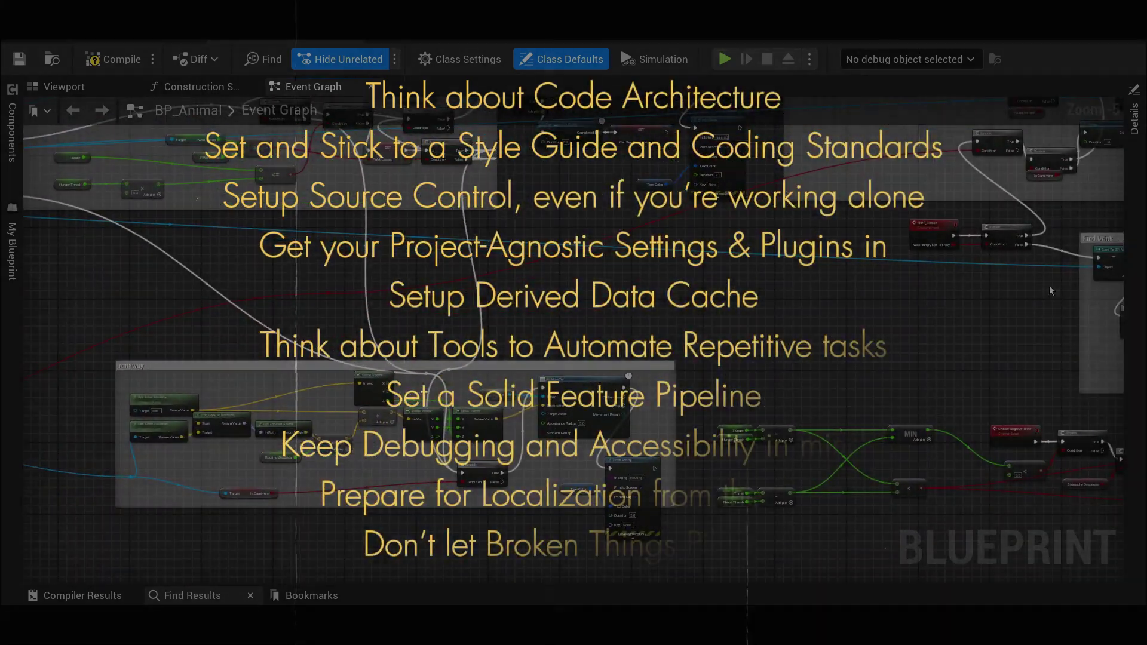
right_click_drag(1051, 291, 1068, 218)
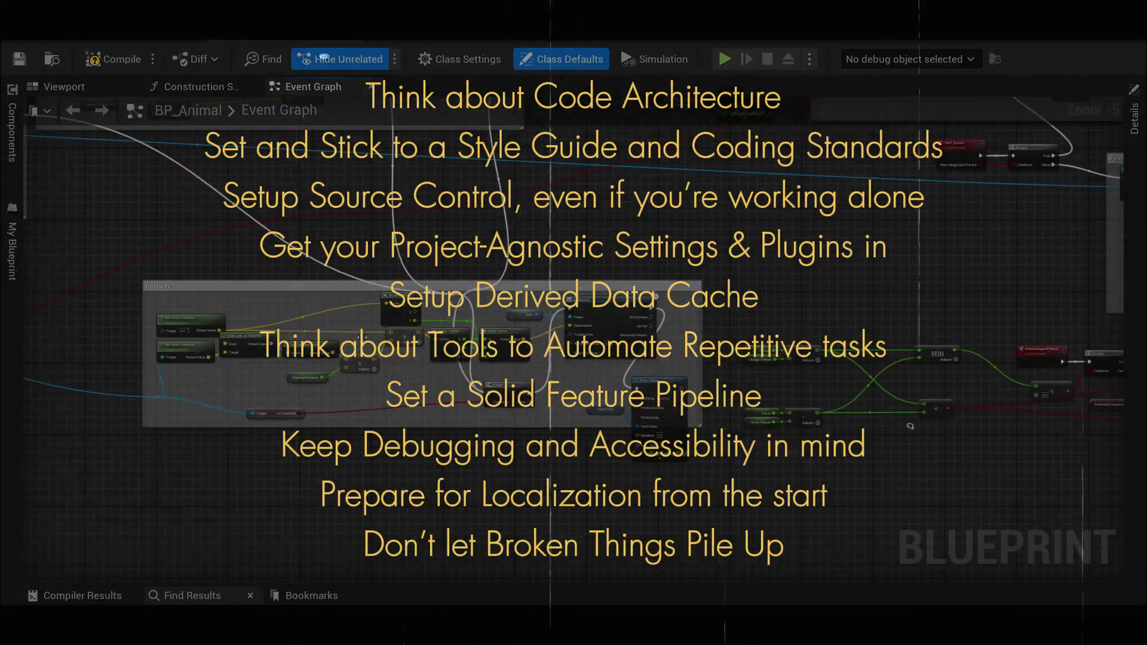
right_click_drag(362, 338, 1124, 329)
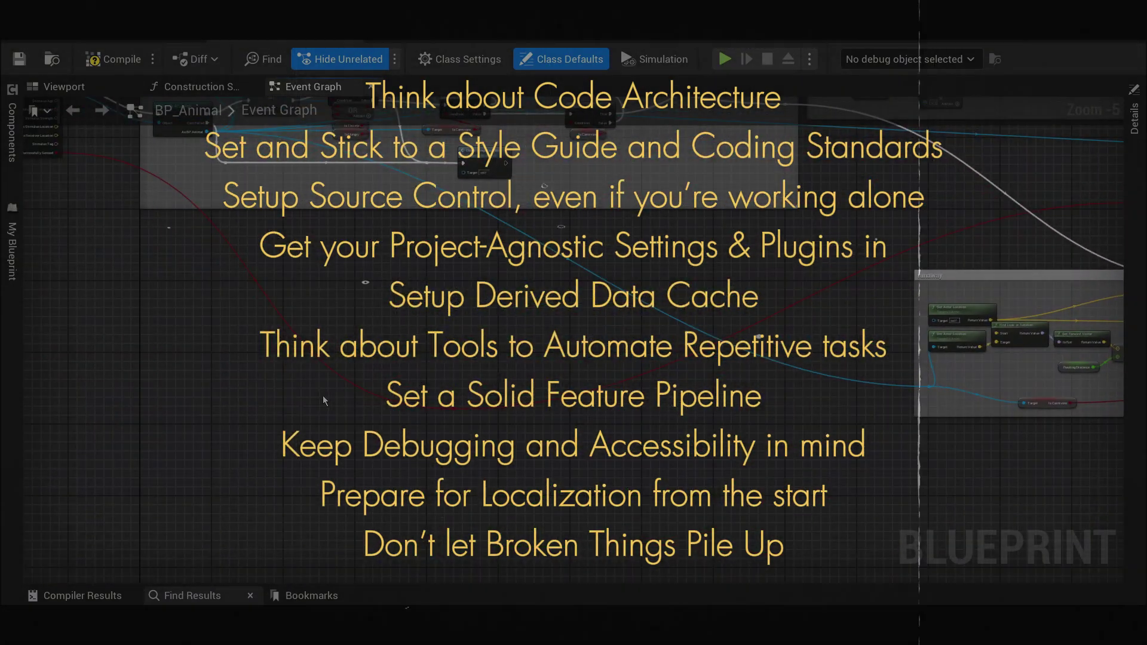
right_click_drag(323, 397, 893, 425)
right_click_drag(205, 452, 433, 322)
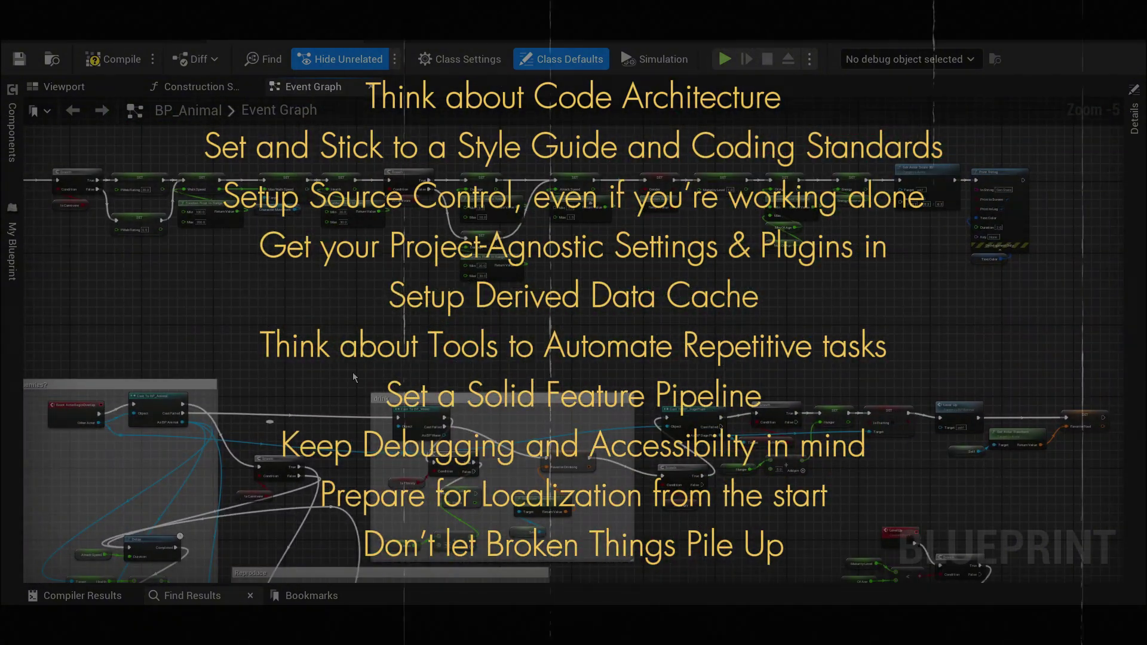
right_click_drag(353, 377, 431, 181)
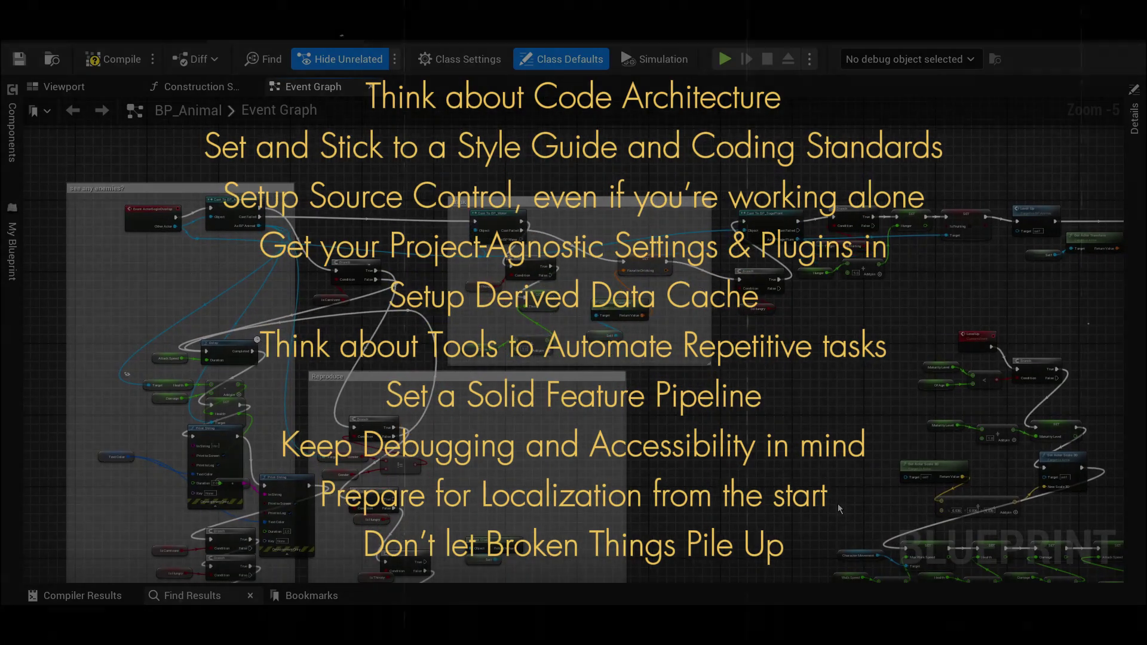
right_click_drag(839, 509, 521, 446)
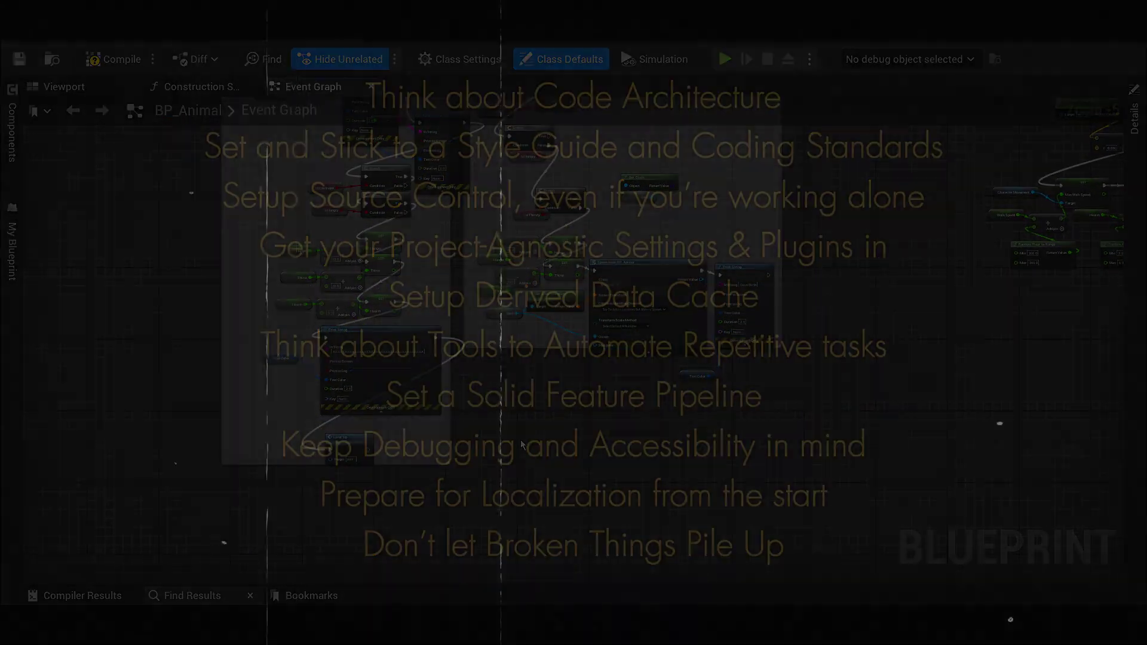